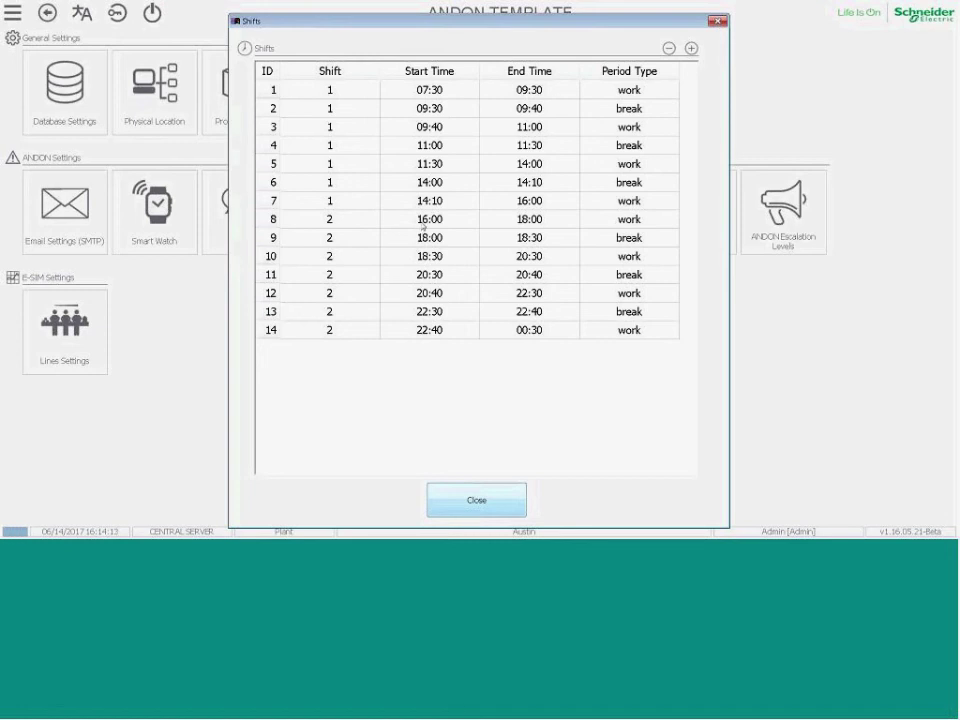
Close the Shifts dialog and bring up the Physical Location settings tile.
left_click(472, 498)
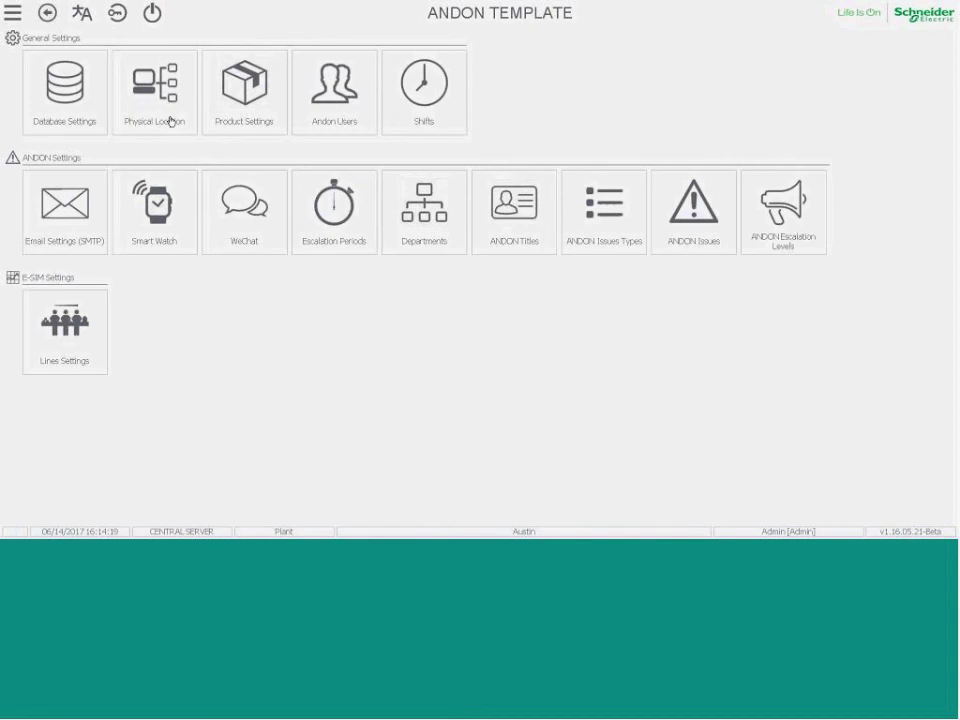
left_click(171, 121)
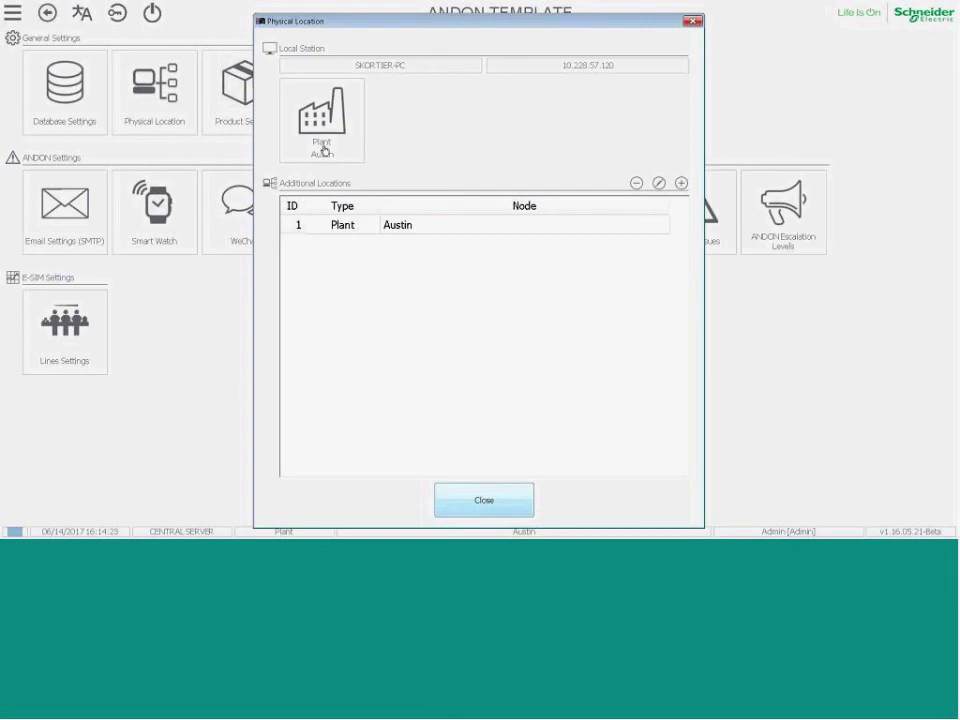
Under the Austin plant, add the areas Manufacturing and Packaging, then select Manufacturing.
left_click(406, 230)
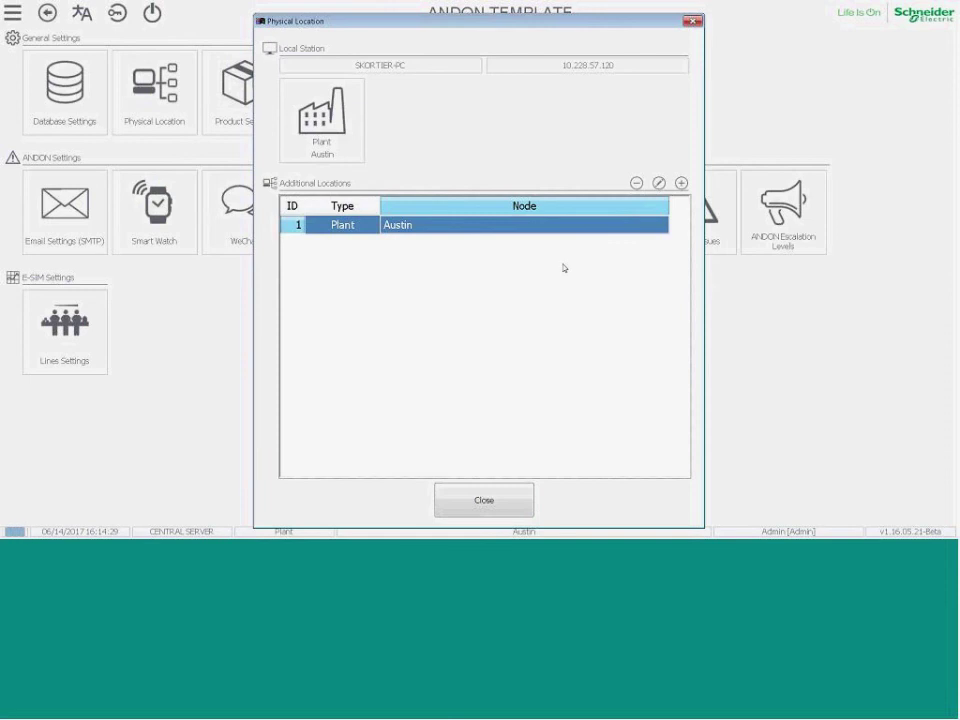
left_click(681, 183)
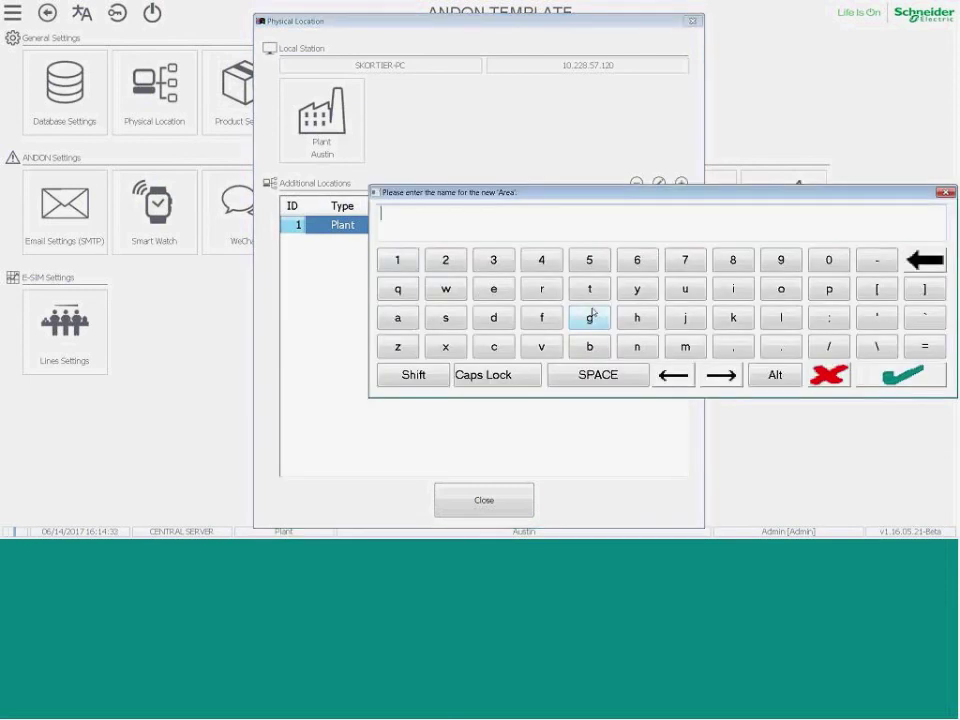
type("Manufacturing")
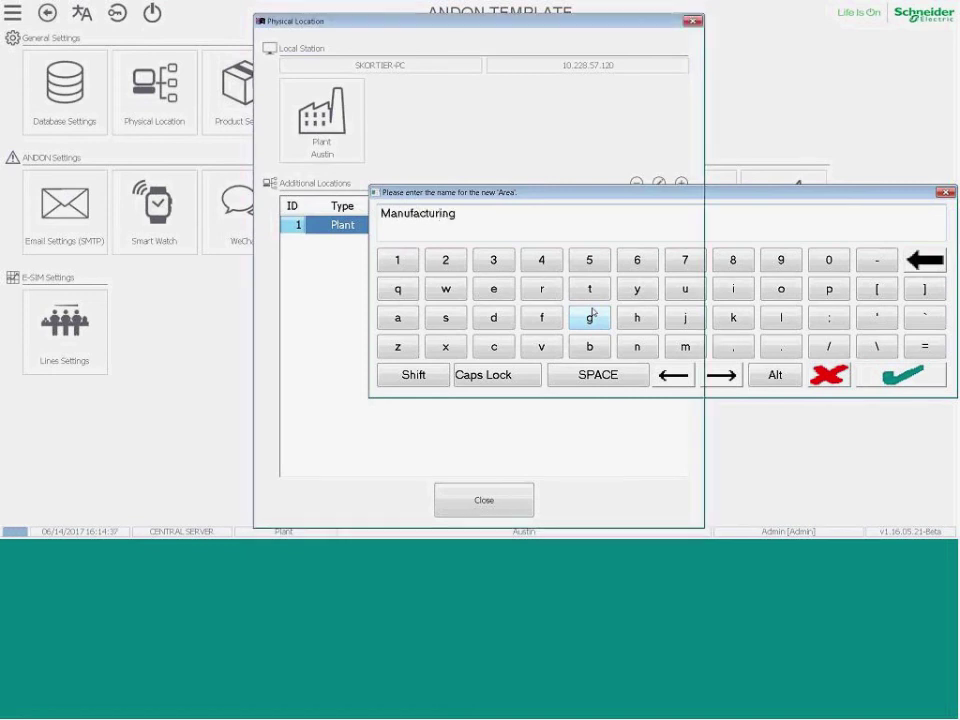
key("Return")
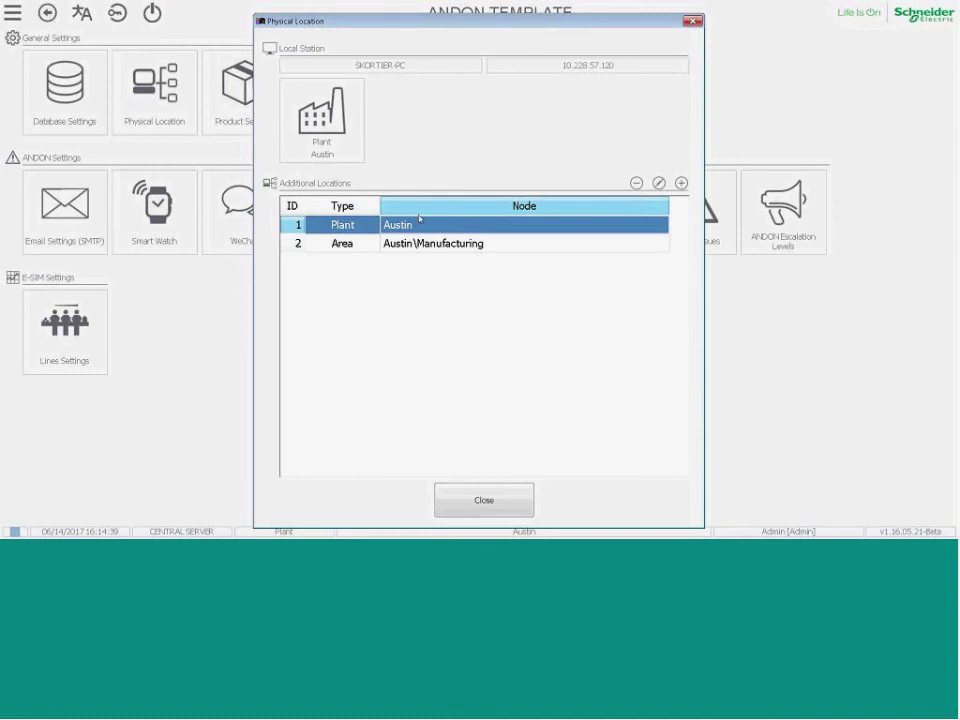
left_click(681, 183)
type("P")
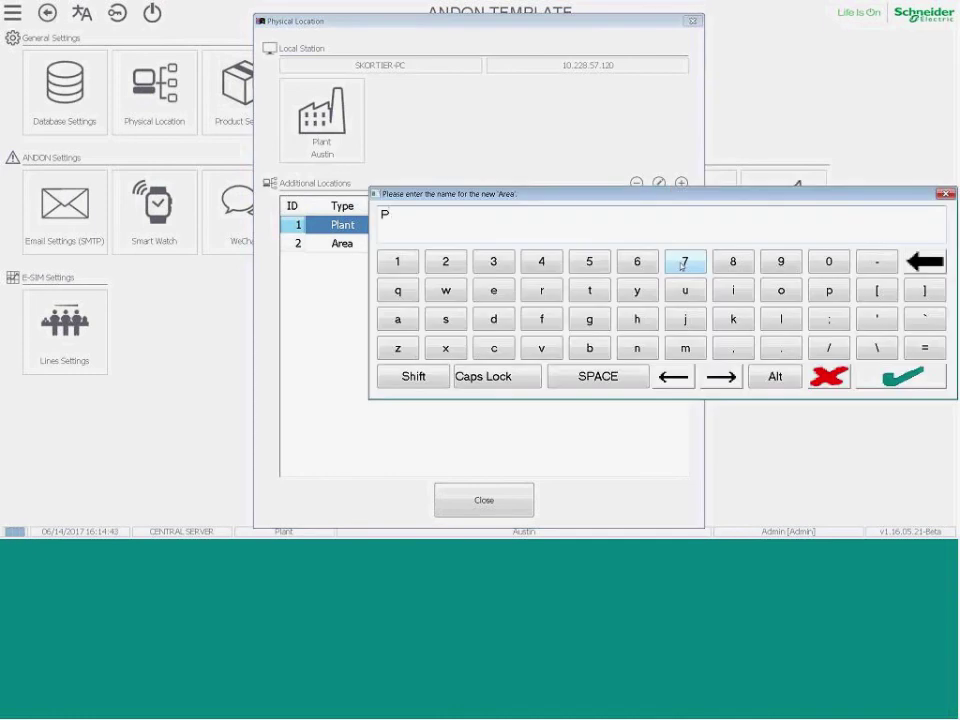
type("ackaging")
left_click(903, 378)
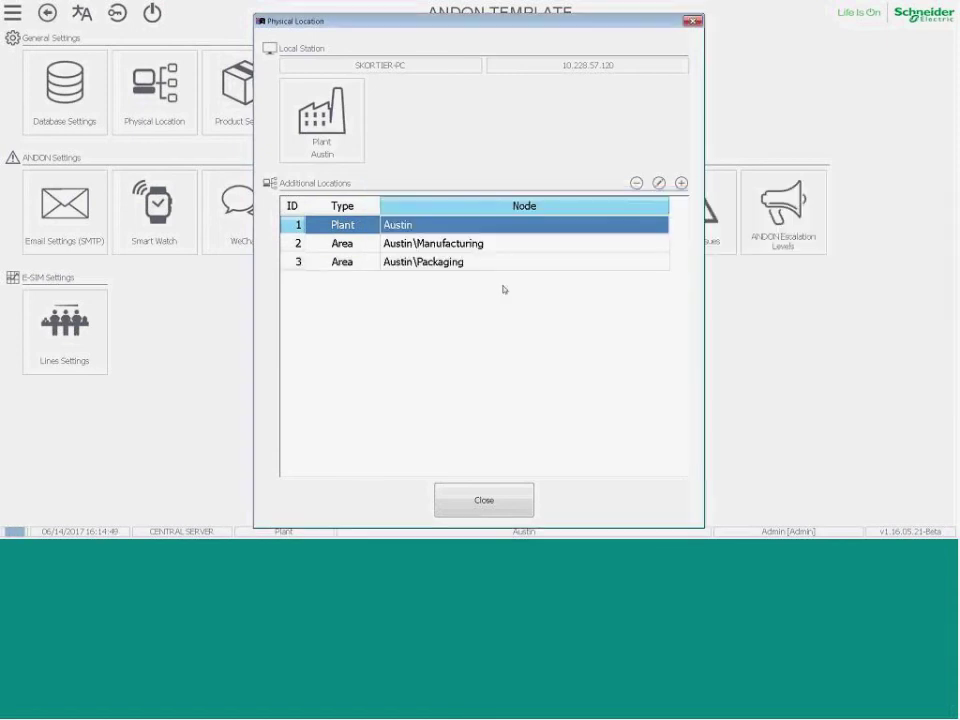
left_click(467, 247)
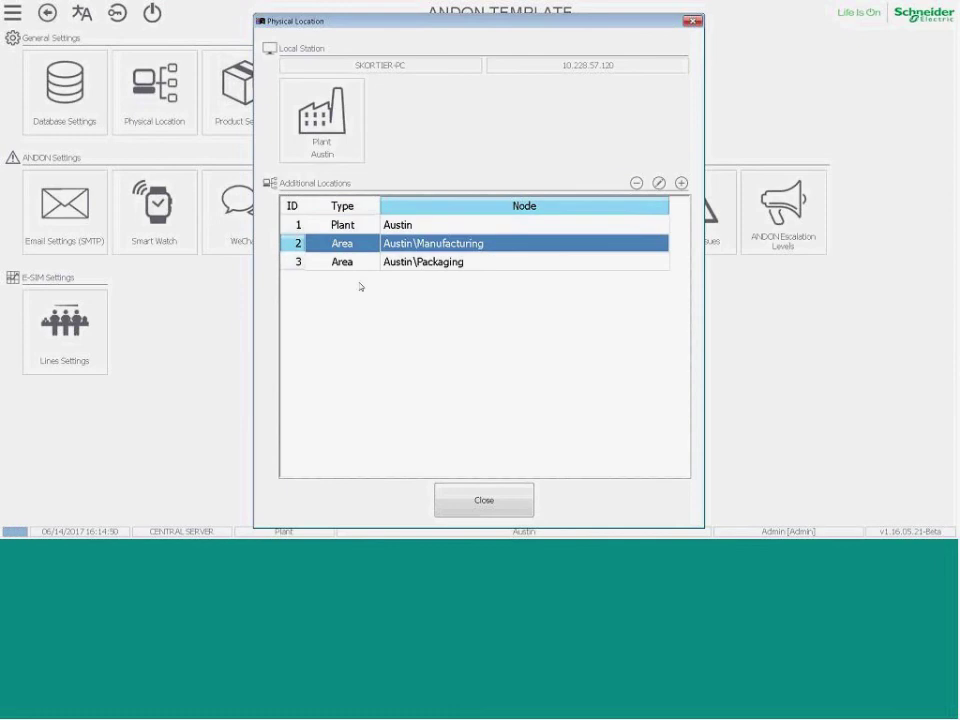
Add a Machine1 line under the Manufacturing area.
left_click(681, 184)
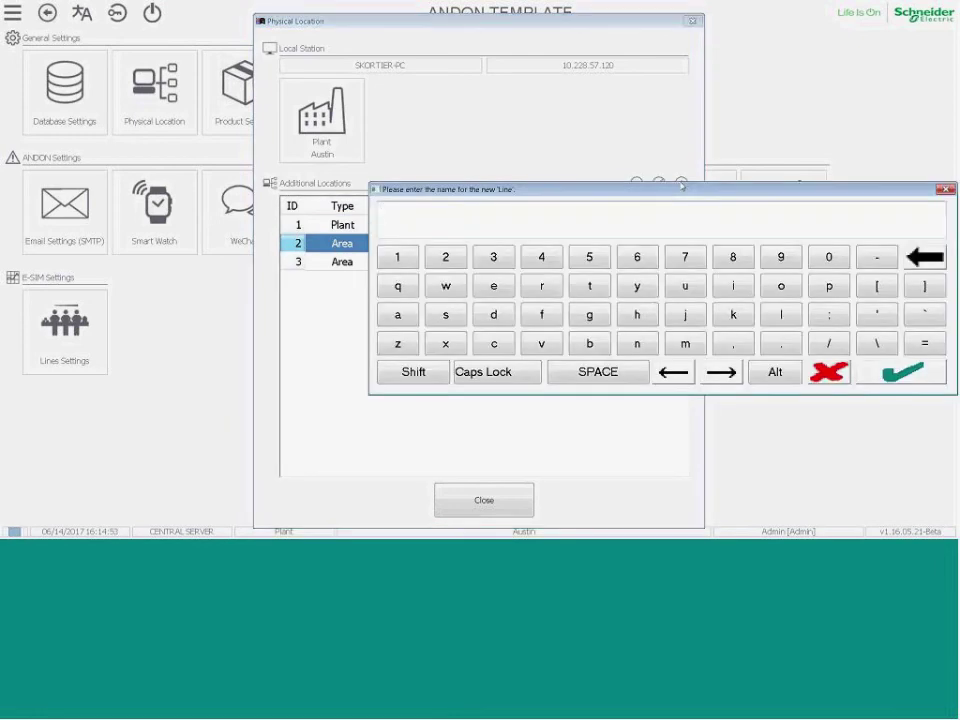
type("Maching")
key("BackSpace")
type("e1")
left_click_drag(429, 210, 381, 210)
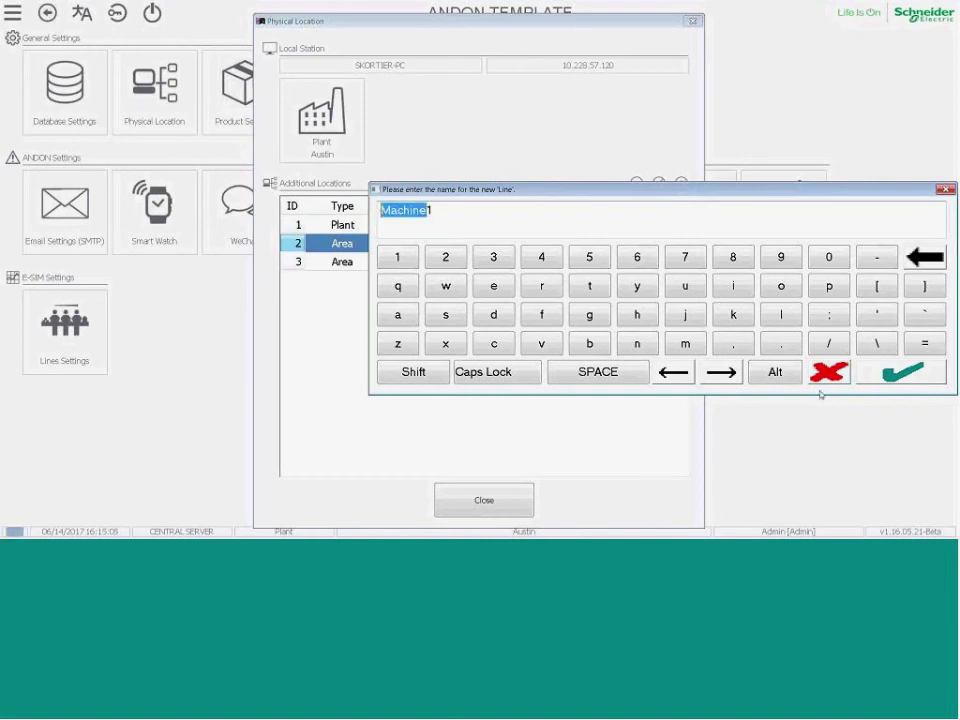
left_click(893, 380)
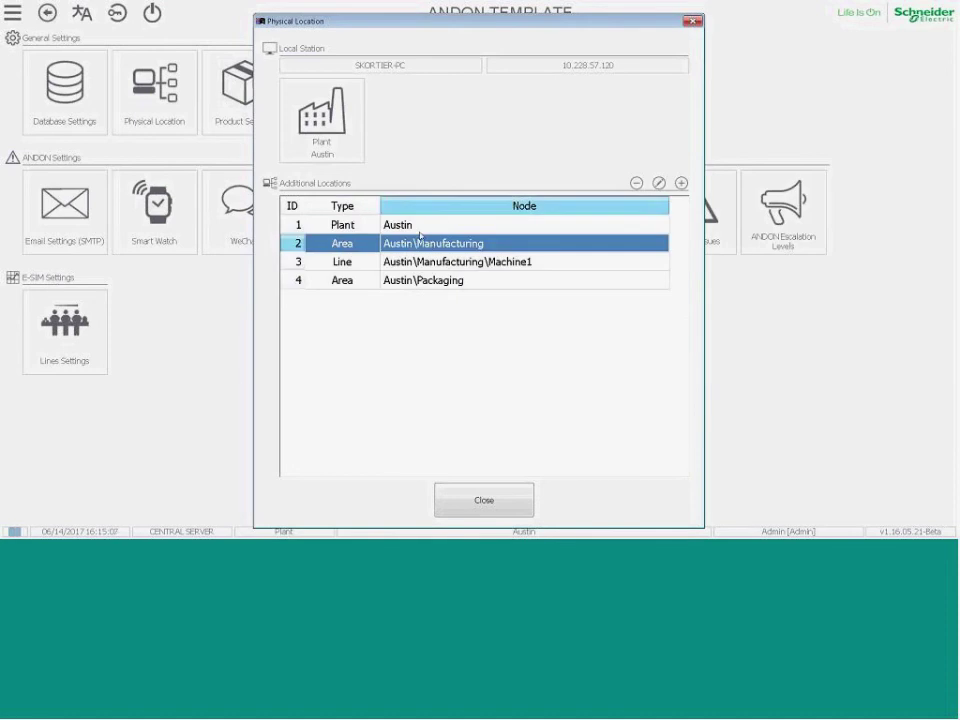
Add Machine2 and Machine lines under Manufacturing, then select the Packaging area.
left_click(680, 183)
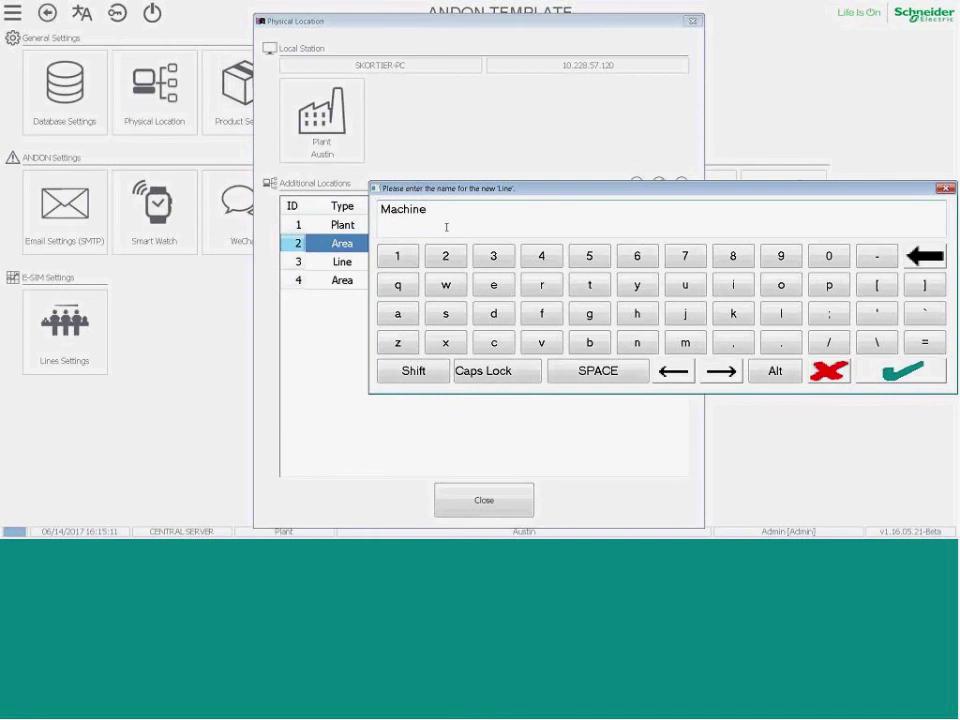
type("2")
key("Return")
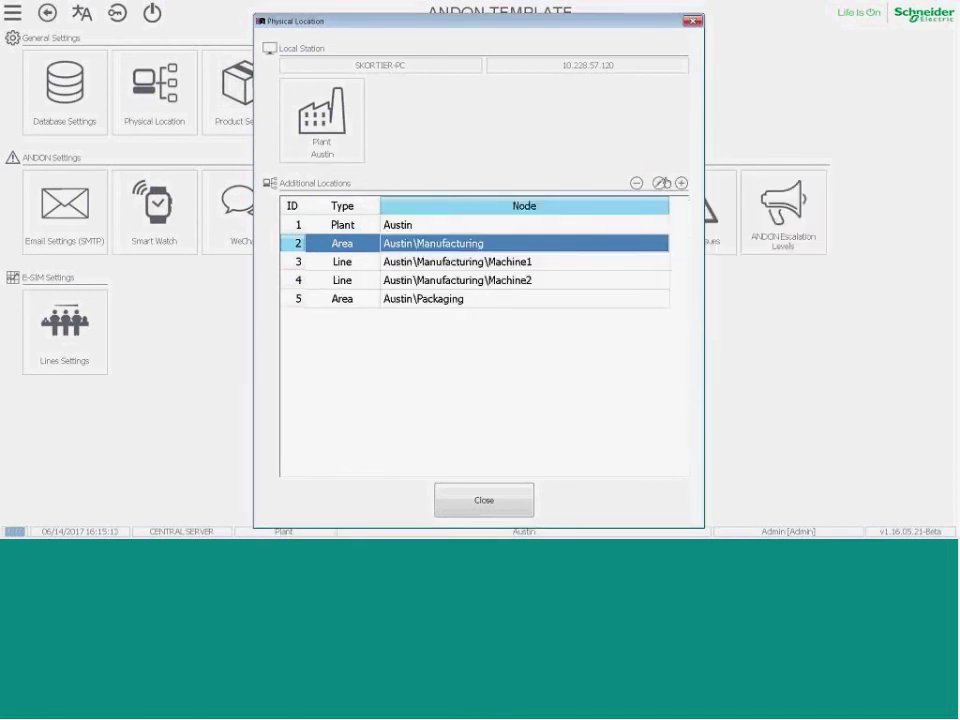
left_click(680, 183)
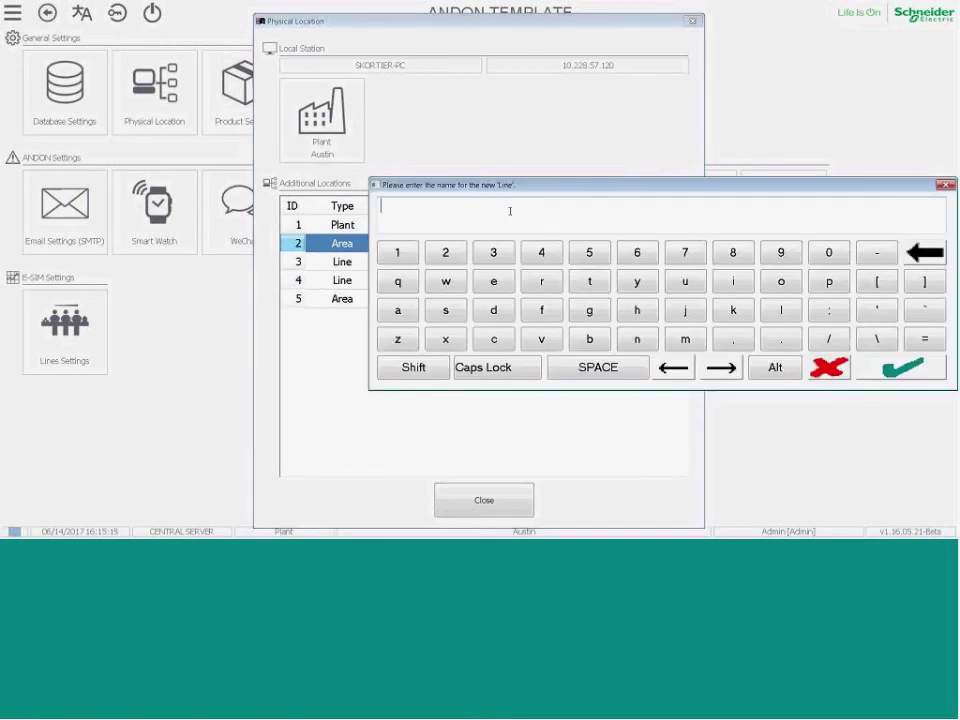
type("Machine")
left_click(829, 367)
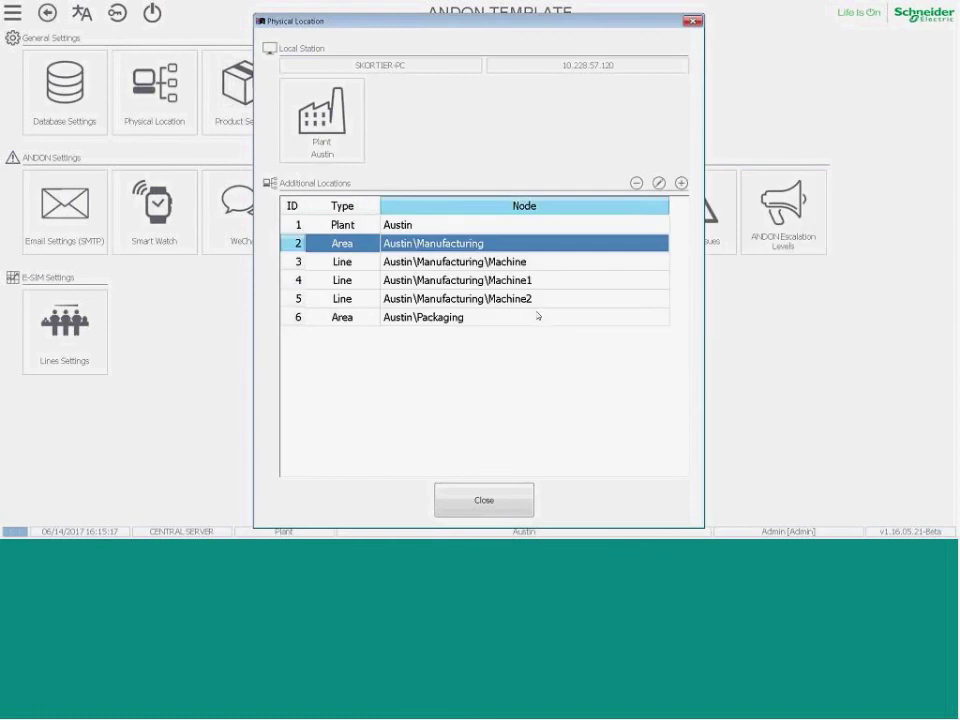
left_click(430, 318)
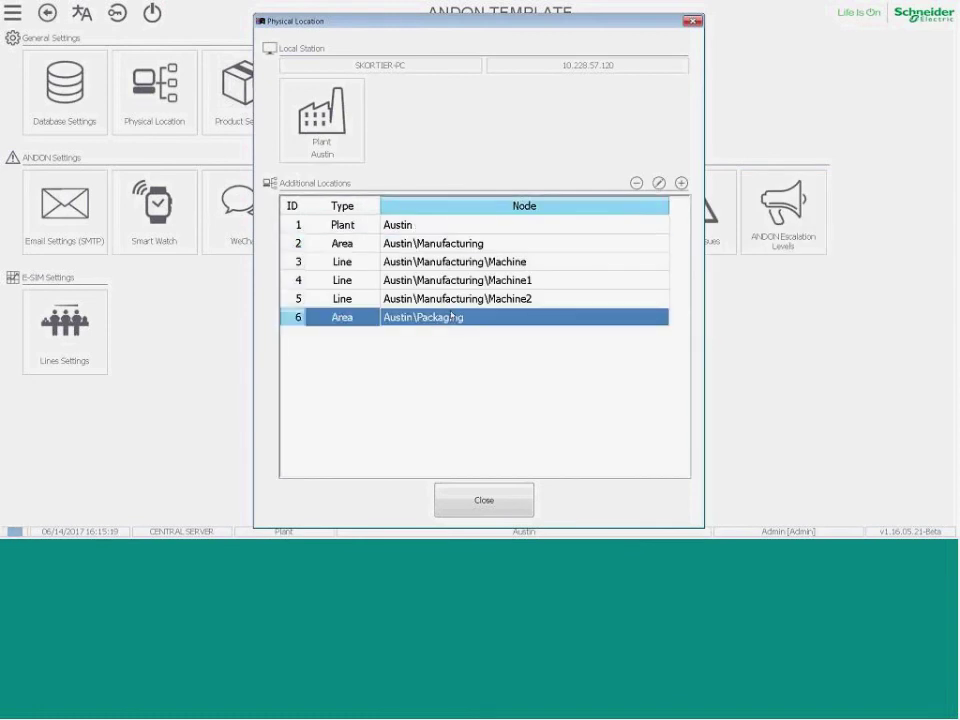
Add Label and Shrink Wrap lines under Packaging and close the Physical Location dialog.
left_click(681, 183)
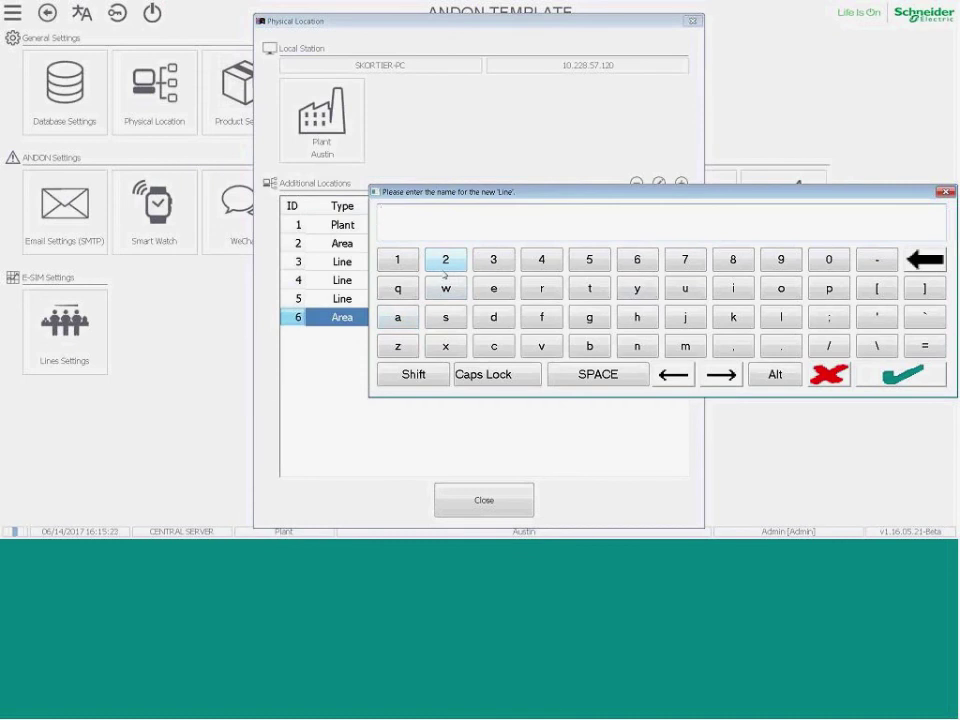
type("Label")
left_click(868, 384)
left_click(681, 183)
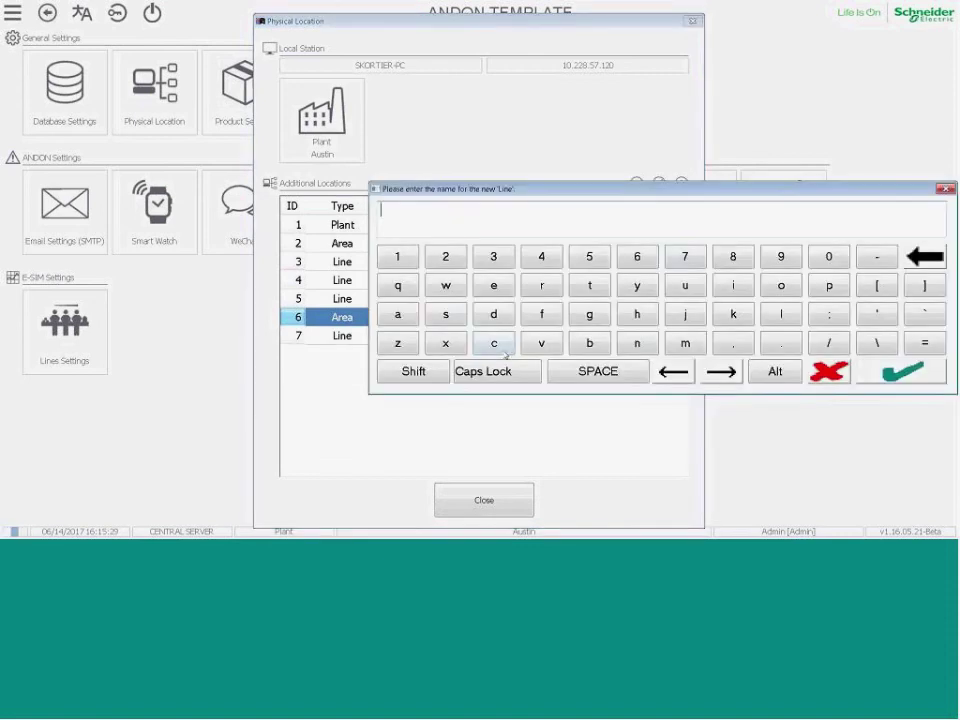
left_click(454, 307)
type("hrink Wrap")
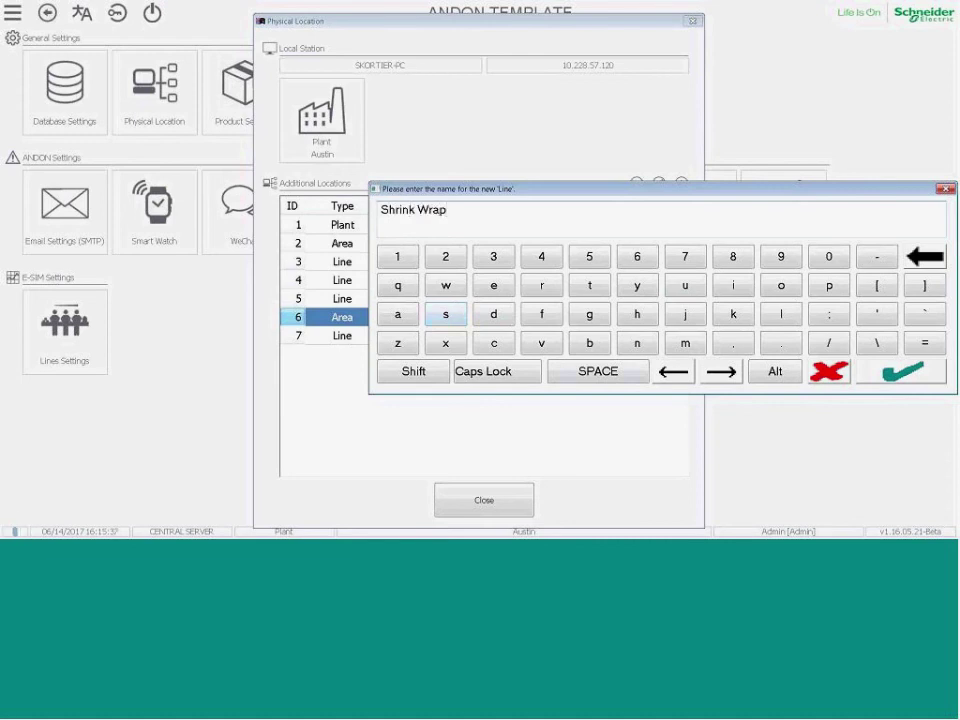
key("Return")
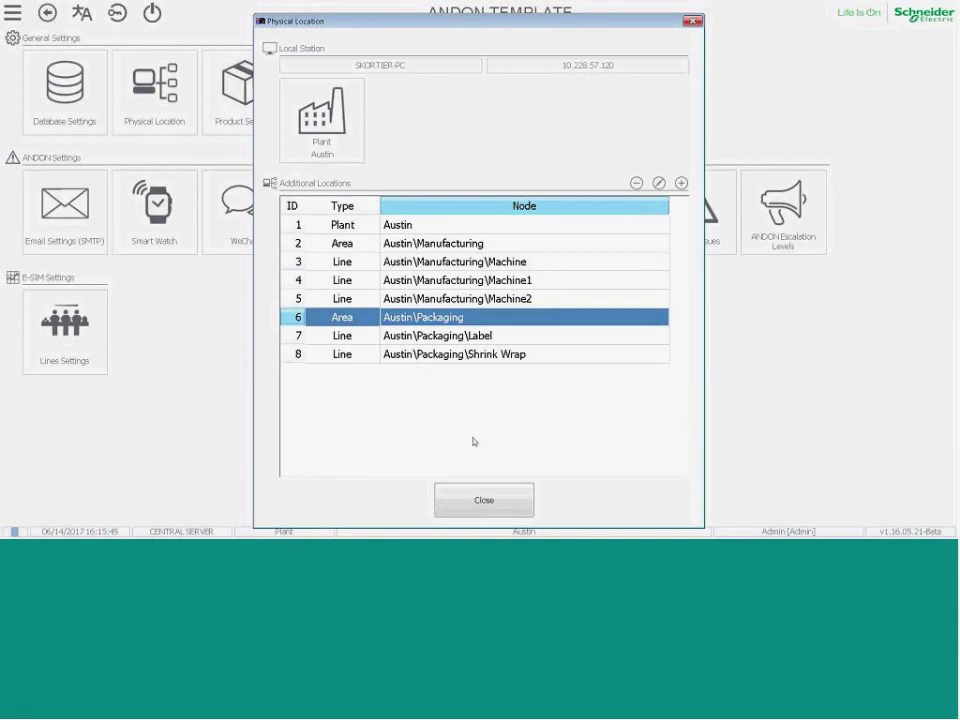
left_click(479, 508)
left_click(479, 506)
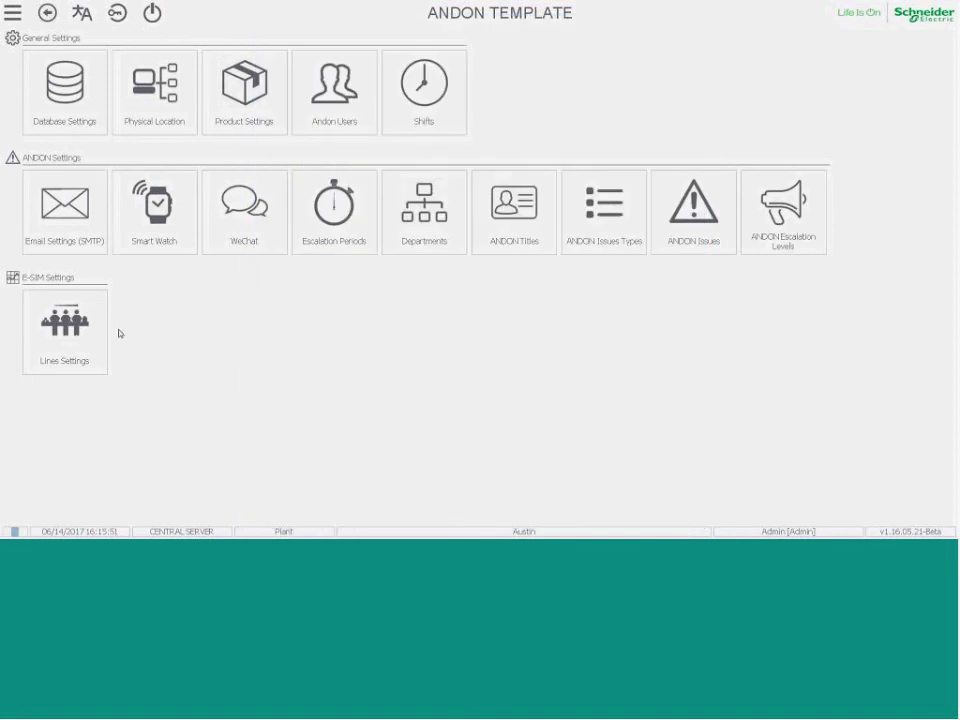
left_click(595, 251)
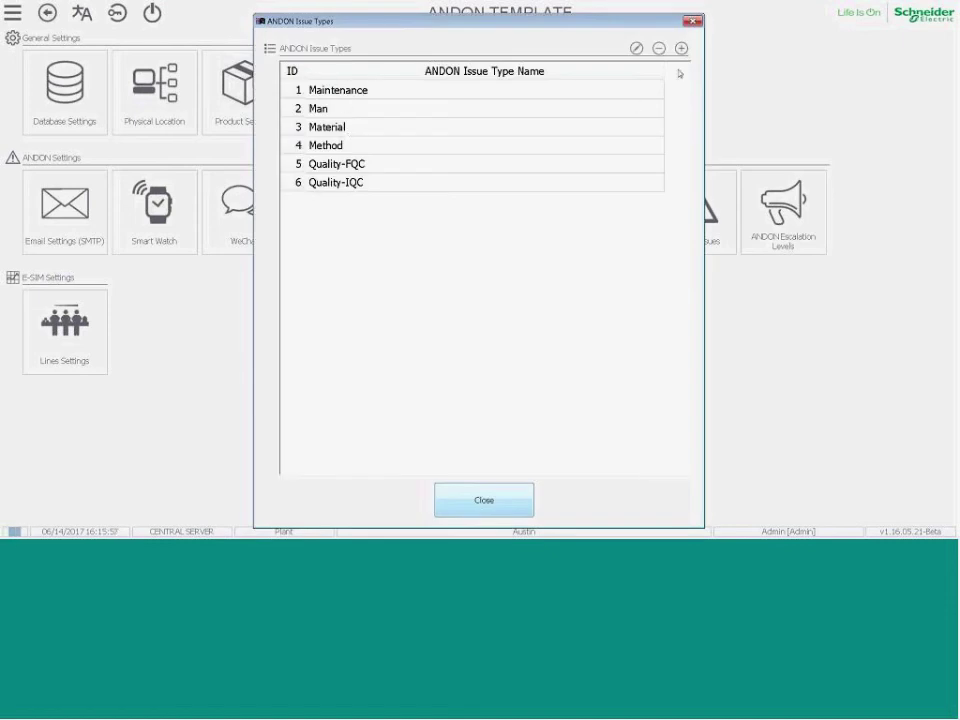
left_click(693, 21)
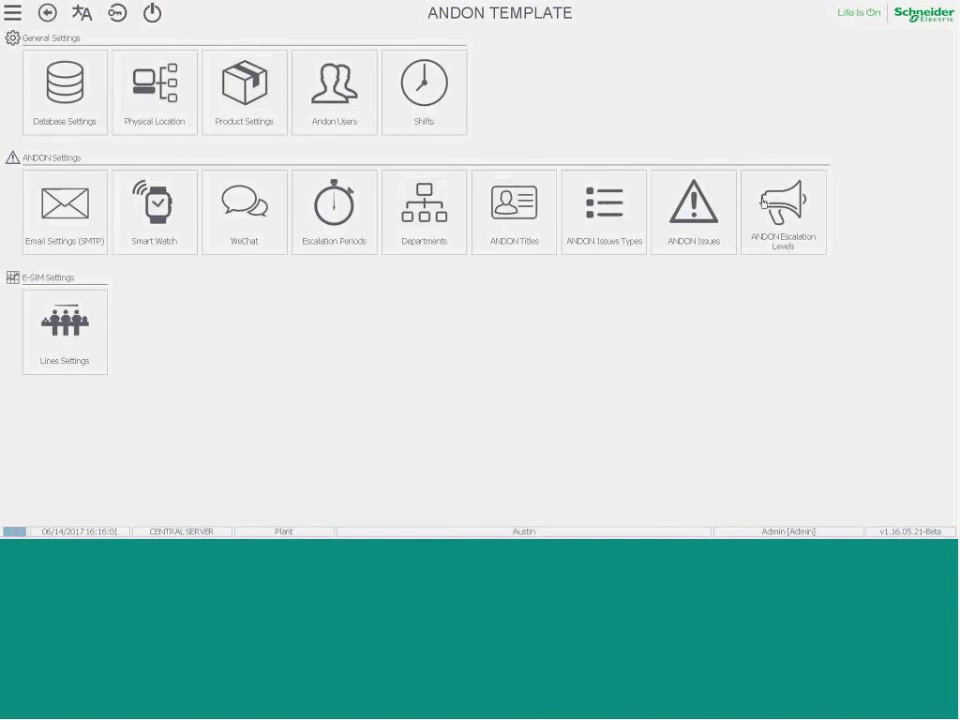
left_click(778, 222)
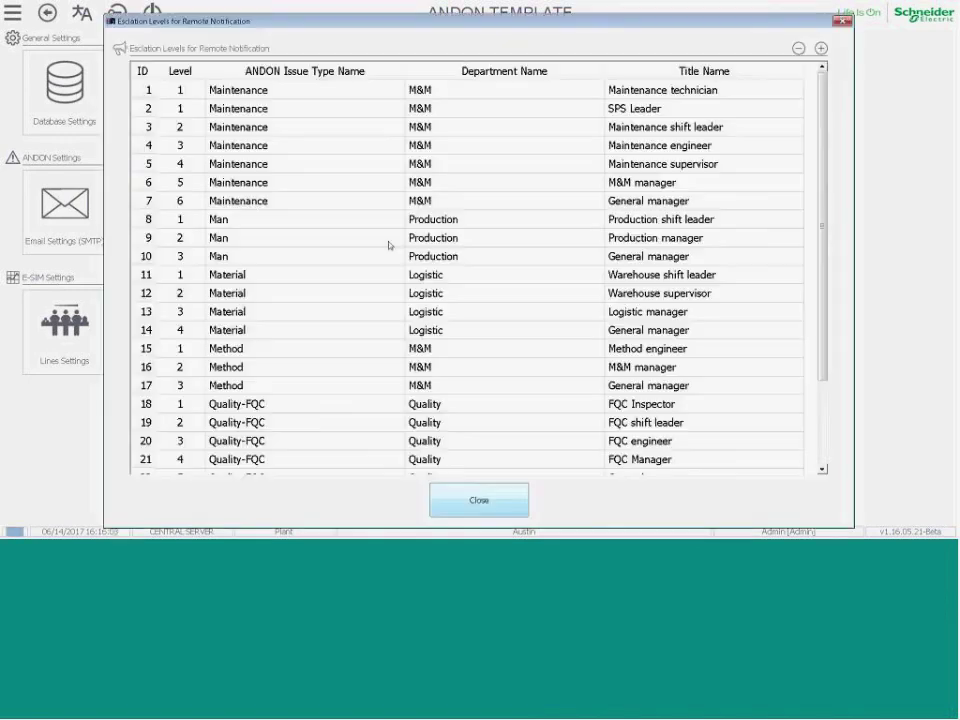
left_click(507, 512)
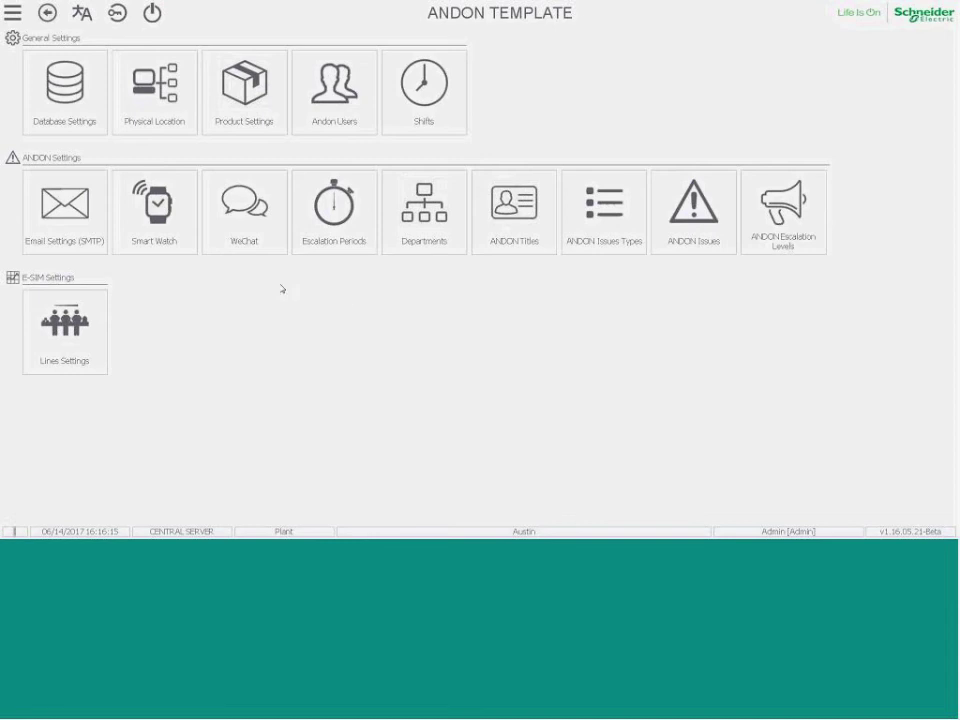
Log on as a different user, entering that account's user name and password.
left_click(117, 13)
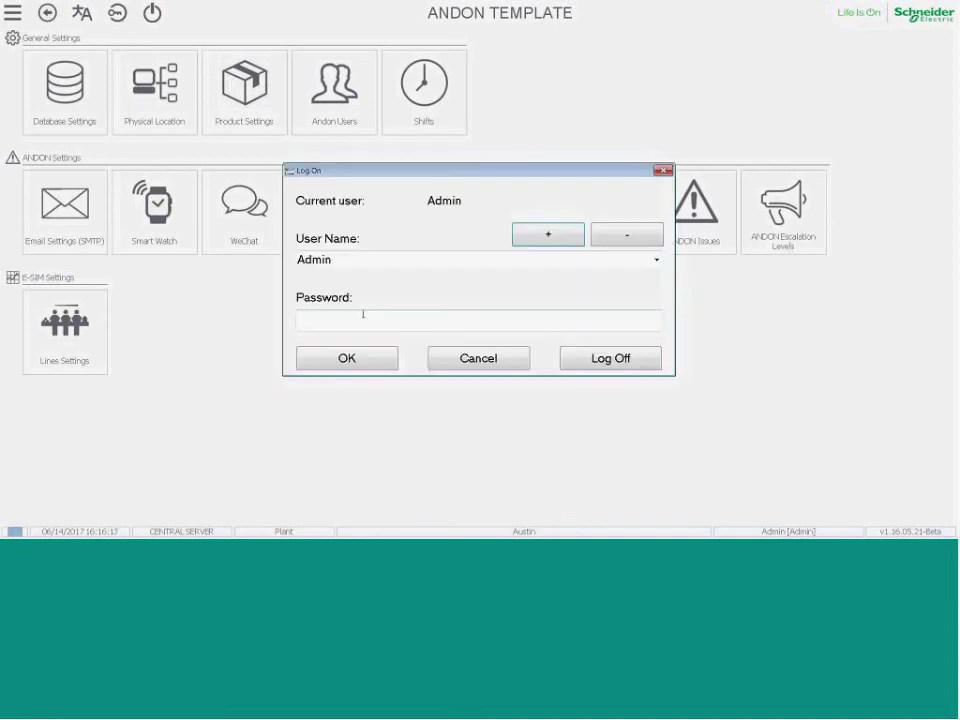
double_click(356, 257)
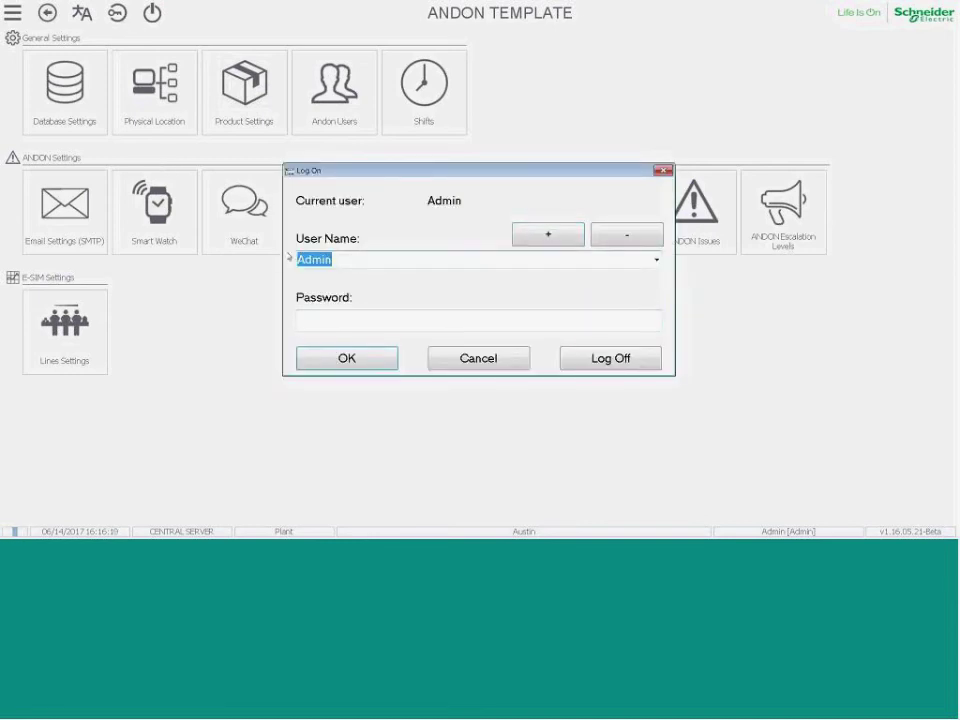
type("Scott")
left_click(478, 320)
type("****")
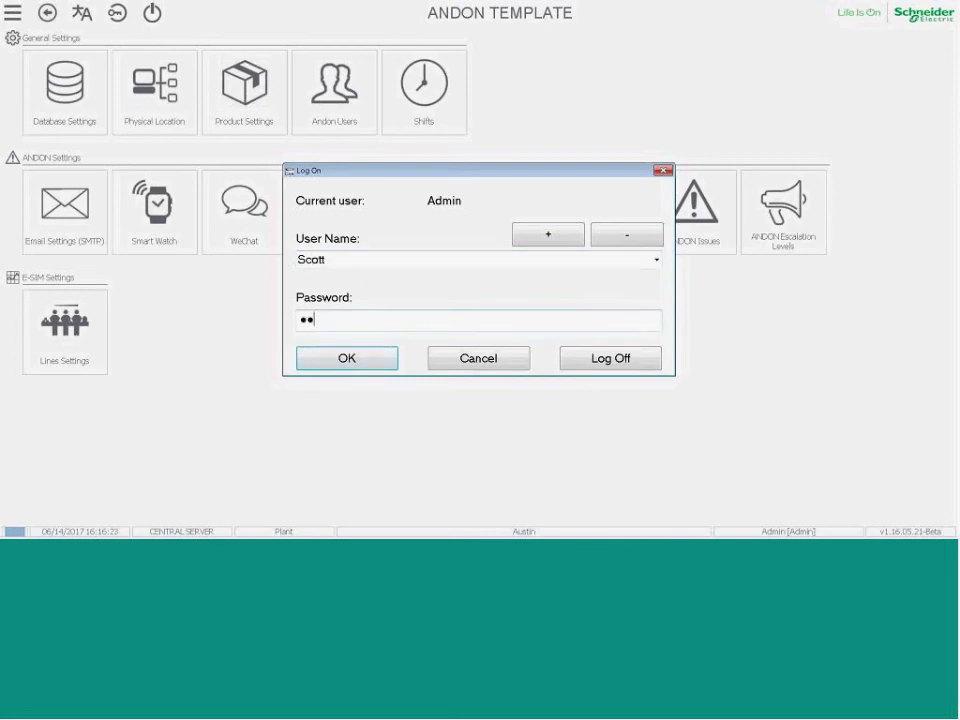
type("*")
key("Return")
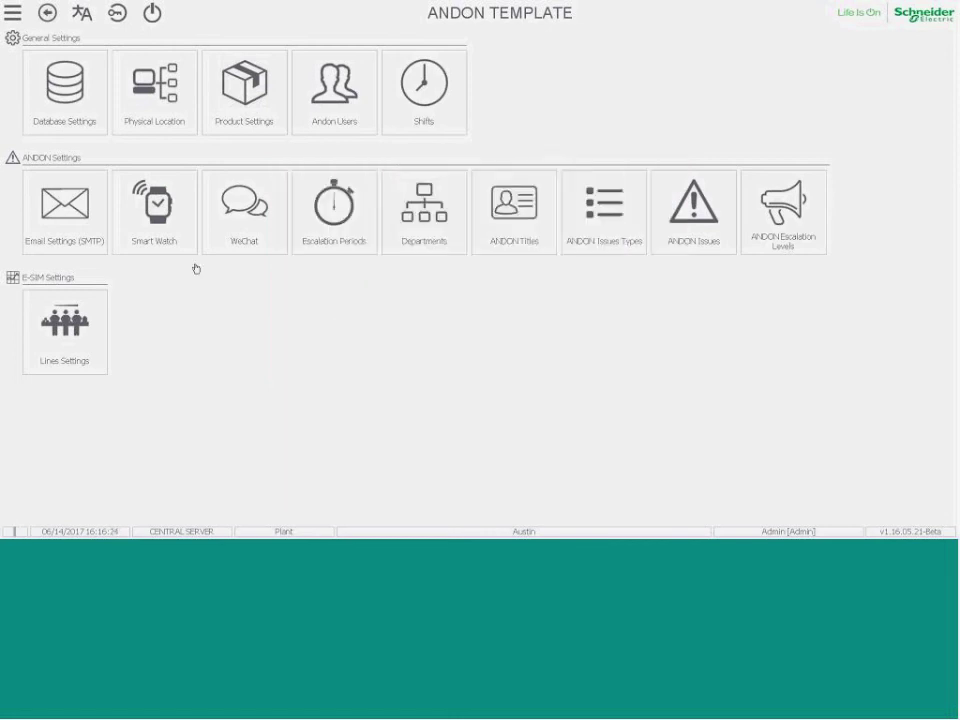
left_click(12, 12)
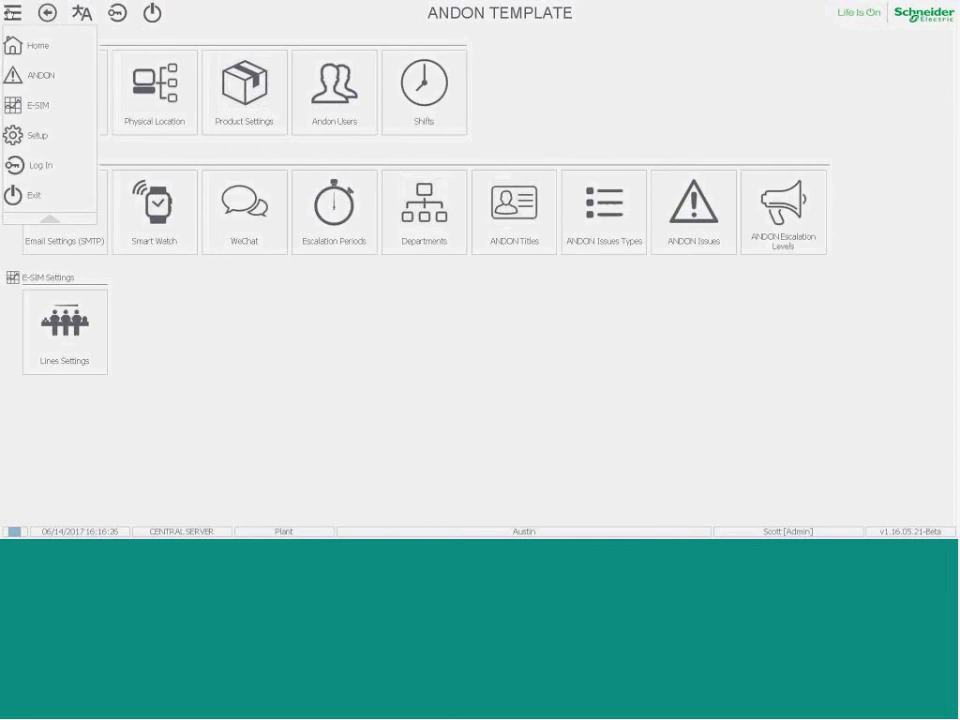
Open ANDON Operation and cancel an initial issue report.
left_click(38, 76)
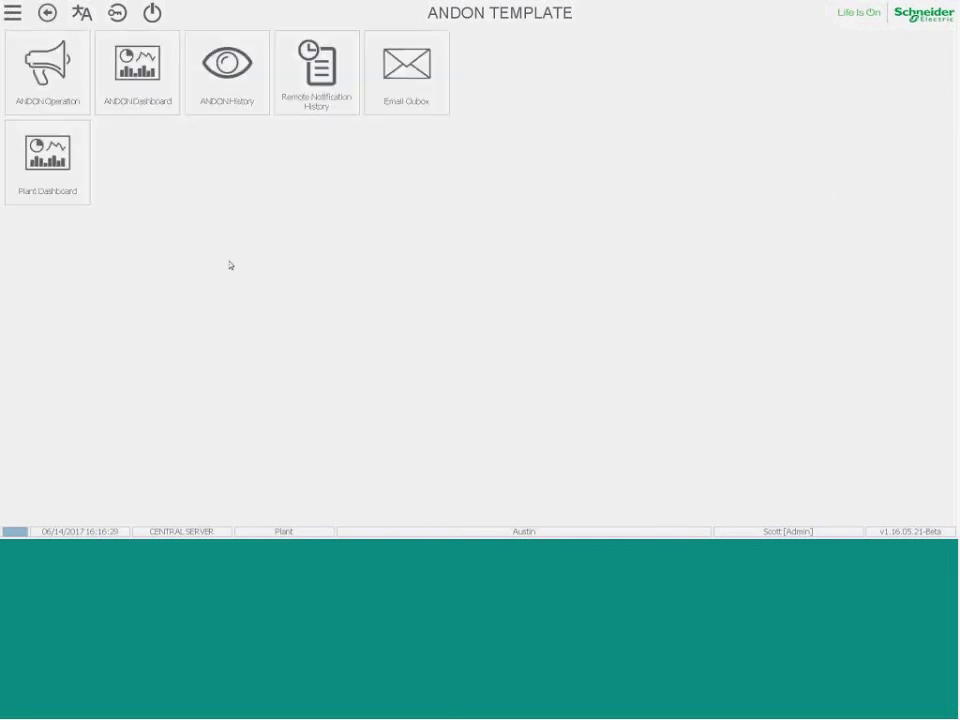
left_click(59, 77)
left_click(549, 156)
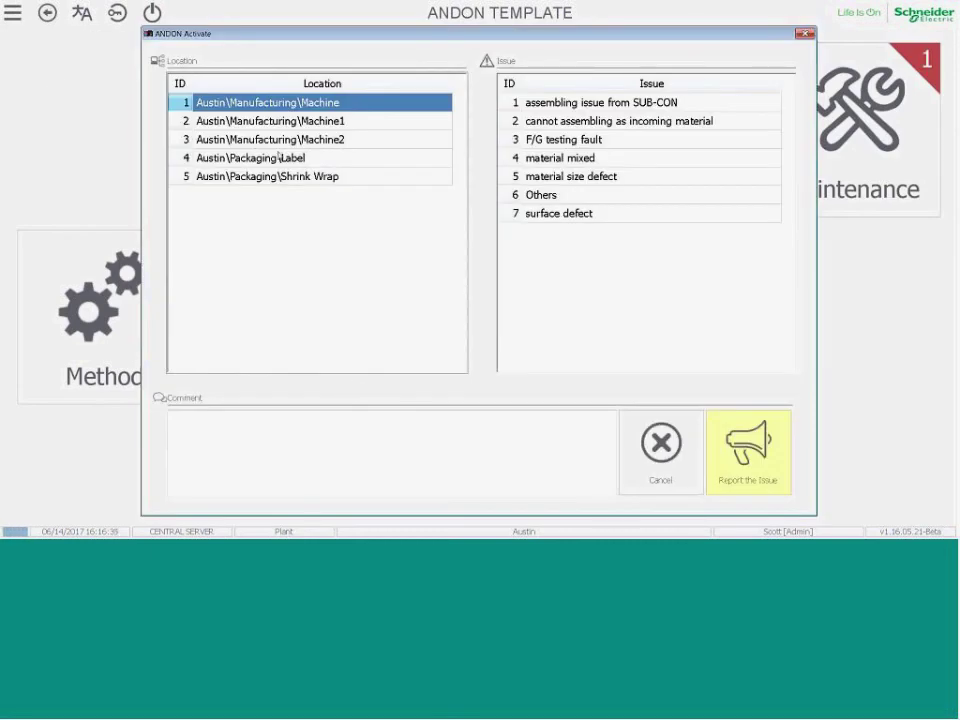
left_click(660, 445)
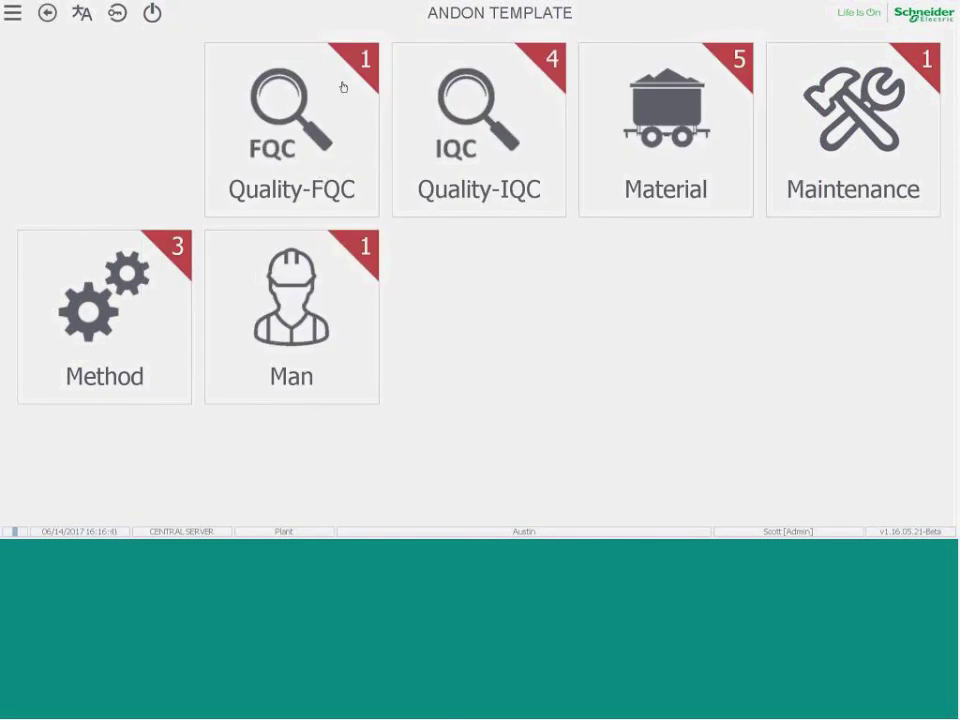
Report an M1-welding Quality-FQC issue at Austin\Manufacturing\Machine2.
left_click(301, 175)
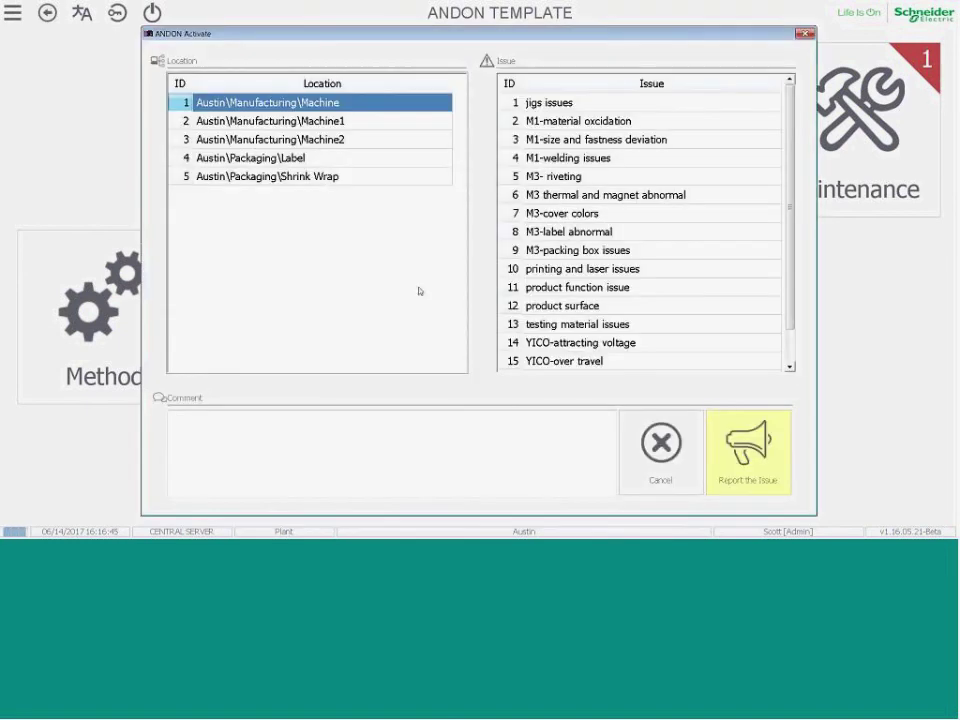
left_click(246, 135)
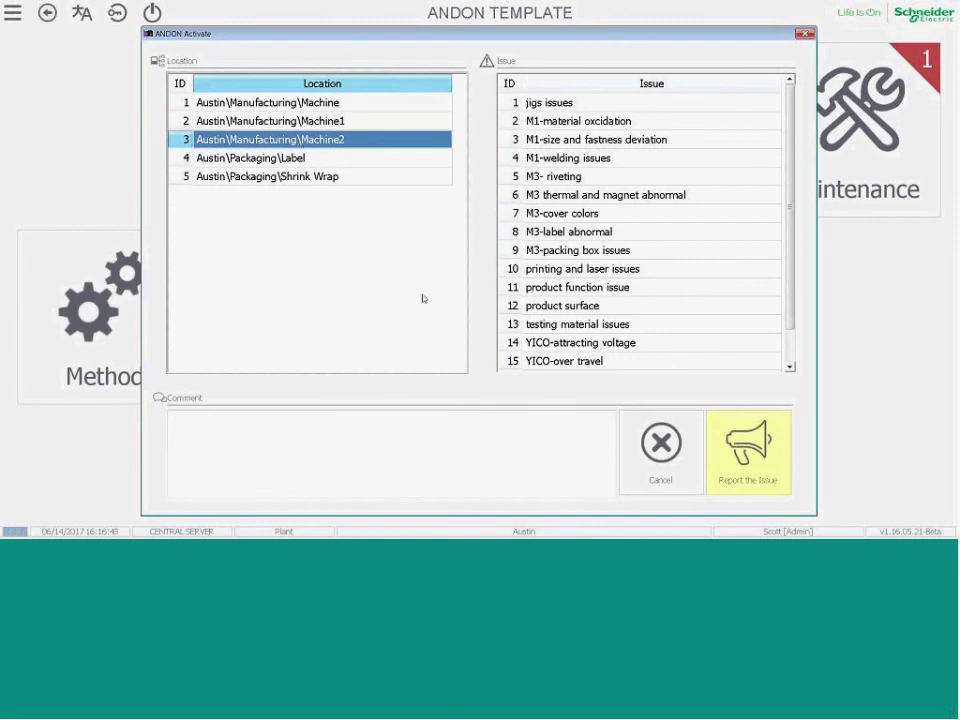
left_click(555, 160)
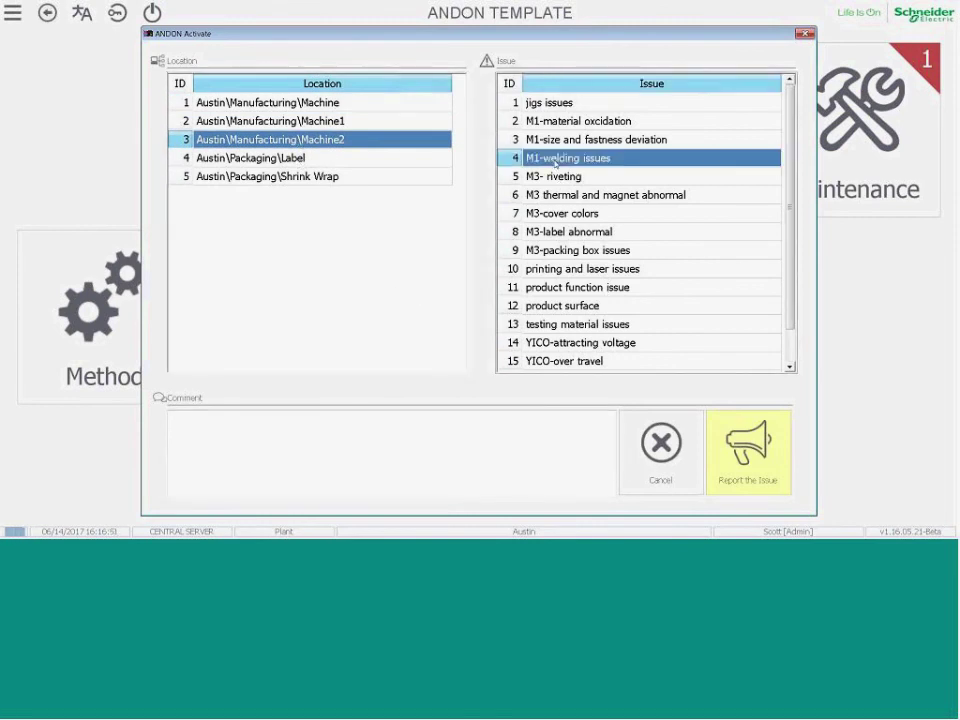
key("Return")
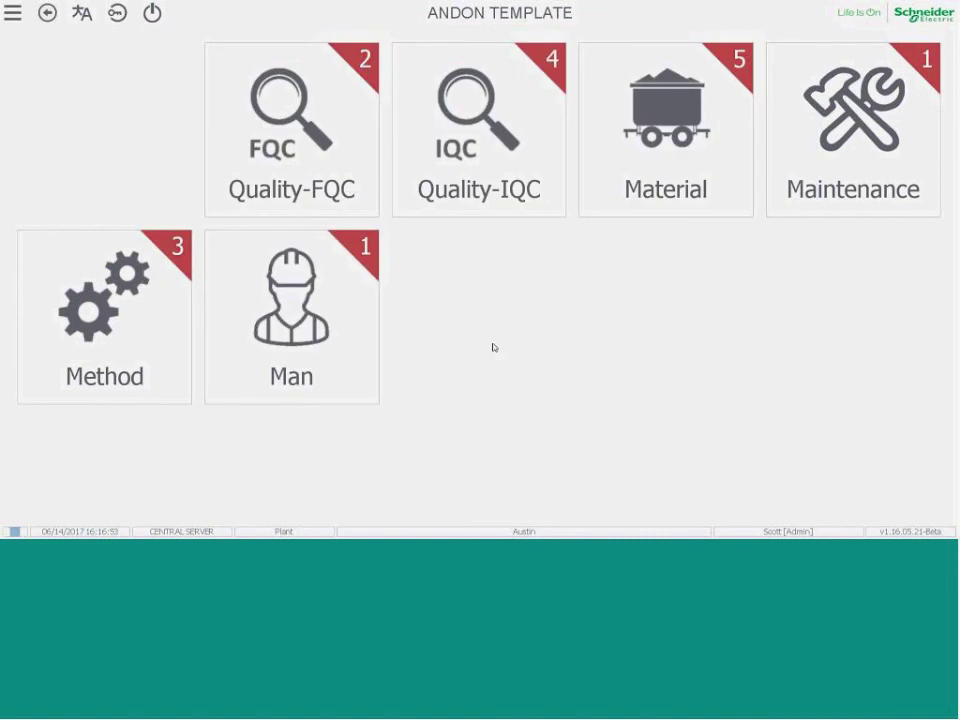
Report M3-cover colors and M3- riveting issues at Austin\Manufacturing\Machine2.
left_click(300, 133)
left_click(232, 140)
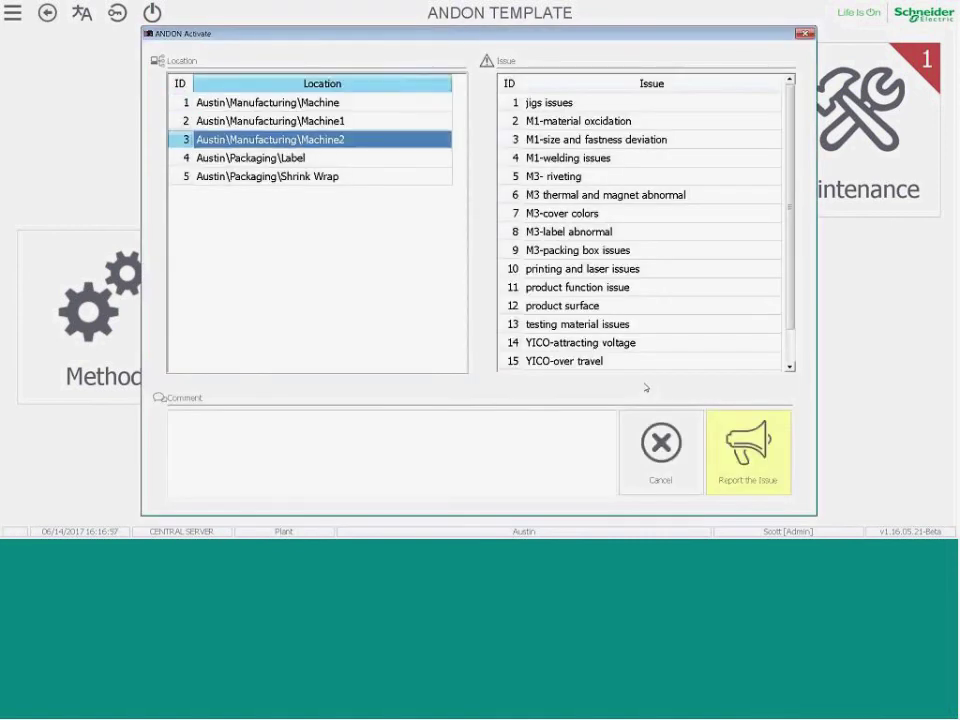
left_click(565, 215)
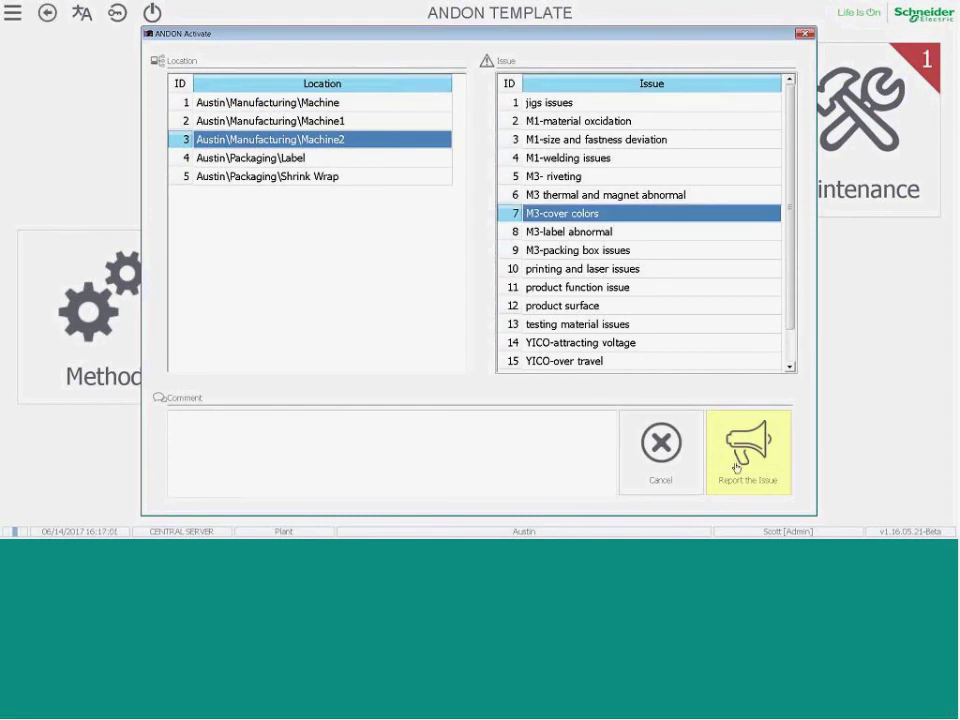
left_click(736, 467)
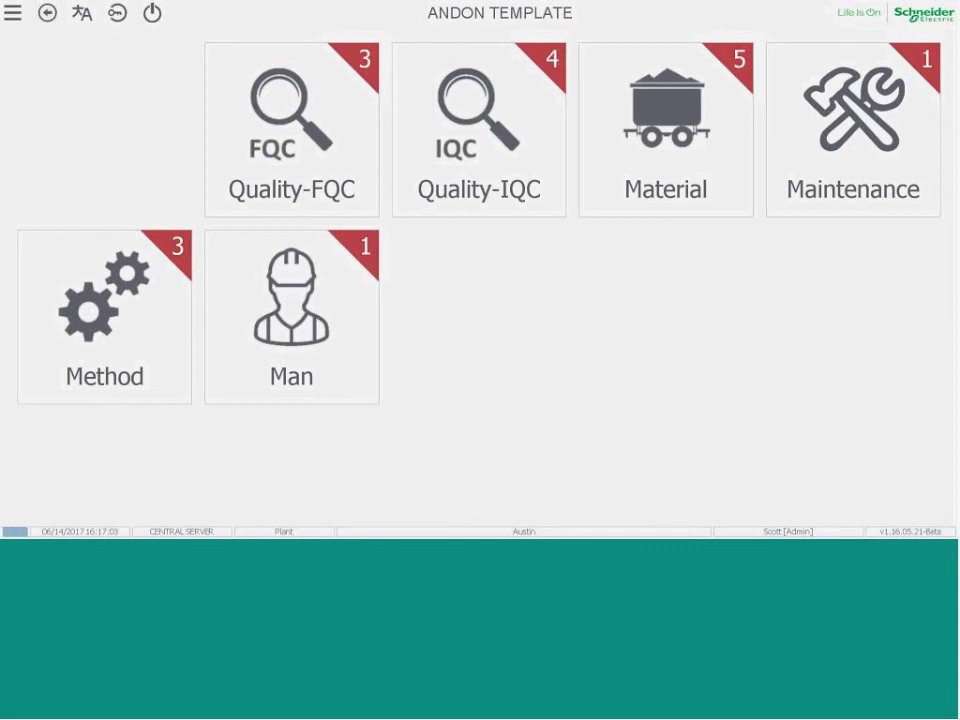
left_click(252, 146)
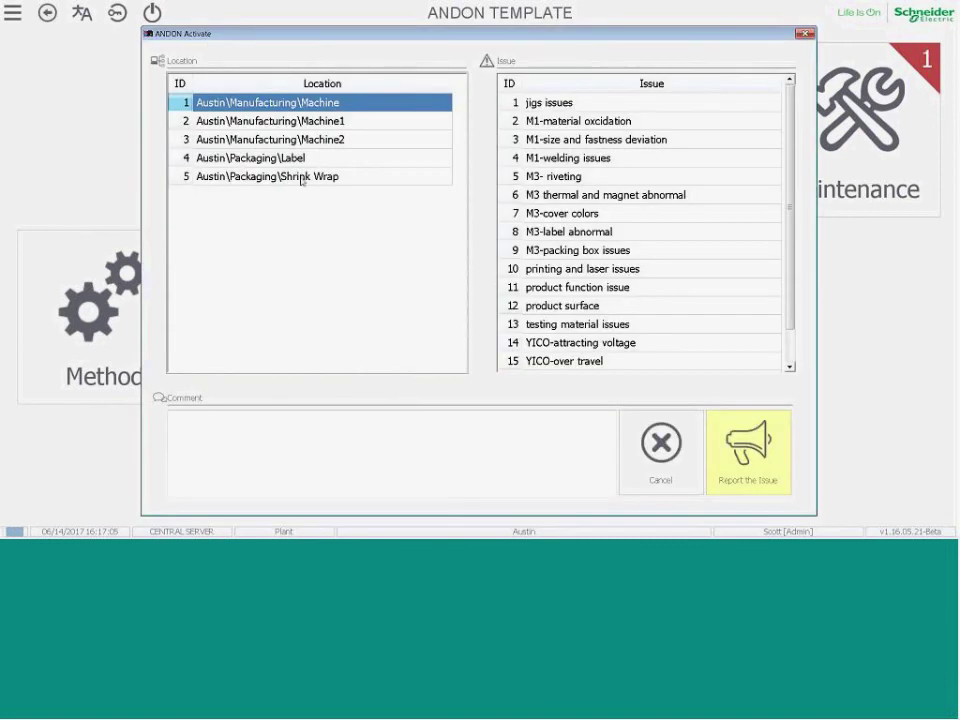
left_click(222, 138)
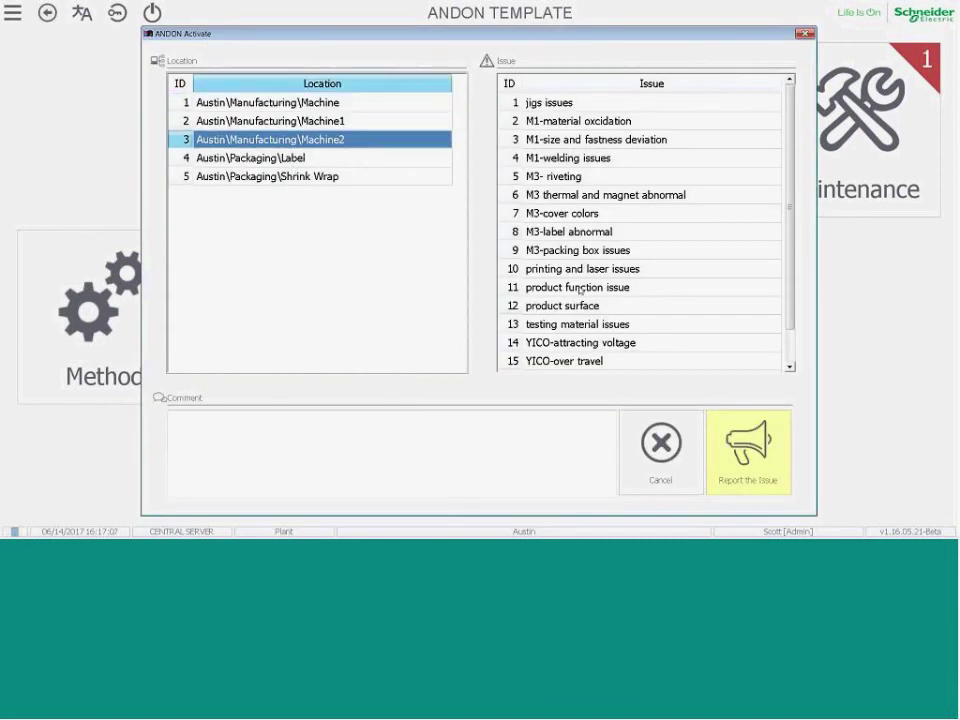
double_click(553, 176)
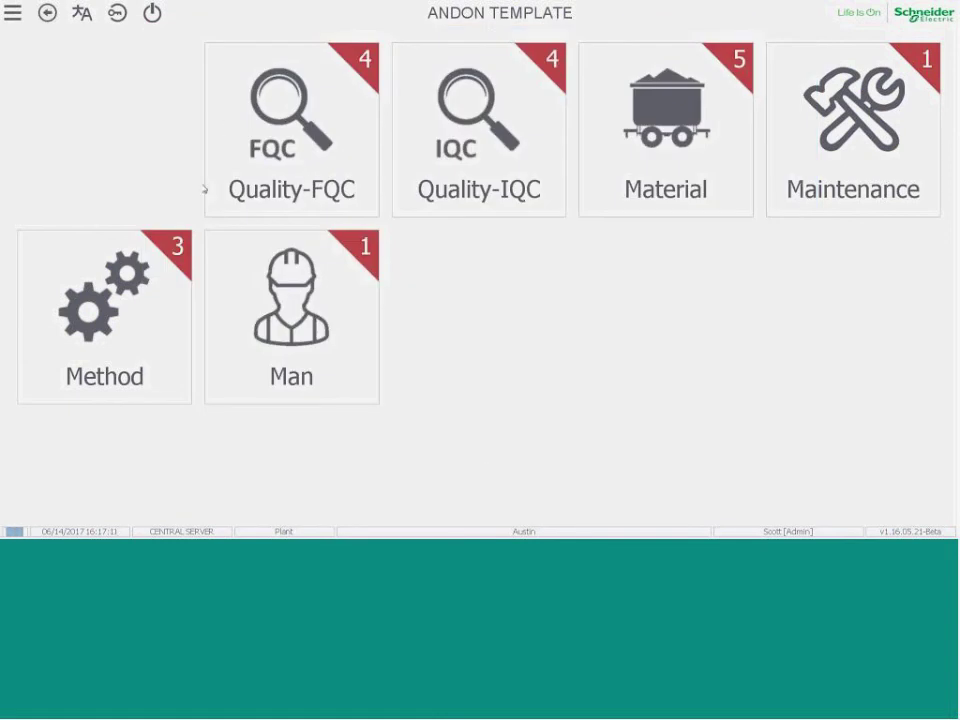
Open the ANDON Dashboard and filter events to the Material issue type.
left_click(12, 14)
left_click(39, 79)
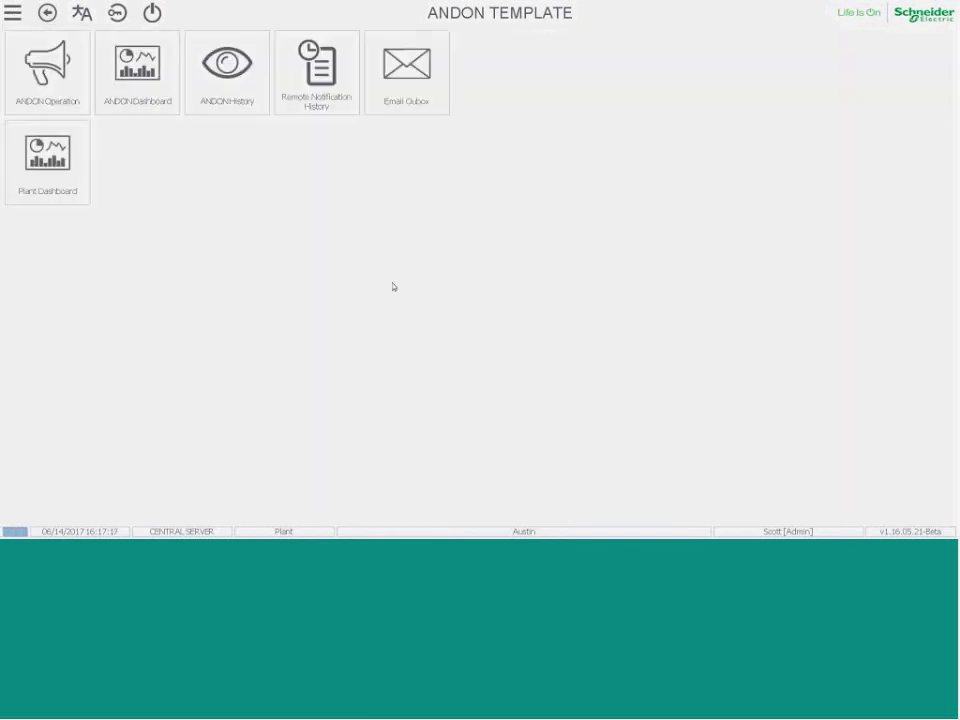
left_click(118, 60)
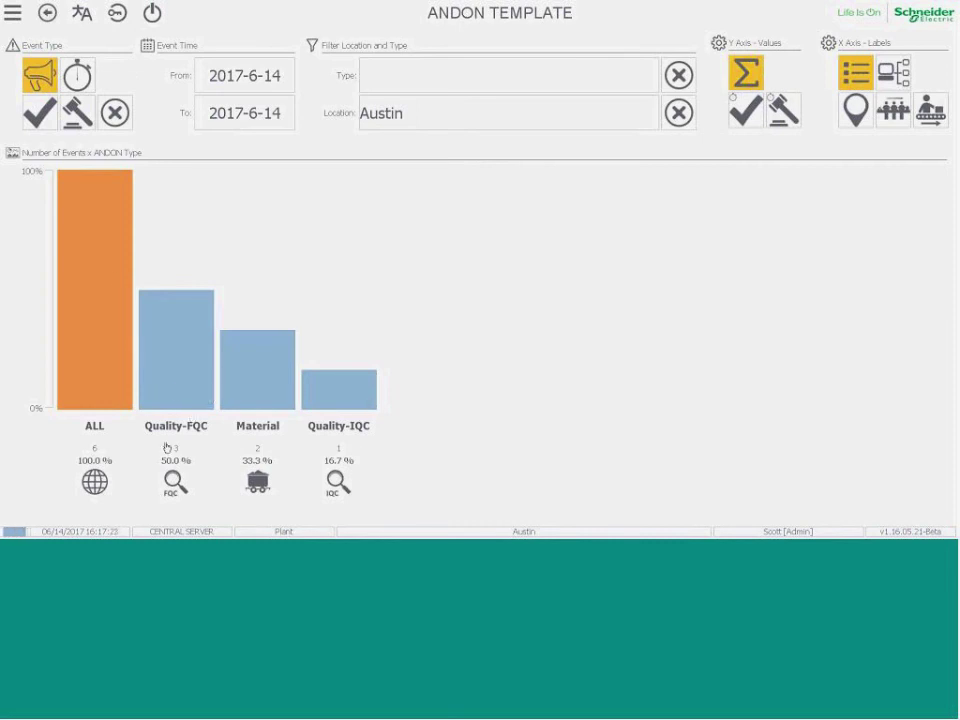
left_click(594, 76)
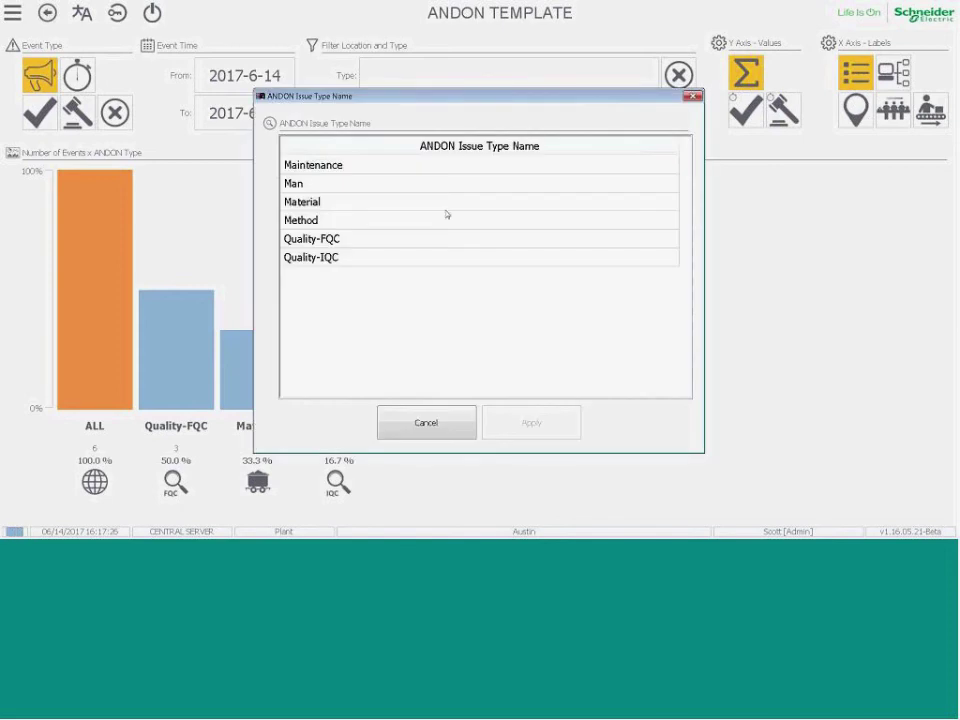
left_click(351, 206)
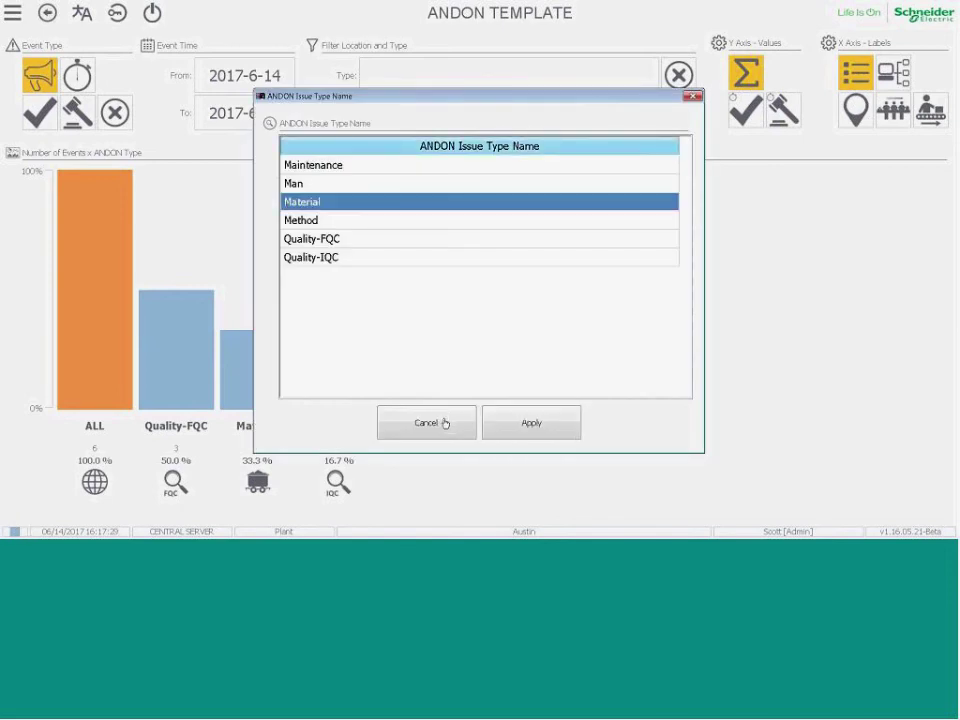
left_click(531, 420)
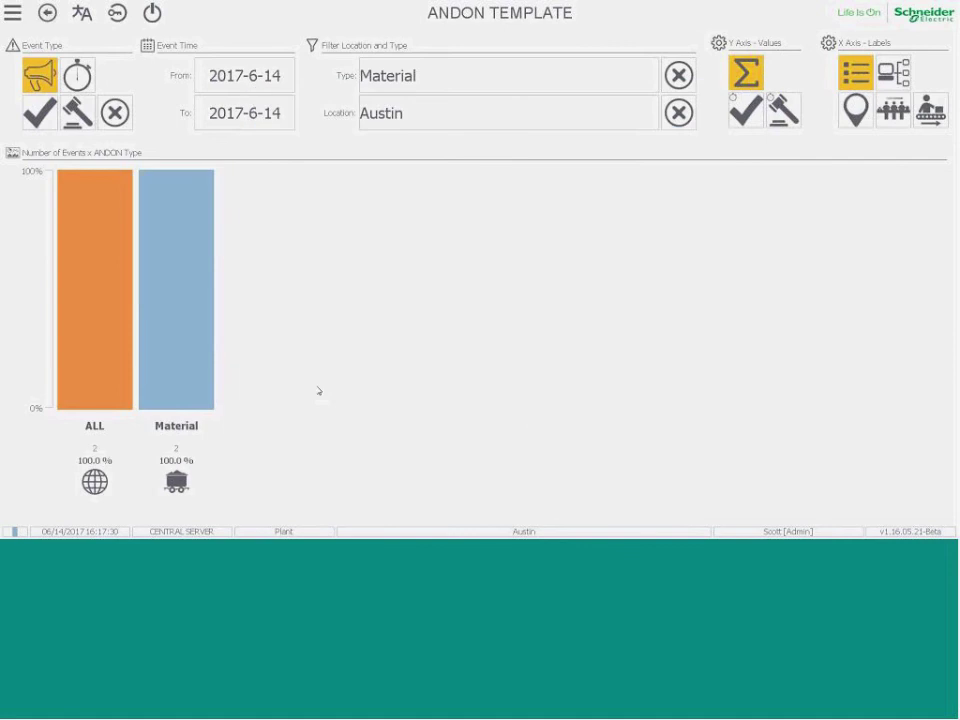
Filter to Austin\Manufacturing\Machine2 and Quality-FQC, charting average time to acknowledge.
left_click(396, 110)
left_click(388, 242)
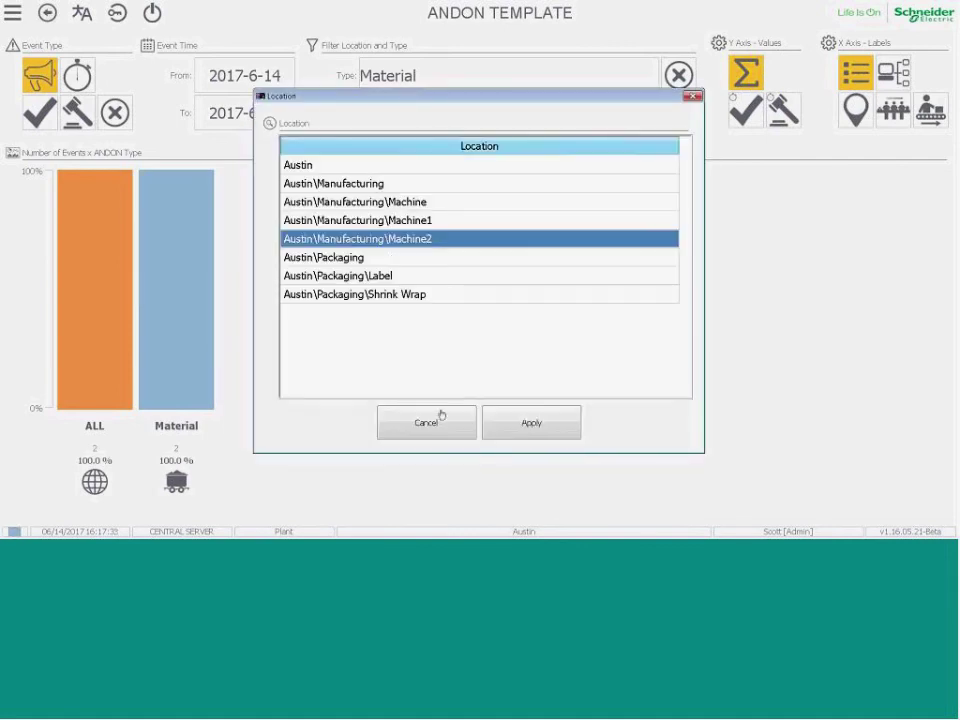
left_click(520, 424)
left_click(452, 84)
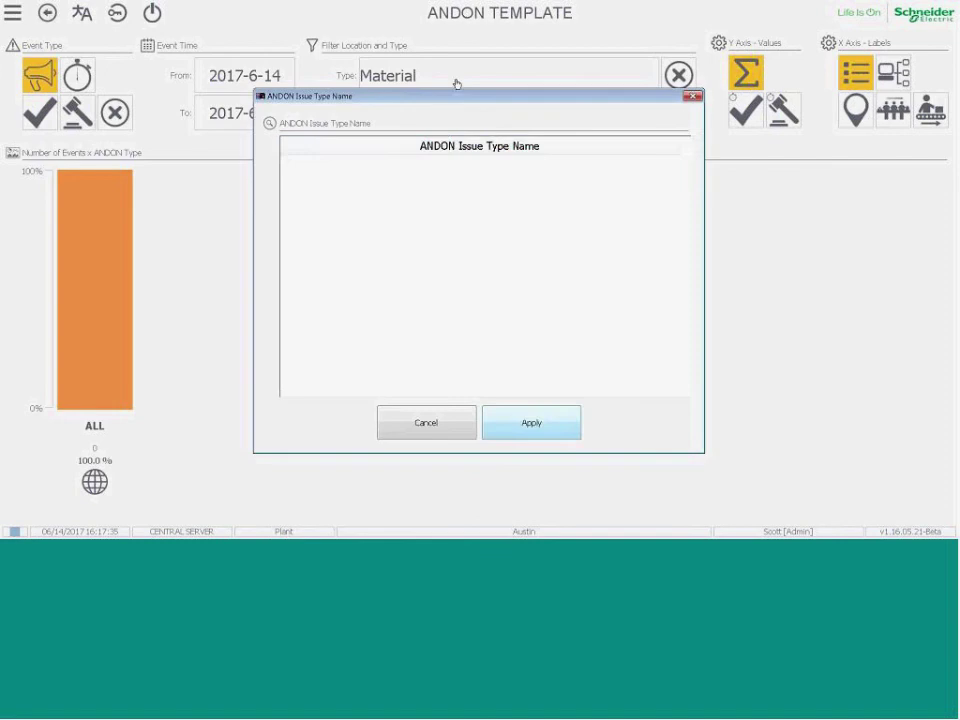
left_click(418, 165)
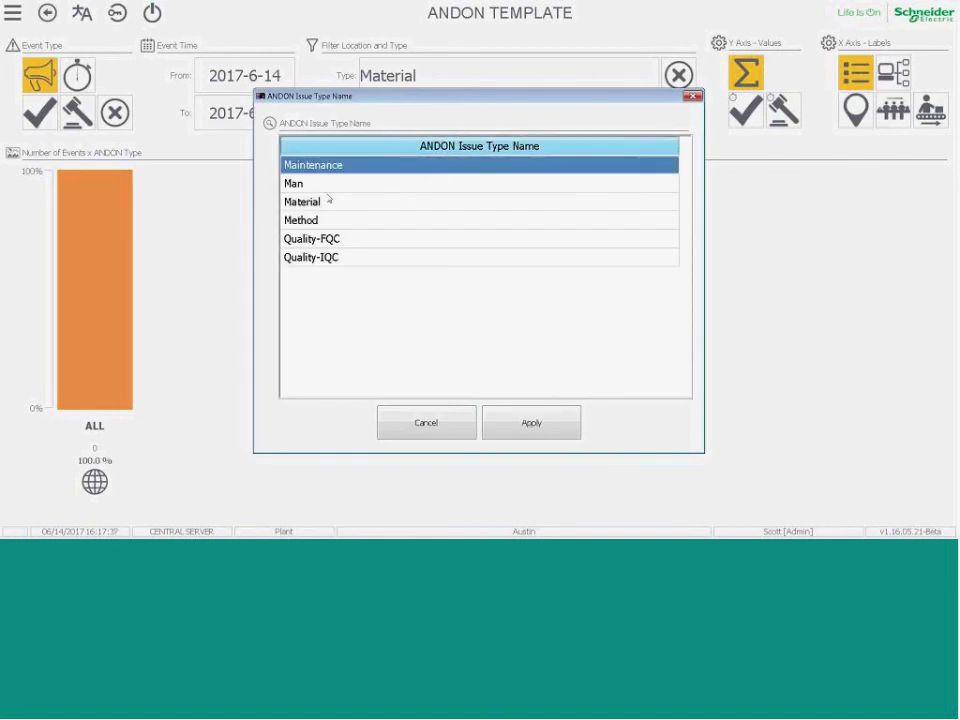
left_click(413, 239)
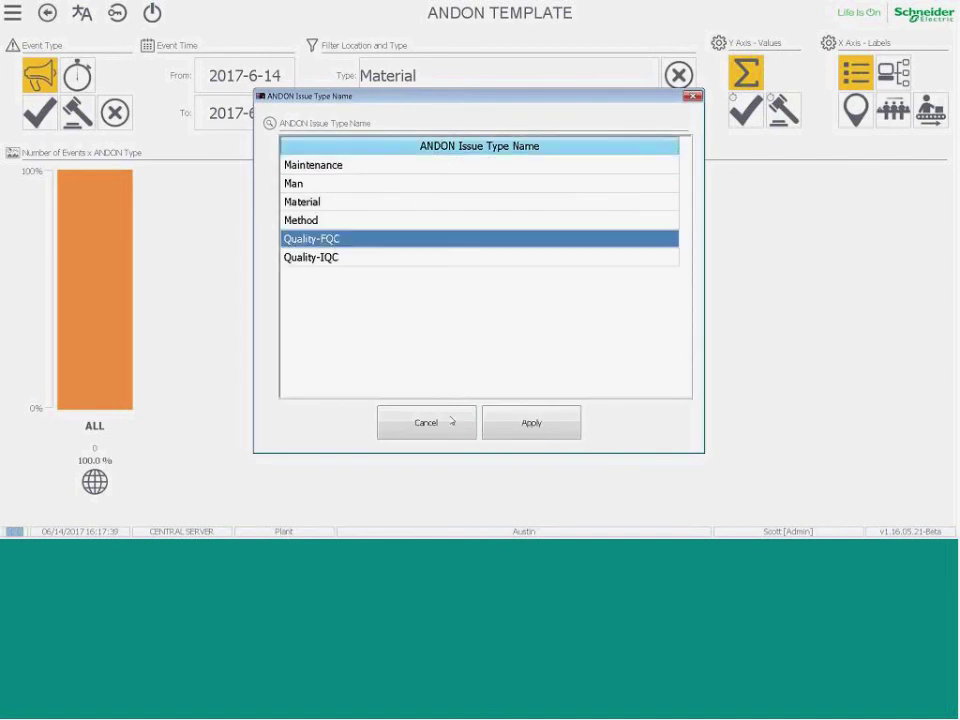
left_click(531, 423)
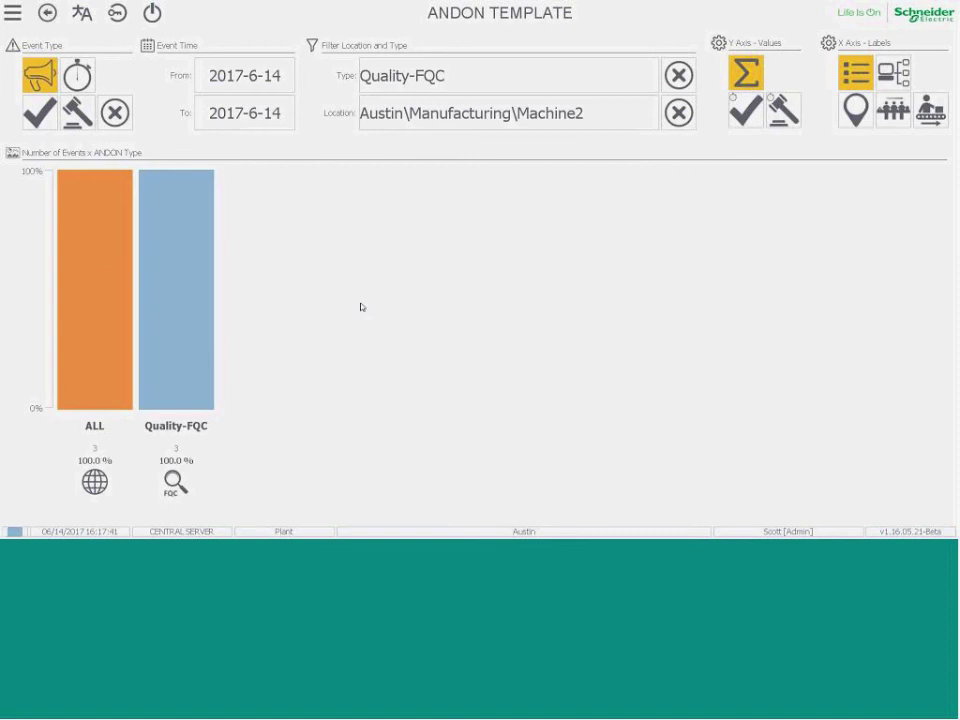
left_click(745, 110)
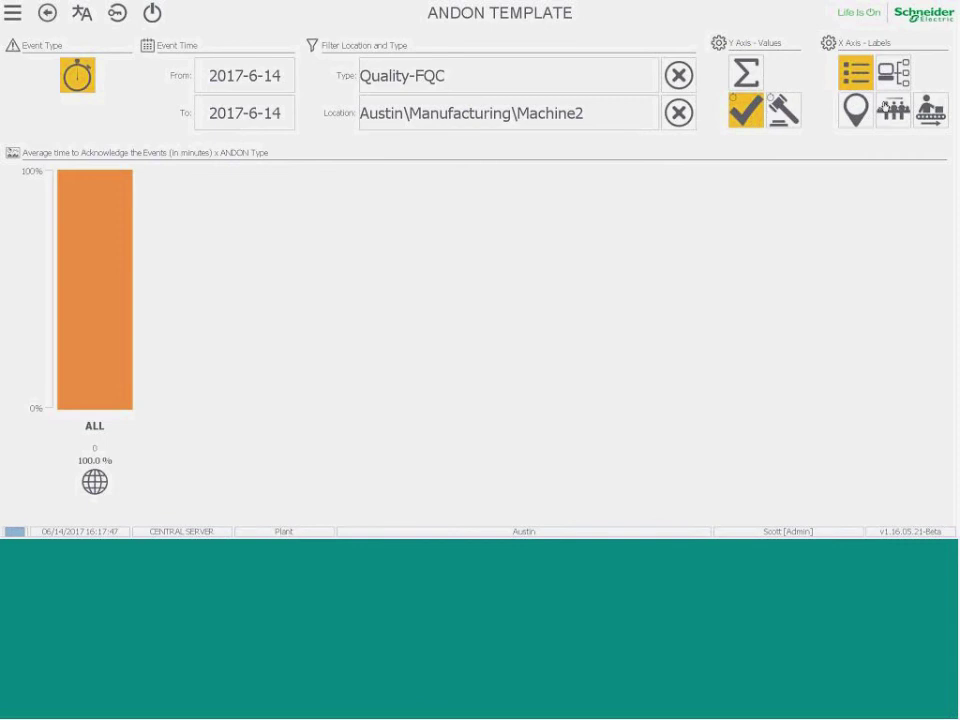
Chart the number of events grouped by physical location, leaving the type filter unchanged.
left_click(745, 72)
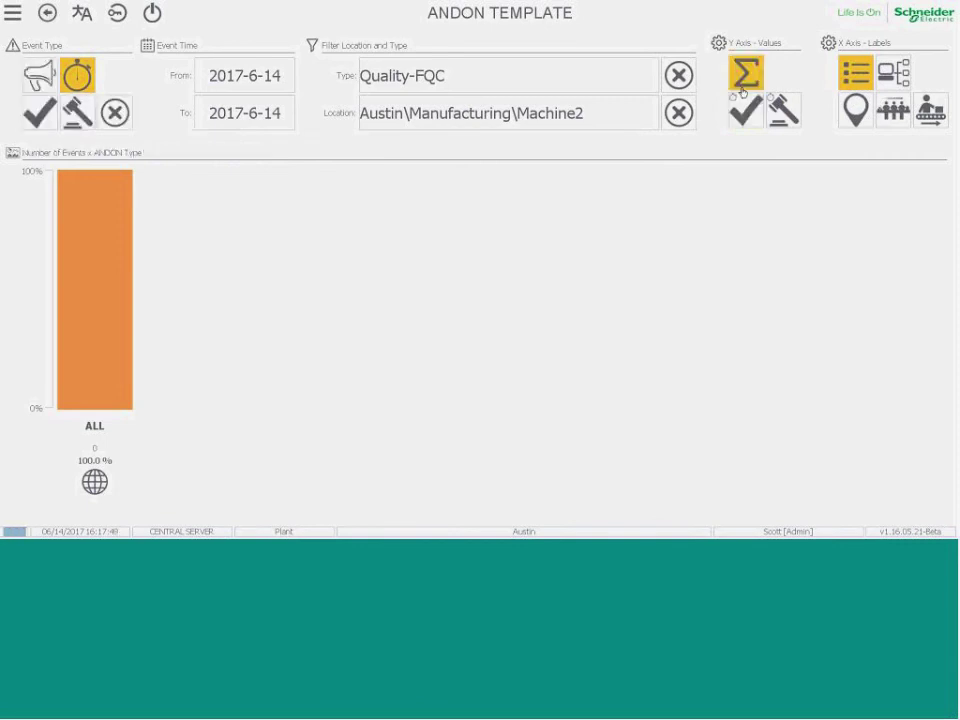
left_click(893, 72)
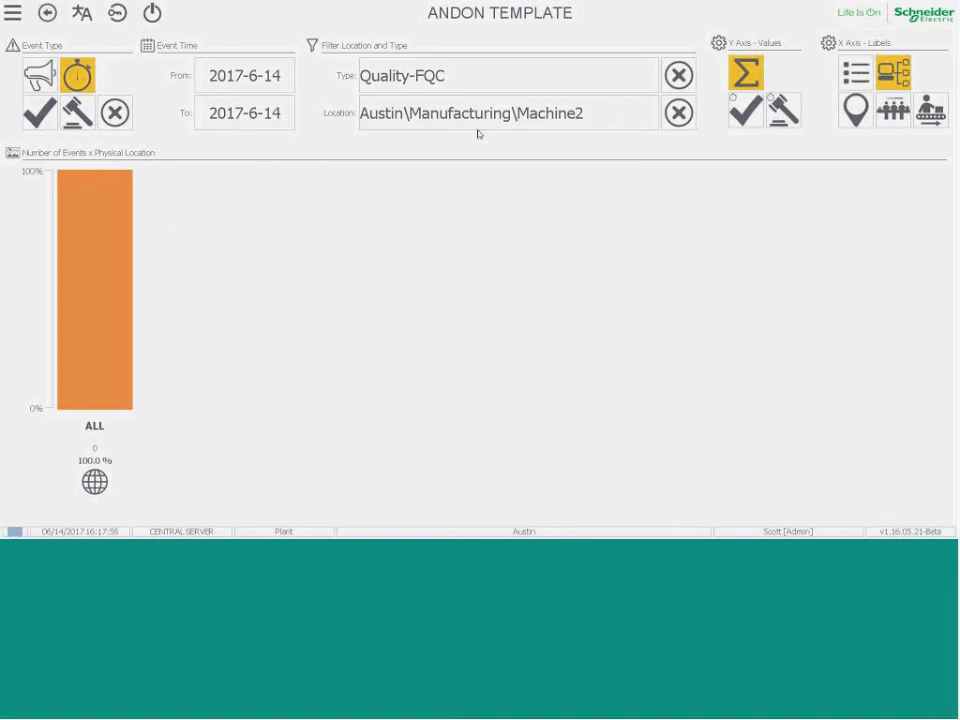
left_click(509, 88)
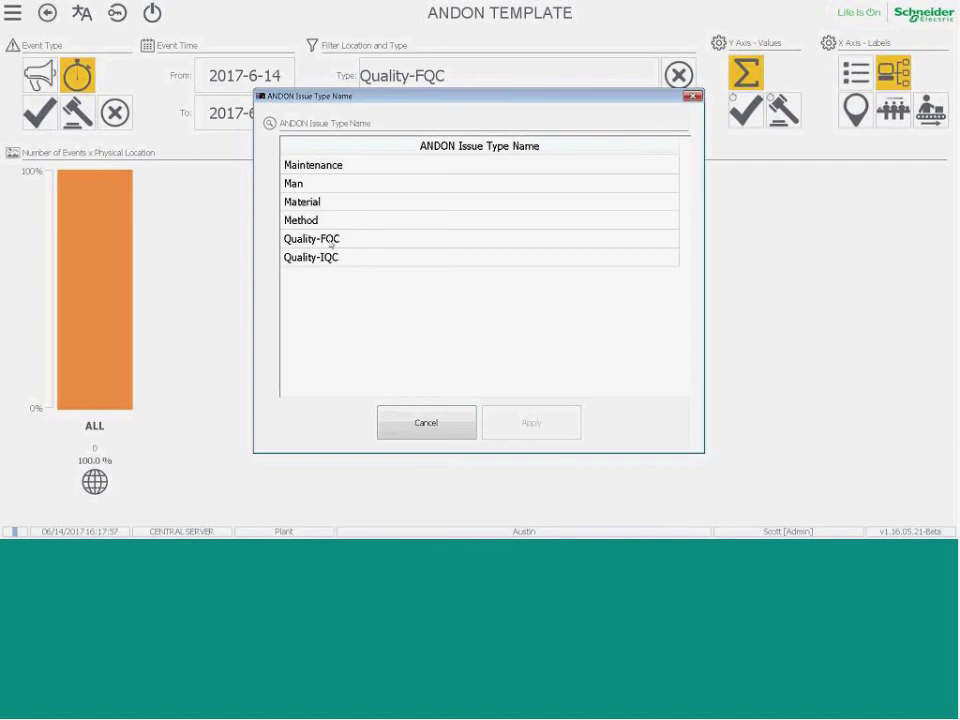
left_click(426, 422)
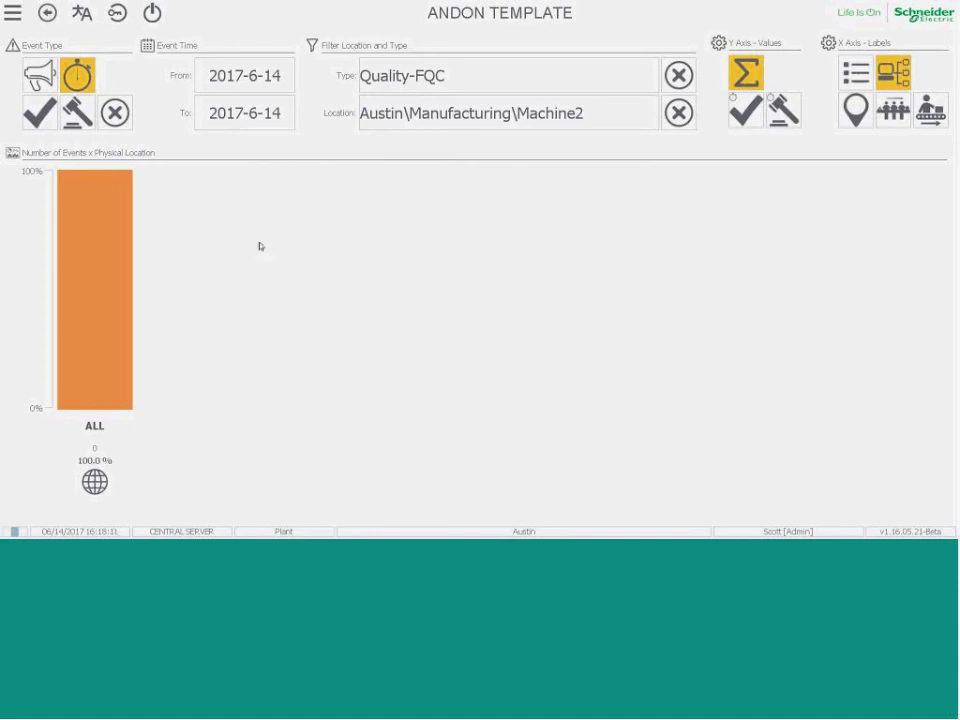
Switch to the PowerPoint slide show and go to the Template HMI title slide.
key("alt+Tab")
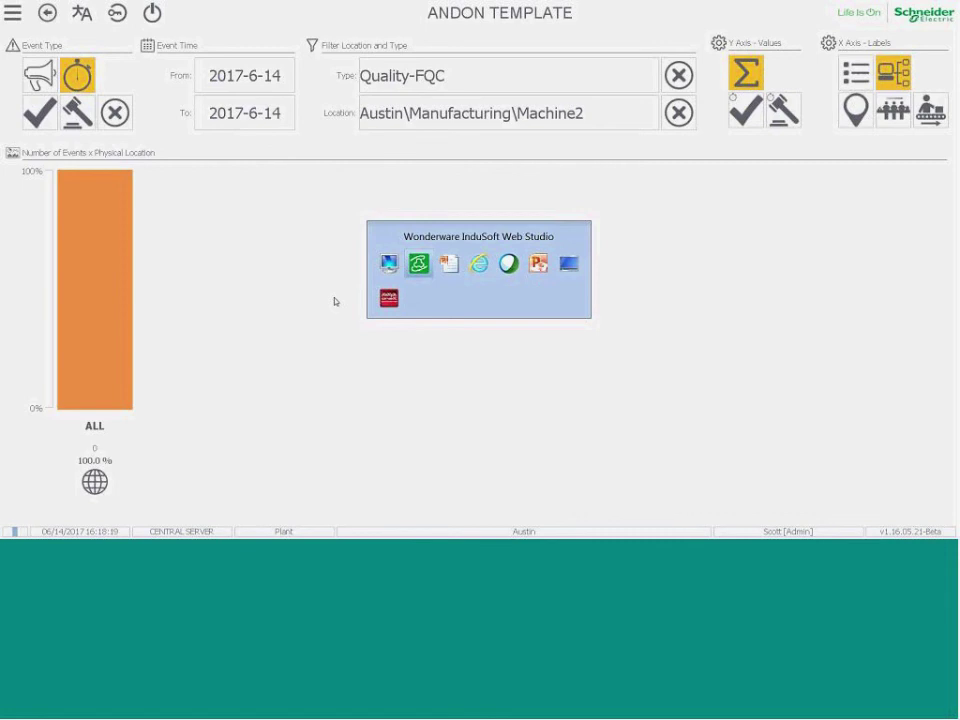
key("Tab")
key("Tab")
key("Tab")
key("Tab")
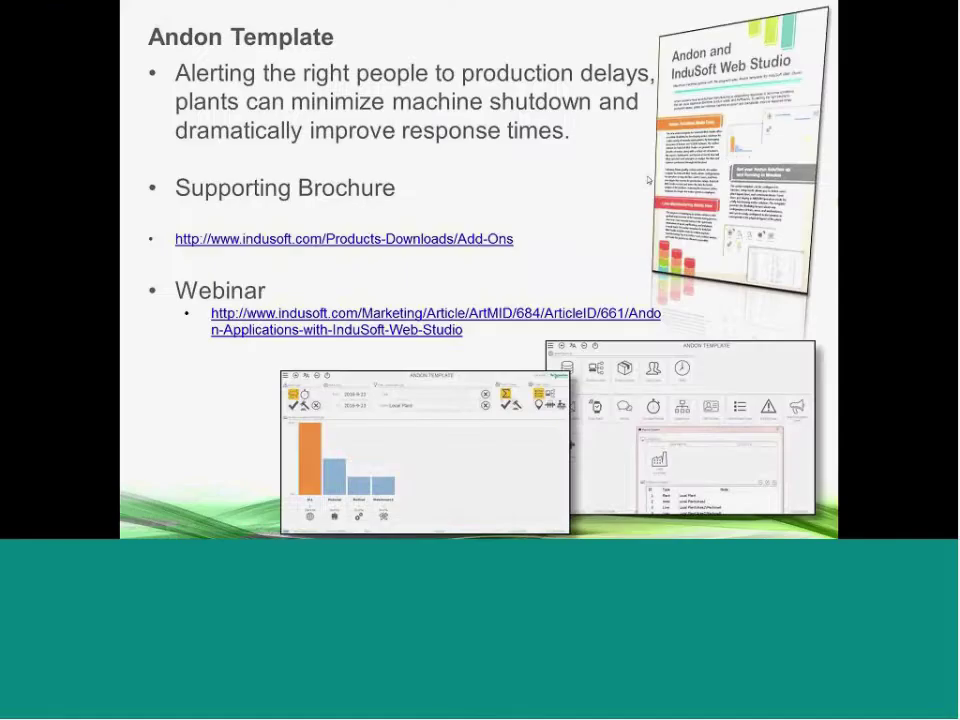
key("Home")
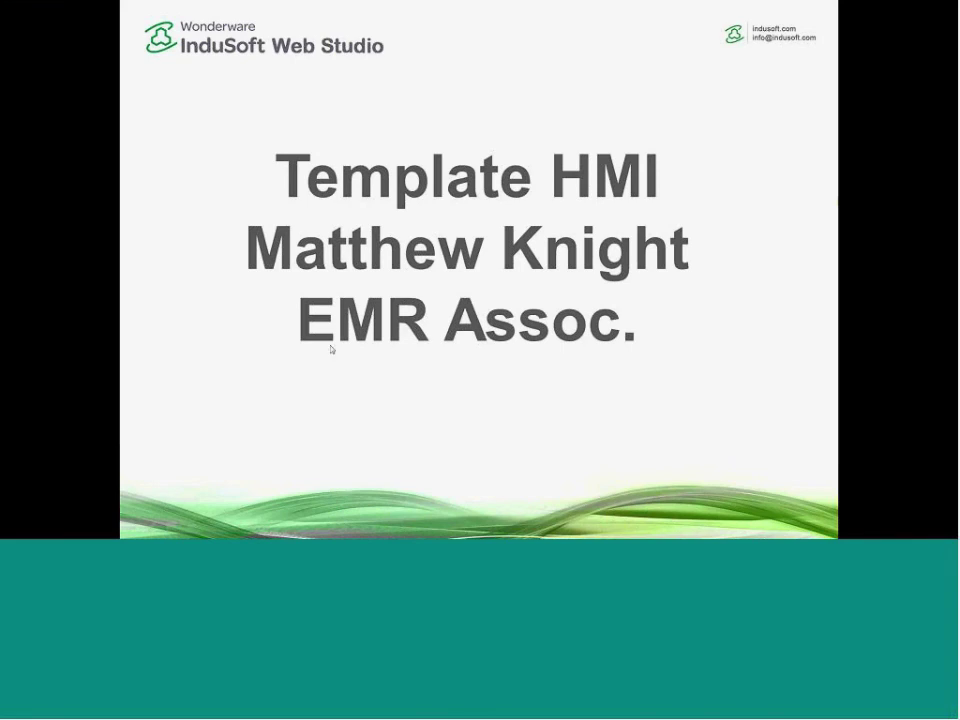
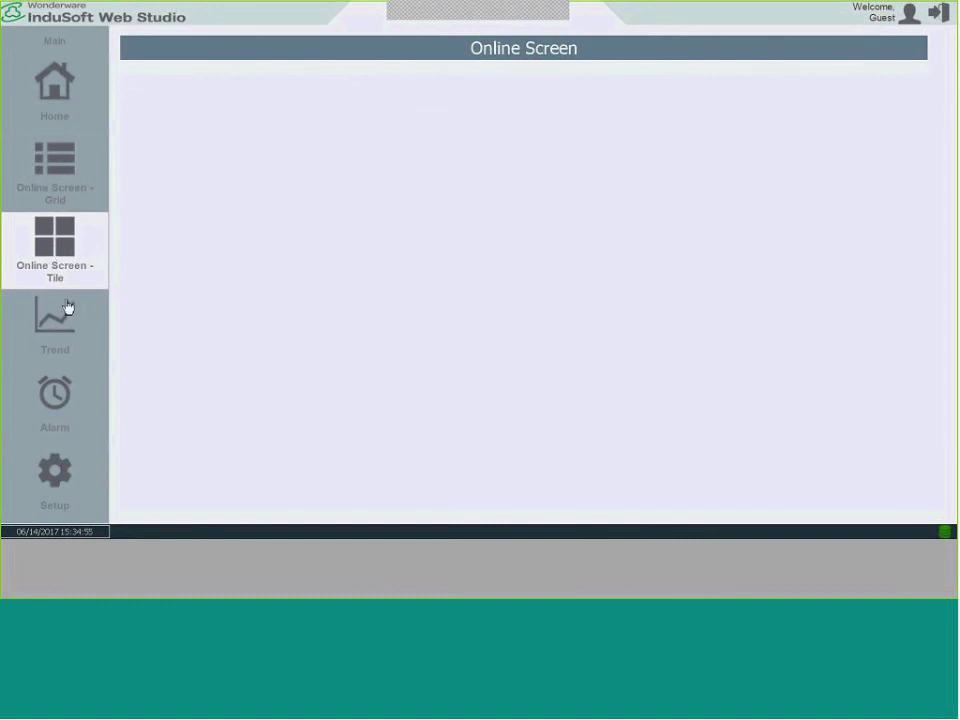
Move through the Trend and Alarm screens to Setup General, showing database DEMO_DB_2 and alarm categories.
left_click(57, 336)
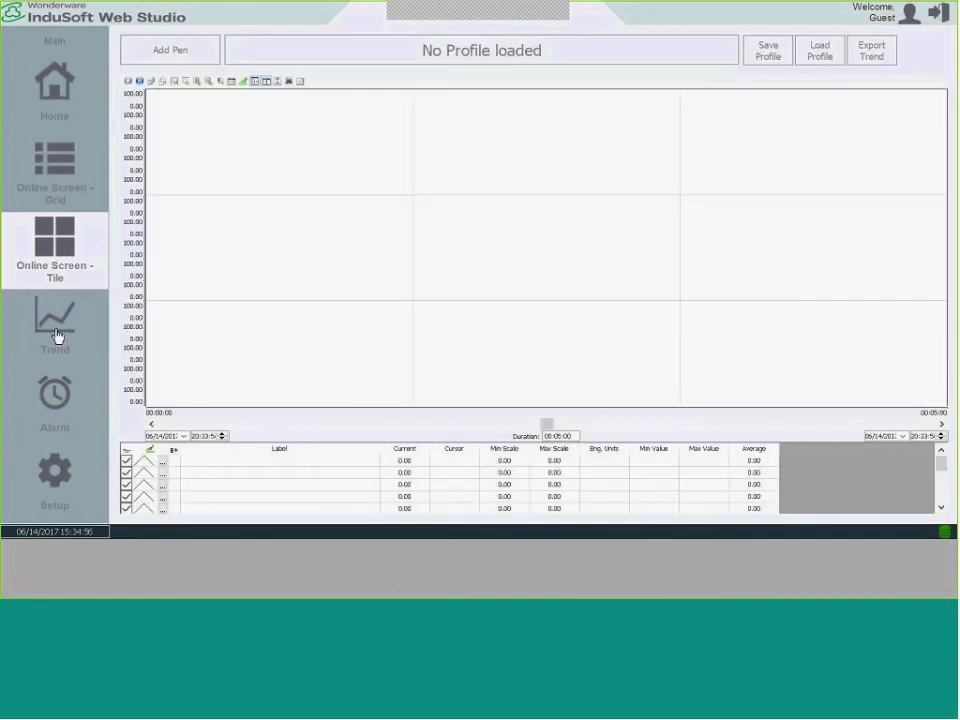
left_click(62, 405)
left_click(55, 480)
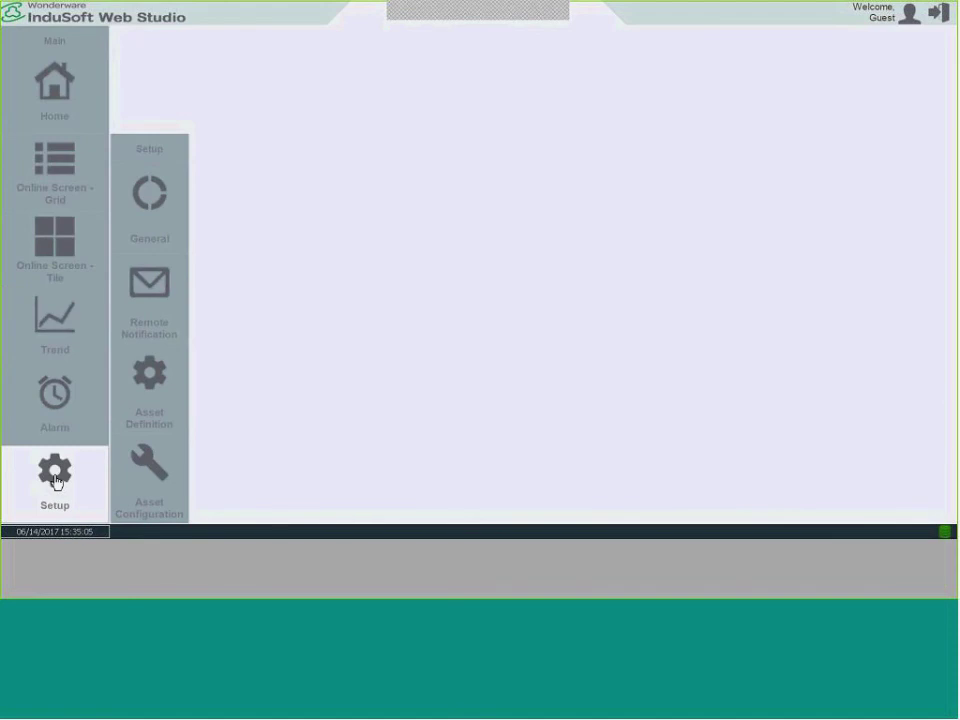
left_click(154, 202)
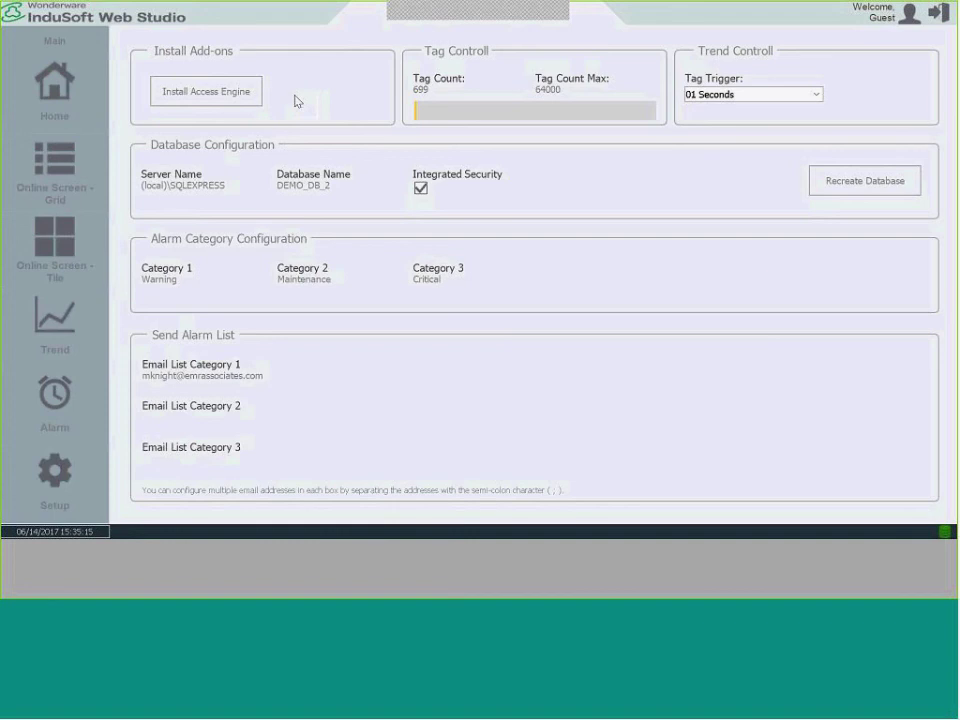
Enter a recipient's e-mail address in Email List Category 2, correcting its mistyped domain.
left_click(157, 190)
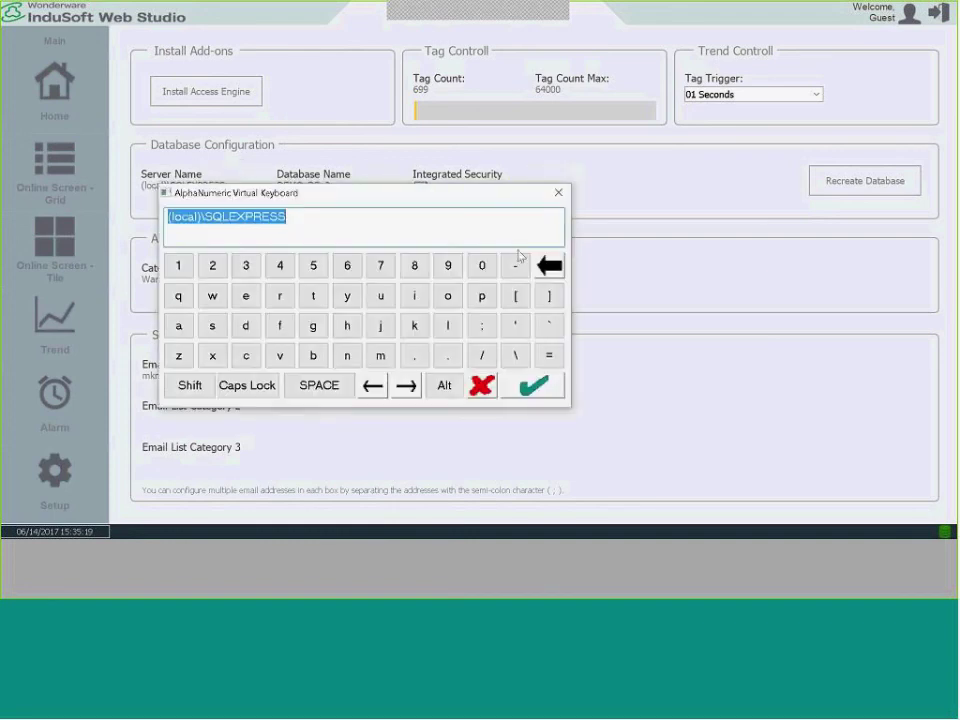
left_click(482, 386)
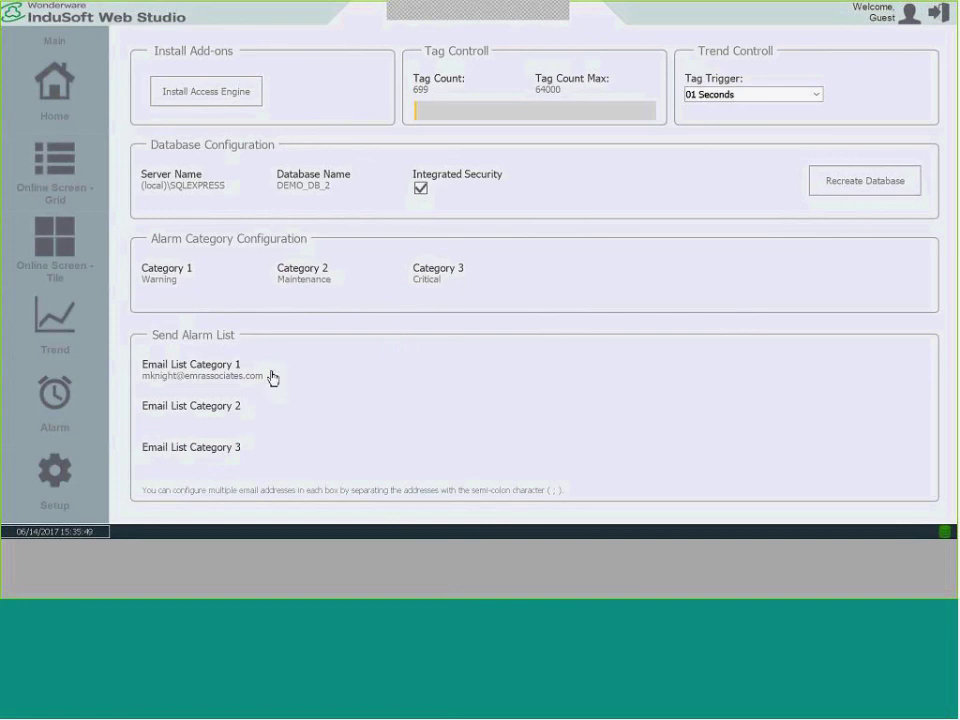
left_click(184, 427)
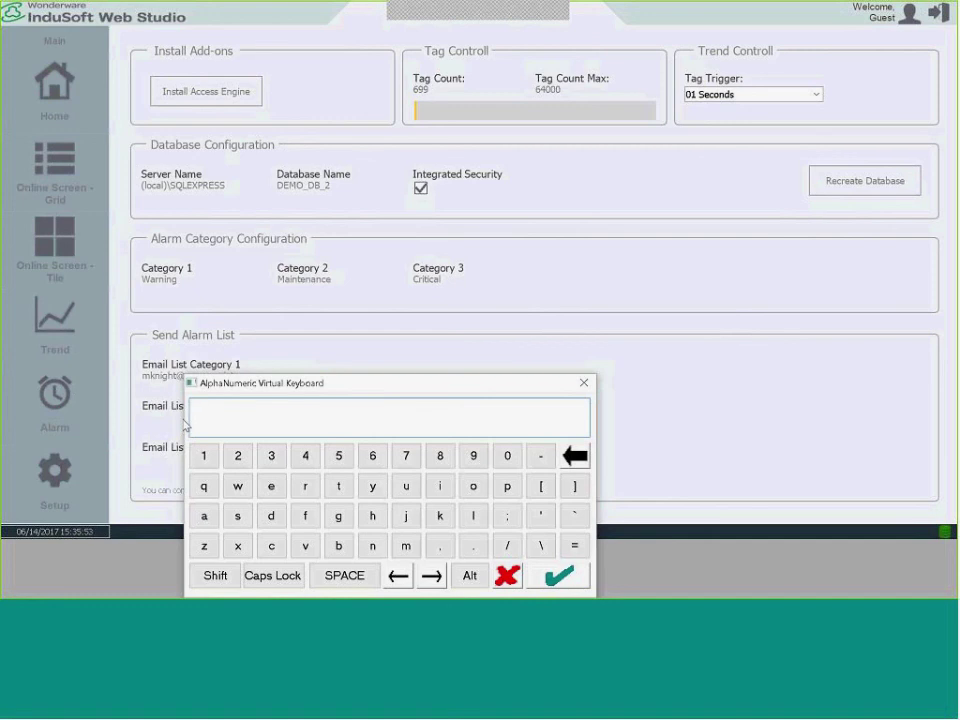
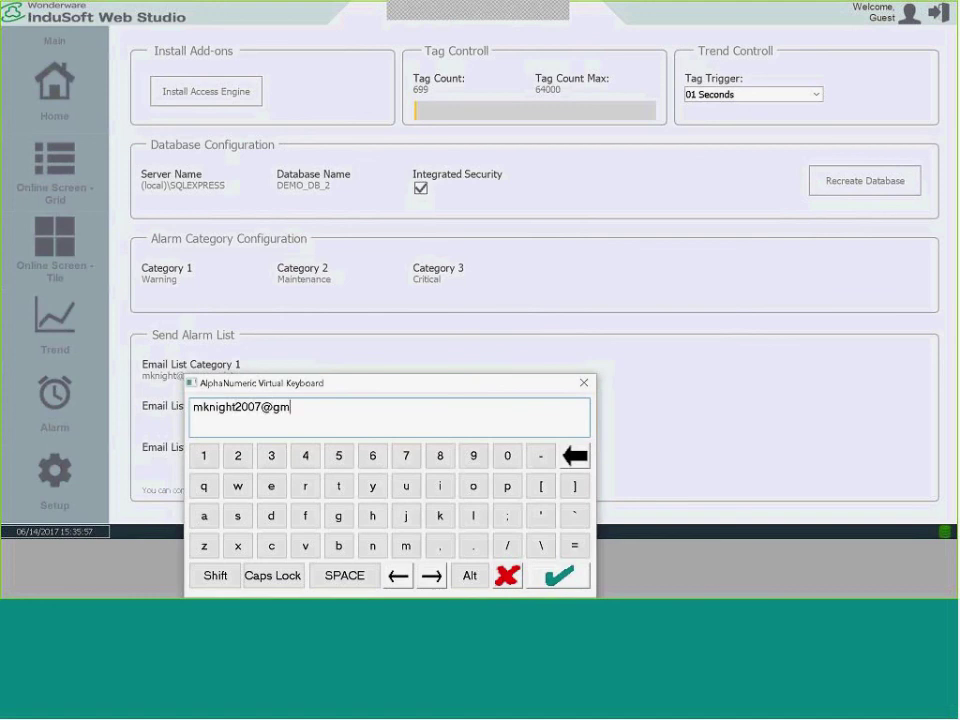
left_click(558, 575)
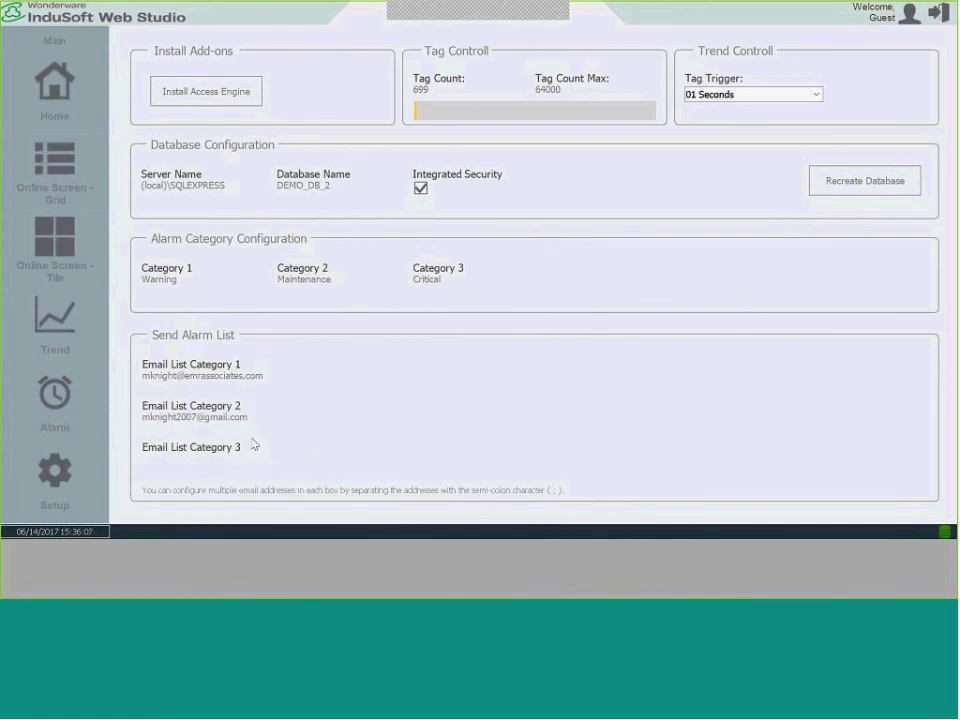
Send a test e-mail from the Remote Notification e-mail settings page.
left_click(60, 493)
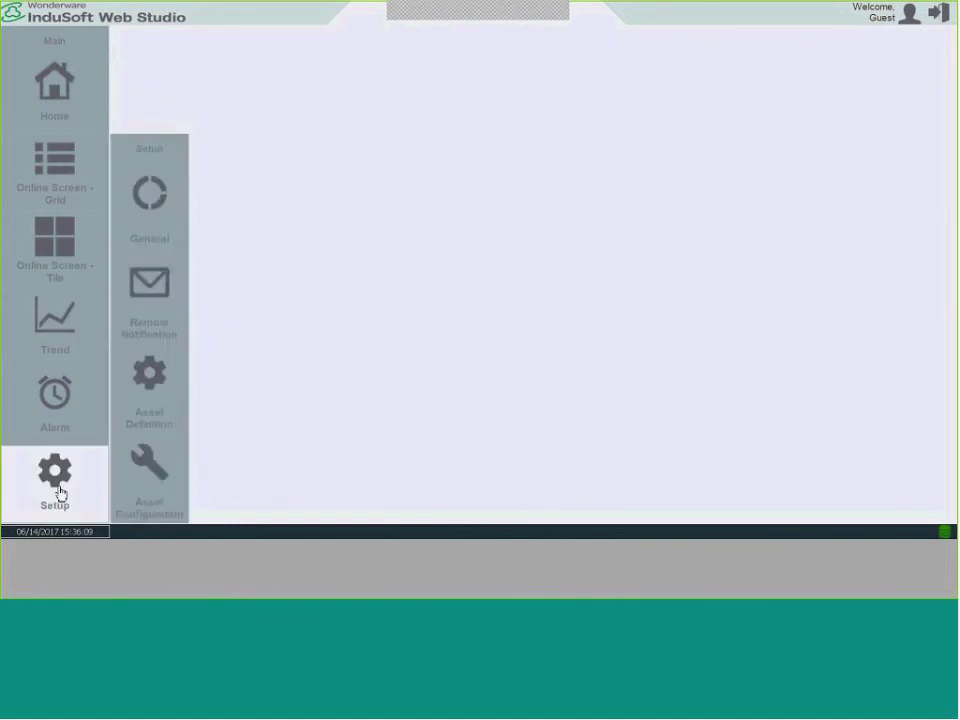
left_click(150, 298)
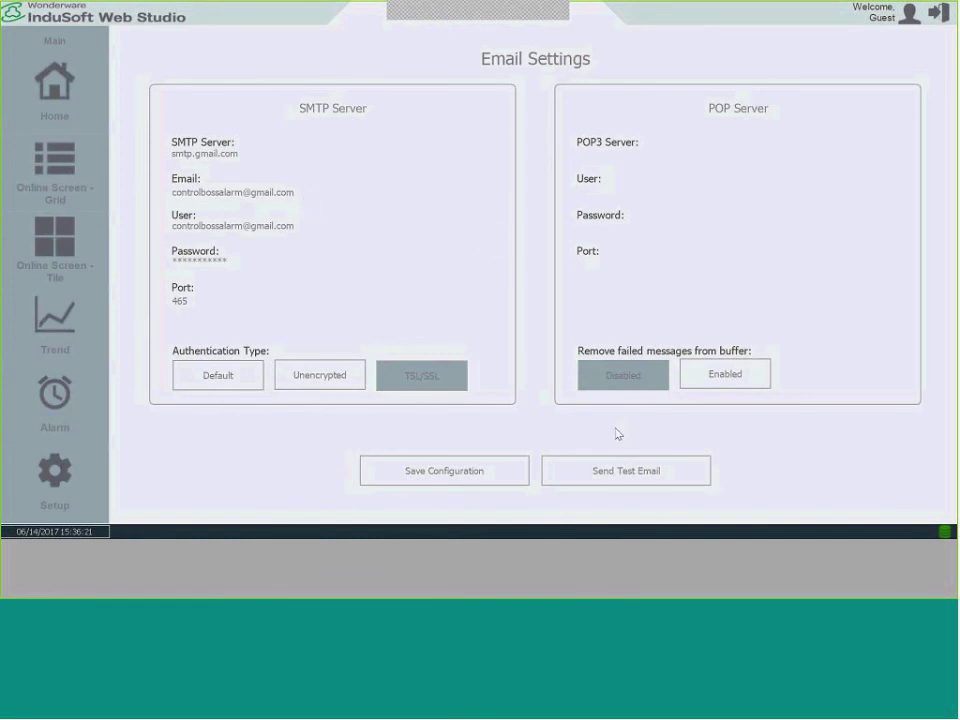
left_click(600, 476)
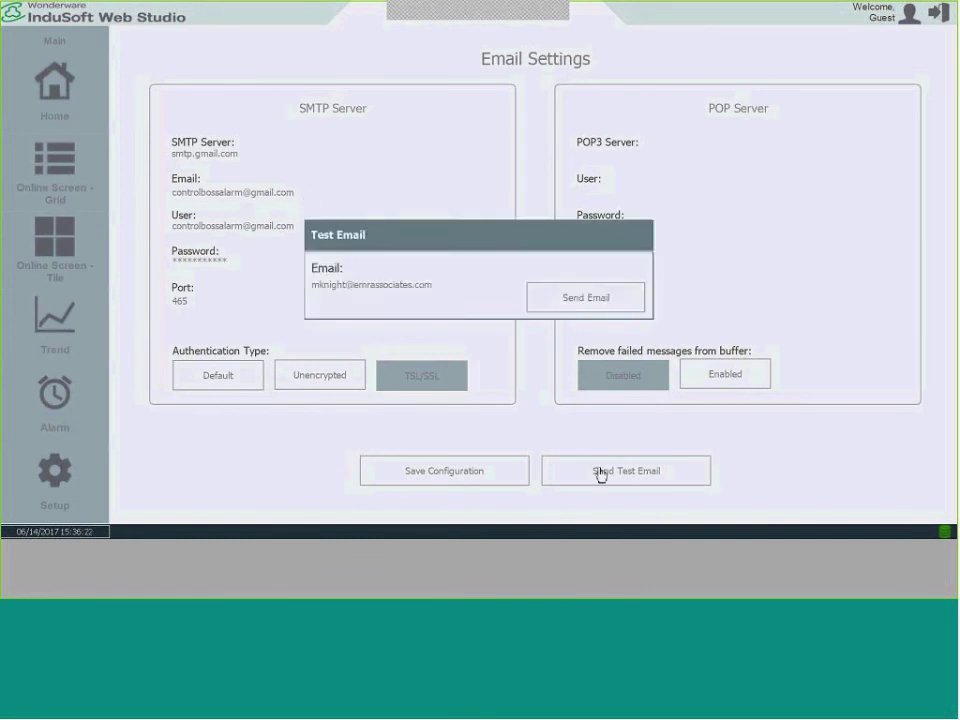
left_click(570, 306)
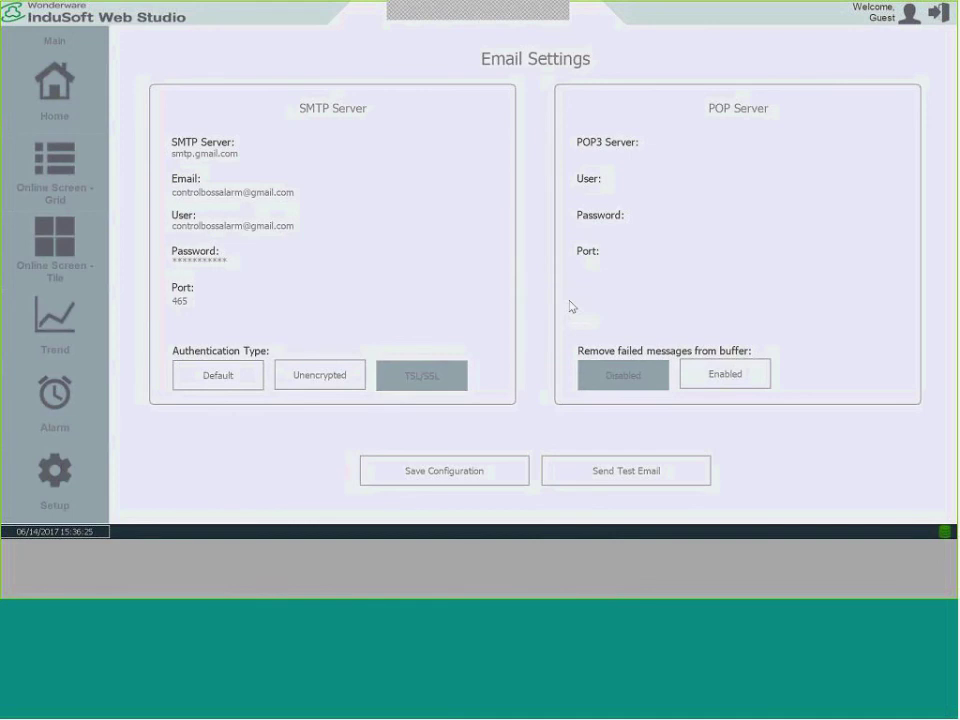
left_click(50, 484)
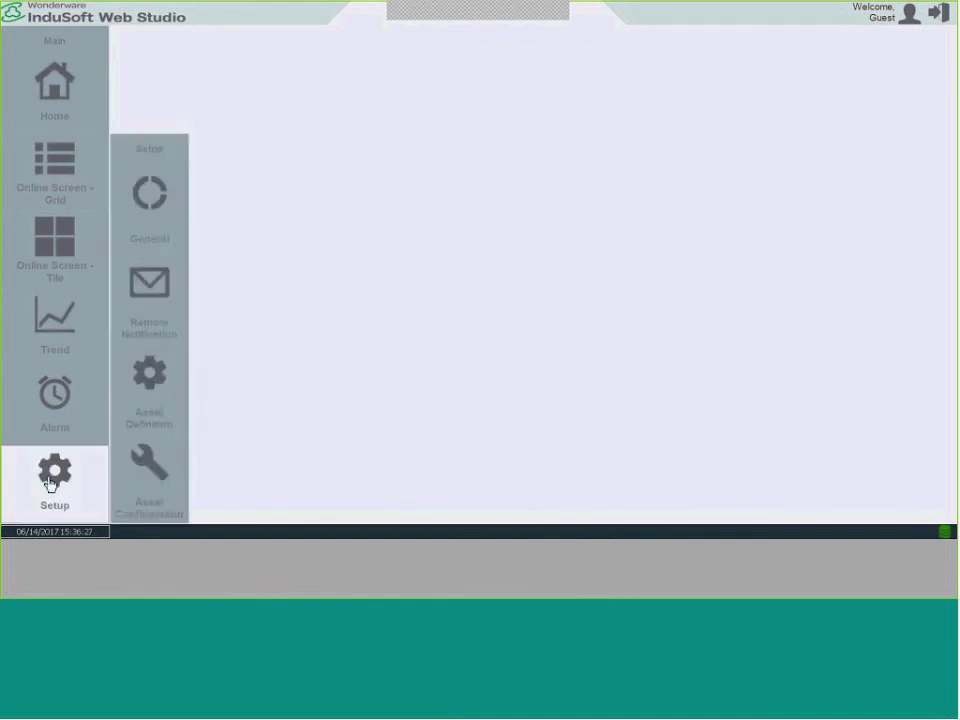
Review the Asset Definition table, view the empty Asset Configuration list, then switch to the Excel template.
left_click(153, 388)
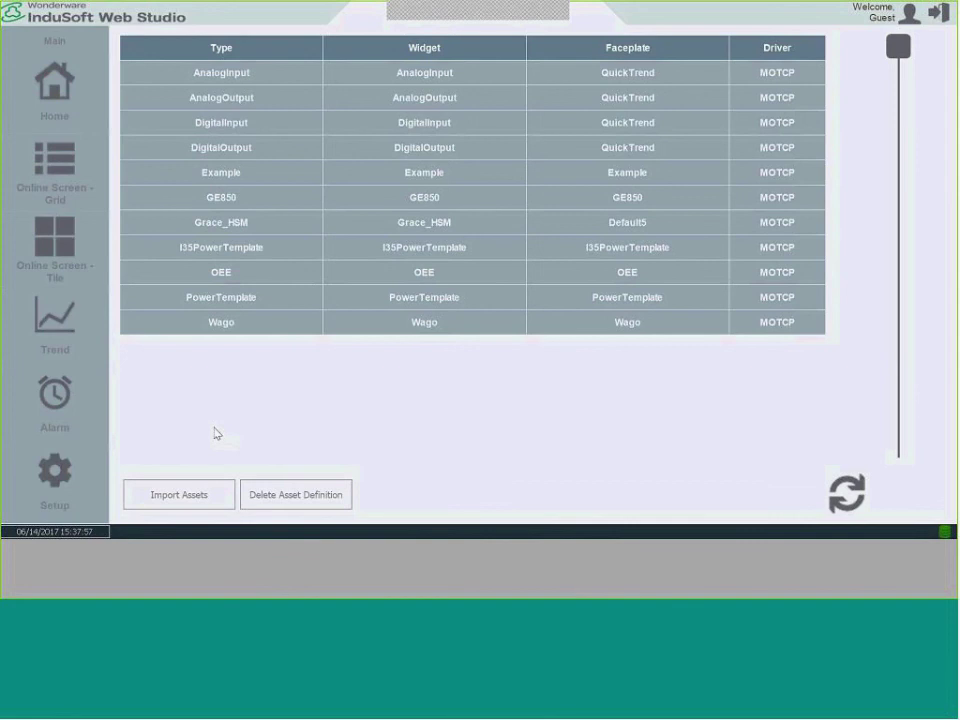
left_click(55, 494)
left_click(162, 481)
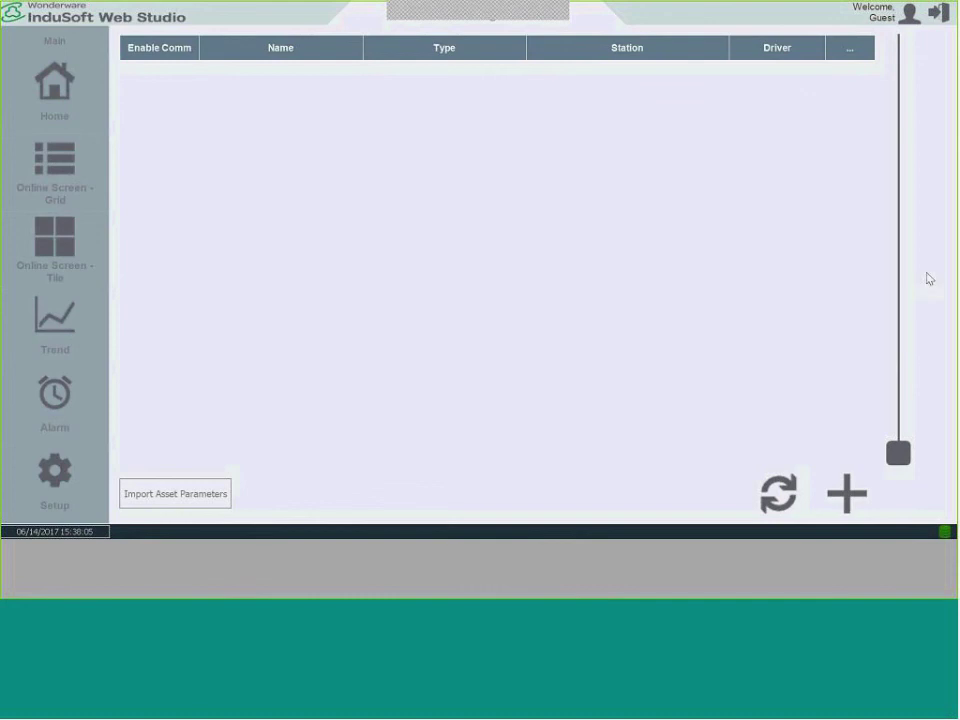
key("alt+Tab")
key("alt+Tab")
key("alt+Tab")
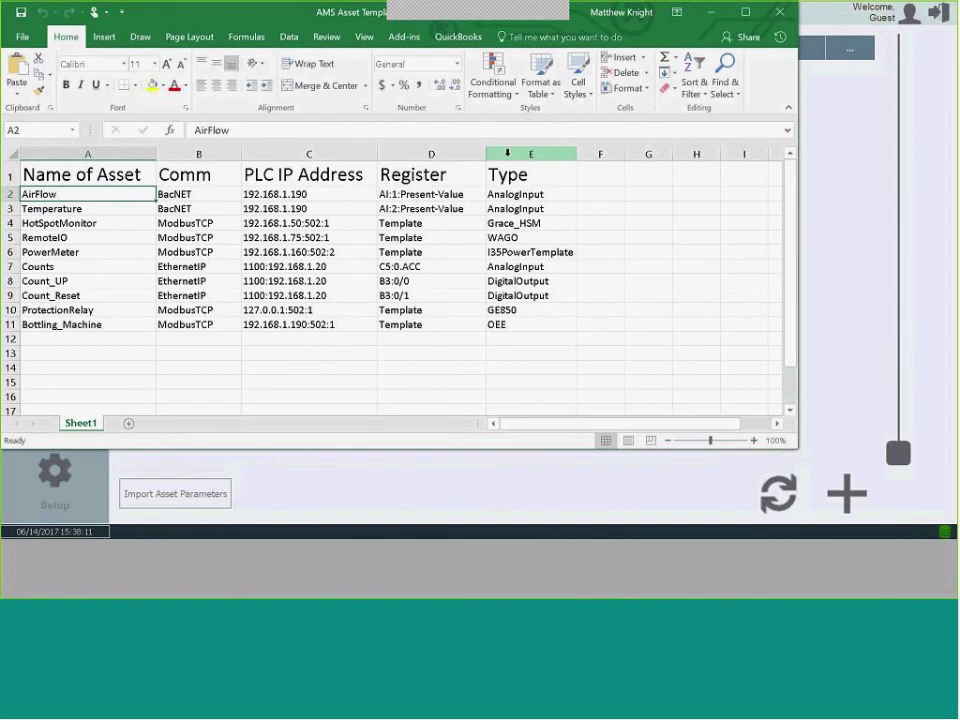
Browse the template's asset rows and types: Temperature, Grace_HSM, Counts and GE850.
left_click(94, 191)
key("Down")
key("Right")
key("Right")
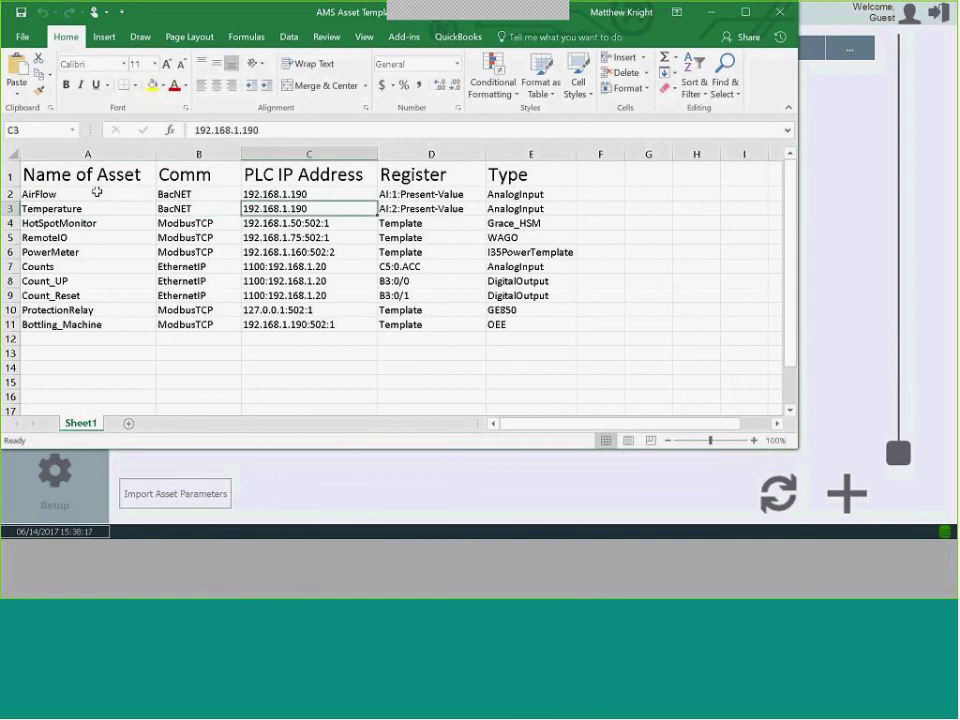
key("Right")
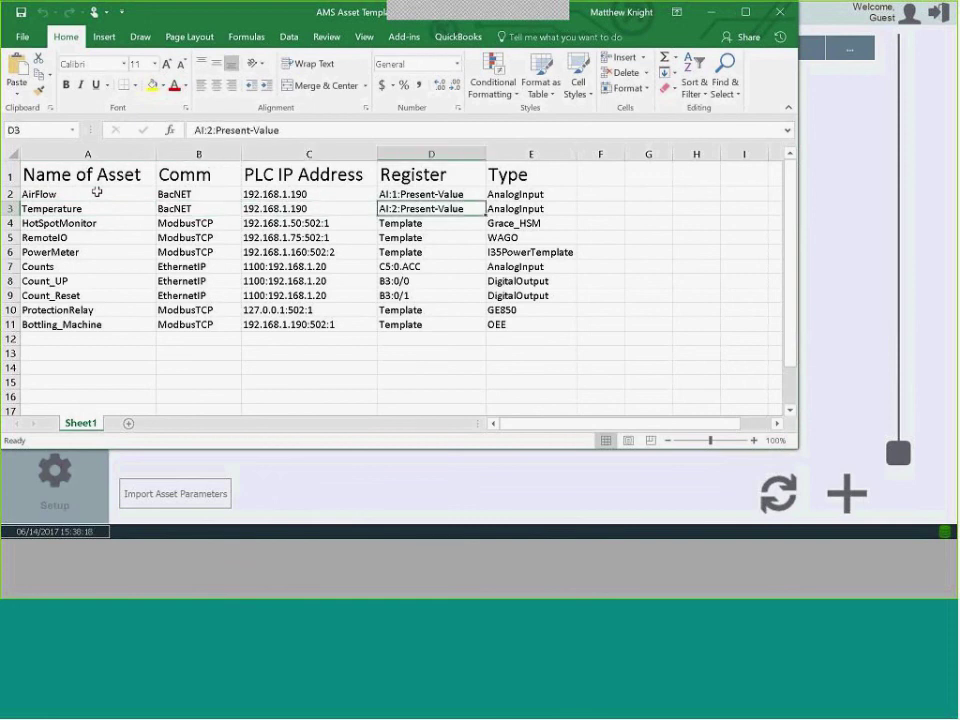
key("Right")
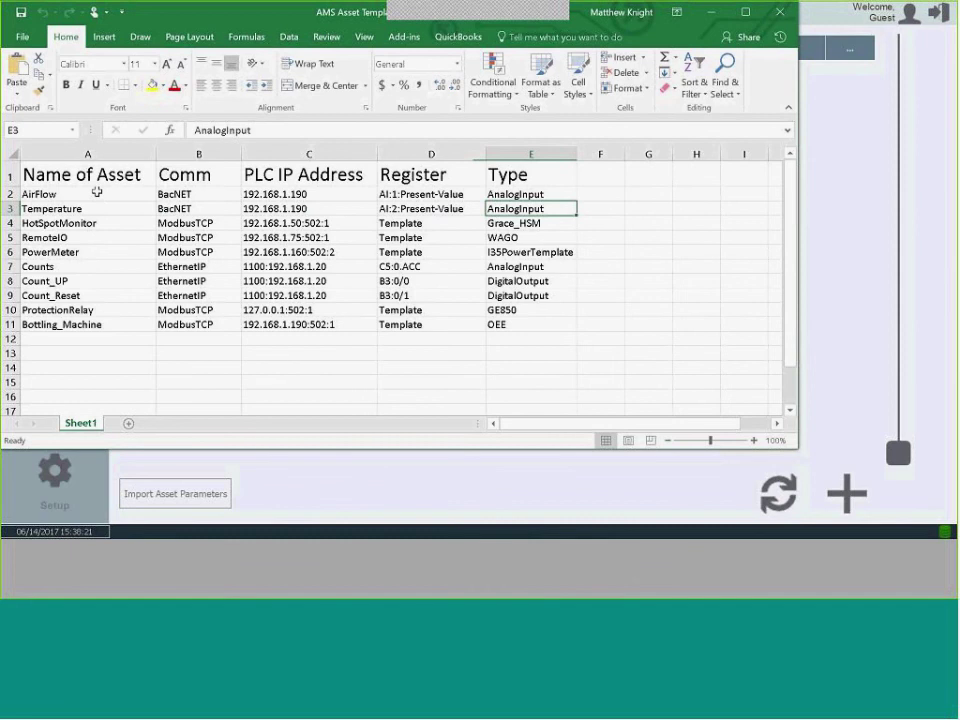
key("Down")
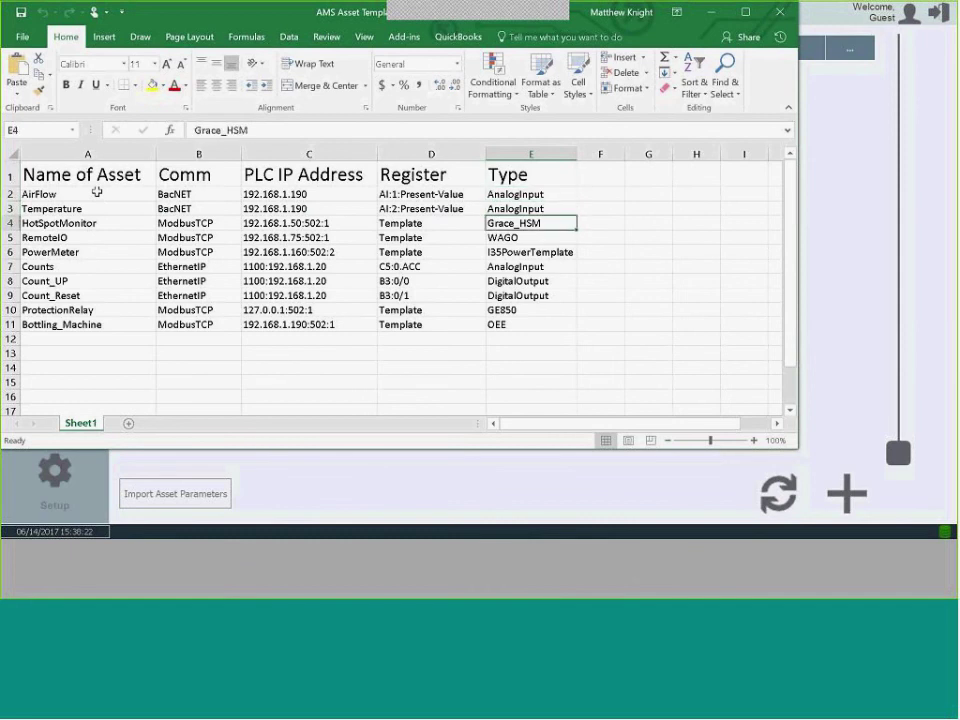
key("Up")
key("Down")
key("Down")
key("Down")
key("Down")
key("Up")
key("Up")
key("Up")
key("Down")
key("Down")
key("Down")
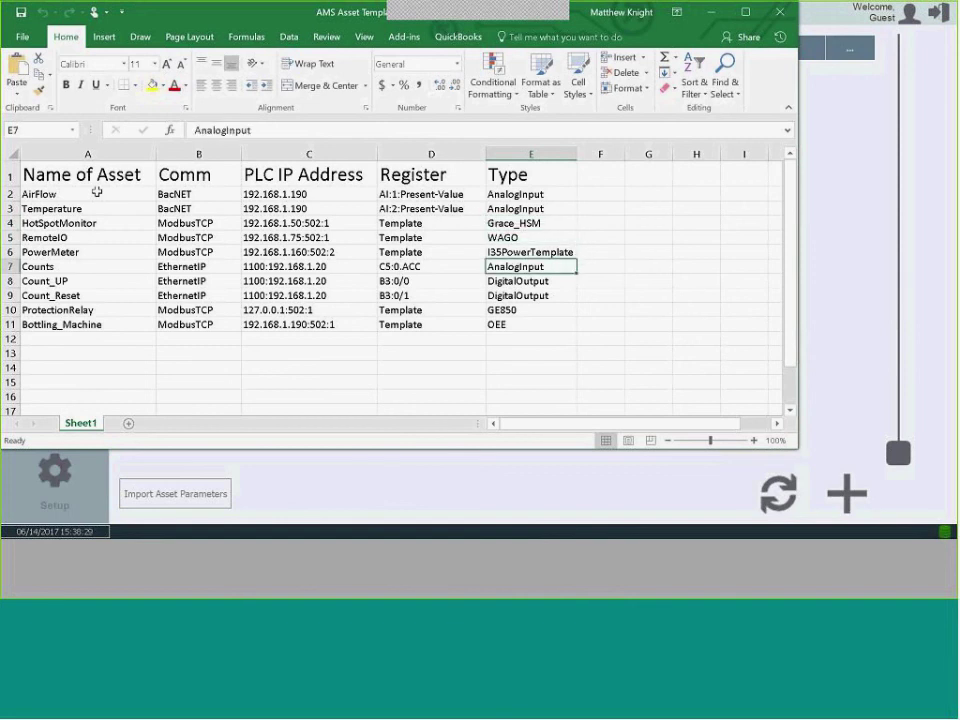
key("Down")
key("Down")
key("Down")
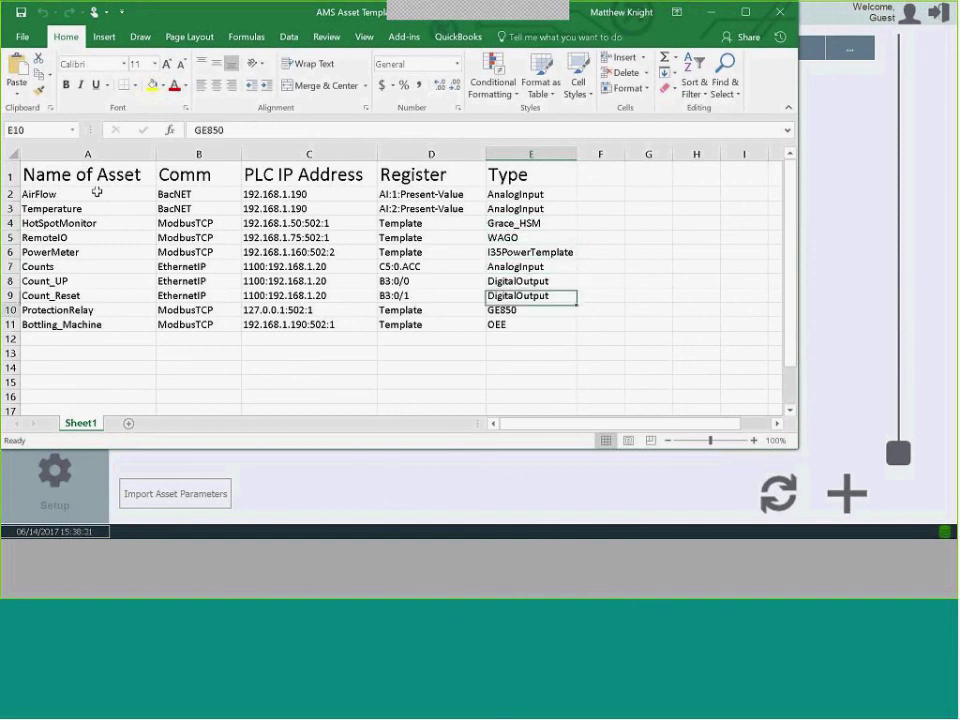
key("Down")
Copy the AirFlow asset name from cell A2 and return to InduSoft Web Studio.
key("Left")
key("Left")
key("Left")
key("Left")
key("Up")
key("Up")
key("Up")
key("Up")
key("Up")
key("Up")
key("Up")
key("Up")
key("Up")
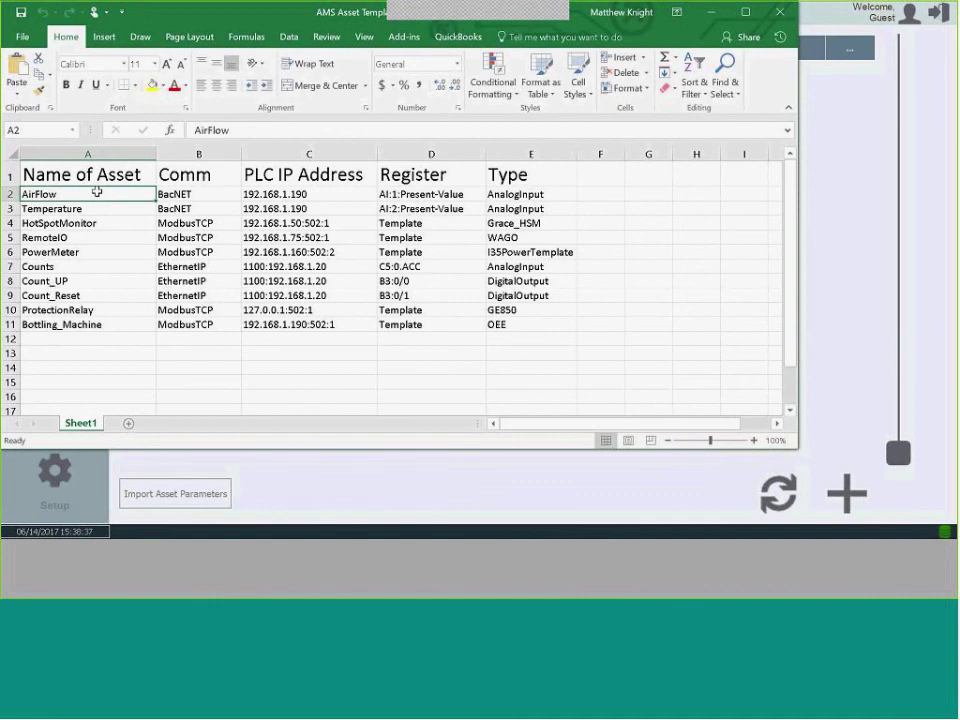
key("ctrl+c")
left_click(713, 12)
Start a new asset named AirFlow and assign it the BACNE communication driver.
left_click(836, 505)
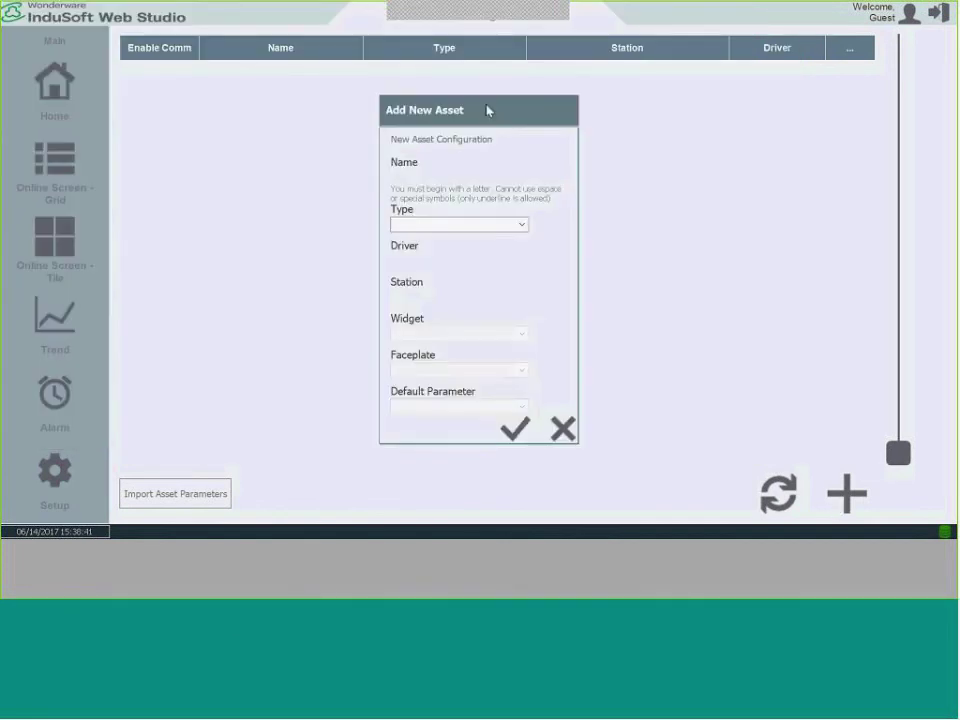
left_click(418, 178)
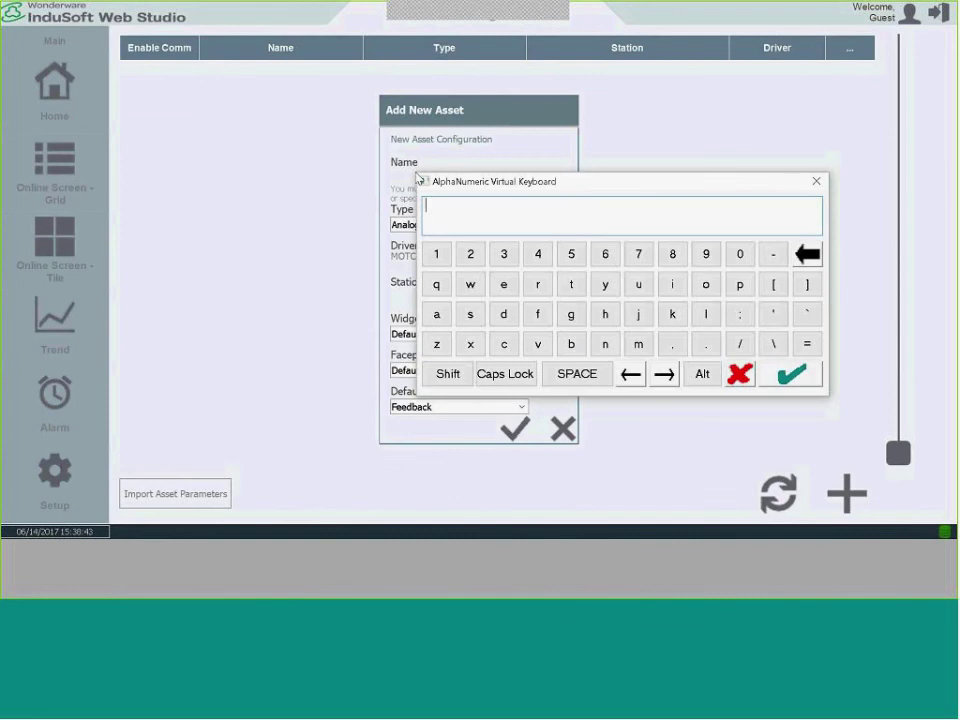
key("ctrl+v")
left_click(798, 378)
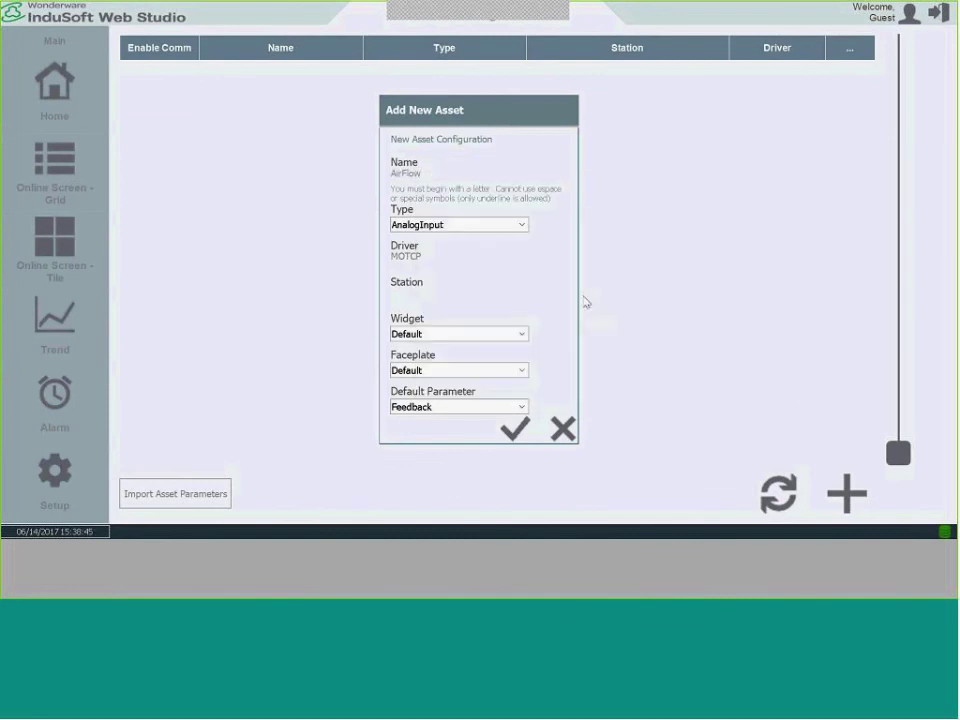
left_click(409, 262)
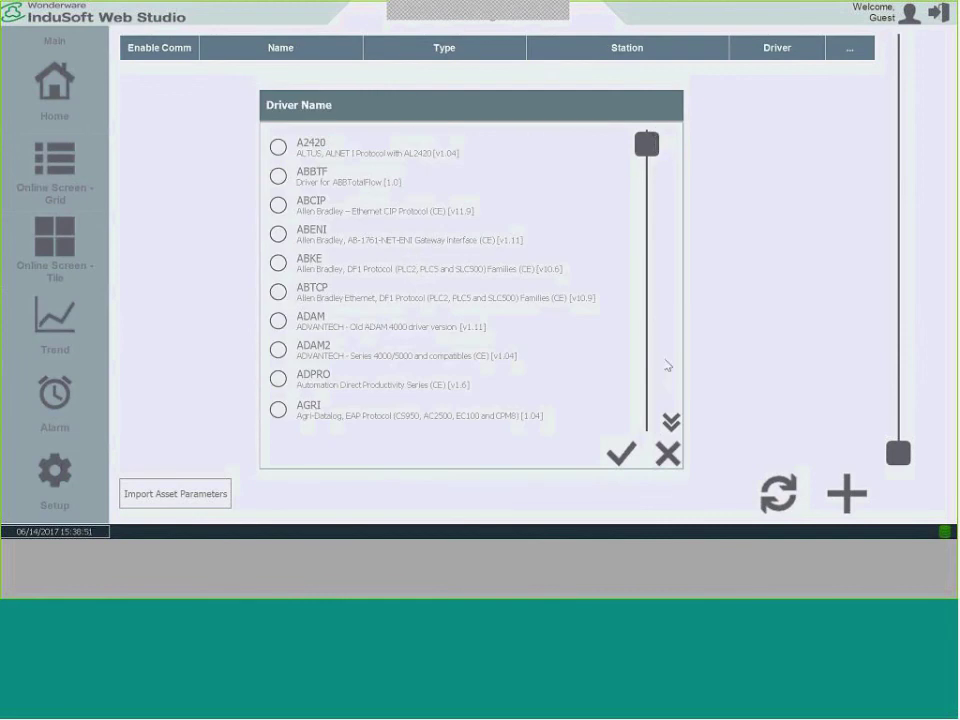
left_click(670, 422)
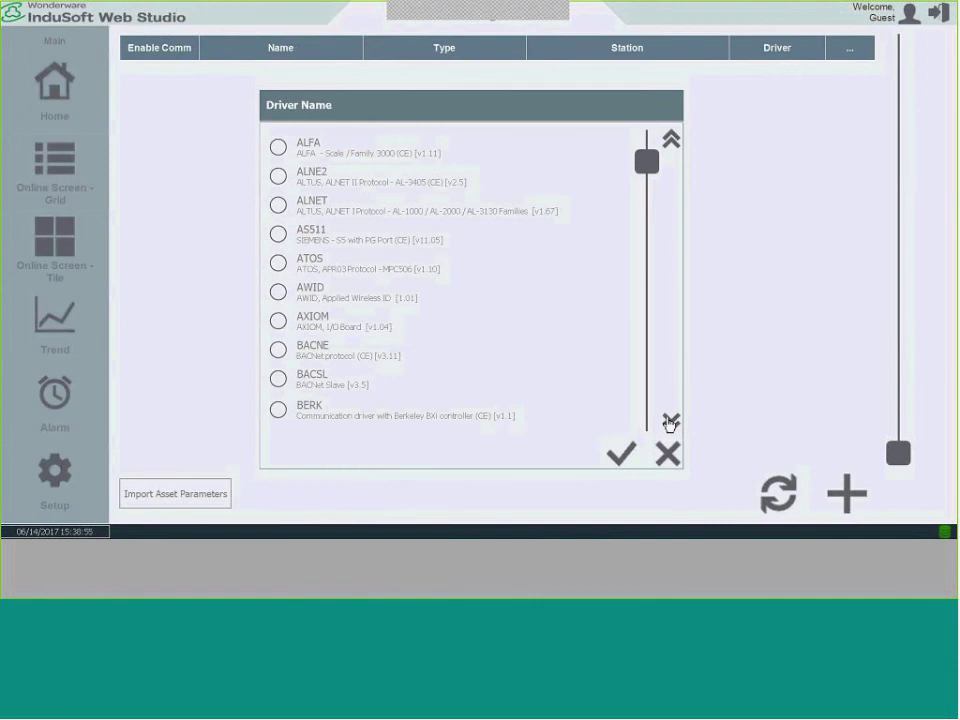
left_click(278, 350)
left_click(620, 457)
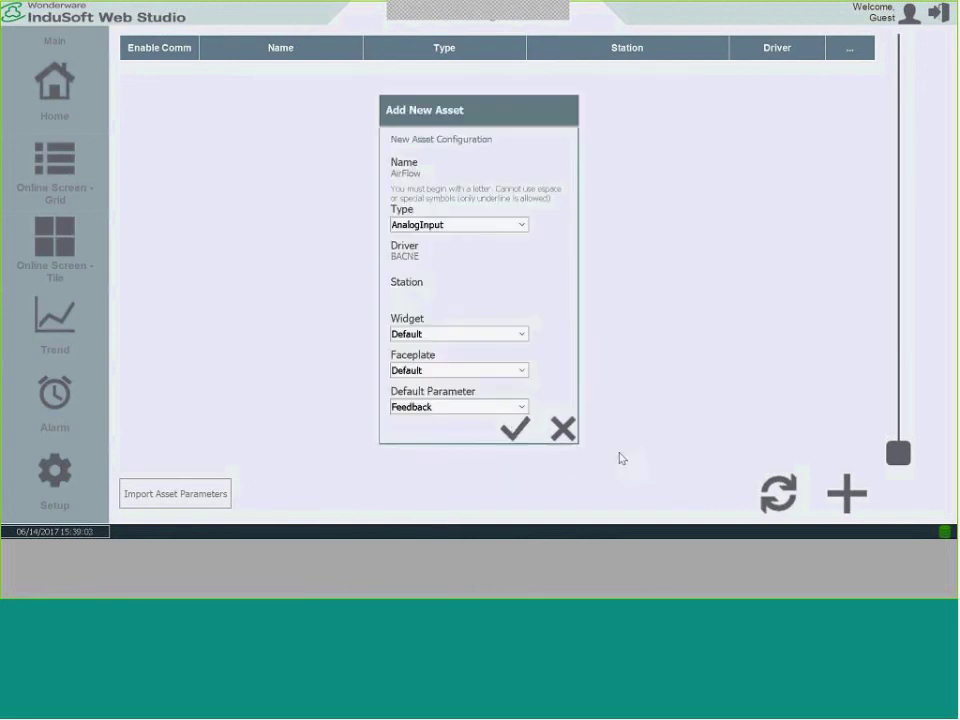
Set the AirFlow asset's station to 192.168.1.90 and save it.
left_click(418, 298)
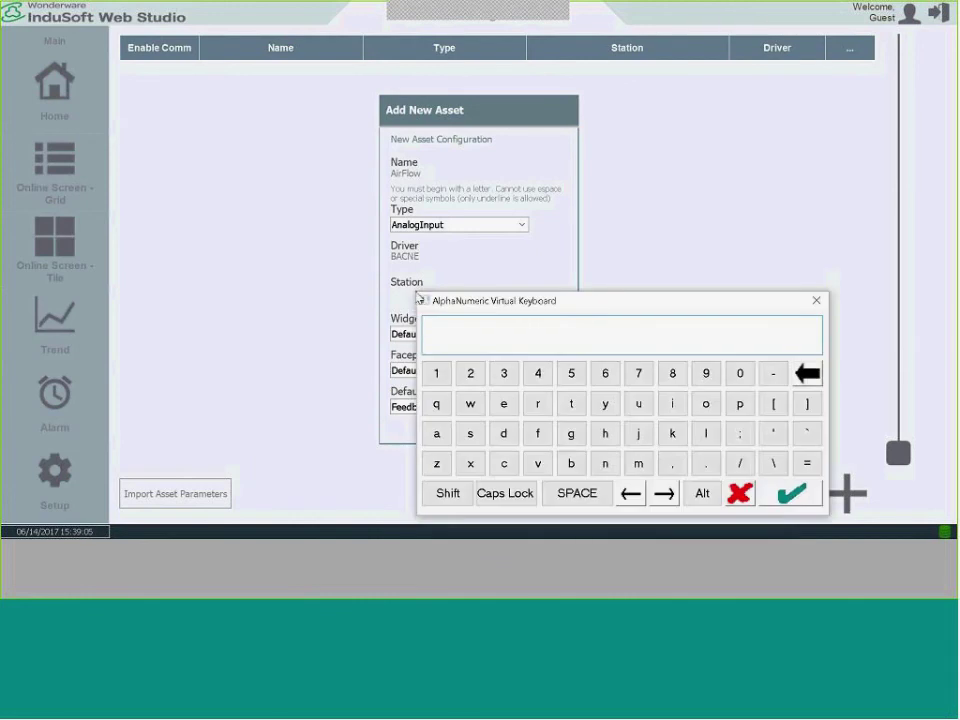
type("192.168.1.90")
left_click(775, 496)
key("alt+Tab")
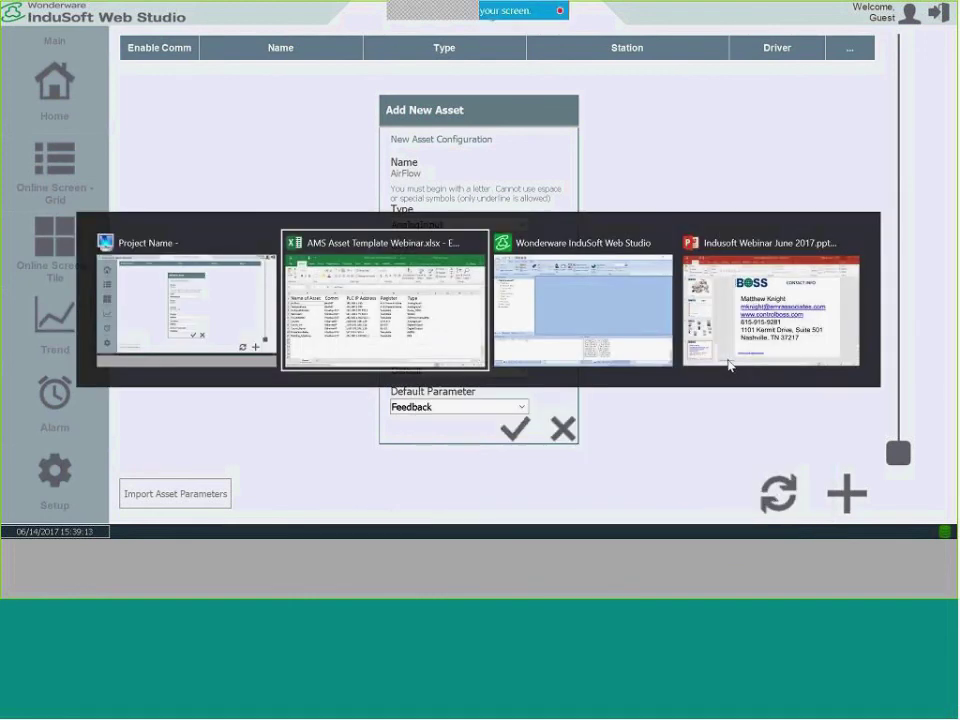
key("alt+Tab")
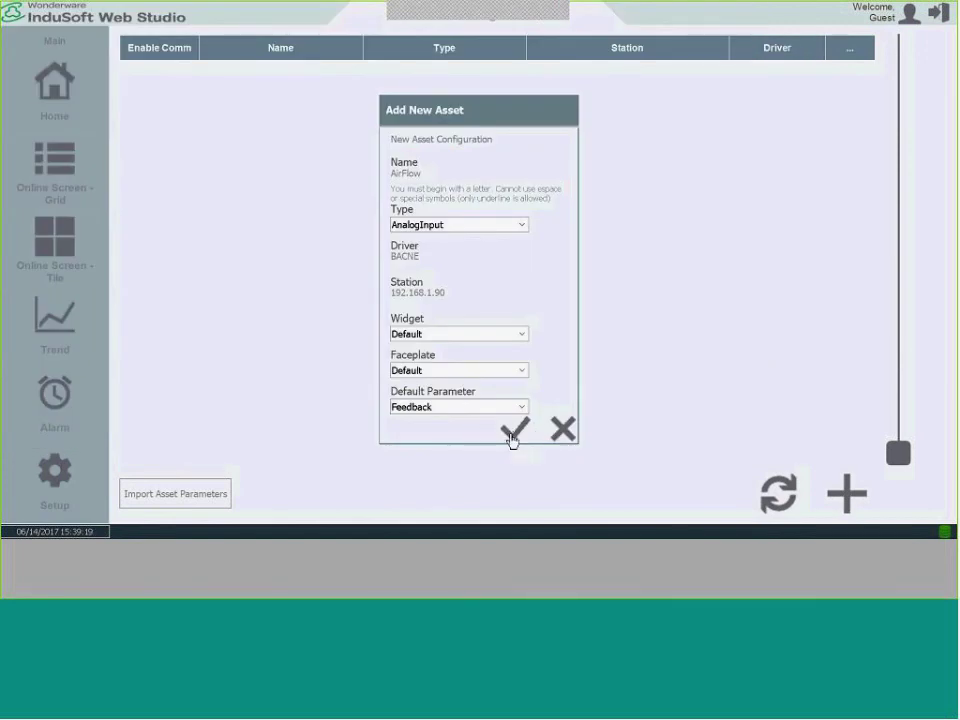
left_click(514, 432)
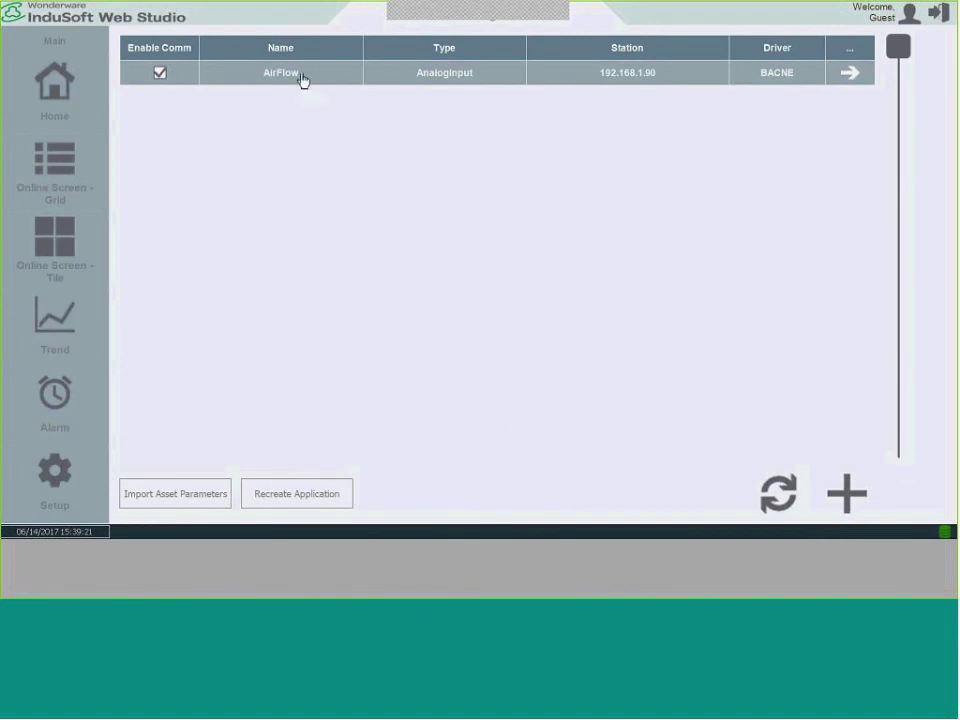
Set AirFlow's Feedback address to AI:1:Present-Value, pasted from cell D2 of the spreadsheet.
left_click(847, 76)
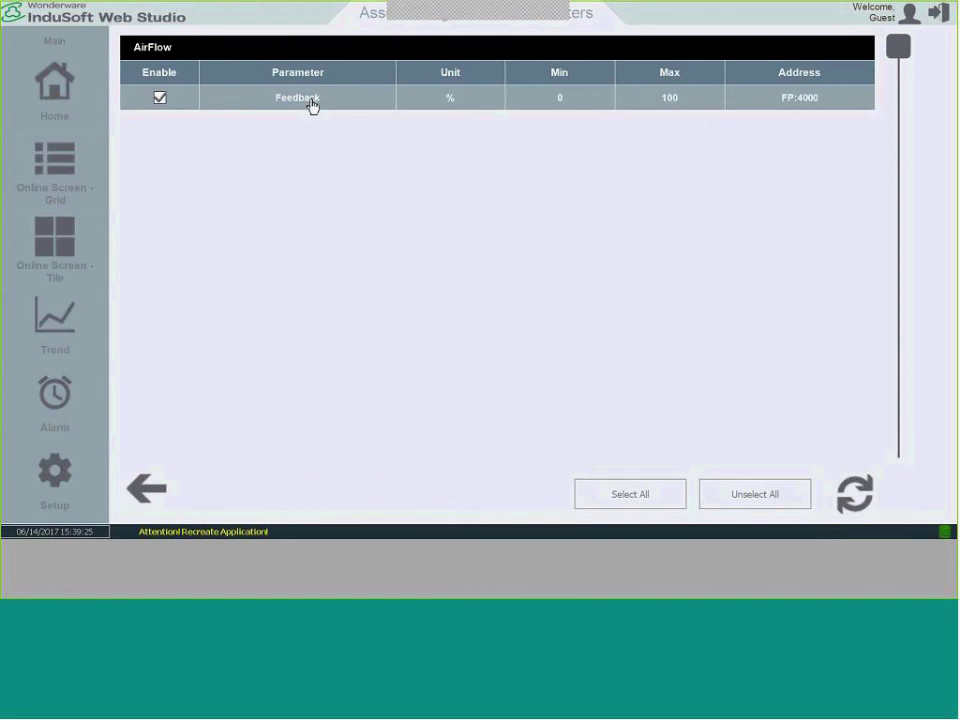
left_click(313, 104)
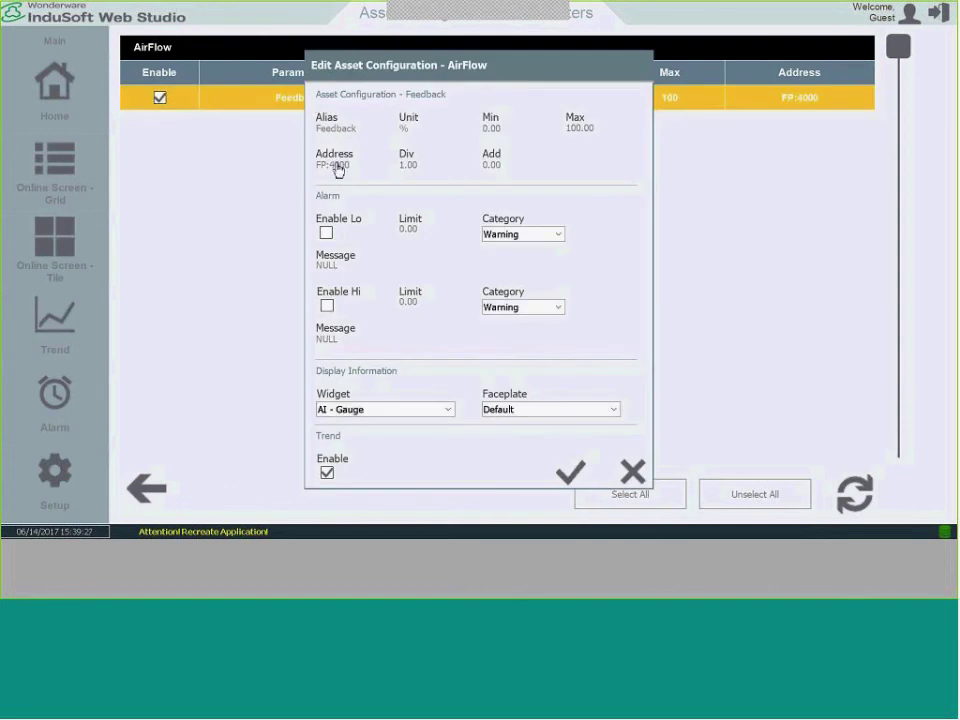
left_click(338, 167)
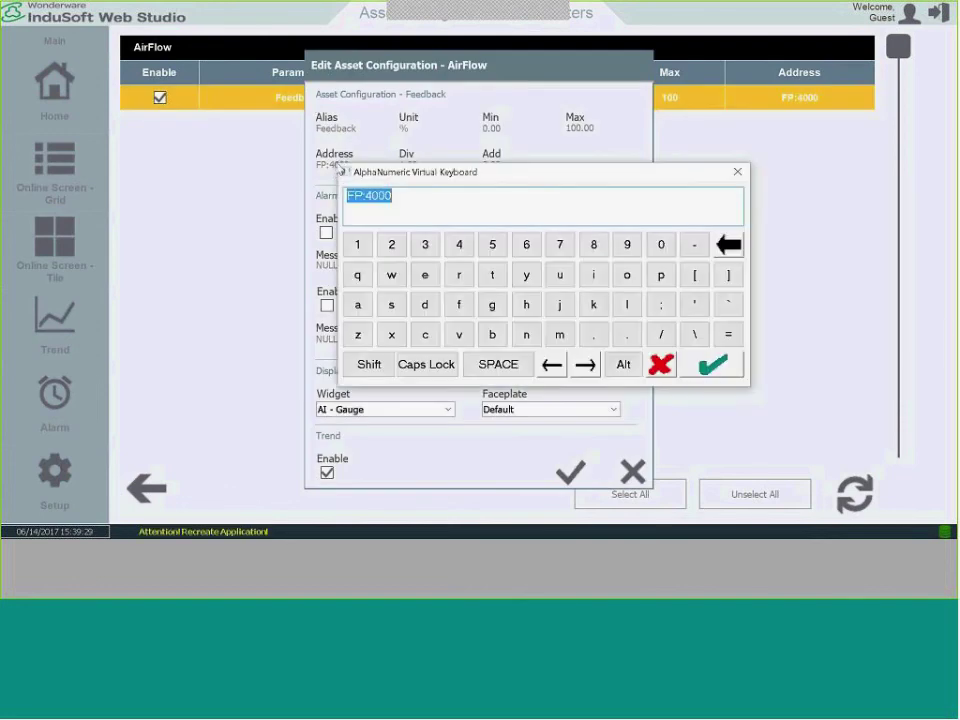
key("alt+Tab")
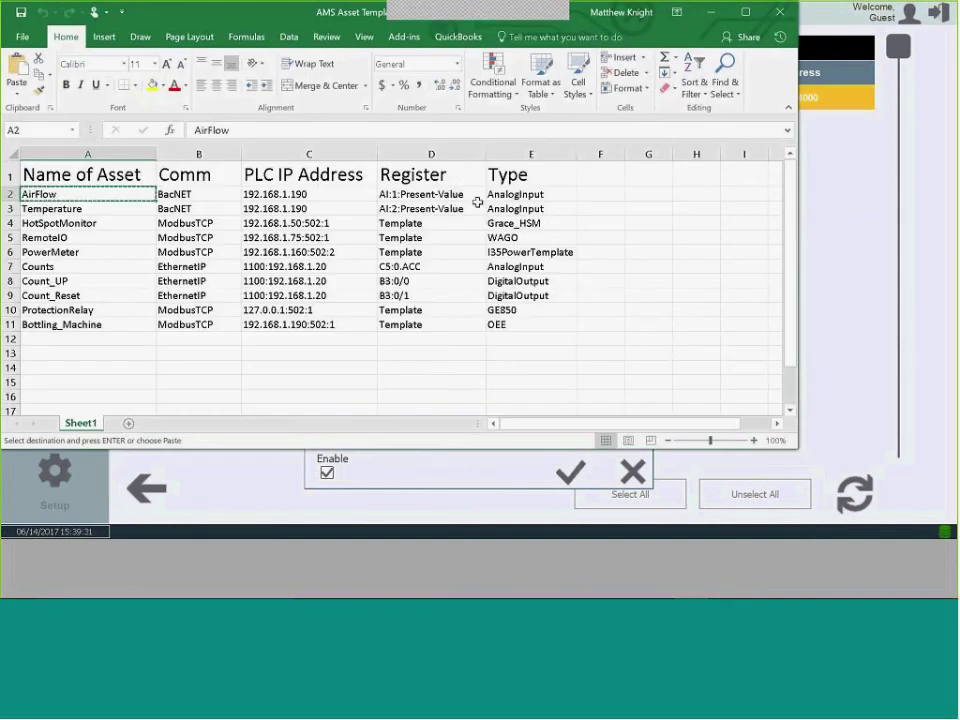
left_click(454, 195)
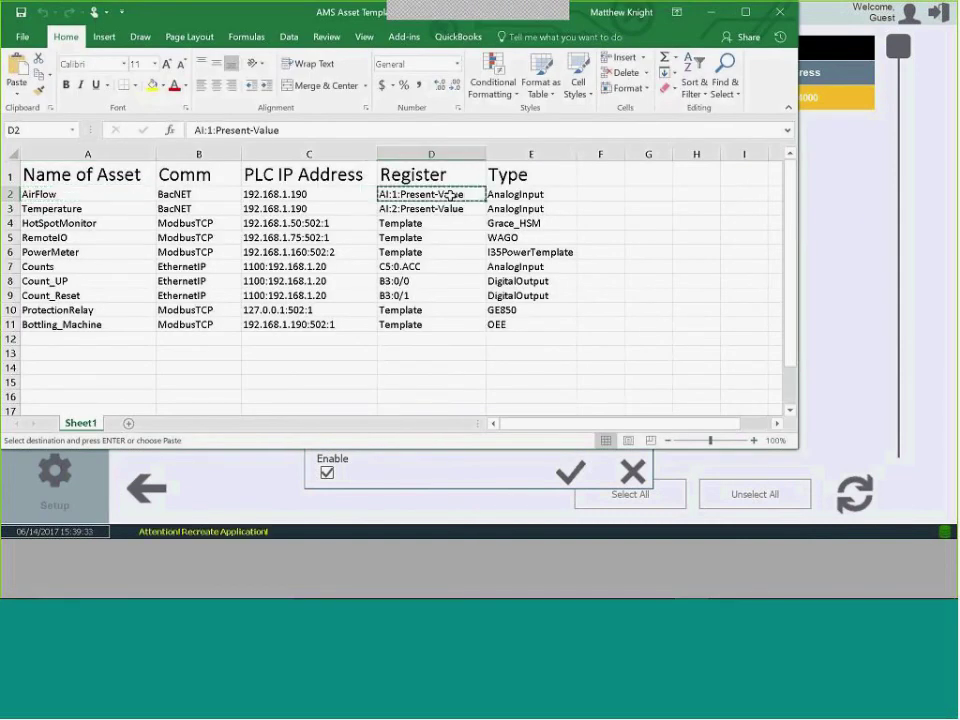
key("alt+Tab")
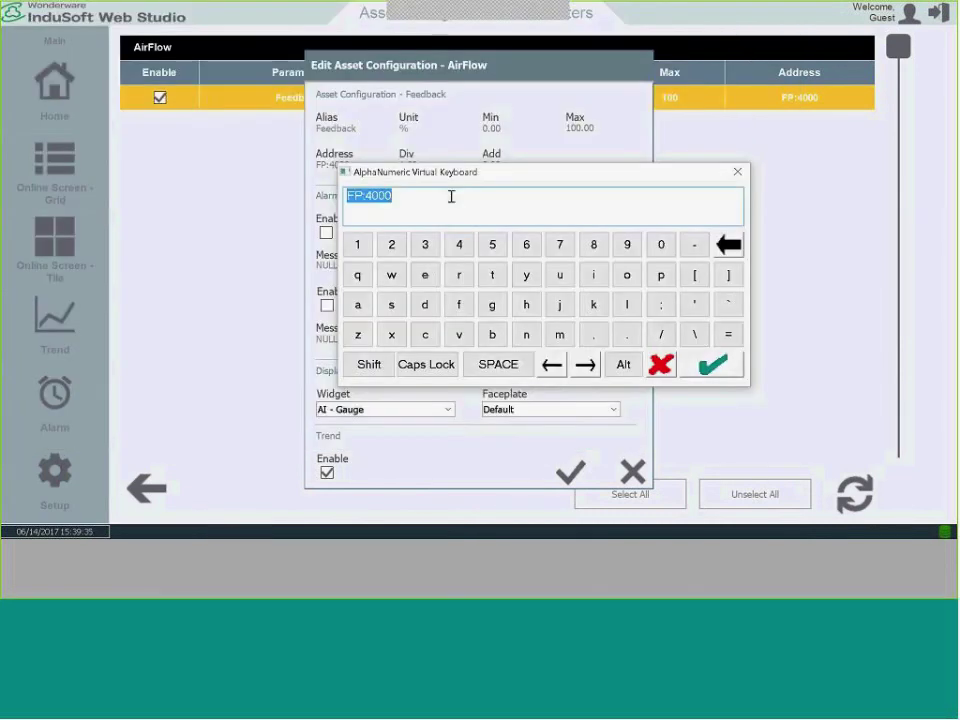
key("ctrl+v")
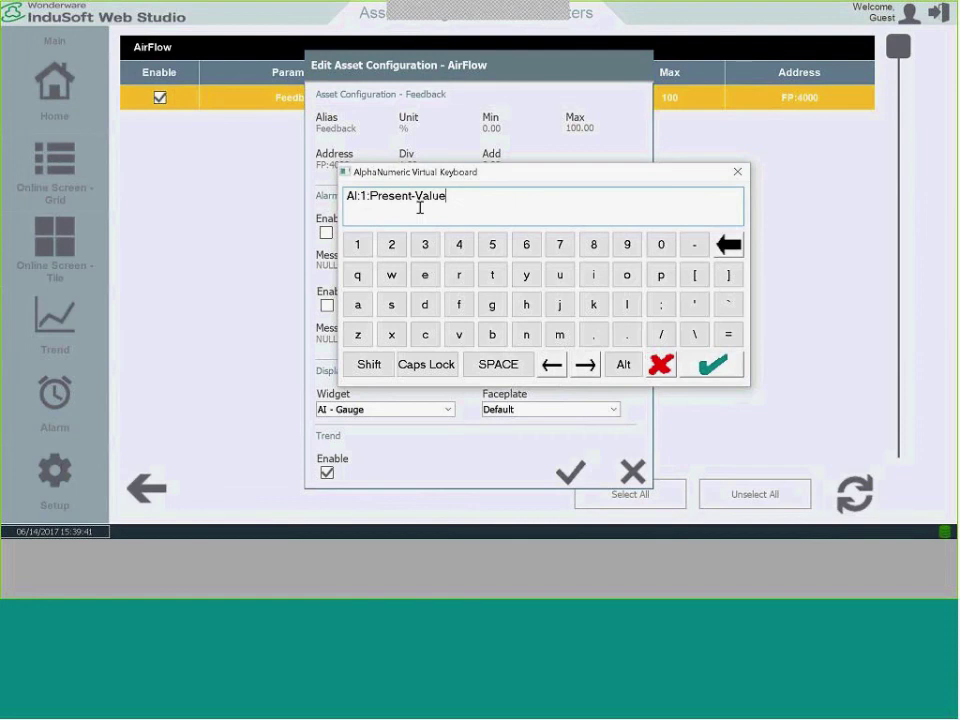
left_click(708, 366)
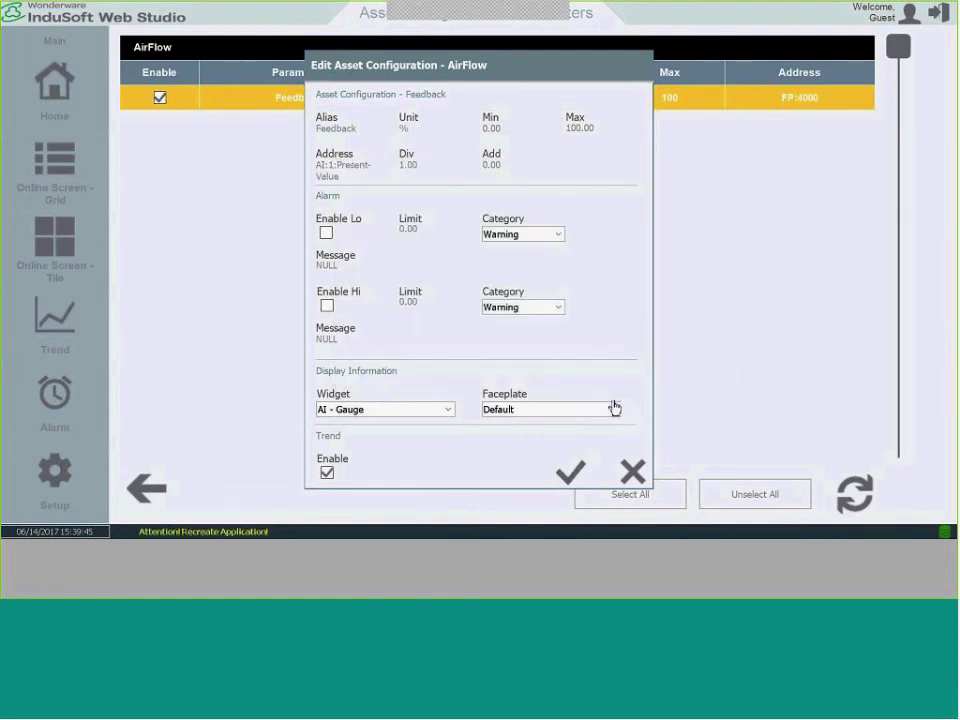
Enable the Feedback low alarm with message 'Airflow LOW' and limit 10.
left_click(328, 234)
left_click(330, 268)
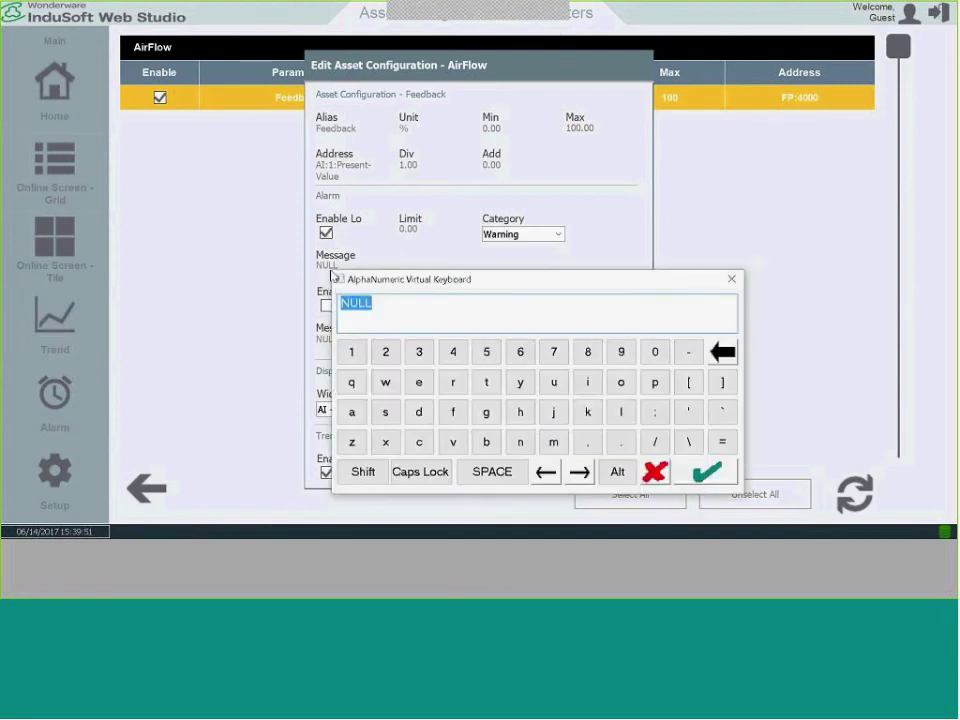
type("Ai")
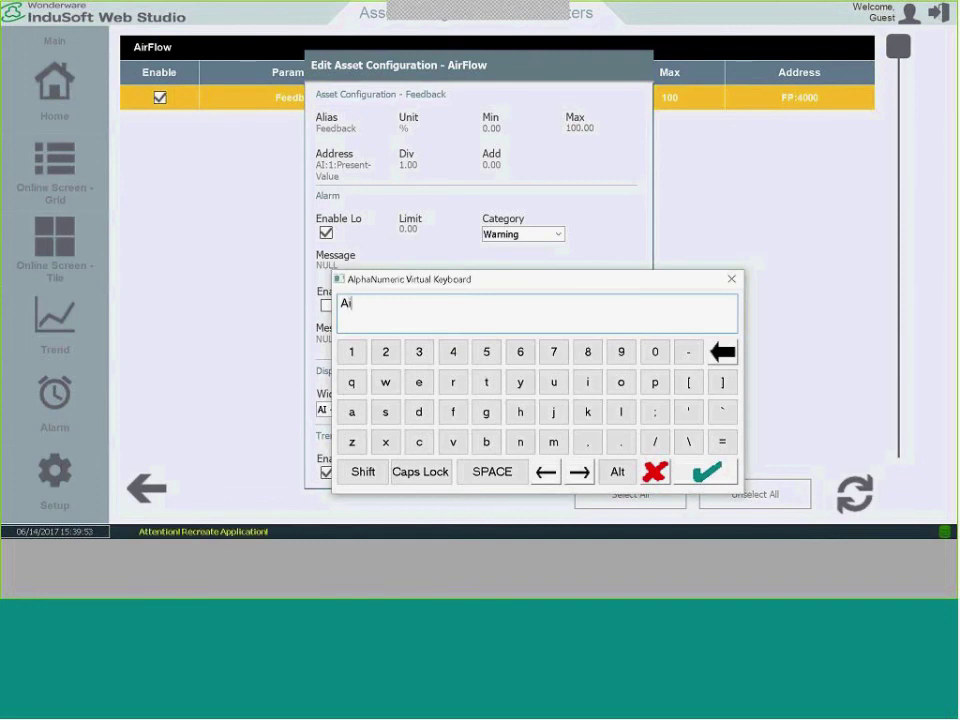
type("rflow LOW")
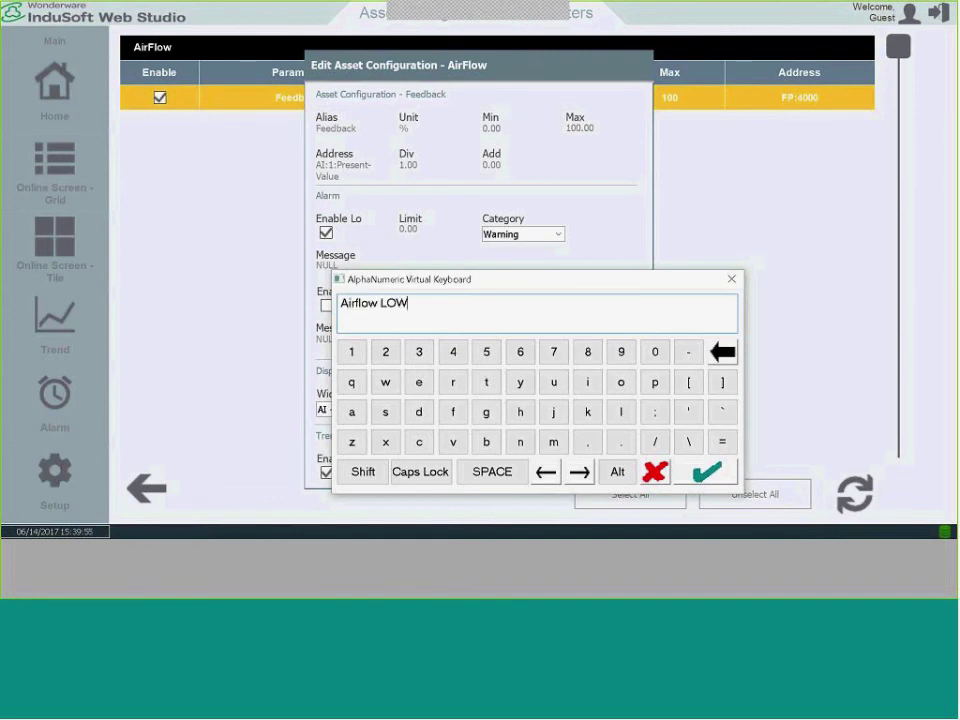
left_click(694, 473)
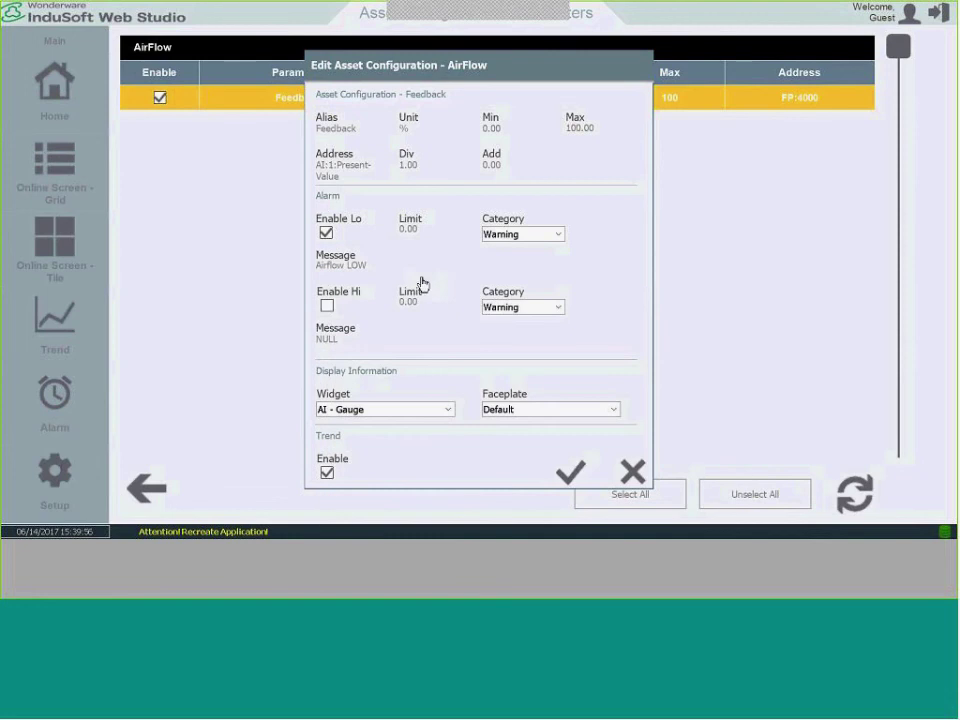
left_click(407, 232)
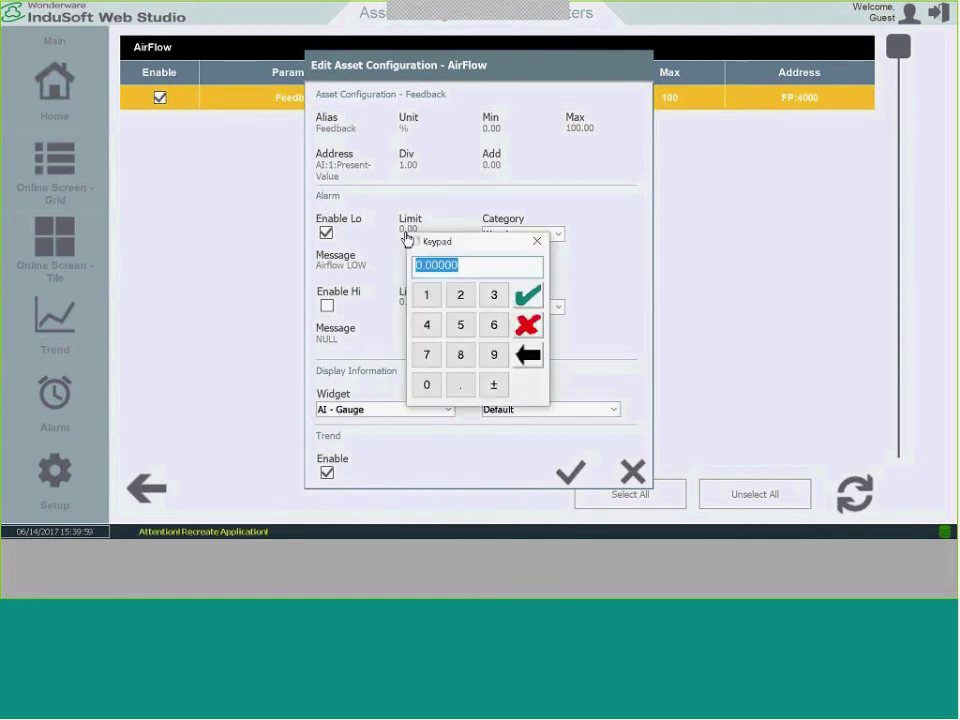
type("10")
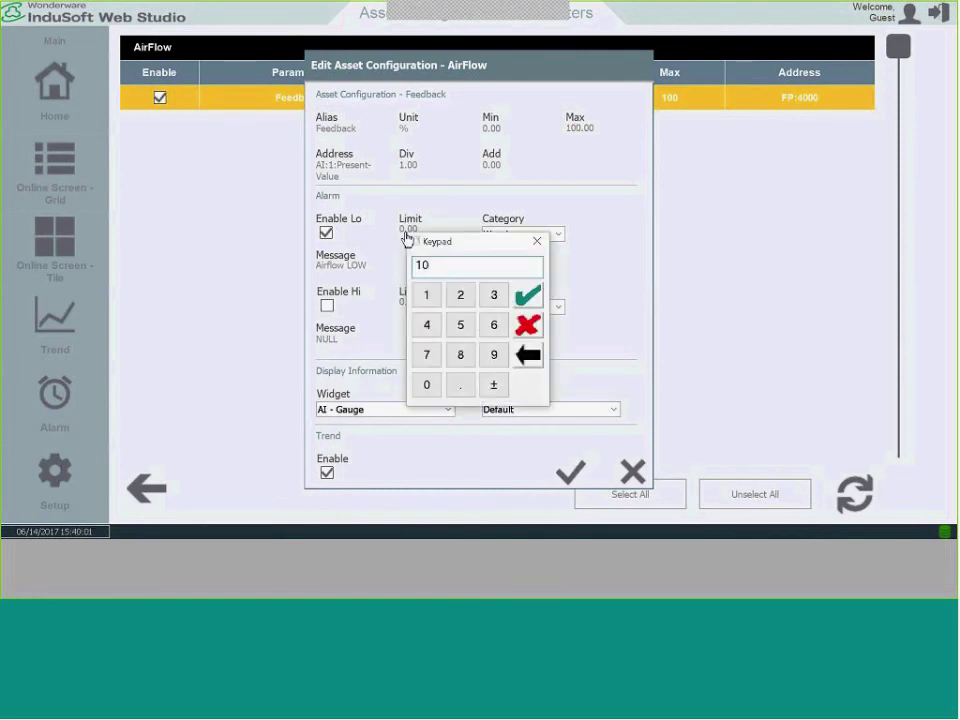
left_click(528, 295)
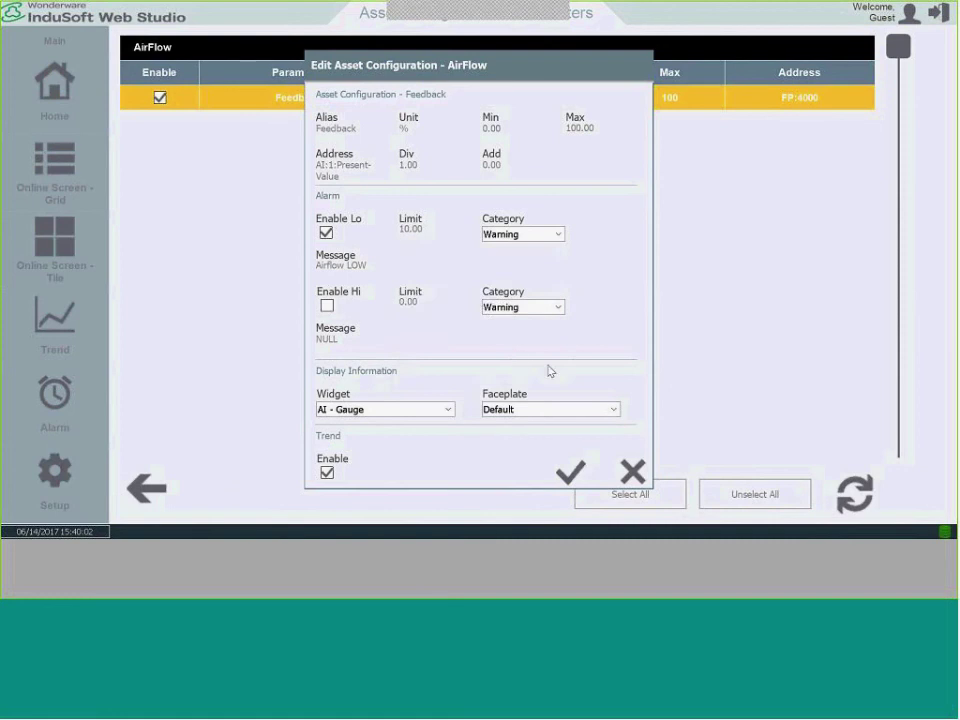
Save the Feedback parameter changes and recreate the application.
left_click(570, 470)
left_click(477, 369)
left_click(152, 489)
left_click(273, 502)
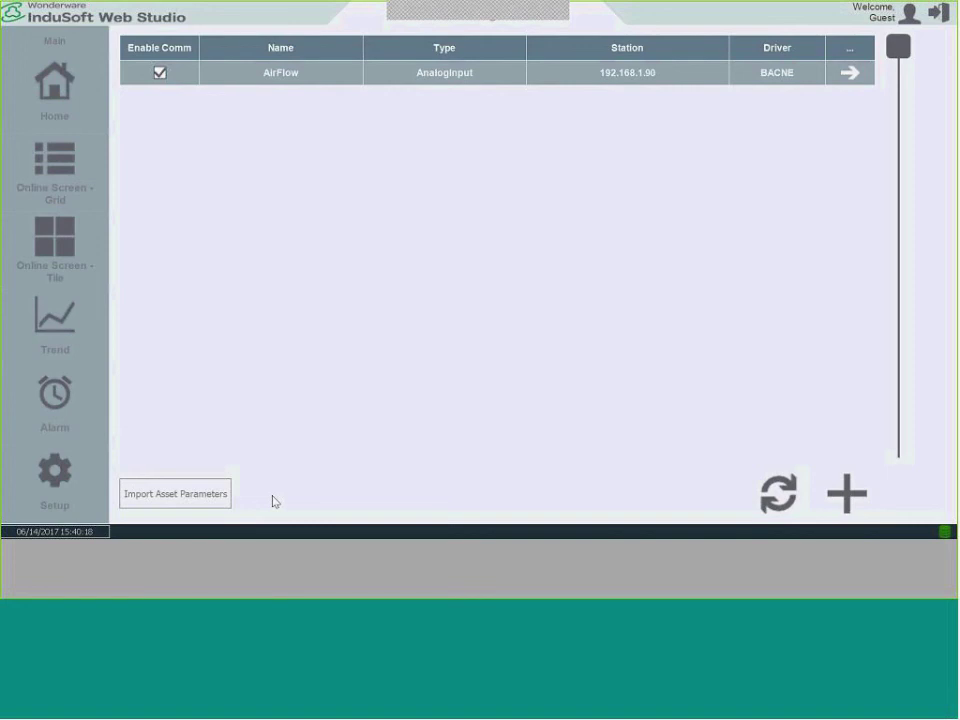
Change AirFlow's station address from 192.168.1.90 to 192.168.1.190 and save the asset.
left_click(40, 255)
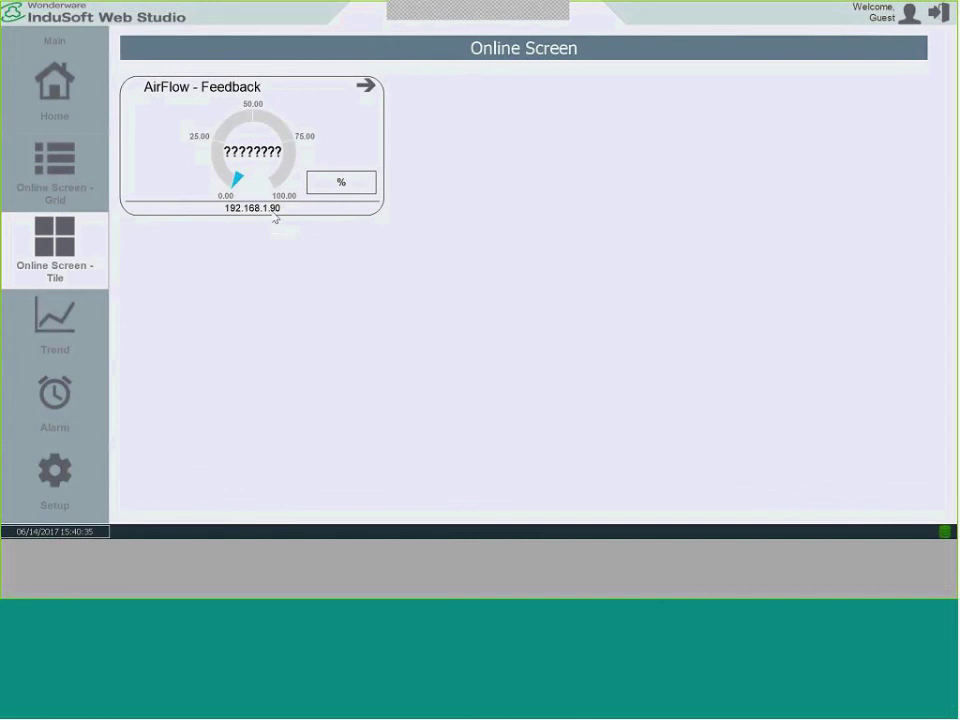
left_click(60, 480)
left_click(146, 484)
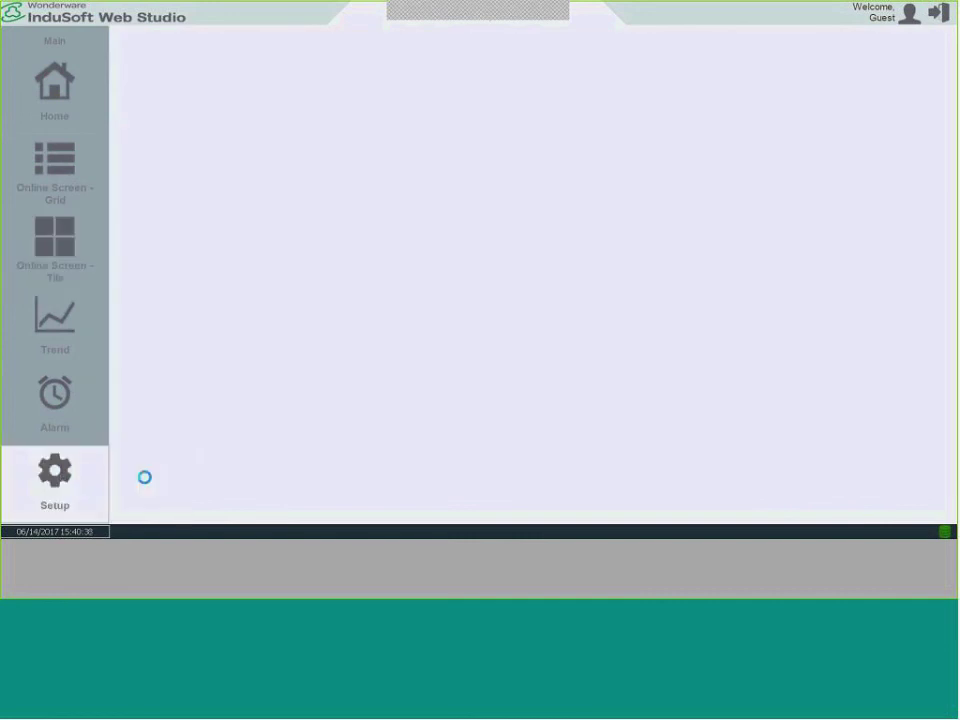
left_click(441, 80)
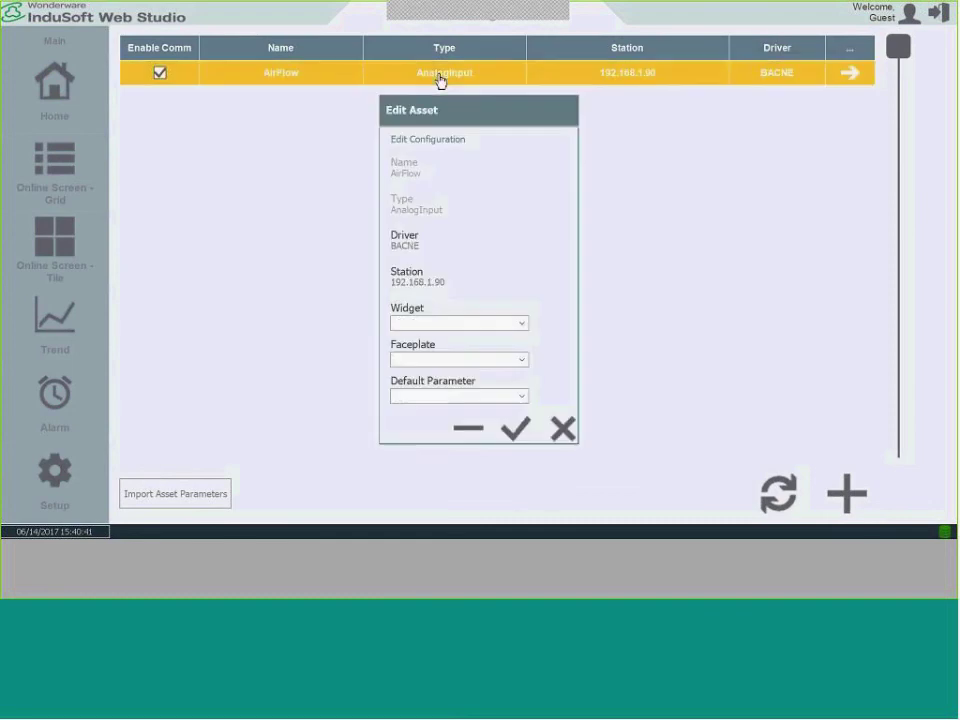
left_click(437, 284)
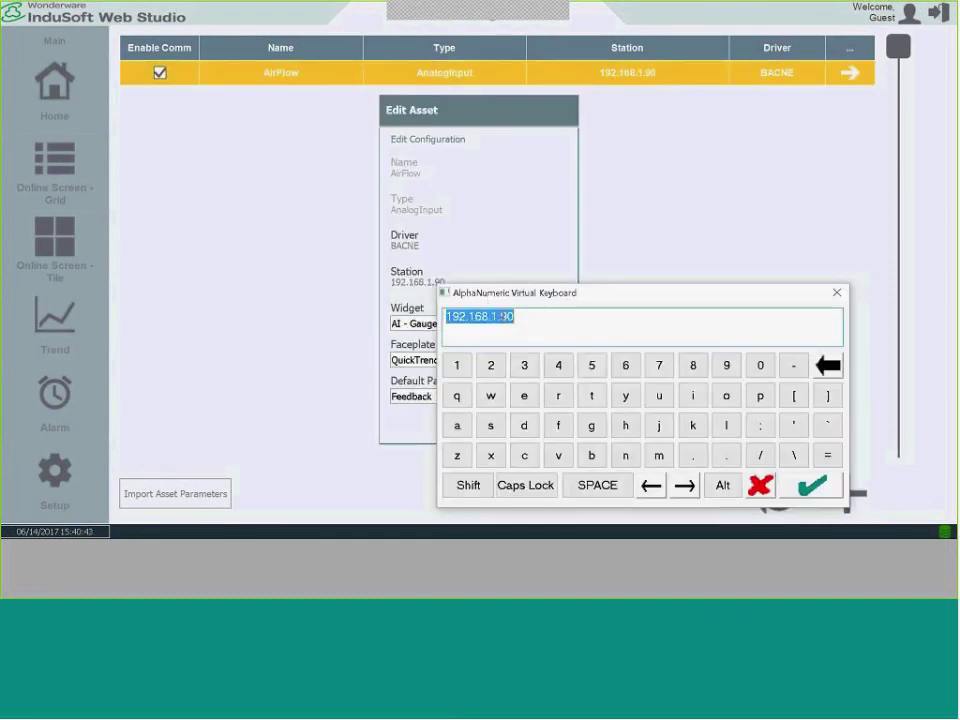
left_click(503, 316)
type("1")
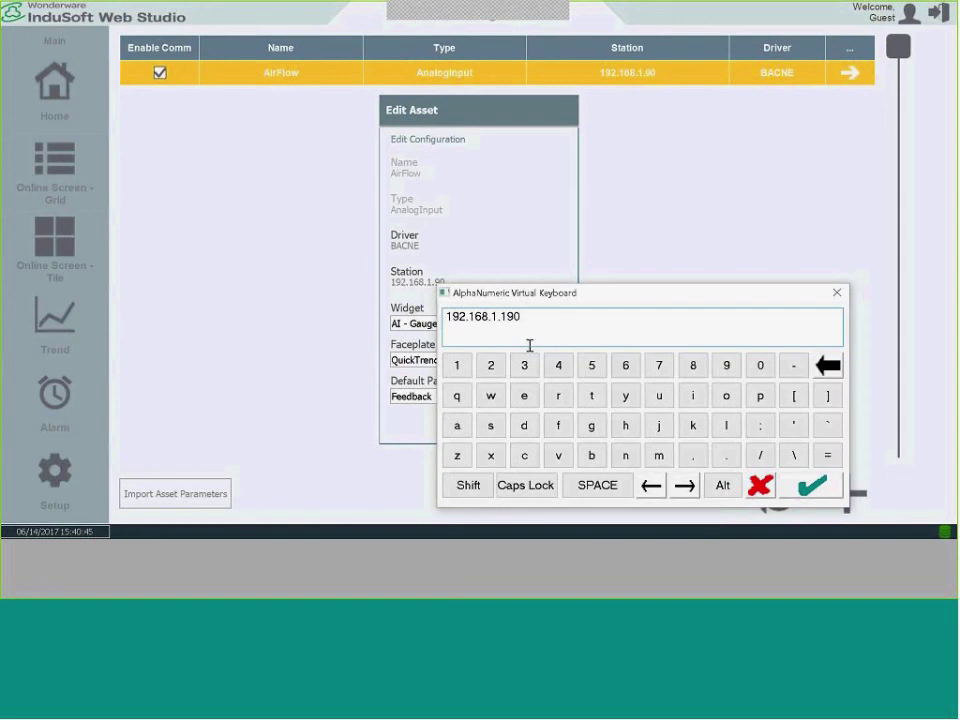
left_click(838, 480)
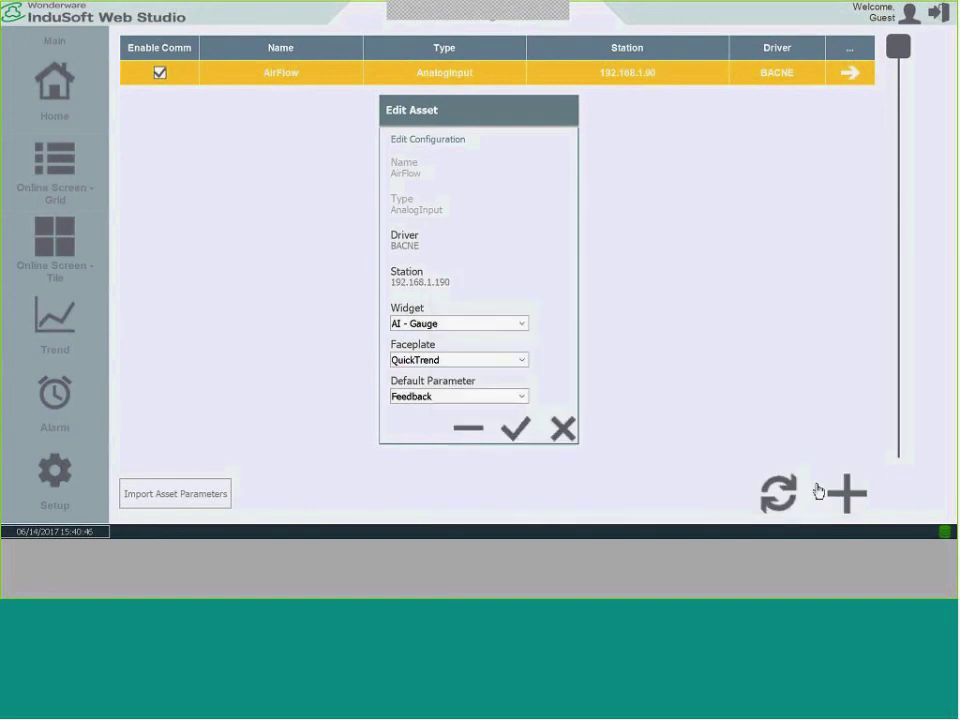
left_click(510, 436)
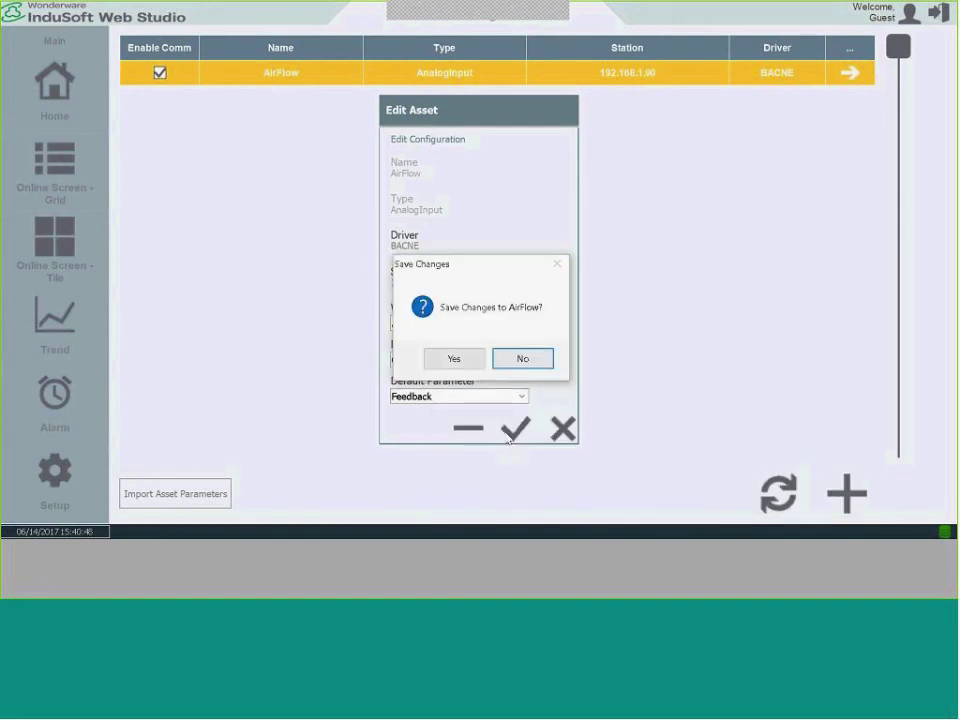
left_click(454, 358)
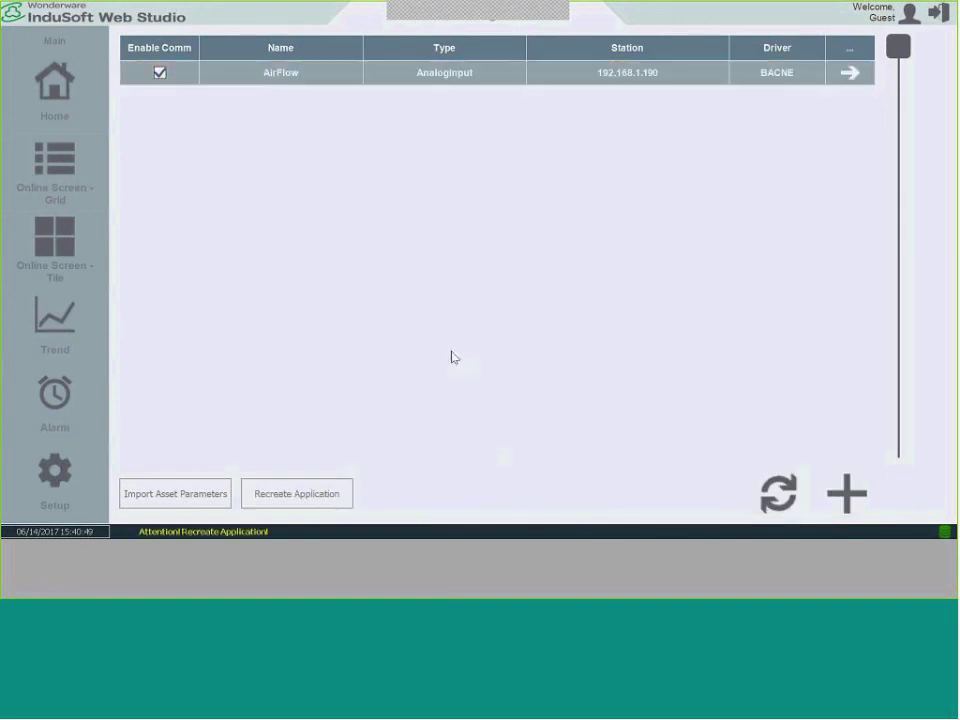
Recreate the application, check the online tiles, then return to the Asset Configuration list.
left_click(304, 497)
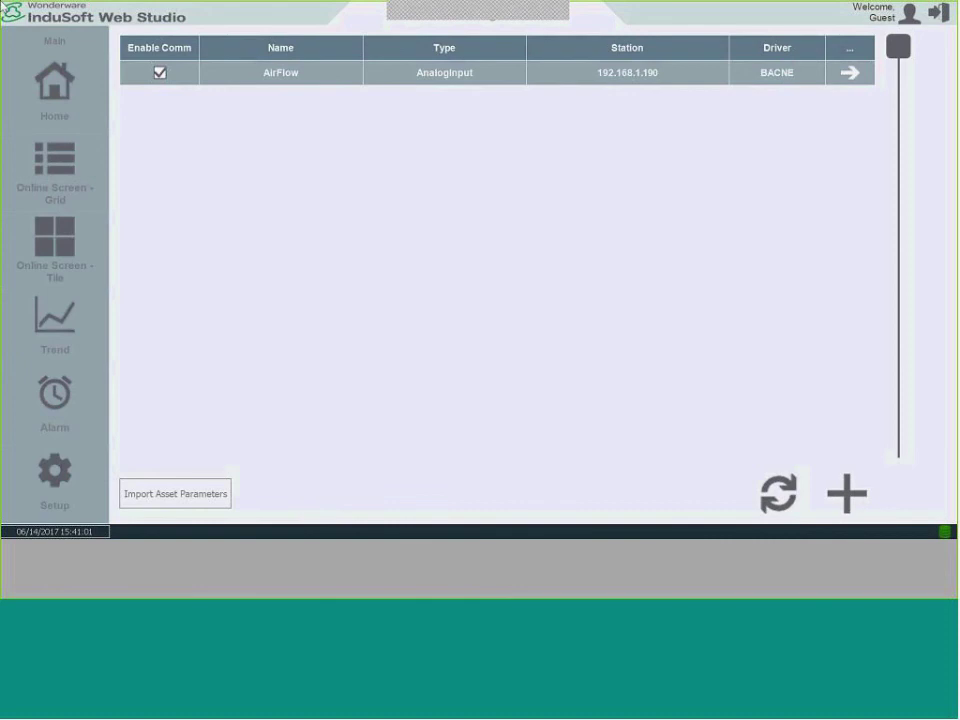
left_click(95, 258)
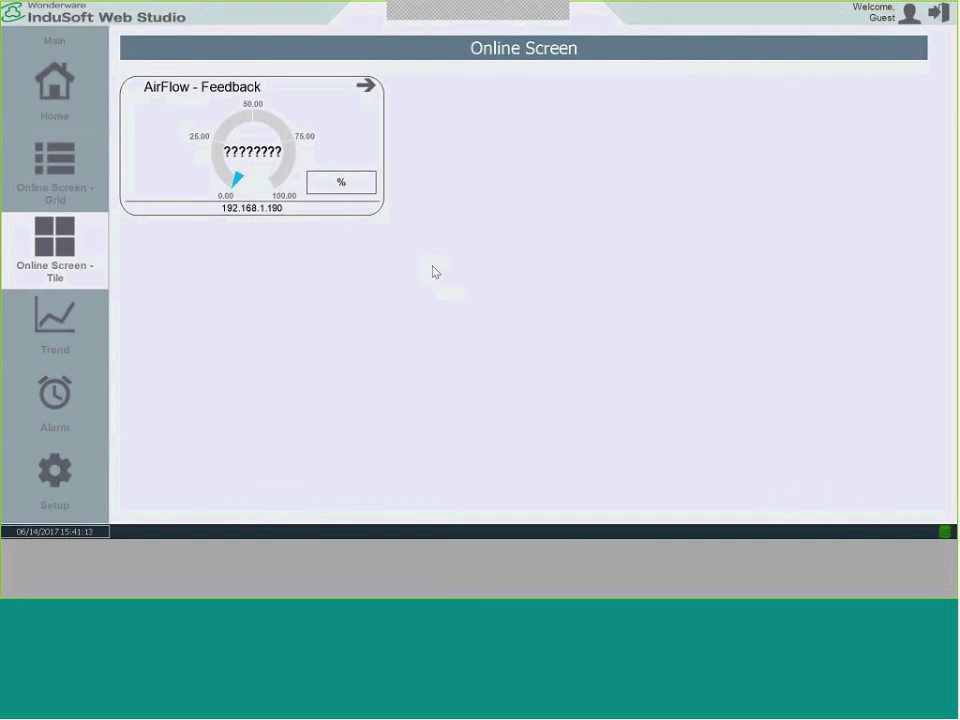
left_click(58, 484)
left_click(134, 485)
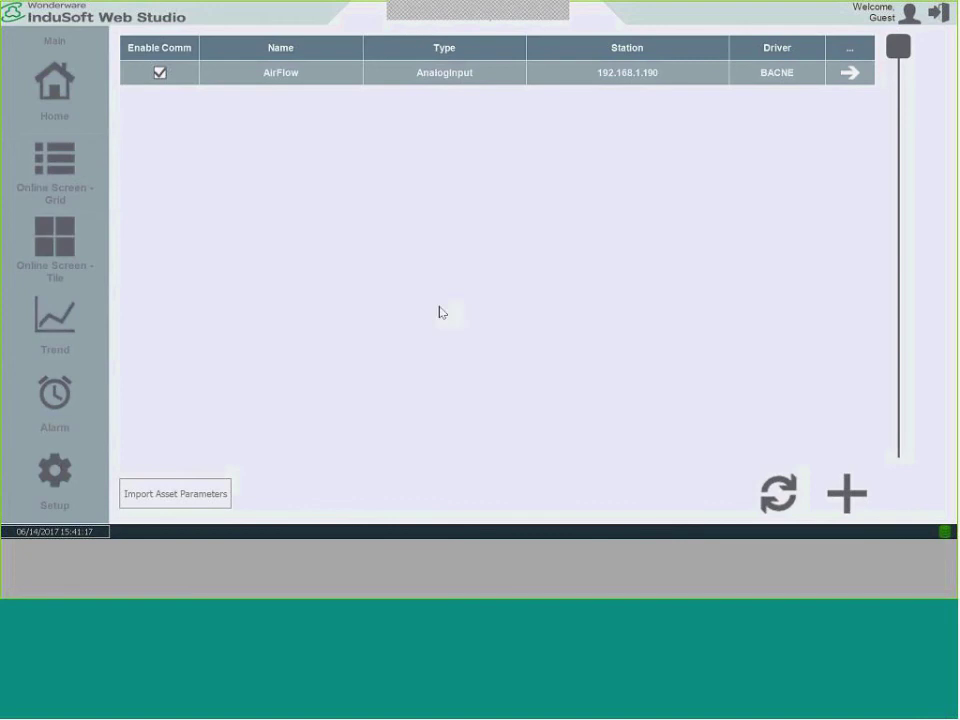
Start a new asset named Temperature and assign it the BACNE driver.
left_click(846, 493)
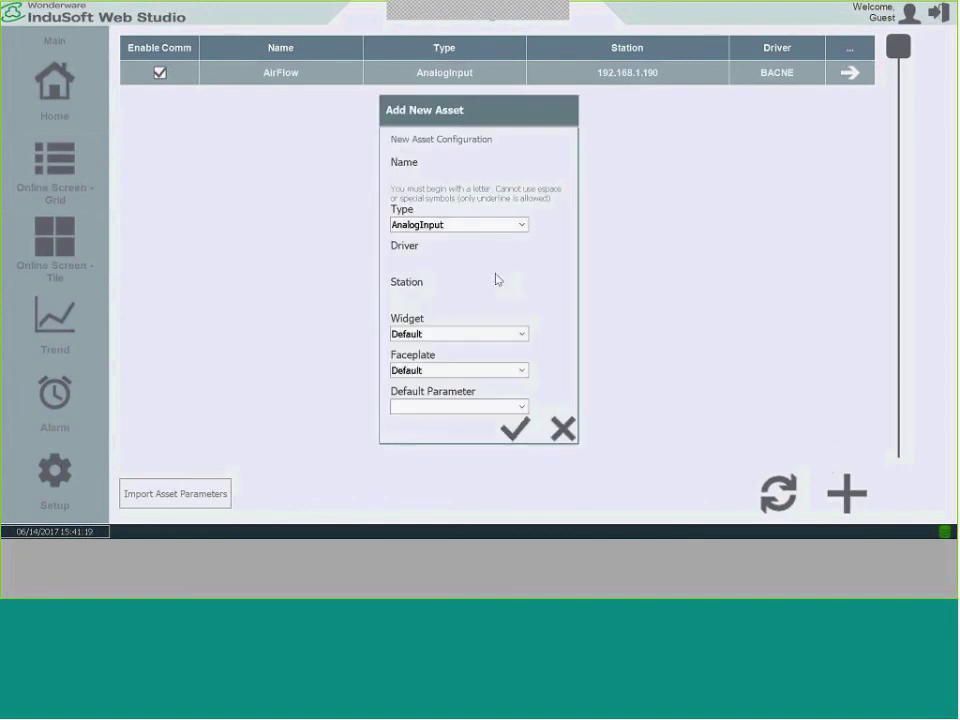
key("alt+Tab")
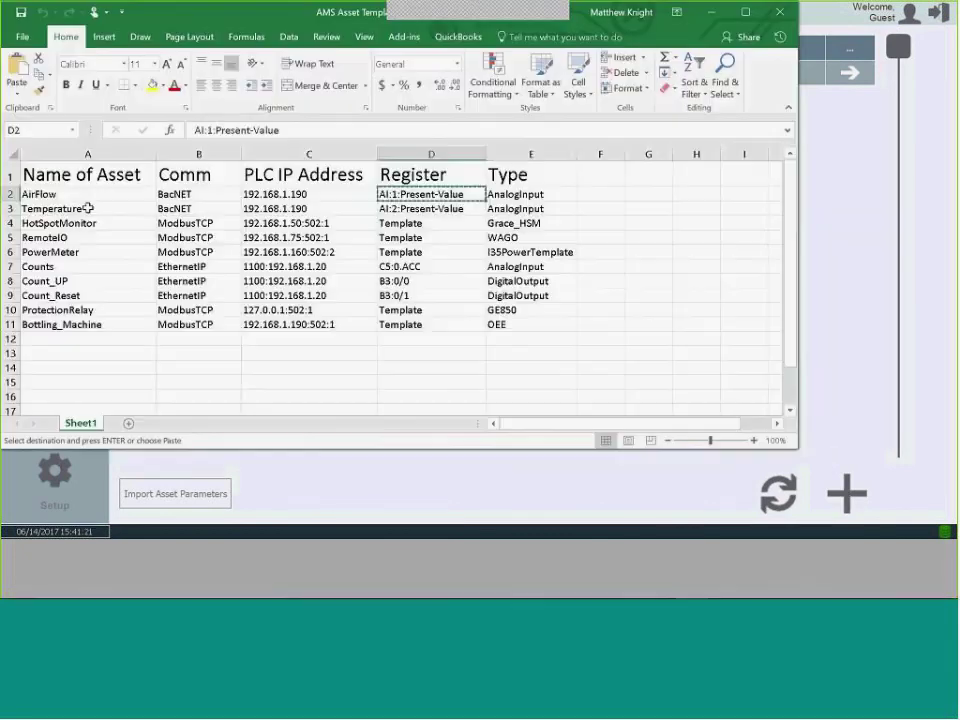
key("alt+Tab")
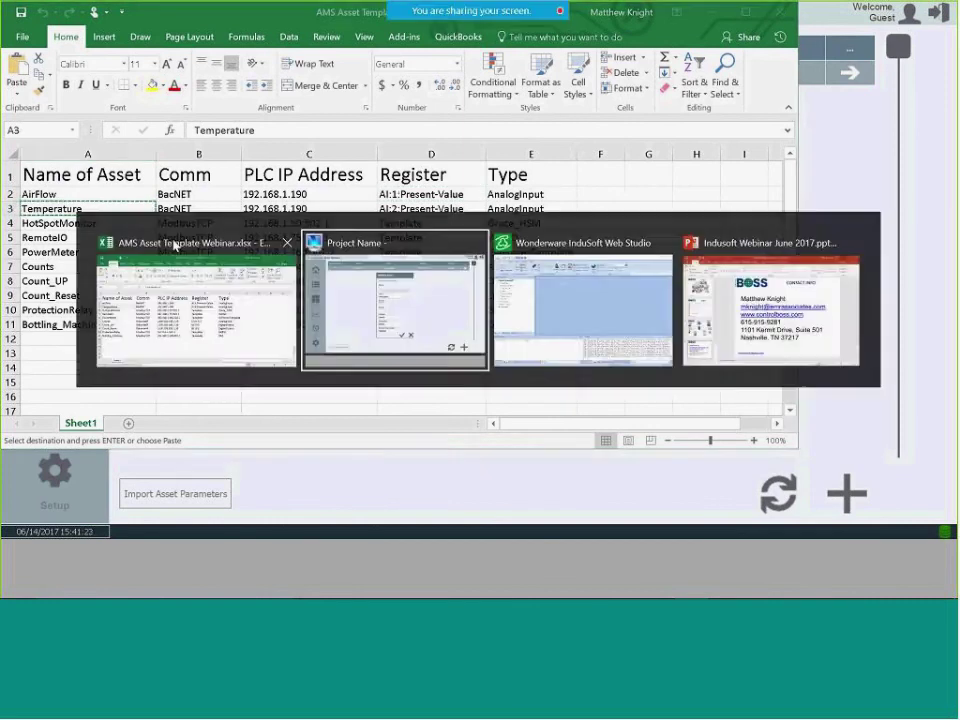
left_click(399, 186)
type("Temperature")
left_click(777, 380)
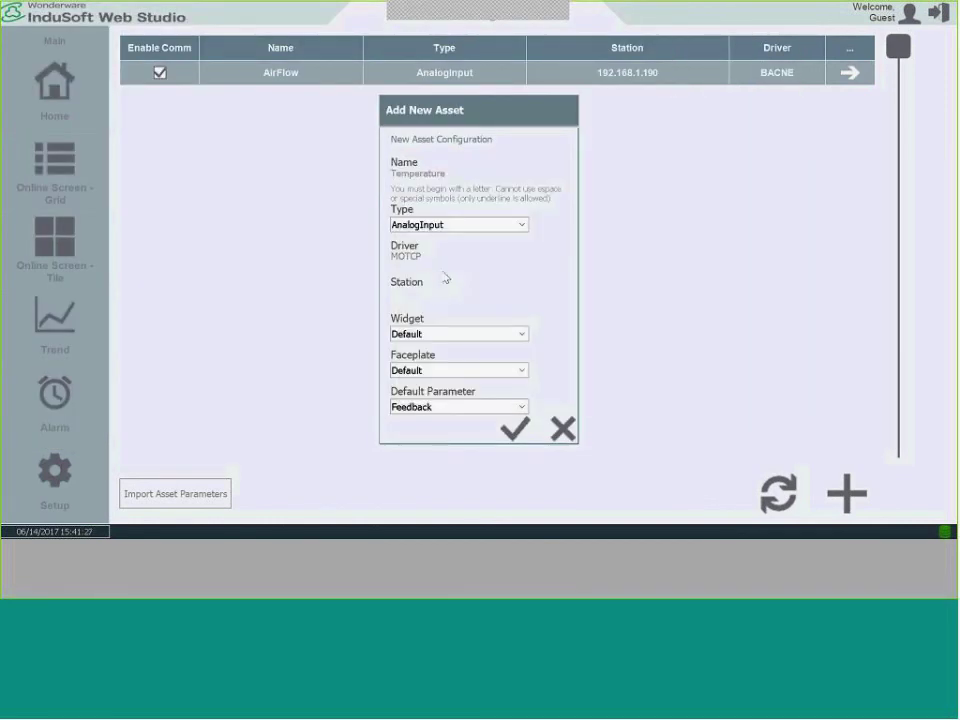
left_click(418, 258)
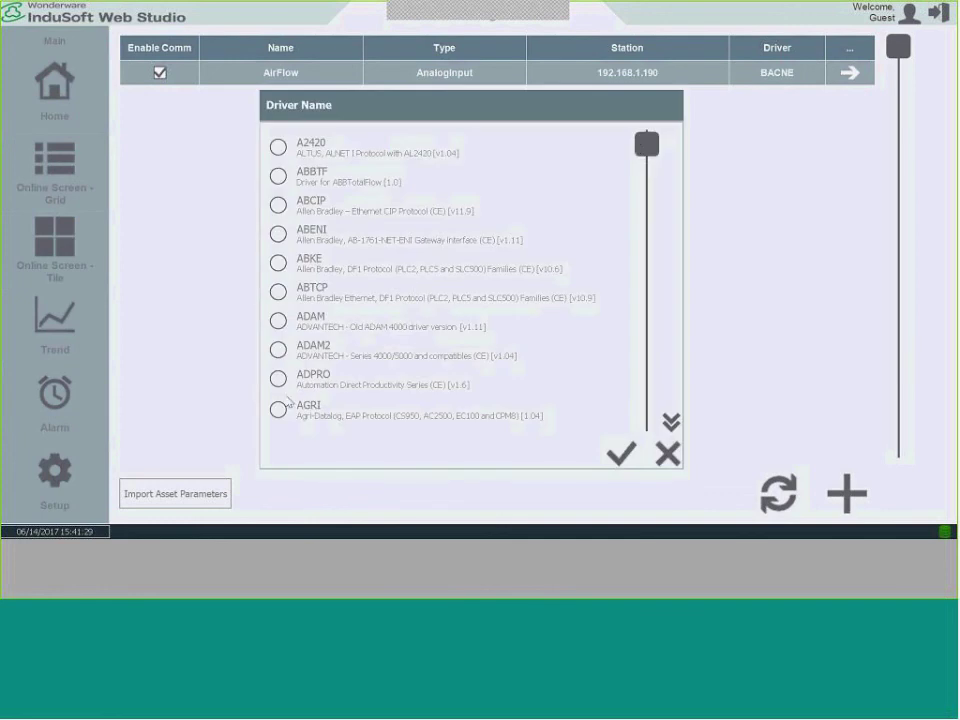
scroll(636, 207, "down", 5)
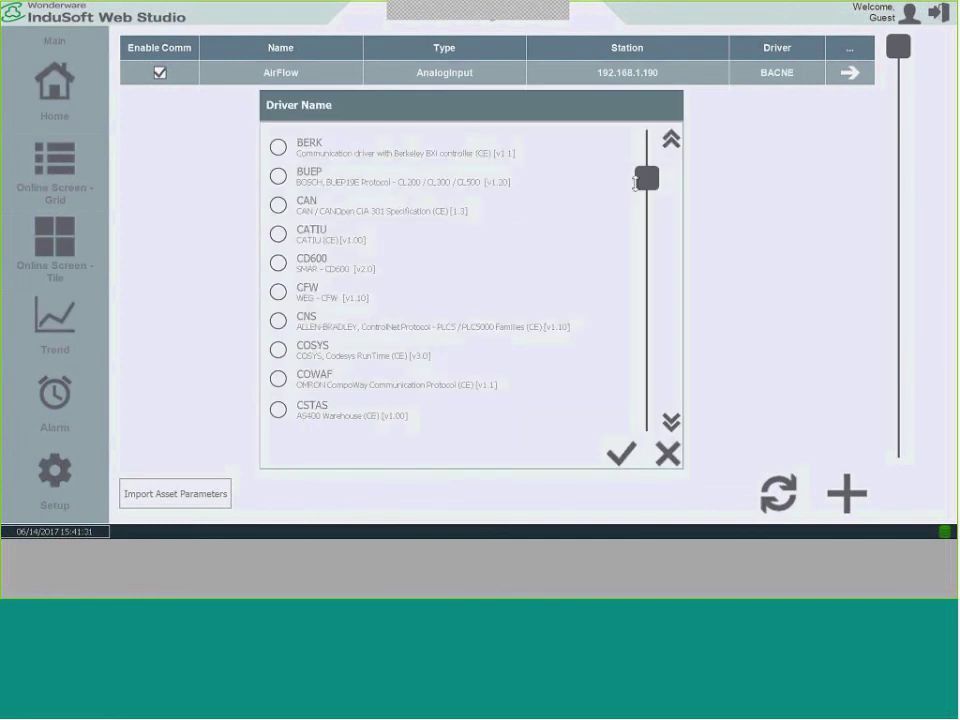
scroll(635, 177, "up", 1)
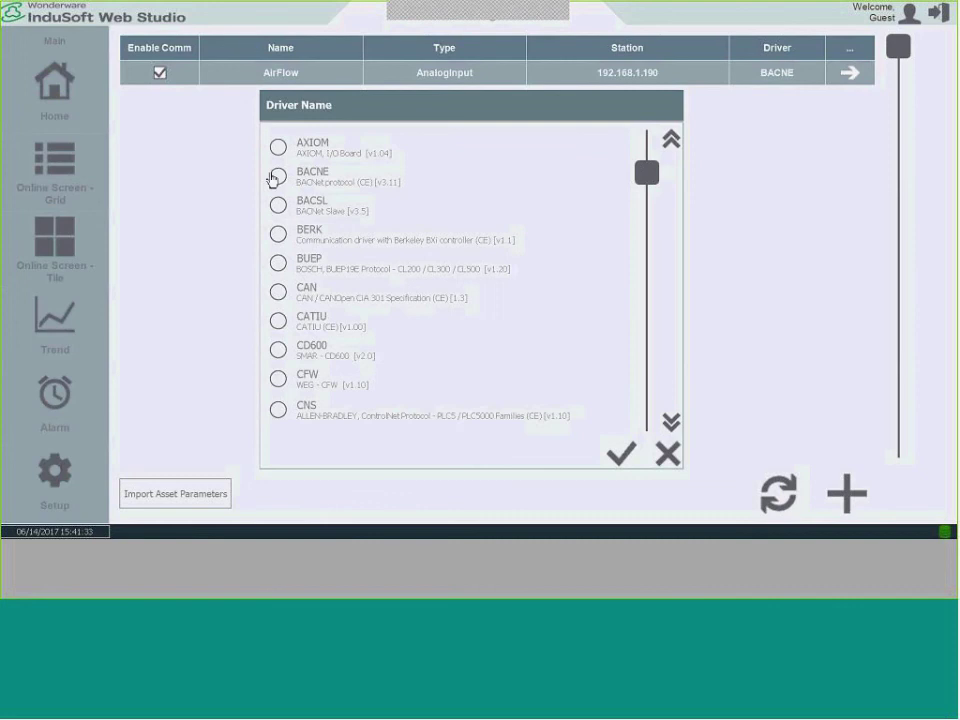
left_click(280, 176)
left_click(617, 461)
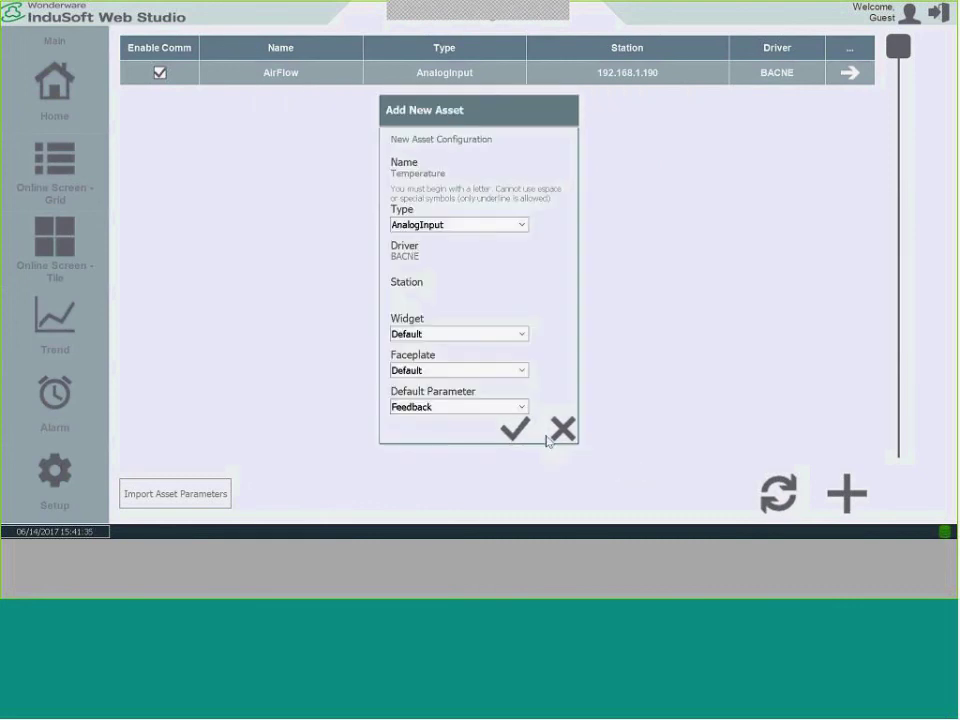
Set Temperature's station to 192.168.1.190, save it, and view its parameters.
left_click(420, 307)
type("192.168")
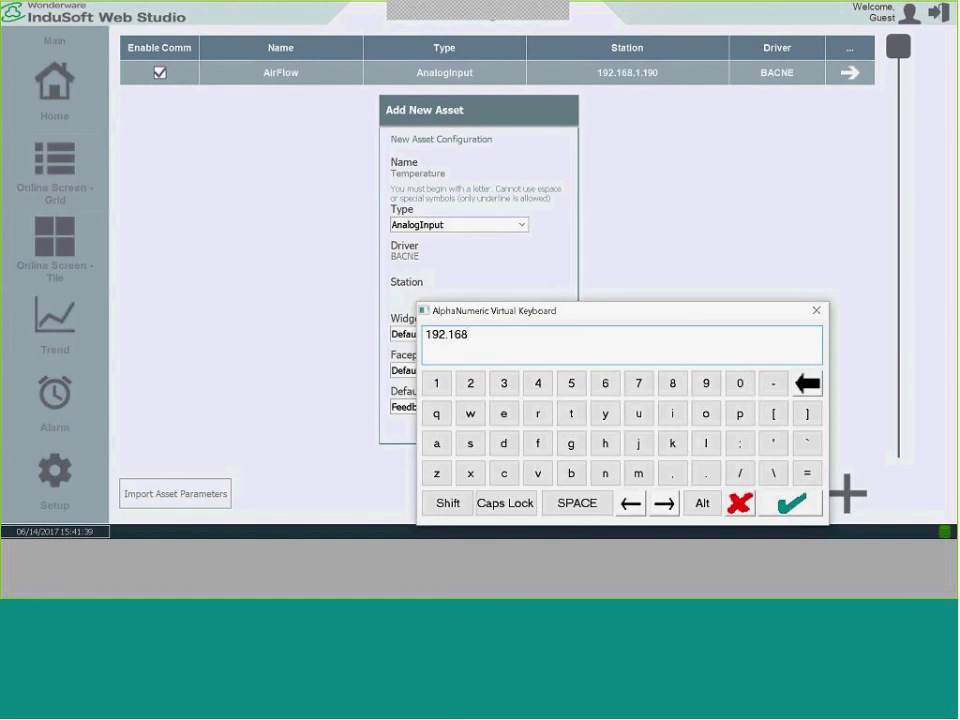
type(".1.190")
key("Return")
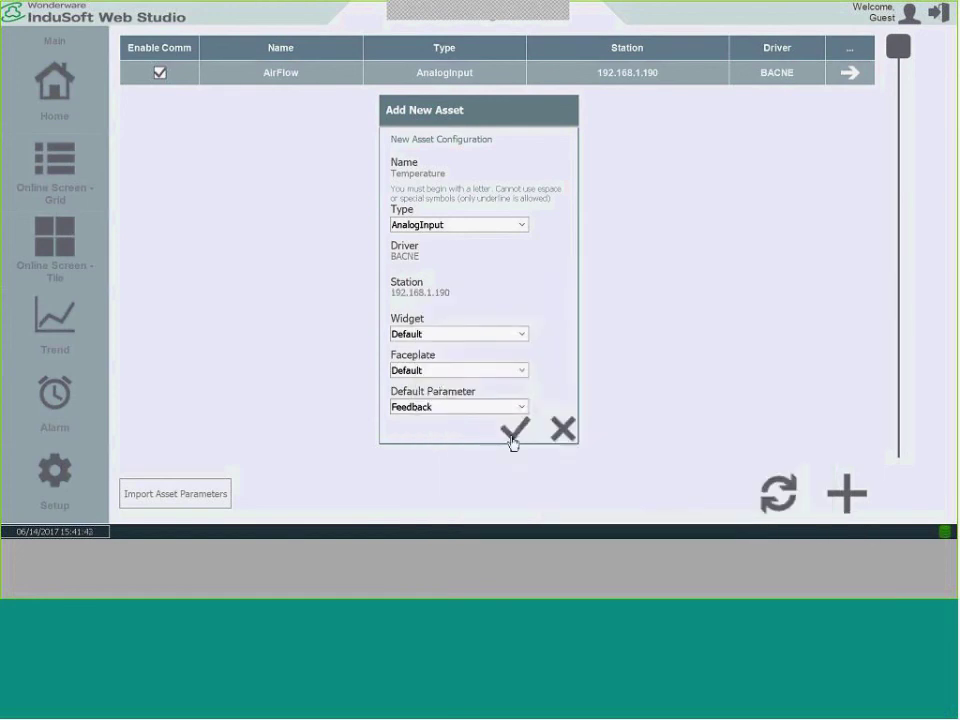
left_click(513, 433)
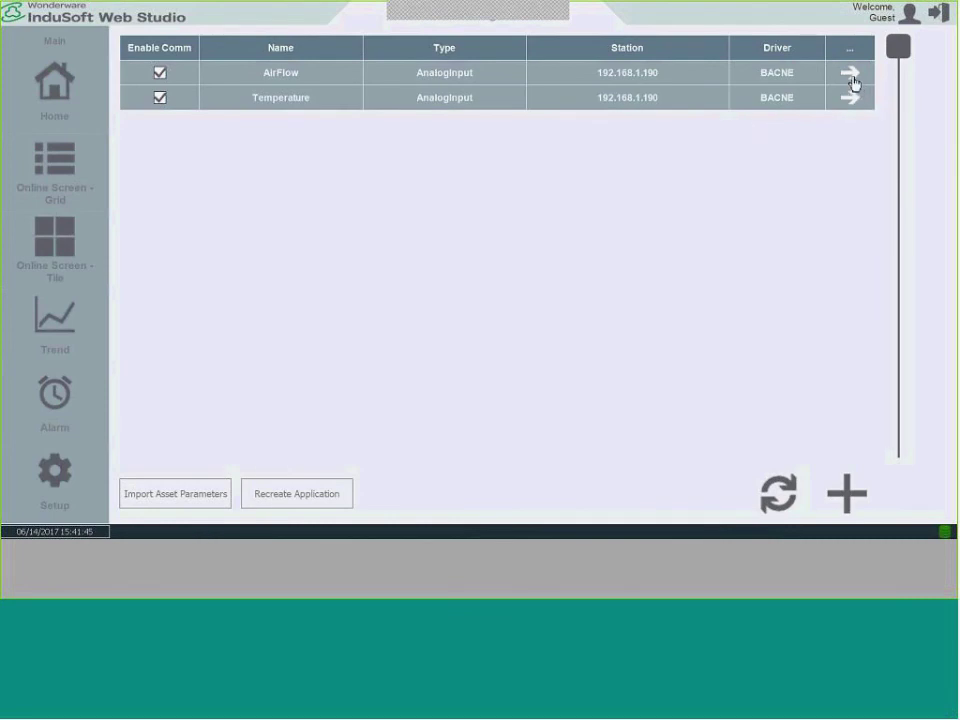
left_click(848, 99)
Change the Temperature Feedback address from FP:4000 to AI:2:Present-Value and save it.
left_click(328, 100)
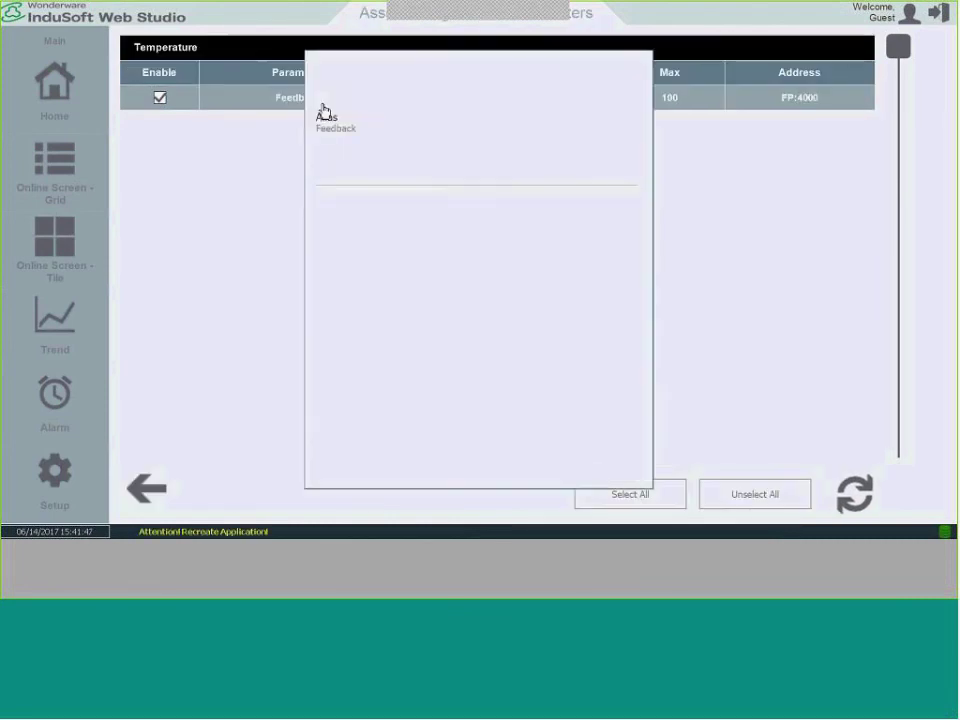
left_click(343, 164)
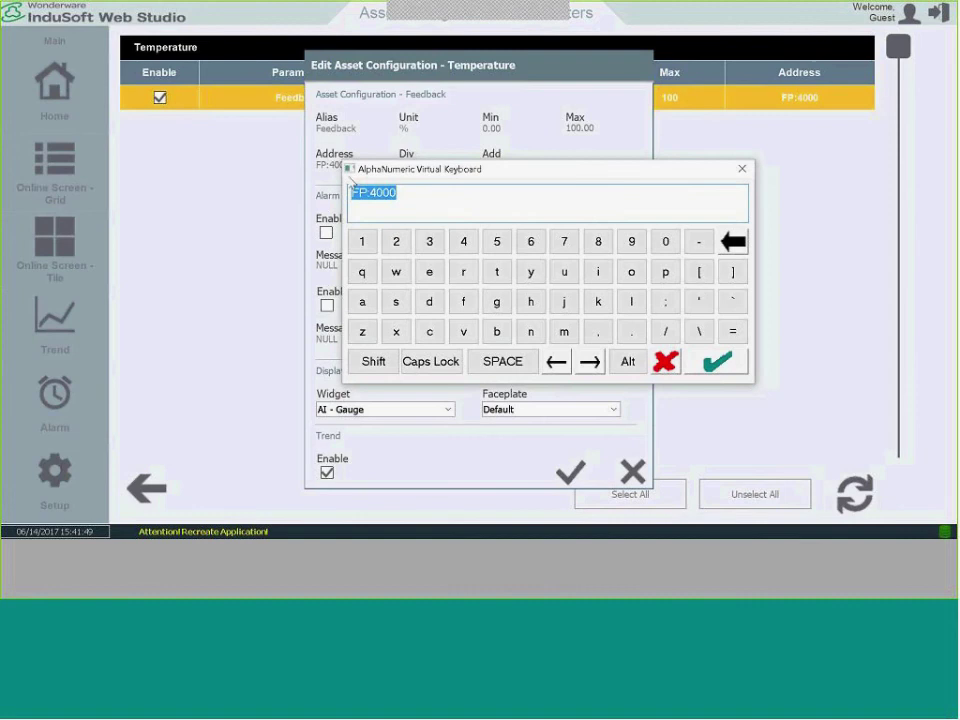
key("alt+Tab")
left_click(430, 208)
key("ctrl+c")
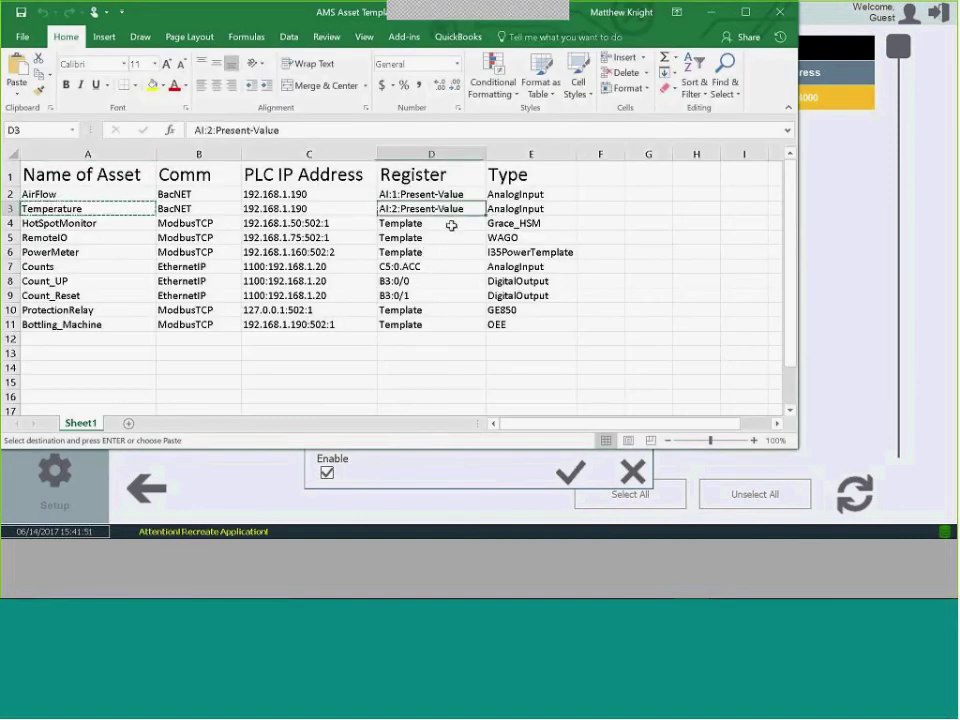
key("alt+Tab")
key("ctrl+v")
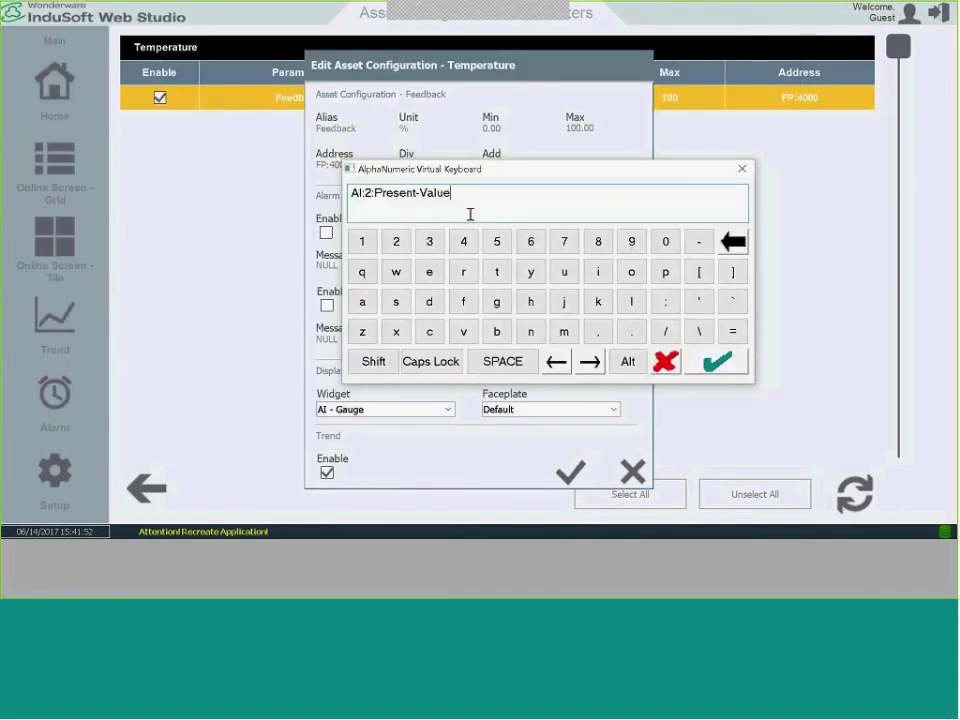
key("Return")
left_click(575, 485)
left_click(505, 360)
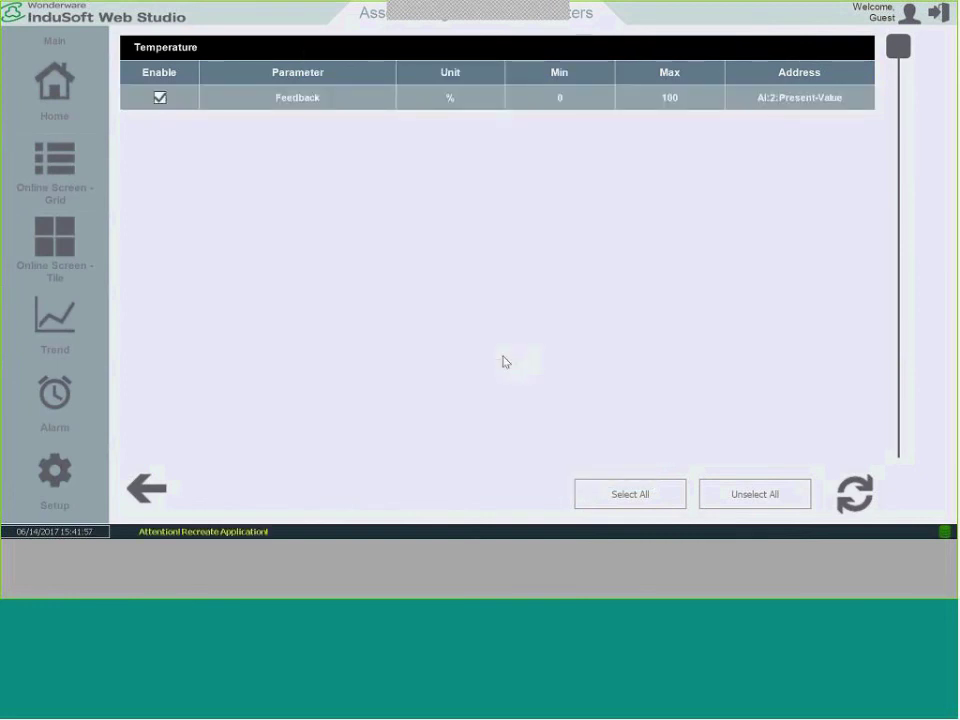
Check the live AirFlow and Temperature gauge tiles, then reopen Setup.
left_click(200, 484)
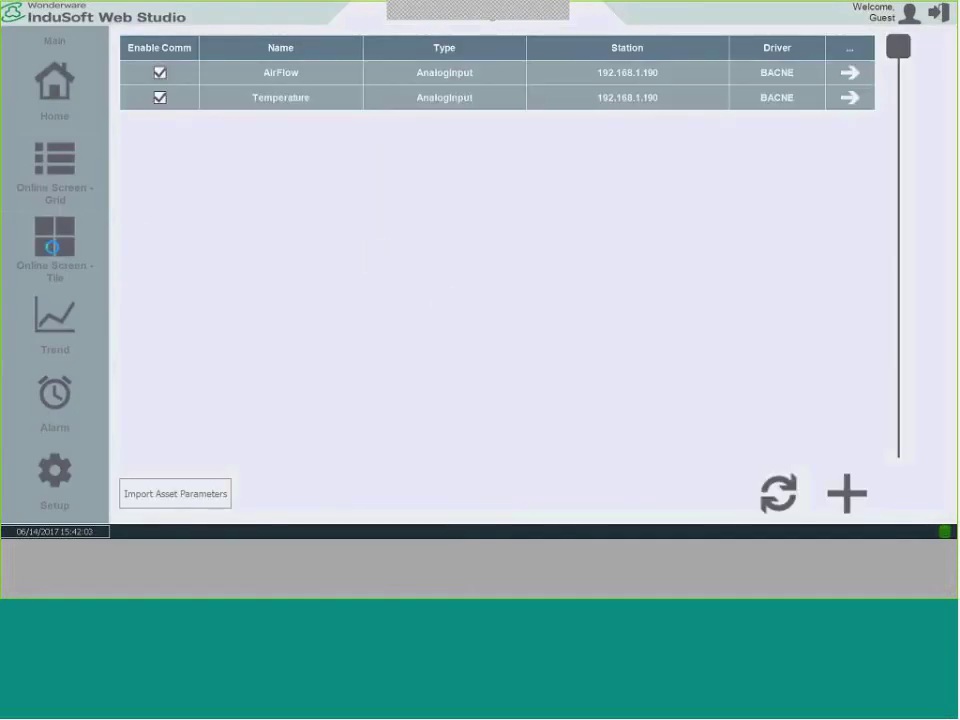
left_click(60, 248)
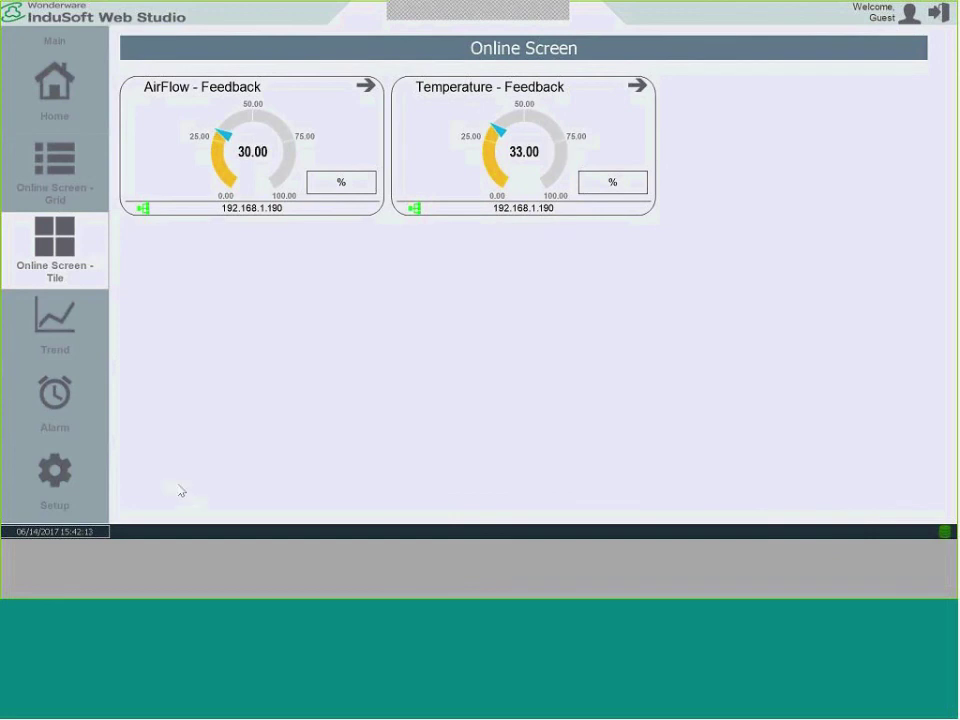
left_click(75, 505)
Start a new asset named HotSpotMonitor, copied from cell A4 of the template workbook.
left_click(129, 484)
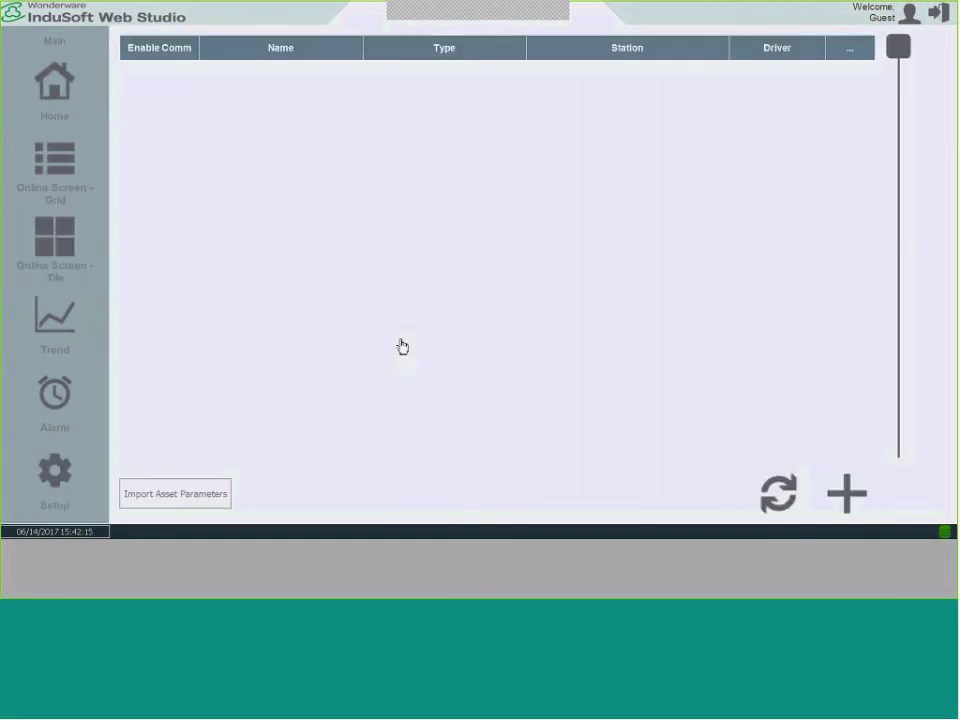
key("alt+Tab")
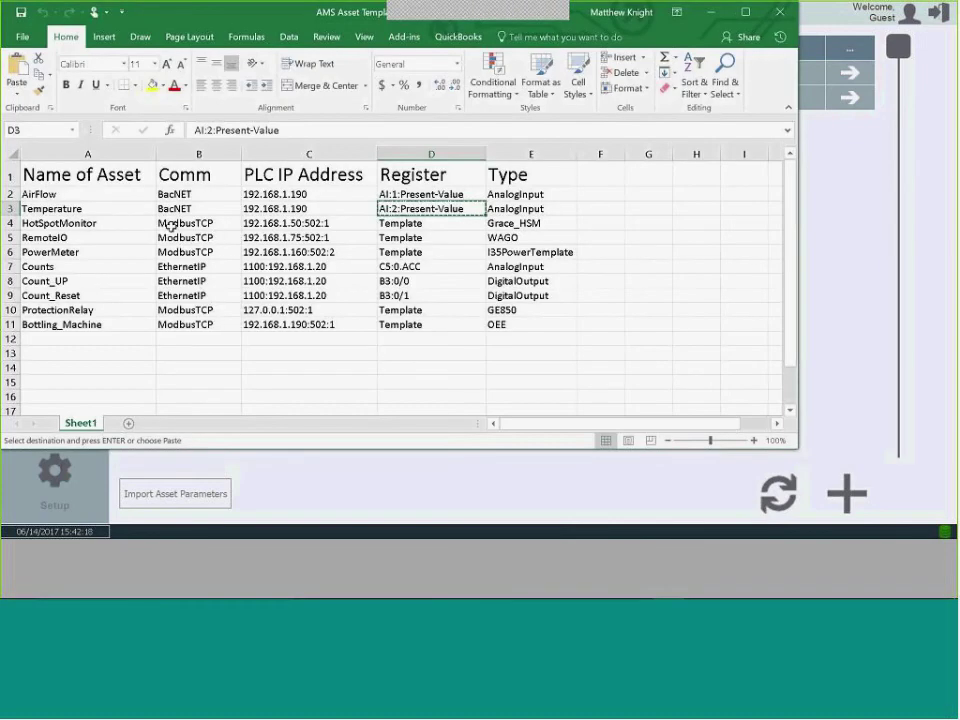
left_click(133, 222)
right_click(136, 227)
key("Escape")
key("alt+Tab")
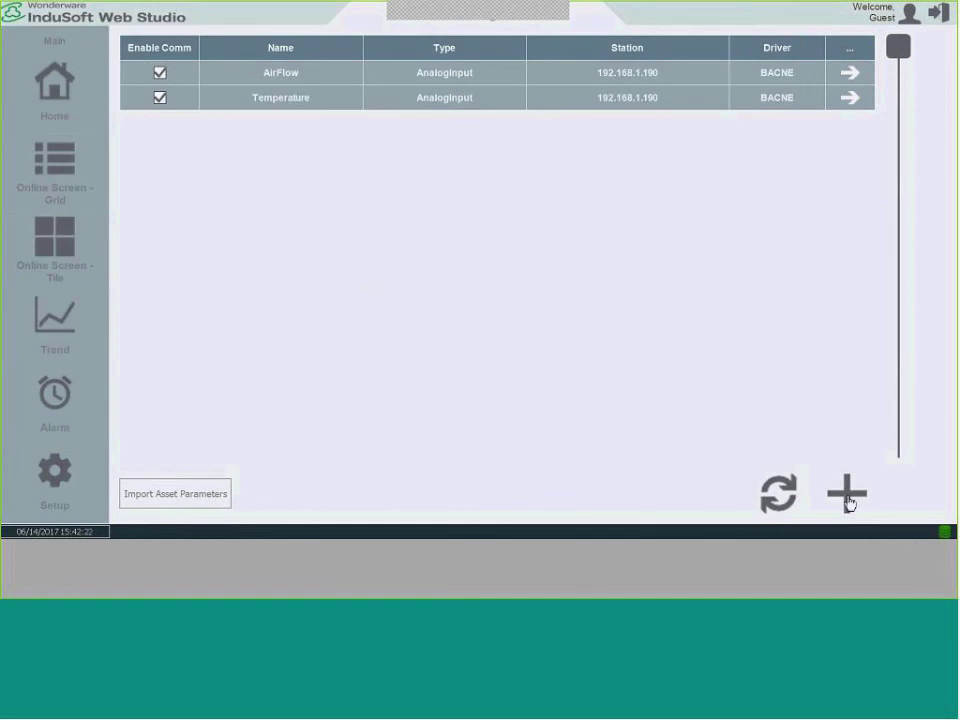
left_click(847, 494)
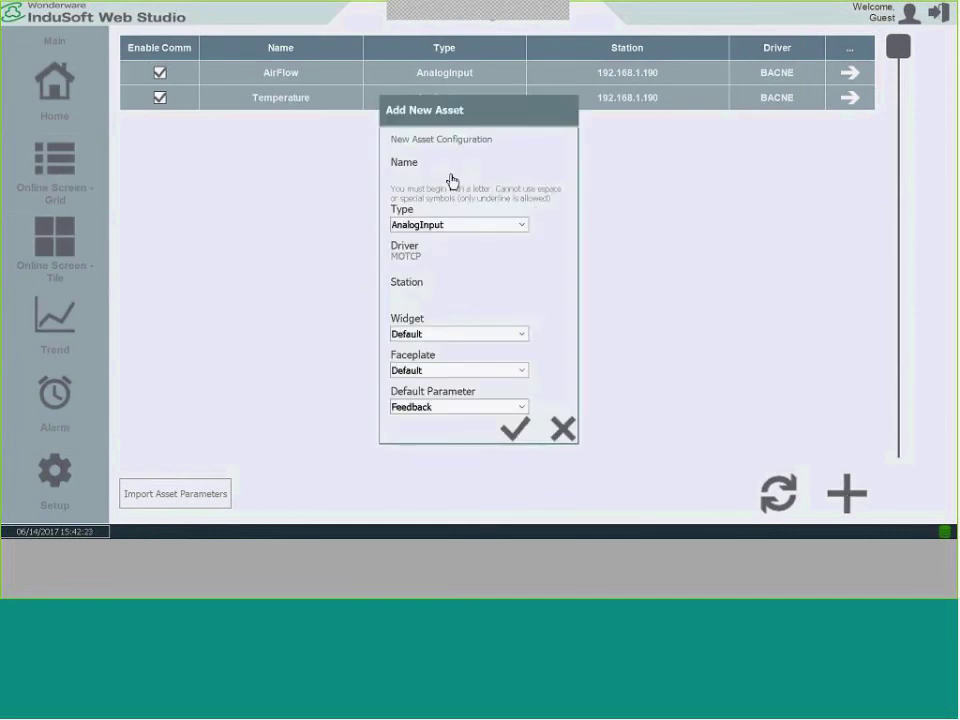
left_click(446, 179)
key("ctrl+v")
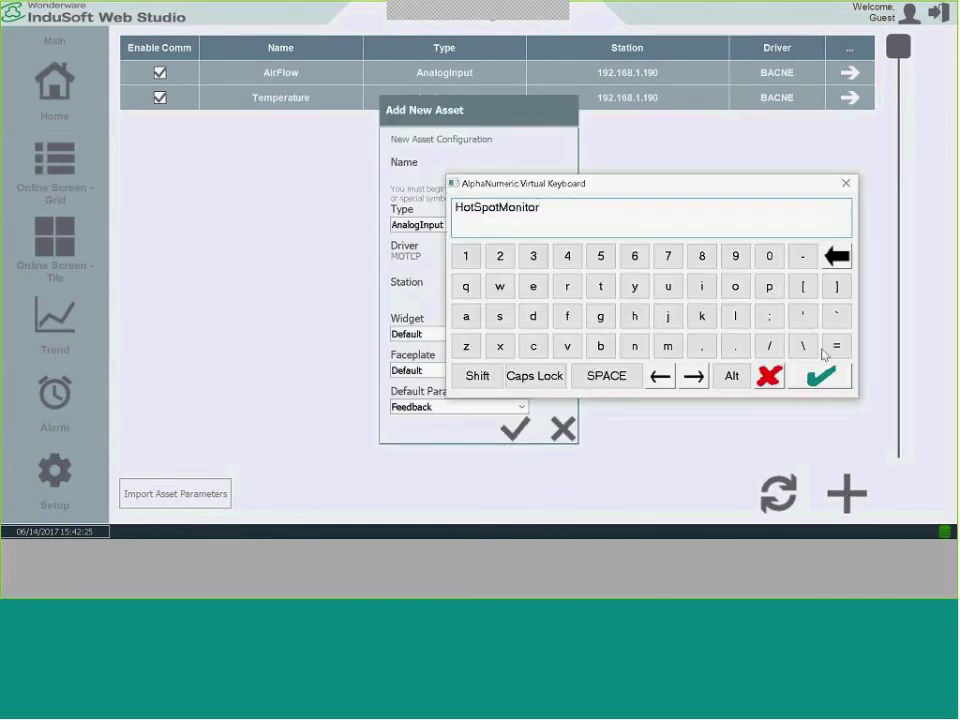
left_click(820, 376)
Set the new asset's type to Grace_HSM.
left_click(521, 226)
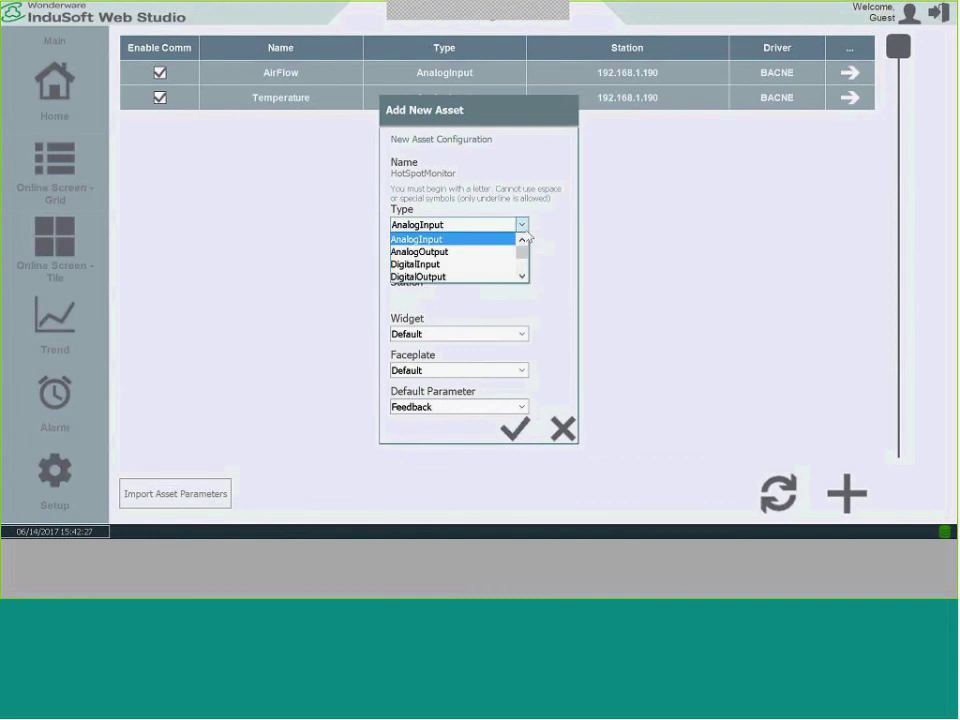
left_click(521, 277)
left_click(521, 277)
left_click(521, 277)
left_click(521, 277)
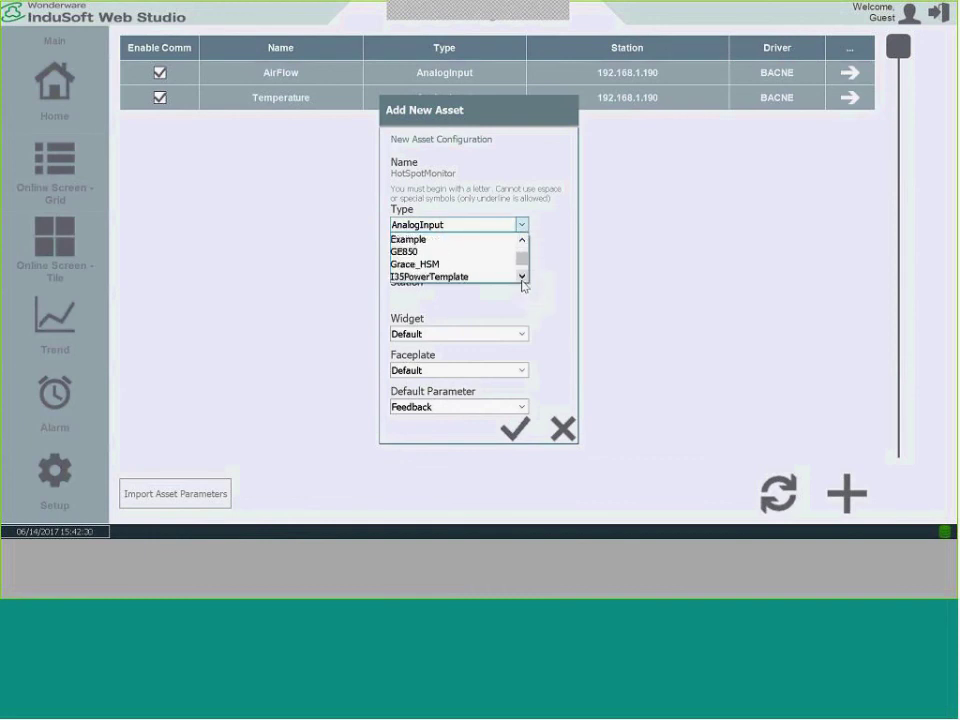
left_click(423, 265)
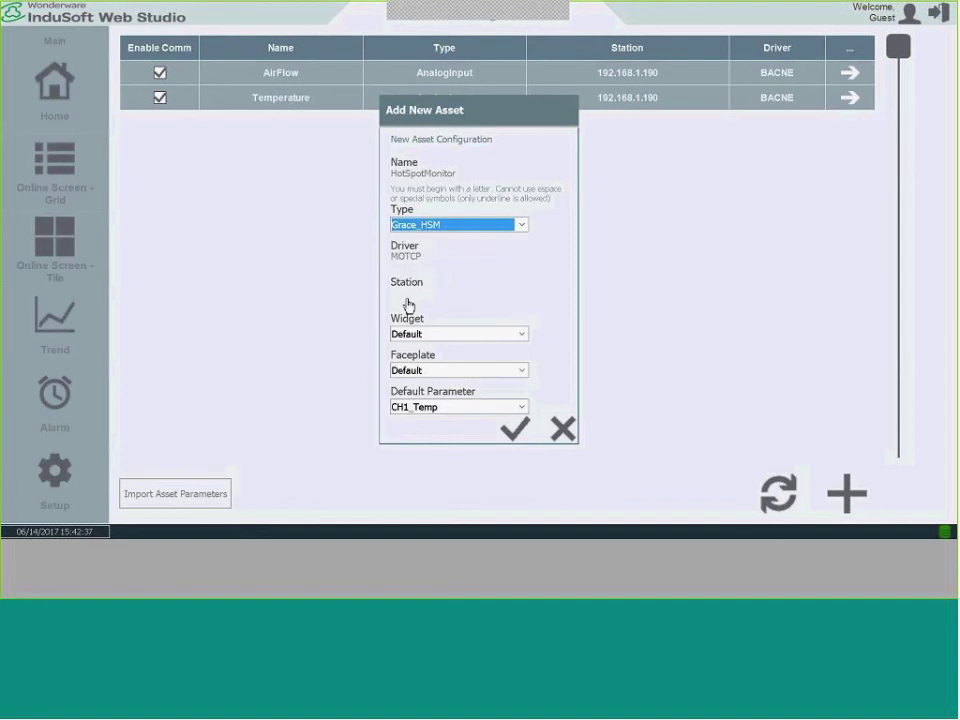
Give it station 192.168.1.50:502:1, add the asset, and recreate the application.
key("alt+Tab")
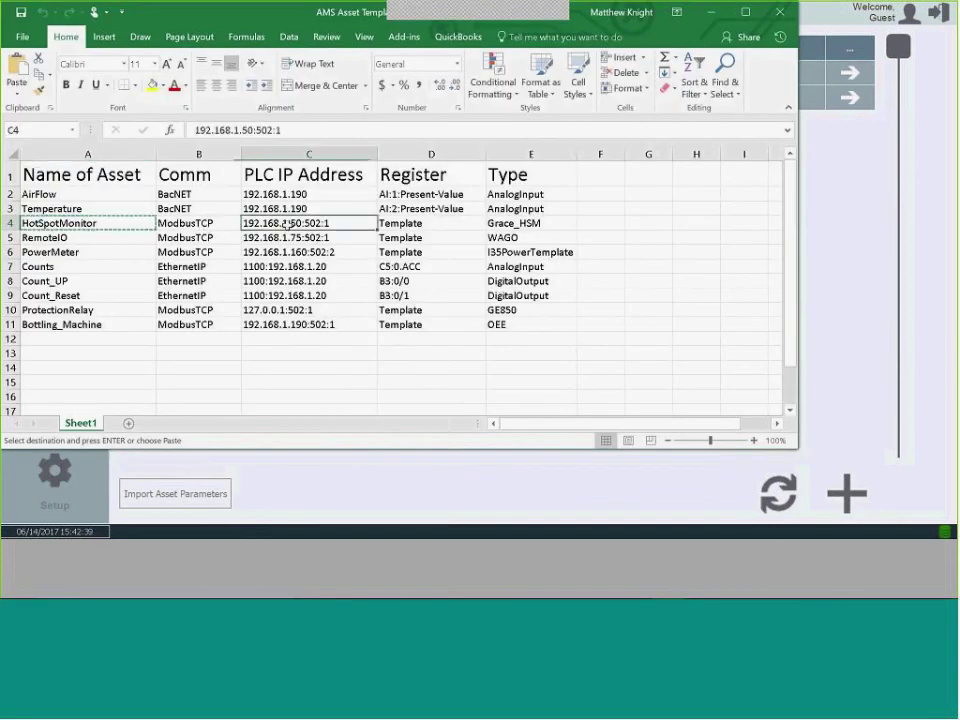
right_click(287, 224)
left_click(318, 251)
key("alt+Tab")
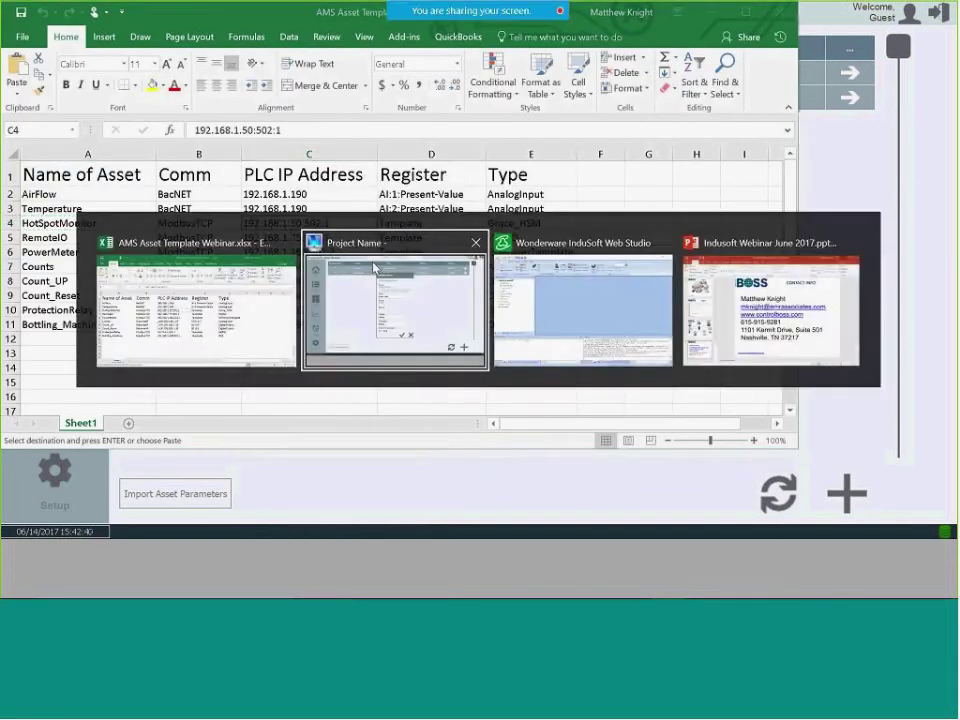
left_click(417, 296)
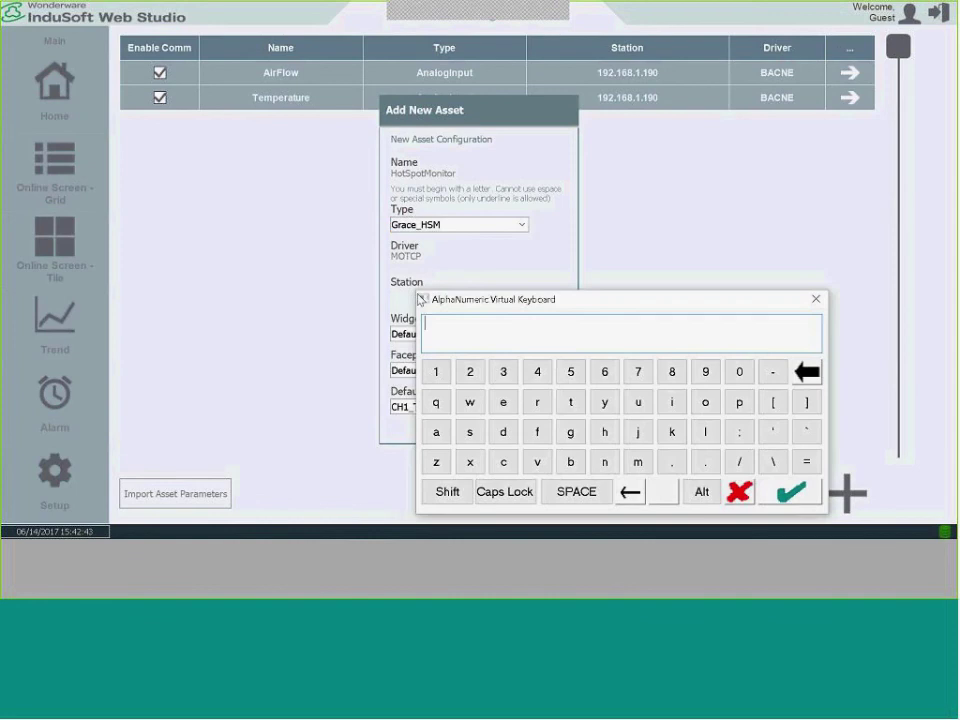
key("ctrl+v")
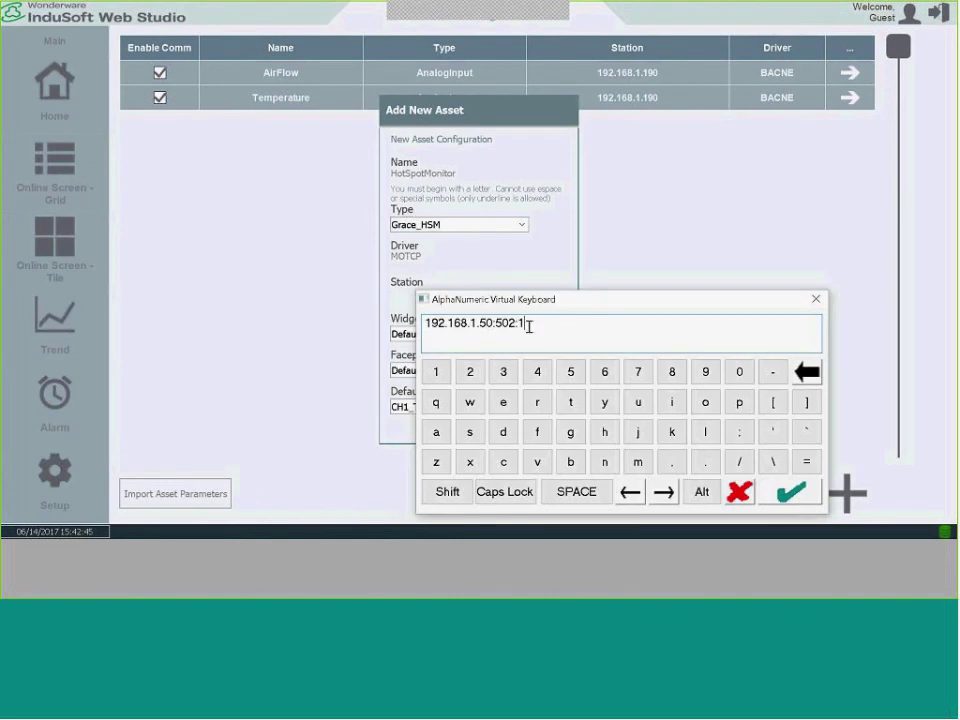
left_click(502, 323)
left_click(800, 500)
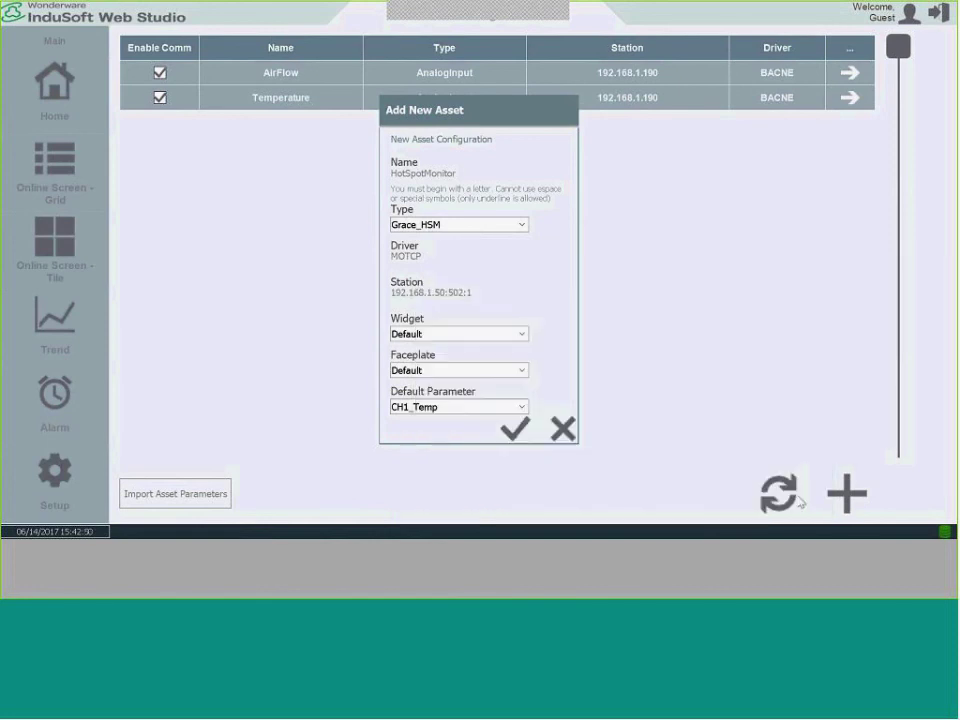
left_click(515, 431)
left_click(286, 496)
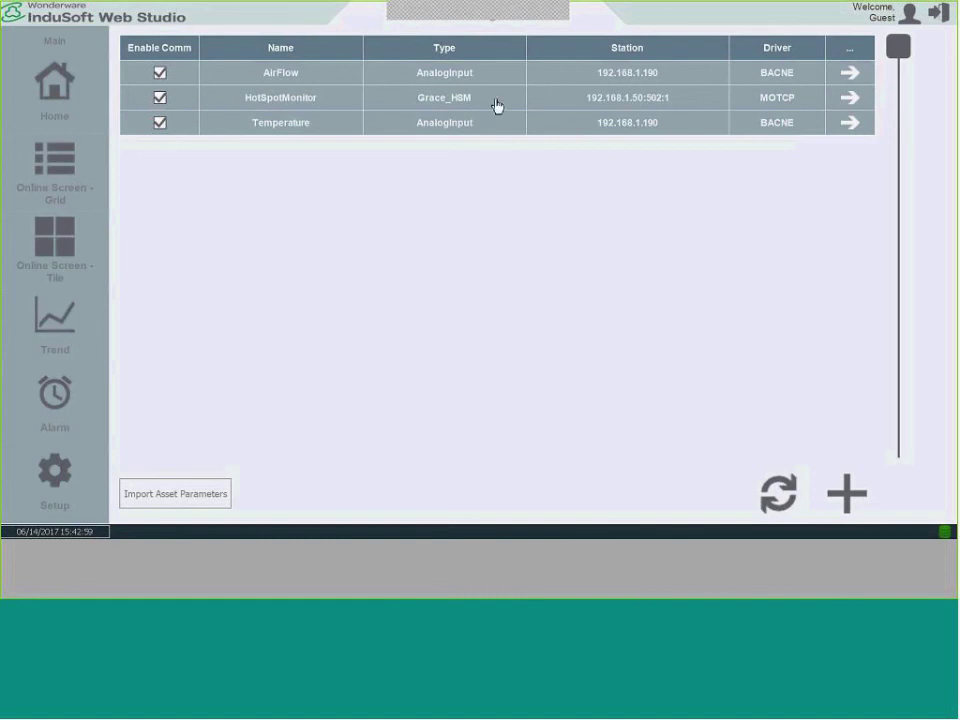
View the HotSpotMonitor parameters, then show its live tile beside AirFlow and Temperature.
left_click(853, 103)
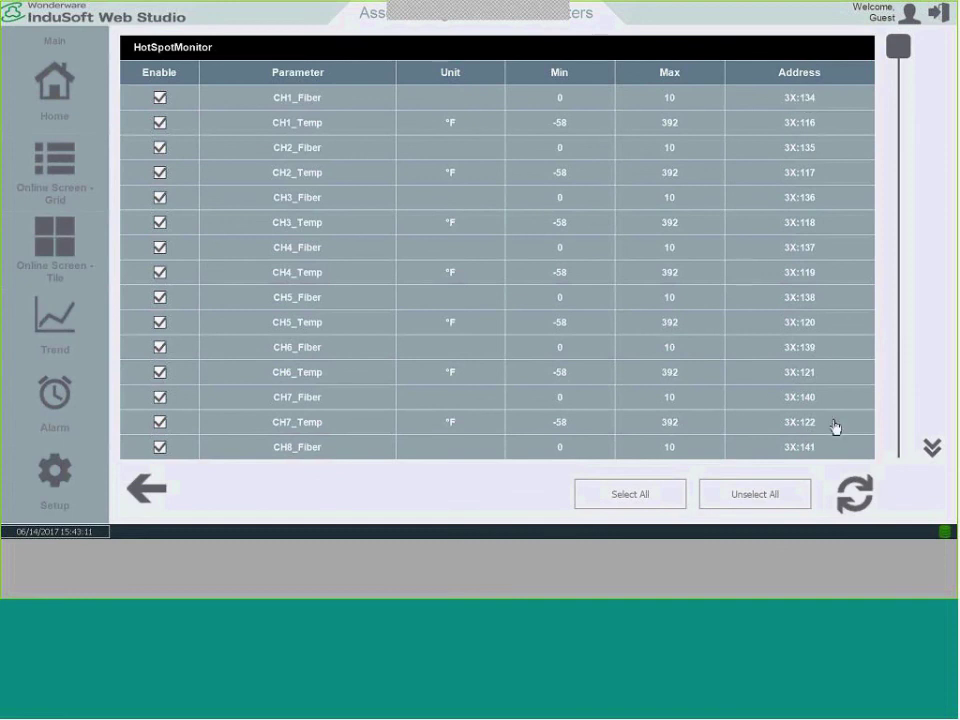
left_click(64, 229)
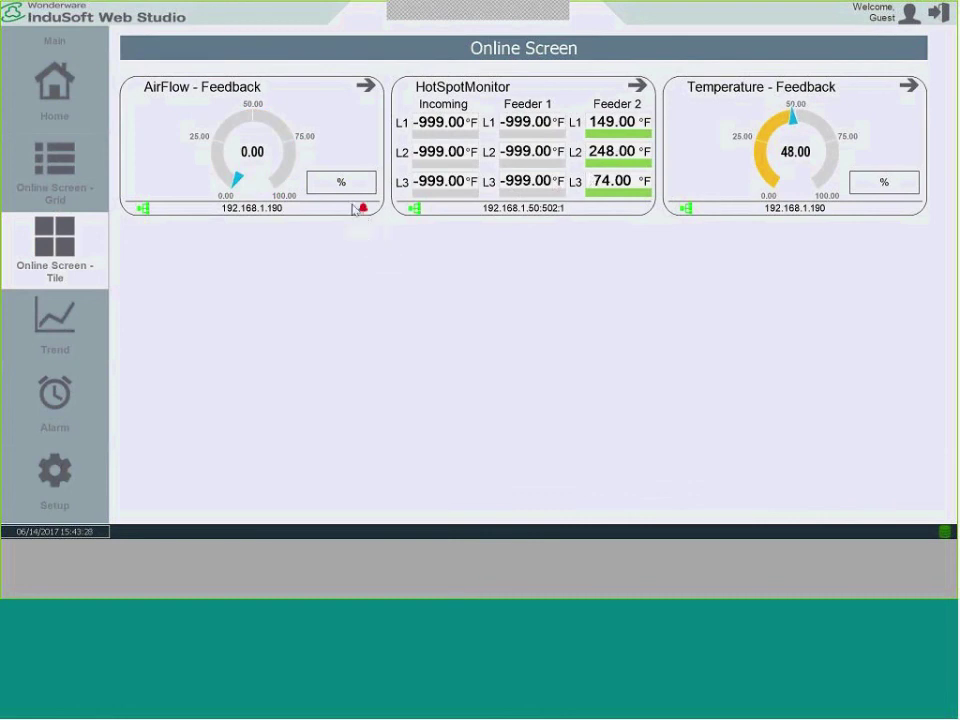
Review the AirFlow LOW and HotSpotMonitor Communication Lost alarms, then open Setup.
left_click(365, 213)
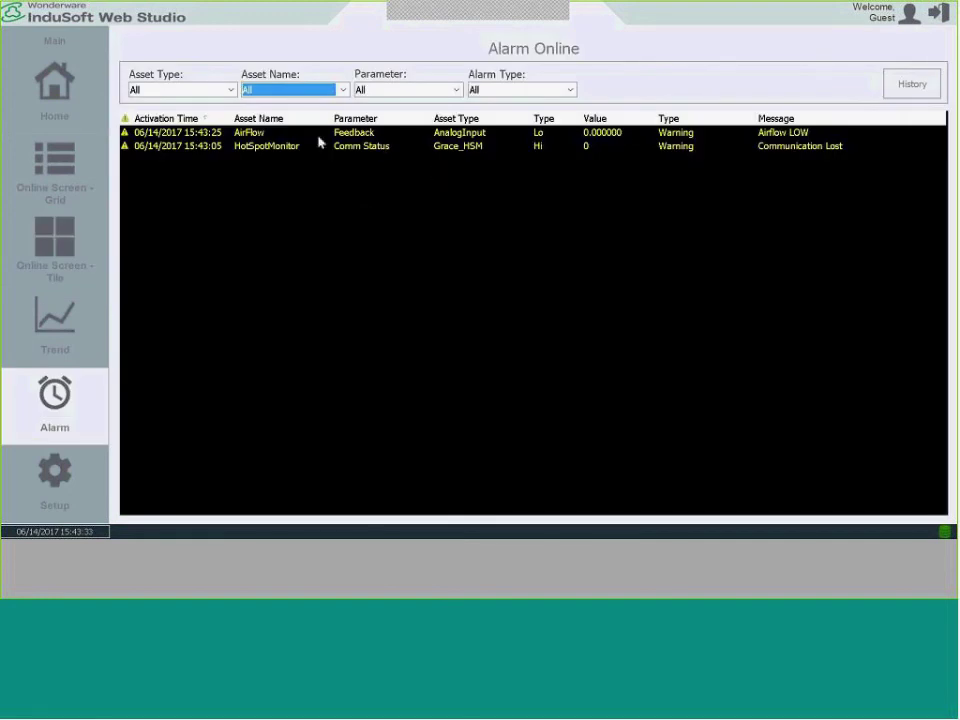
left_click(321, 138)
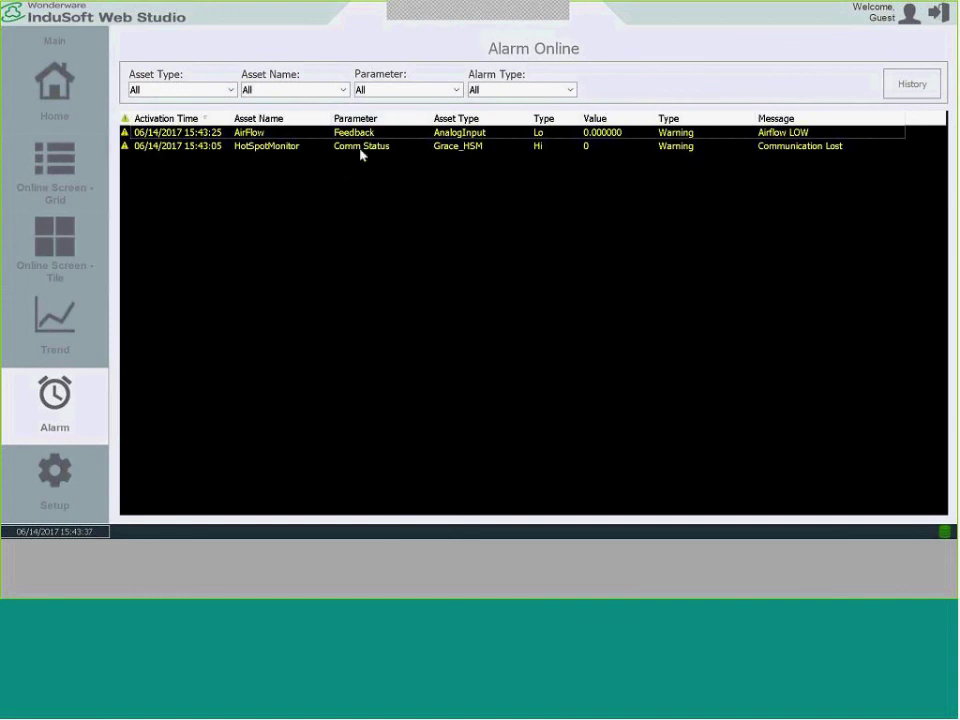
left_click(86, 497)
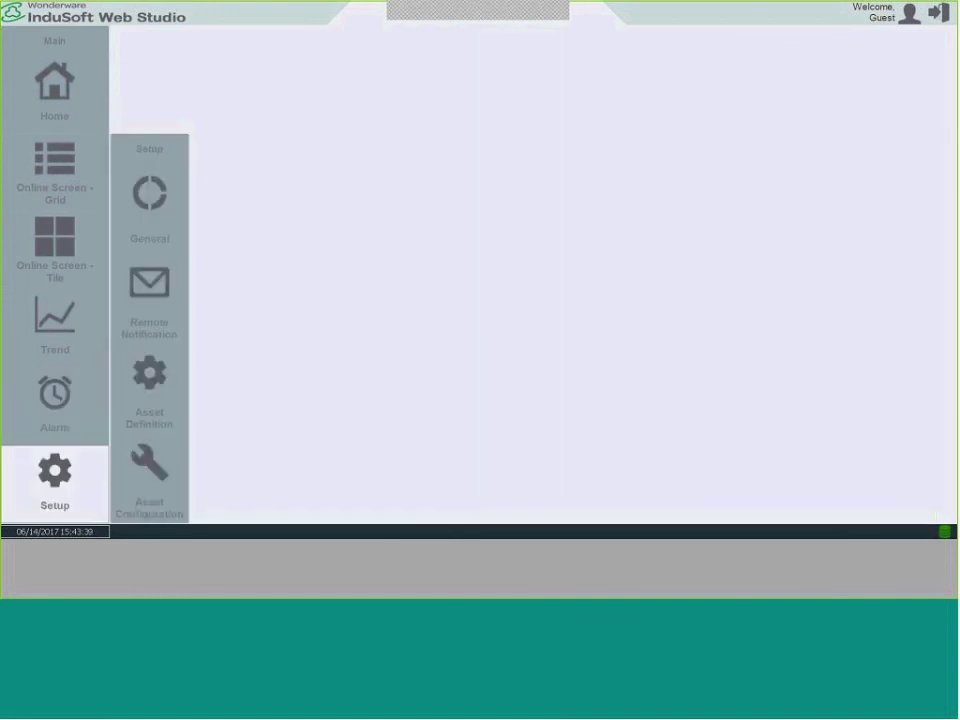
Start a new asset named RemoteIO, copied from cell A5 of the spreadsheet.
left_click(137, 493)
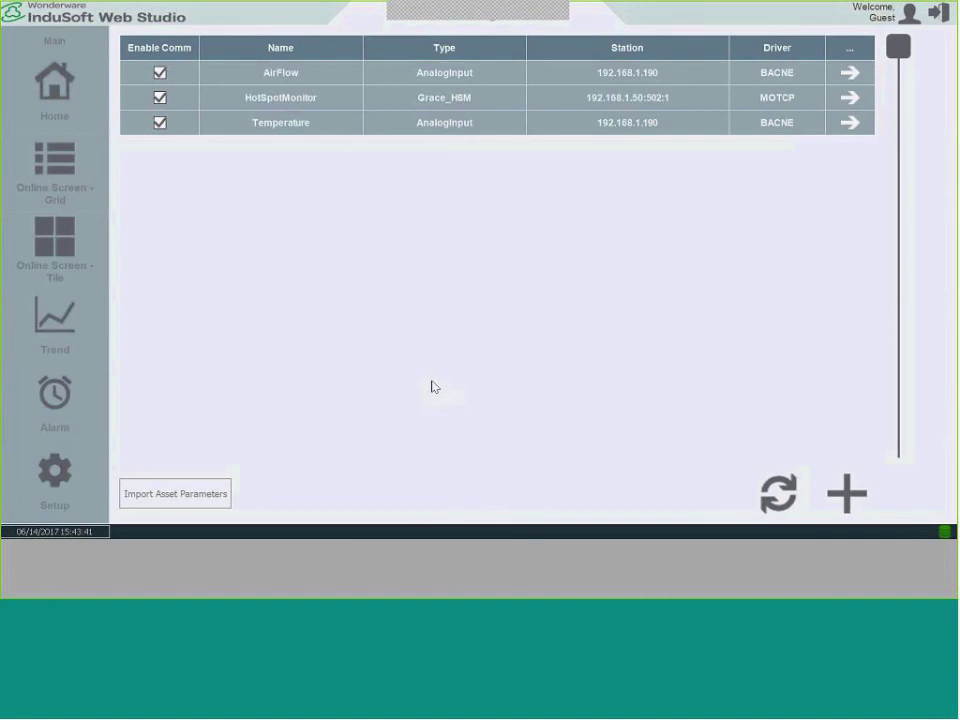
key("alt+Tab")
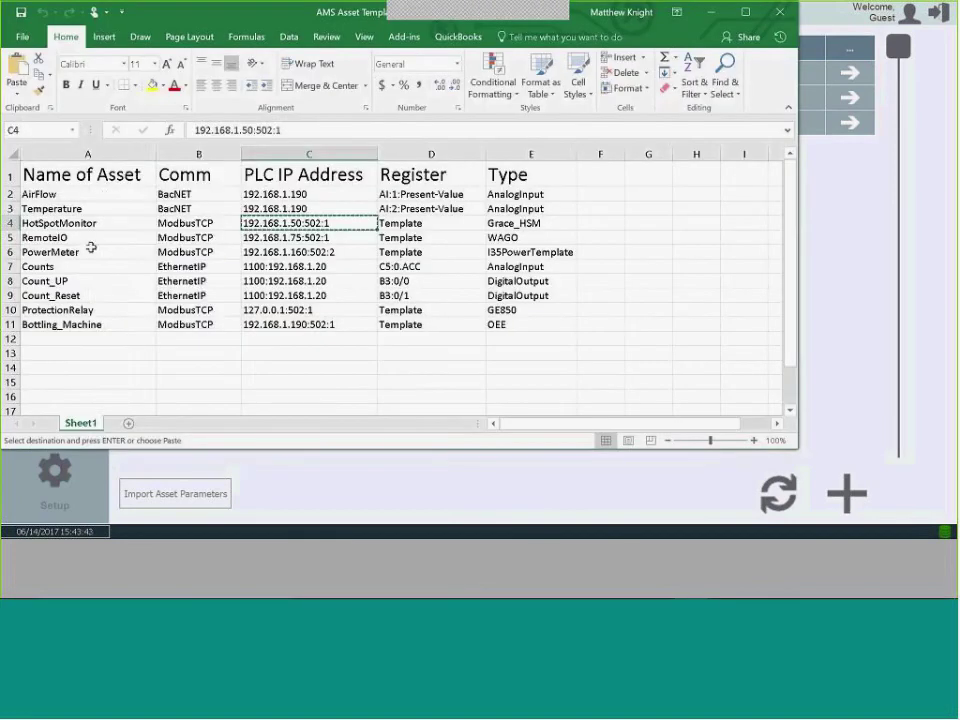
left_click(86, 237)
right_click(88, 237)
left_click(128, 266)
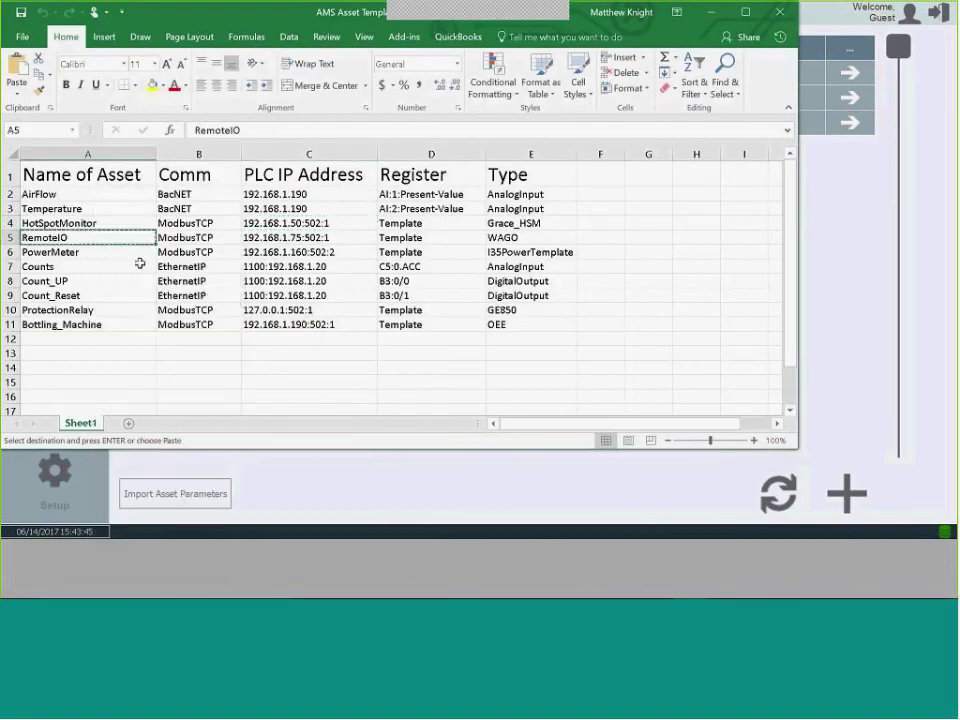
key("alt+Tab")
key("Tab")
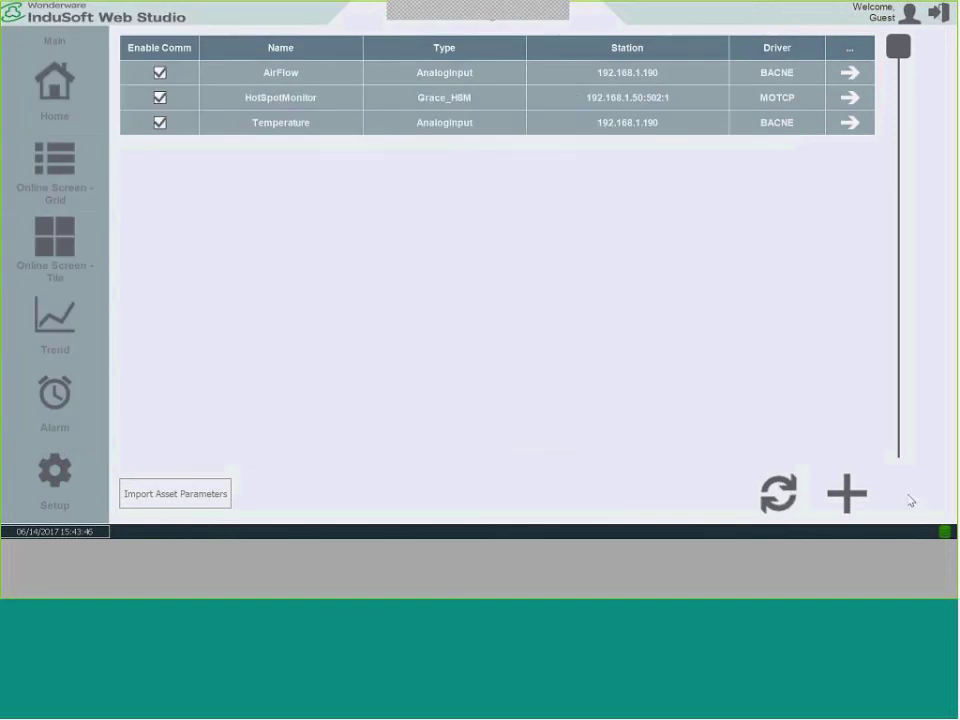
left_click(847, 494)
left_click(436, 182)
key("ctrl+v")
left_click(797, 374)
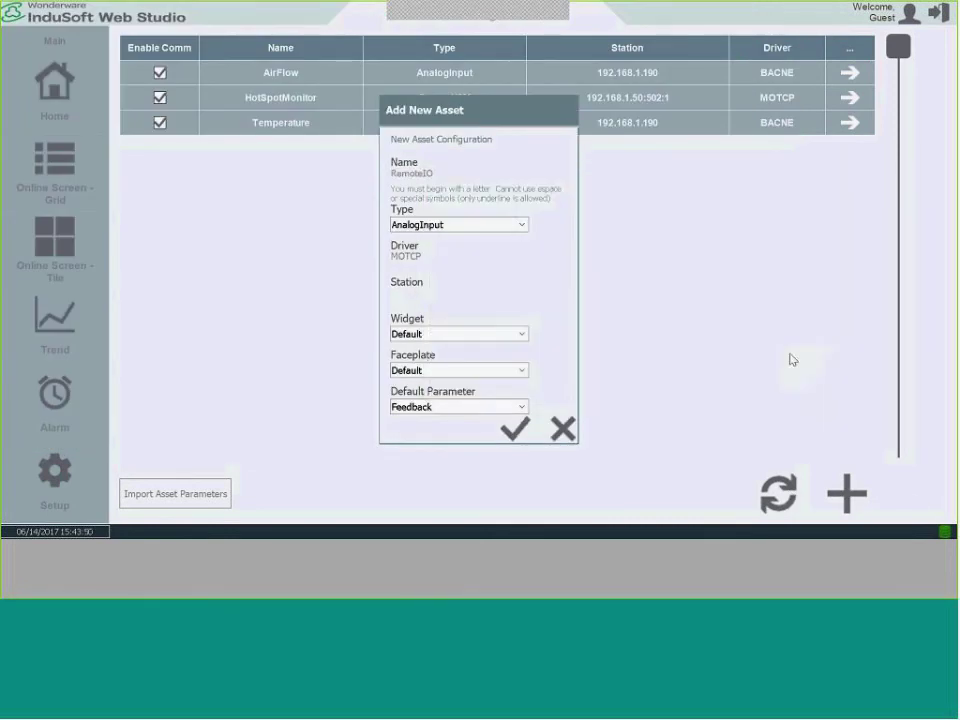
Set RemoteIO's type to Wago and its station to 192.168.1.75:502:1.
left_click(524, 226)
scroll(525, 276, "down", 7)
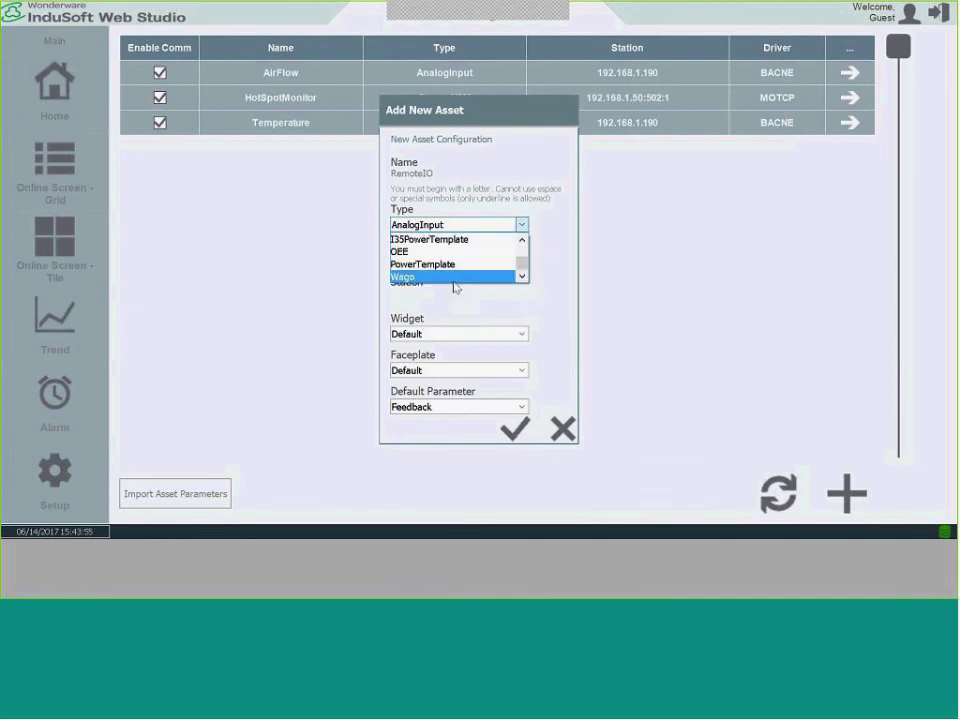
left_click(453, 280)
left_click(397, 302)
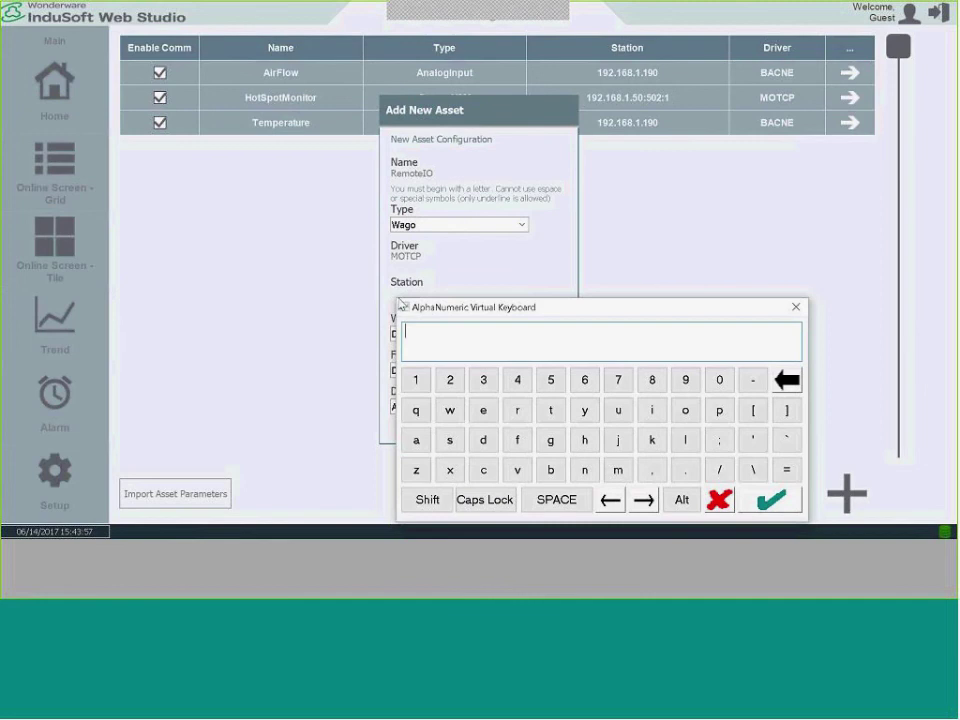
key("alt+Tab")
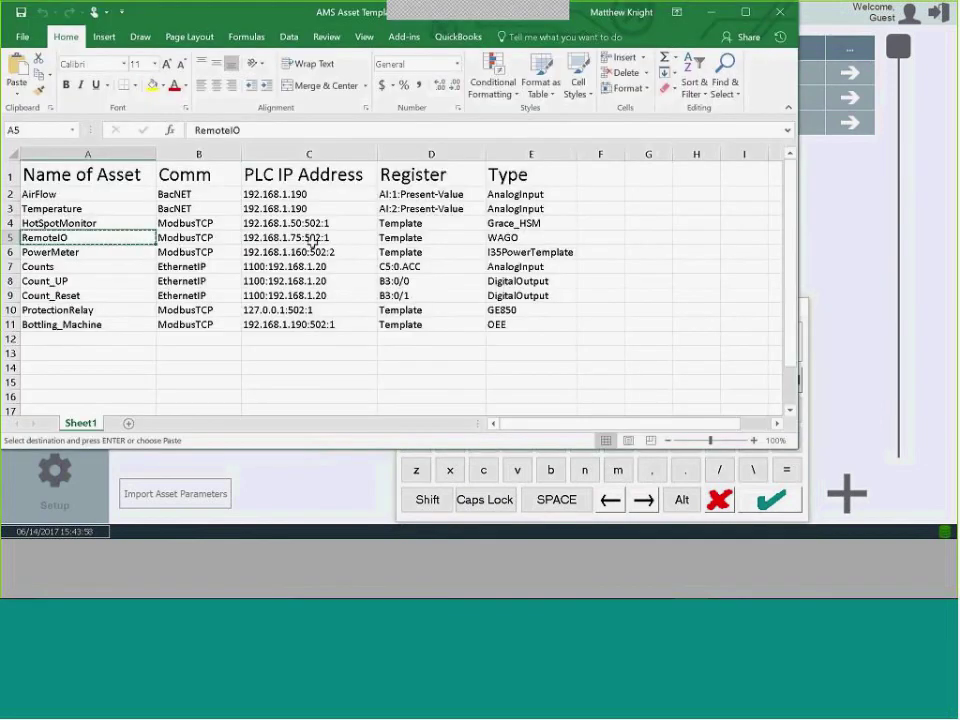
left_click(311, 239)
key("ctrl+c")
key("alt+Tab")
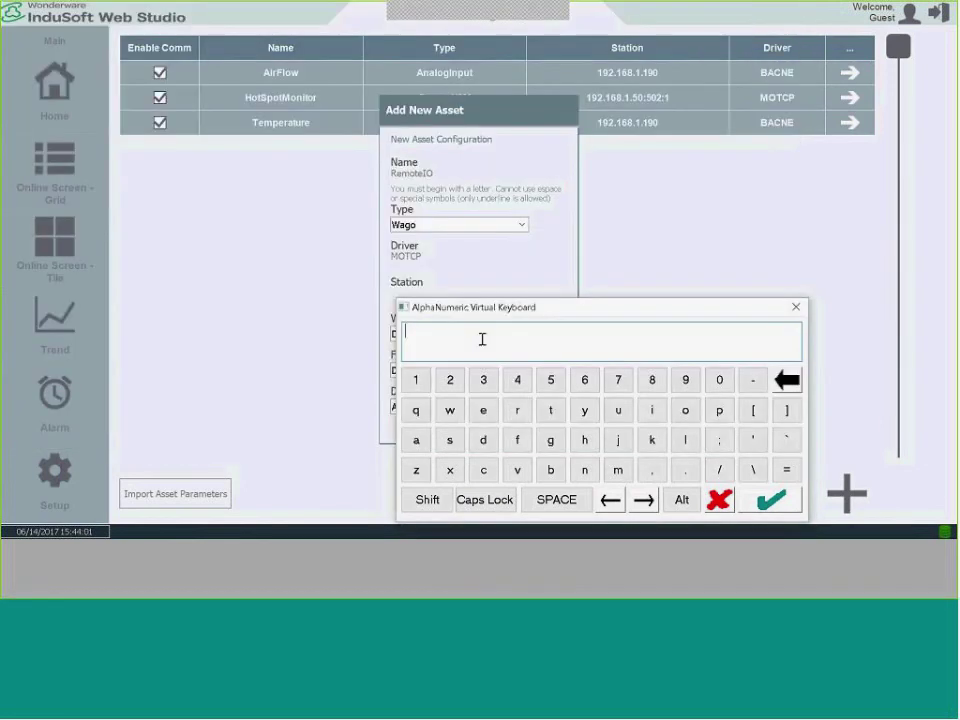
key("ctrl+v")
Add the RemoteIO asset, recreate the application, and show the live tiles.
left_click(771, 499)
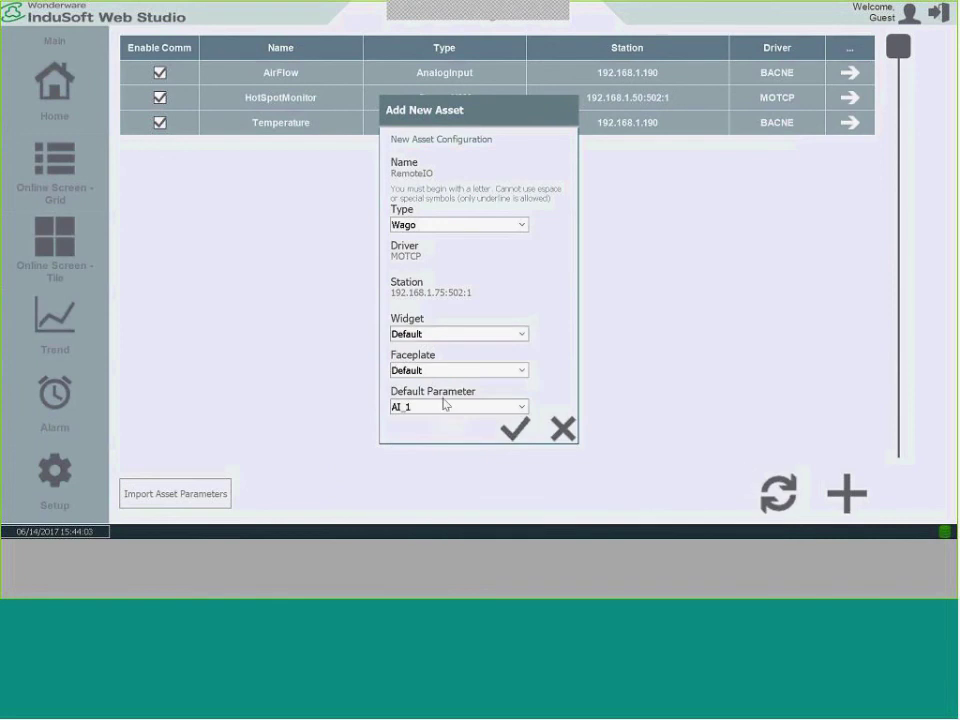
left_click(517, 437)
left_click(318, 494)
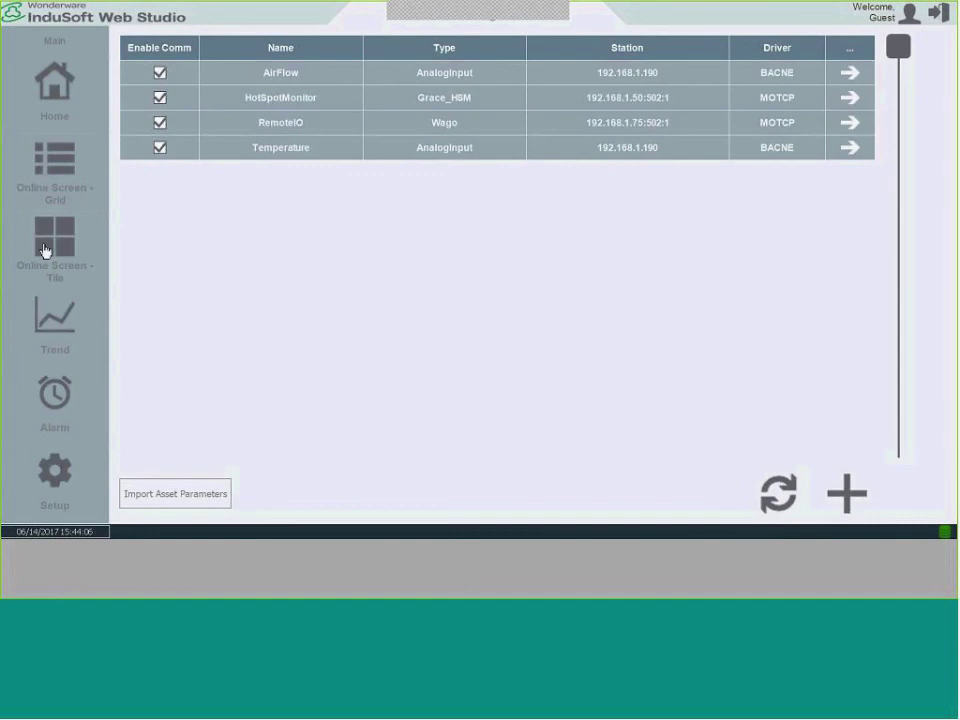
left_click(44, 250)
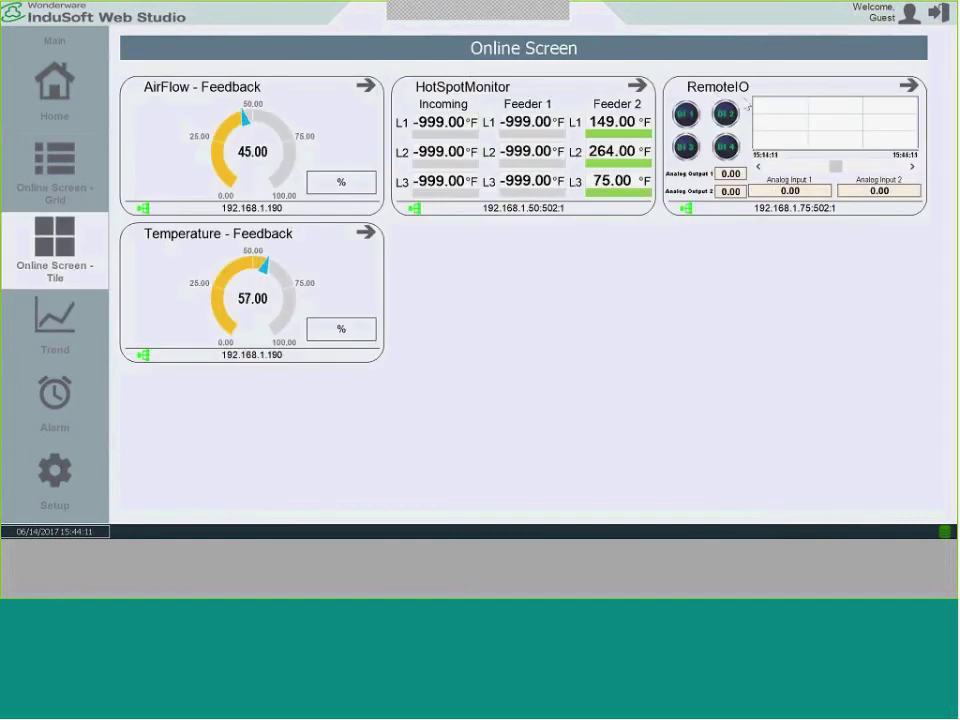
In RemoteIO's detail view, toggle a digital output and raise Analog Outputs 1 and 2.
left_click(906, 88)
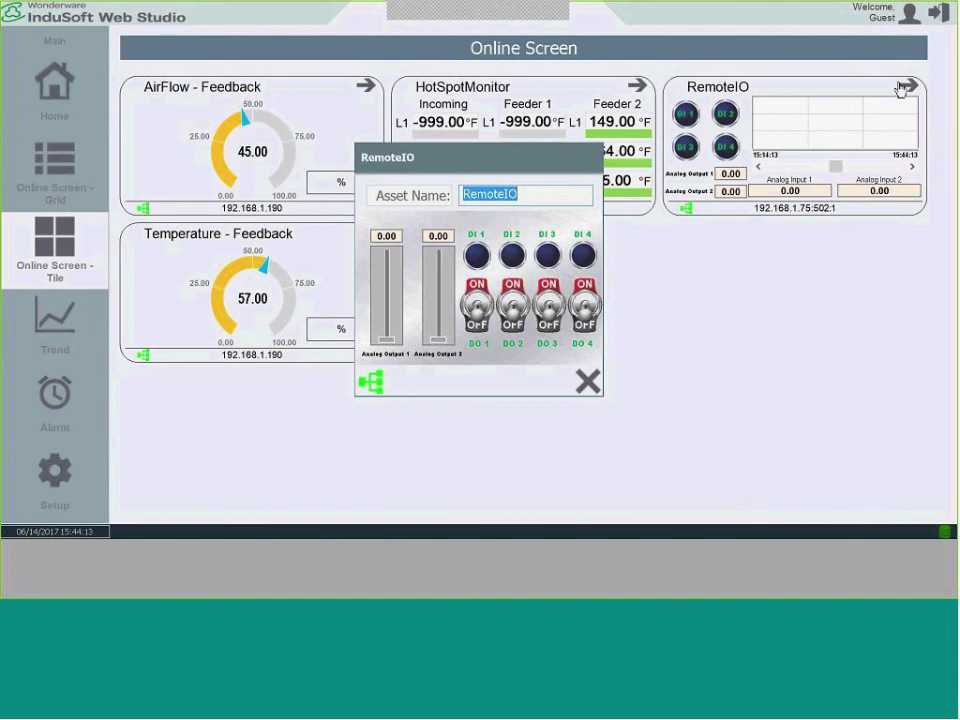
left_click(510, 288)
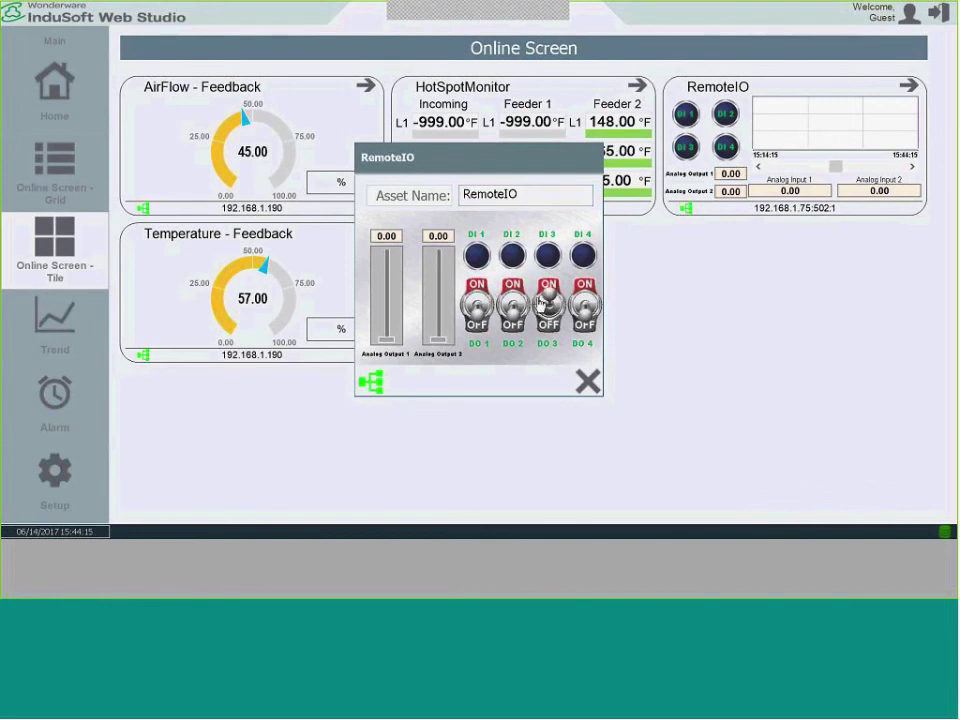
left_click_drag(437, 340, 437, 262)
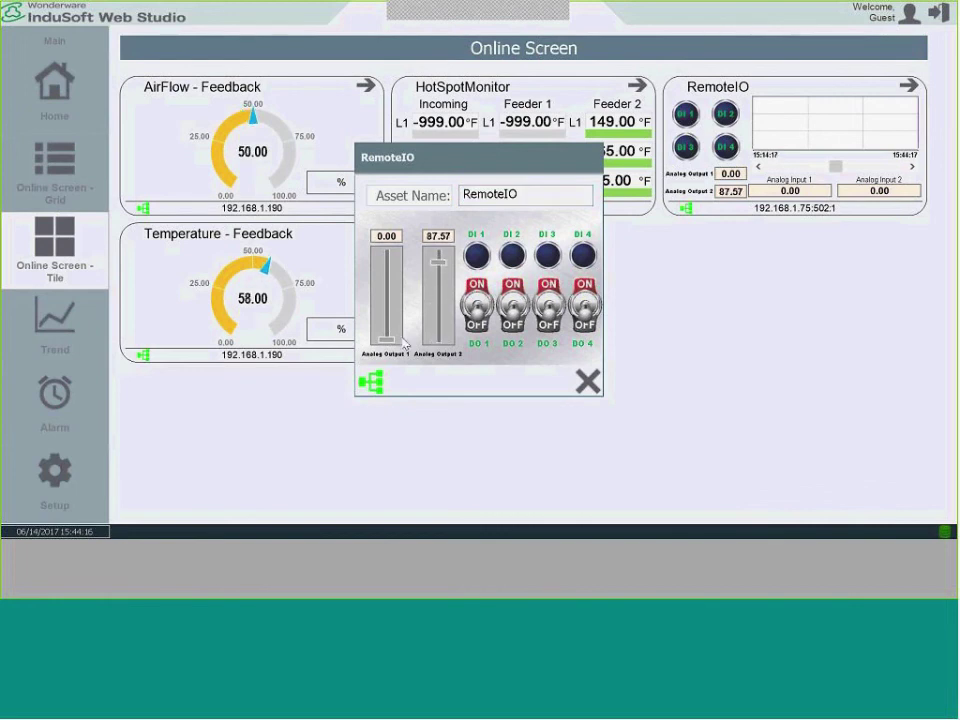
left_click_drag(387, 338, 387, 250)
left_click(588, 381)
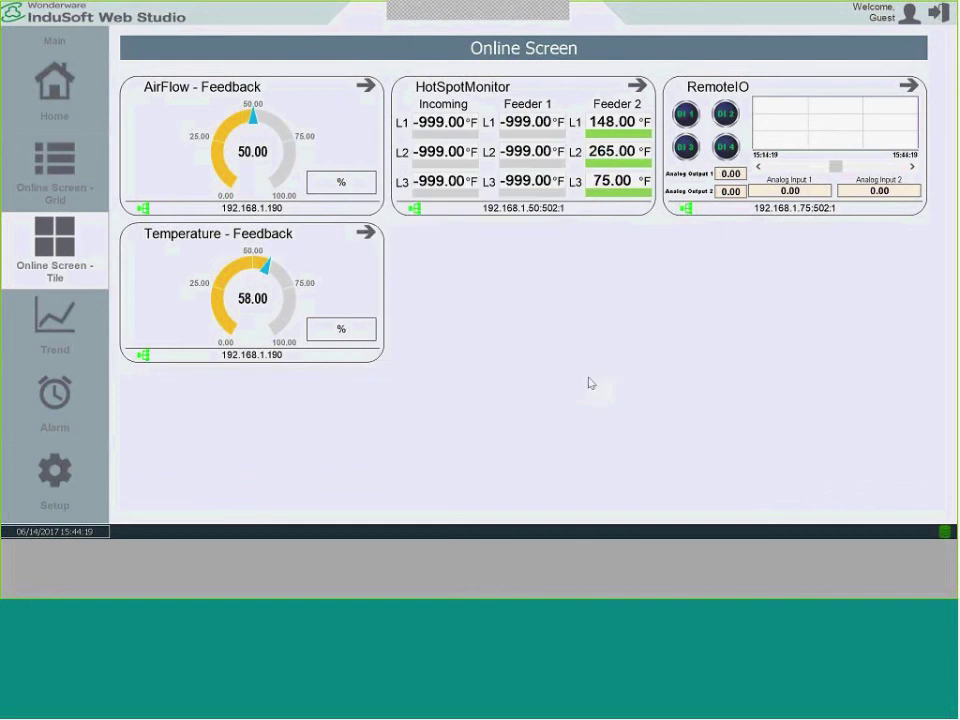
Start a new asset named PowerMeter, copied from cell A6 of the spreadsheet.
left_click(62, 489)
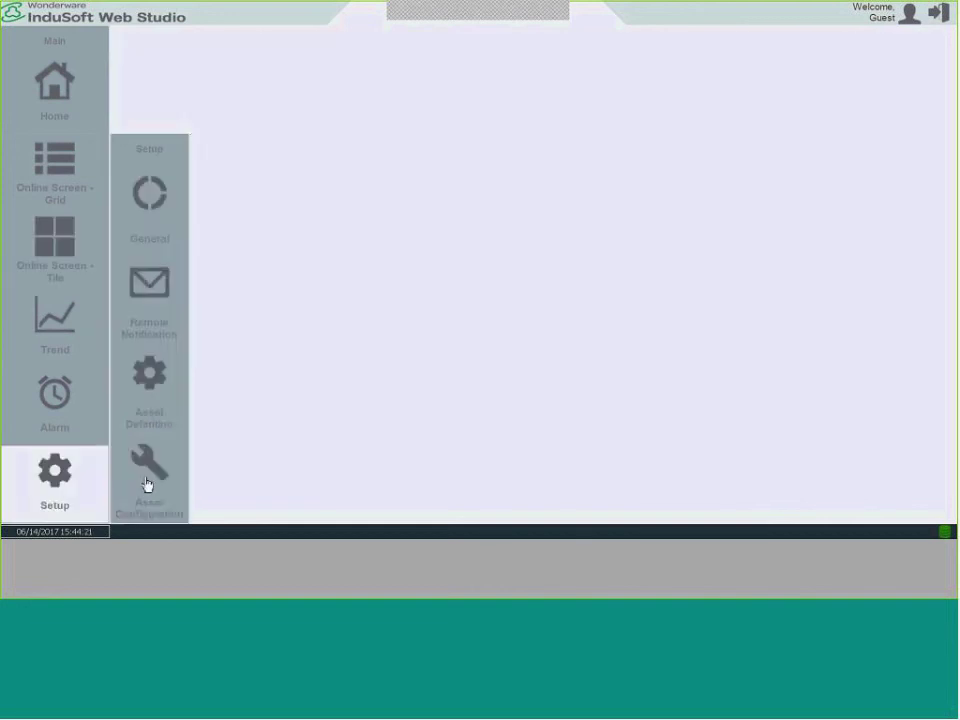
key("alt+Tab")
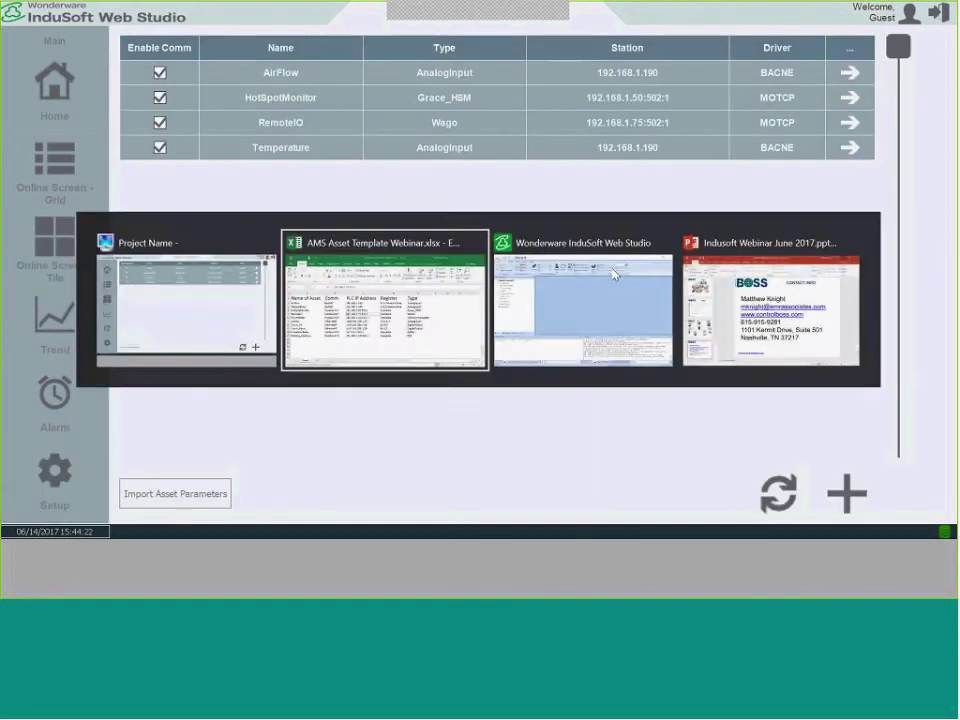
left_click(119, 253)
right_click(119, 253)
left_click(150, 276)
key("alt+Tab")
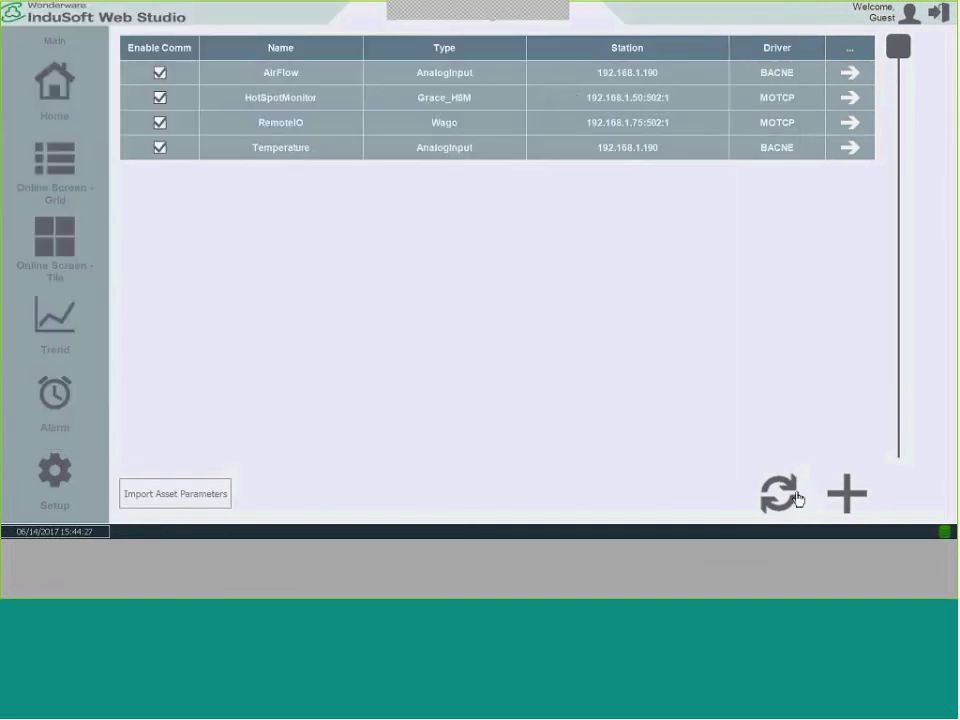
left_click(846, 493)
left_click(410, 184)
key("ctrl+v")
left_click(785, 374)
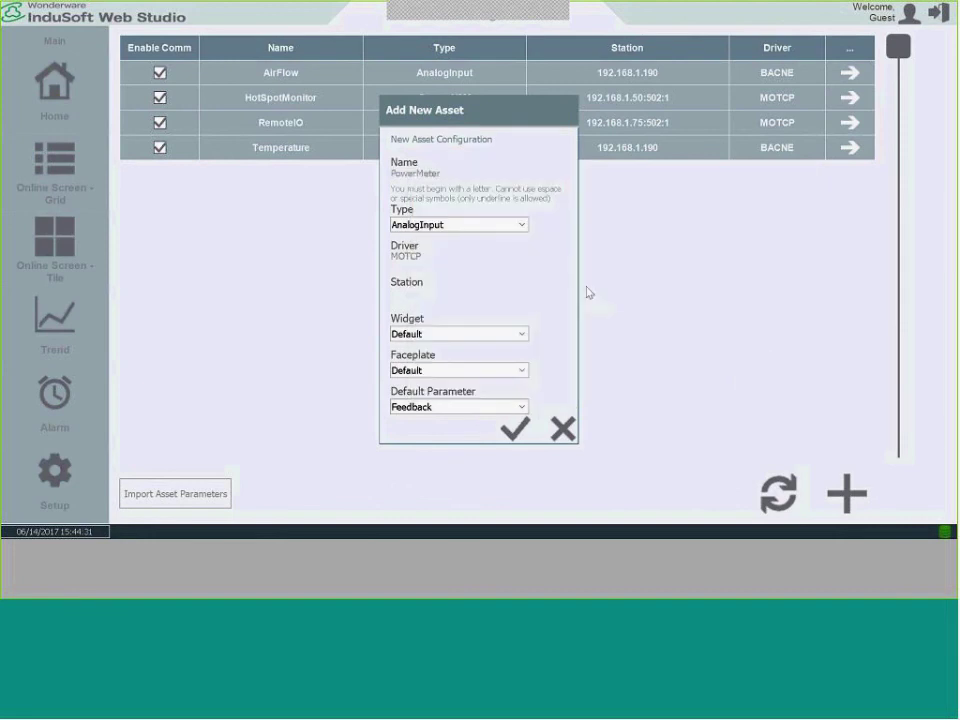
Set PowerMeter's type to I35PowerTemplate.
left_click(522, 225)
scroll(522, 270, "down", 2)
scroll(522, 280, "down", 2)
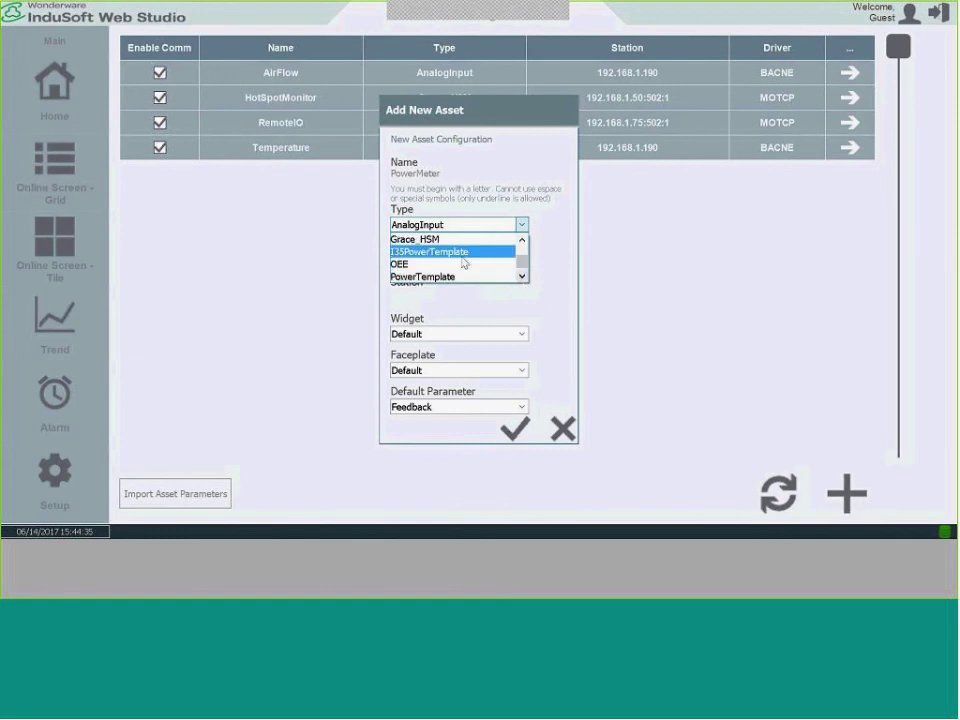
left_click(463, 252)
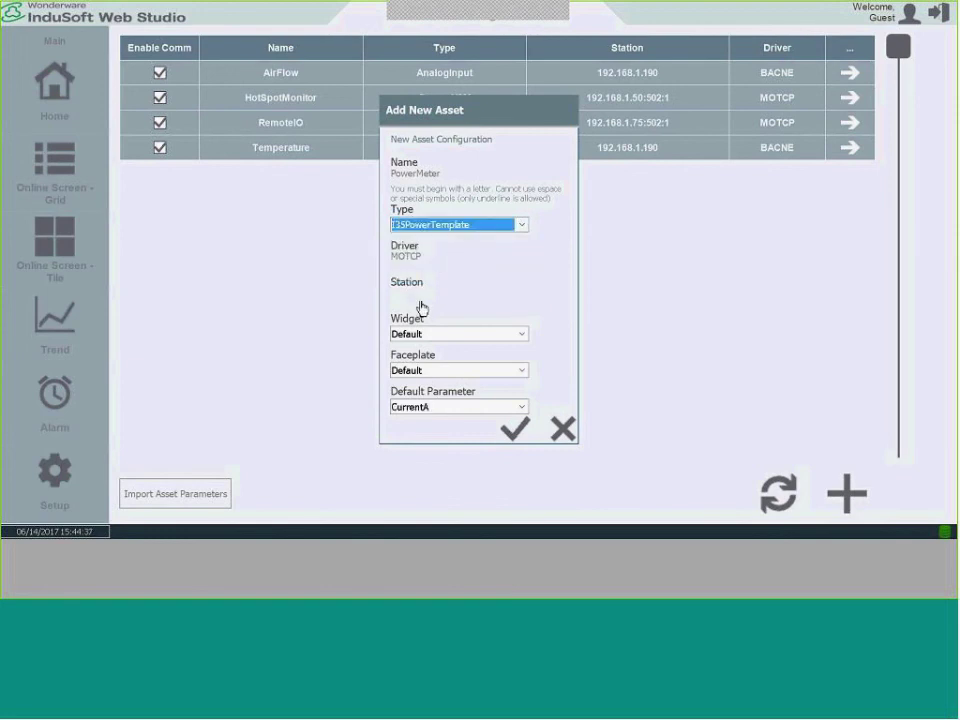
Give PowerMeter station 192.168.1.160:502:2, save it, and recreate the application.
key("alt+Tab")
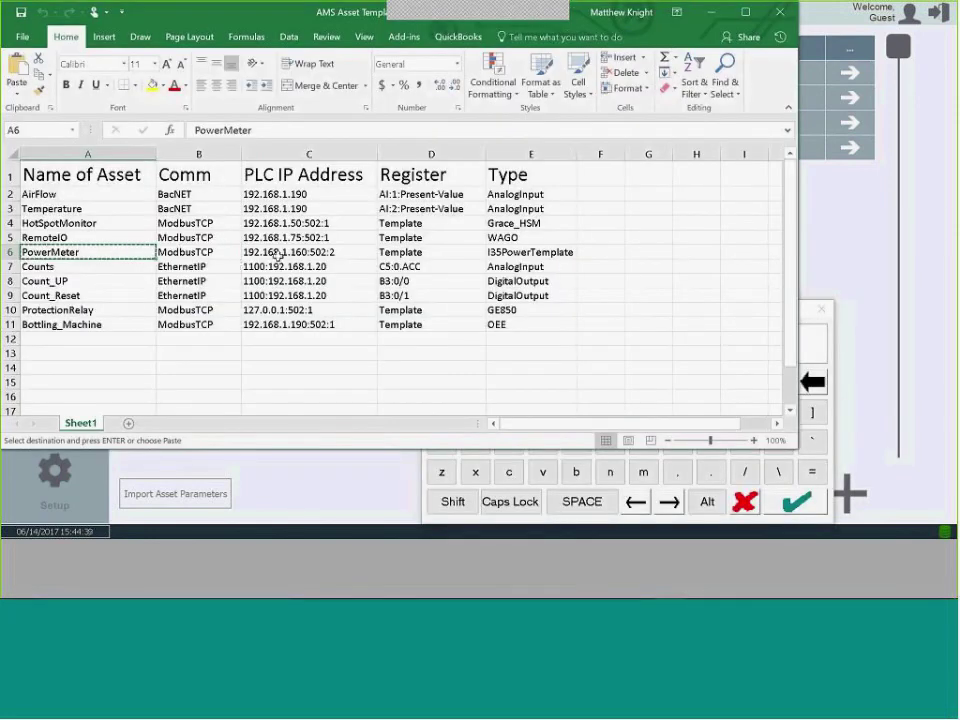
key("ctrl+c")
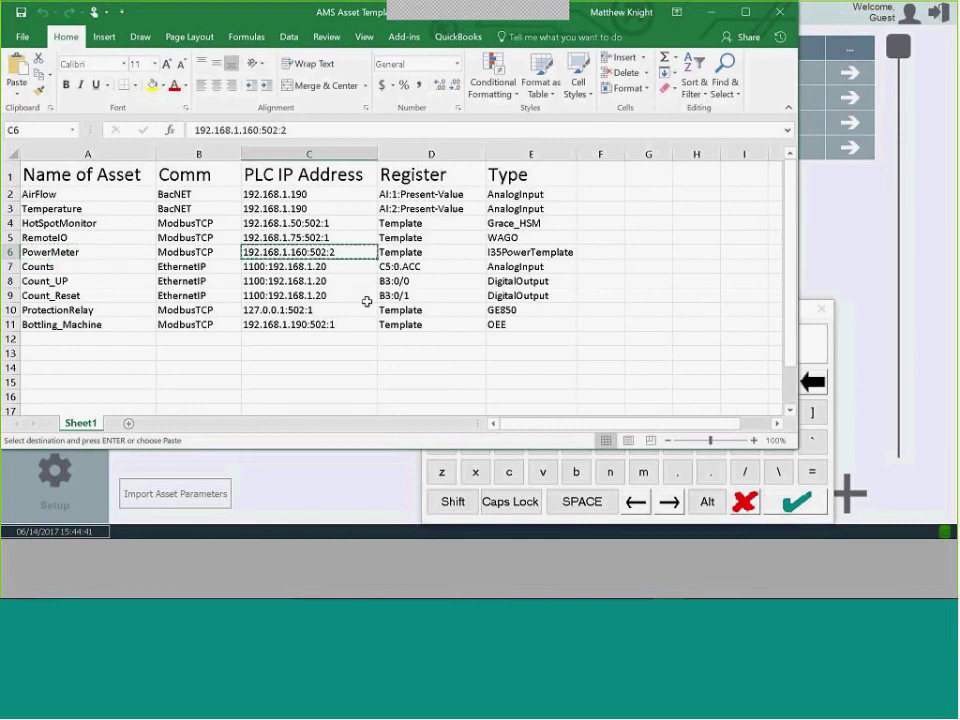
key("alt+Tab")
key("ctrl+v")
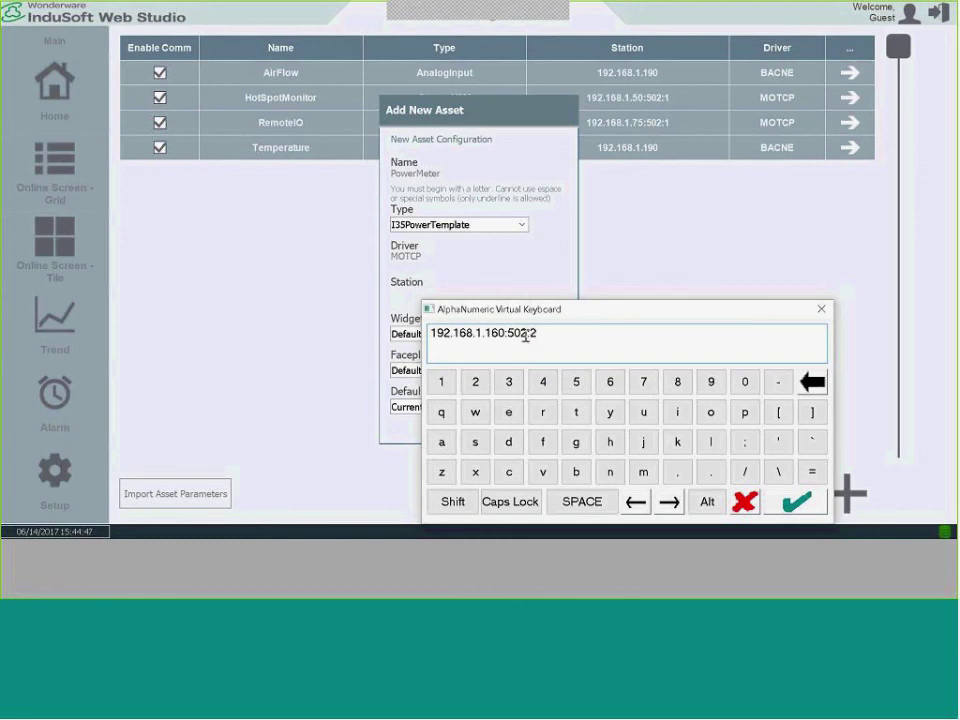
left_click(796, 500)
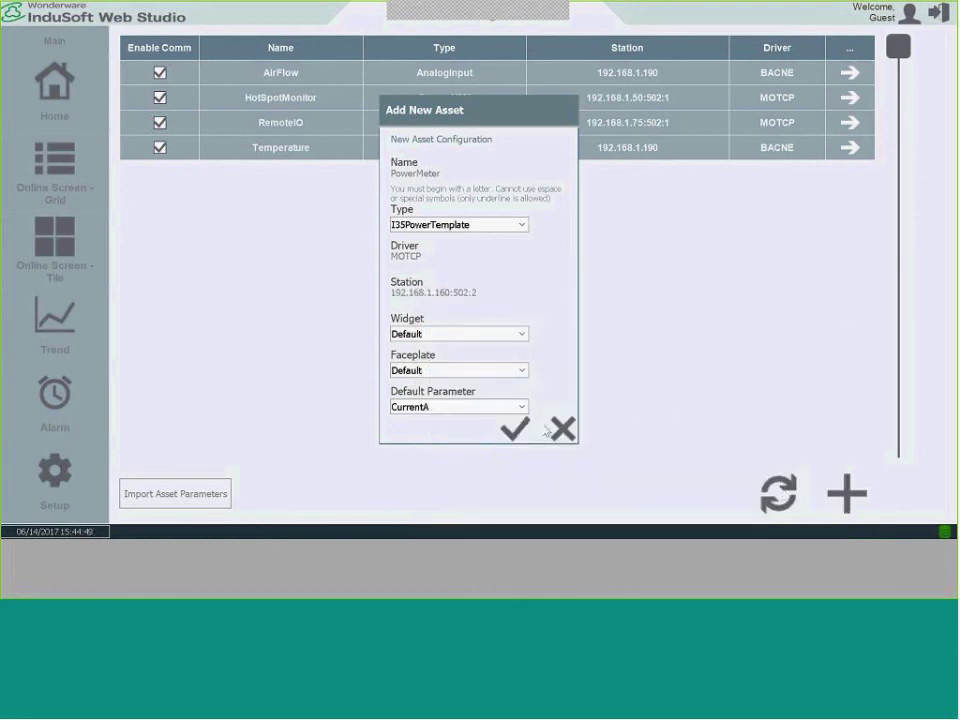
left_click(515, 428)
left_click(320, 494)
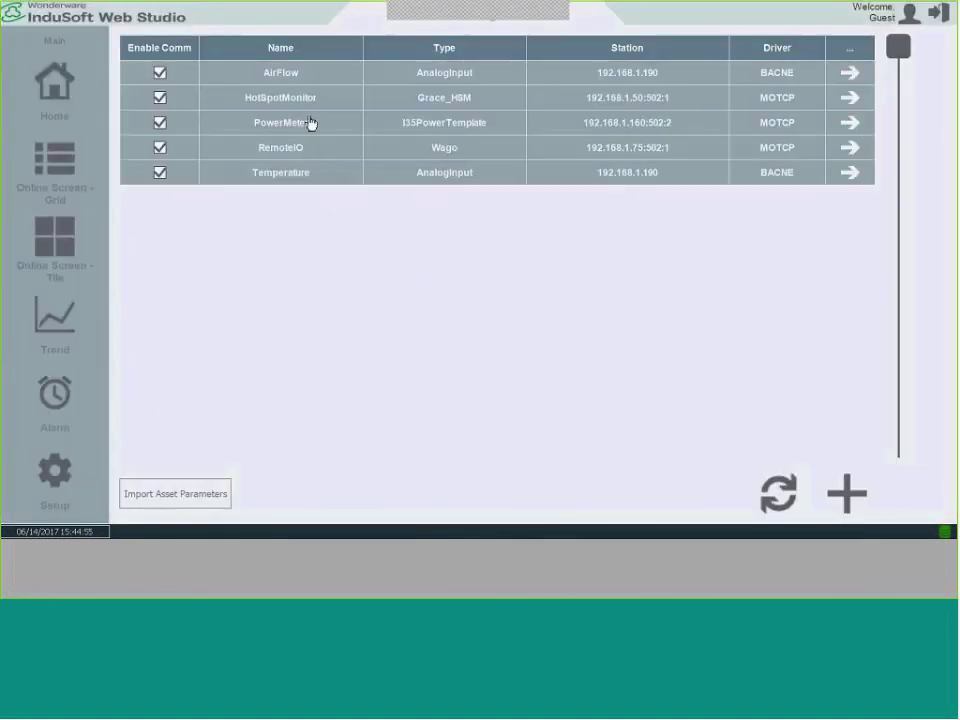
left_click(848, 123)
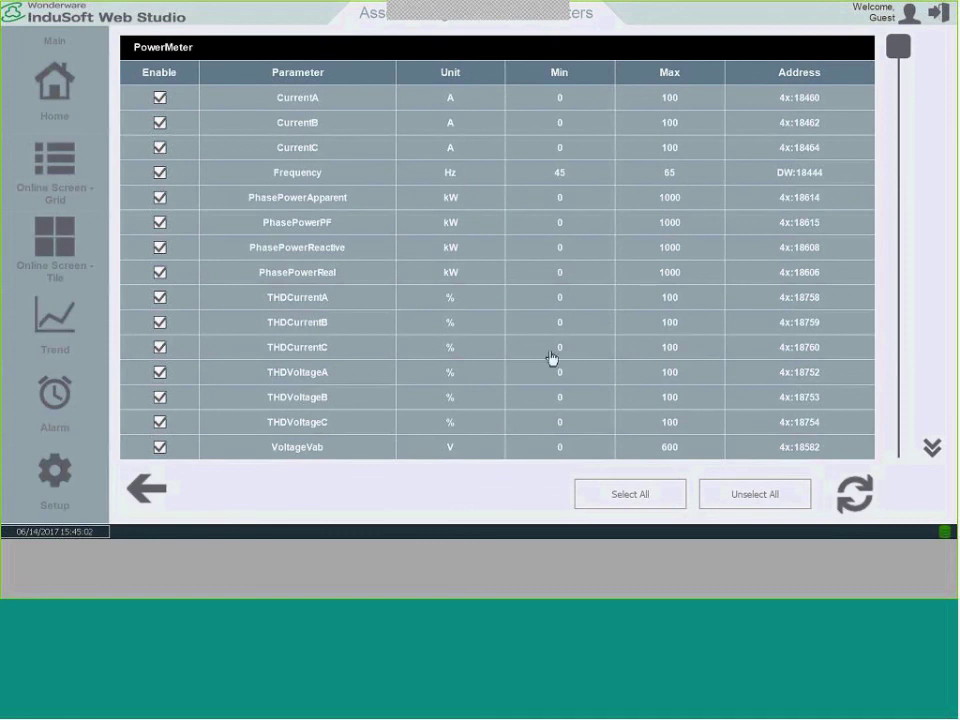
Page through PowerMeter's parameters, then show its live tile with Van voltage 118.68 and 0.30 A.
left_click(930, 447)
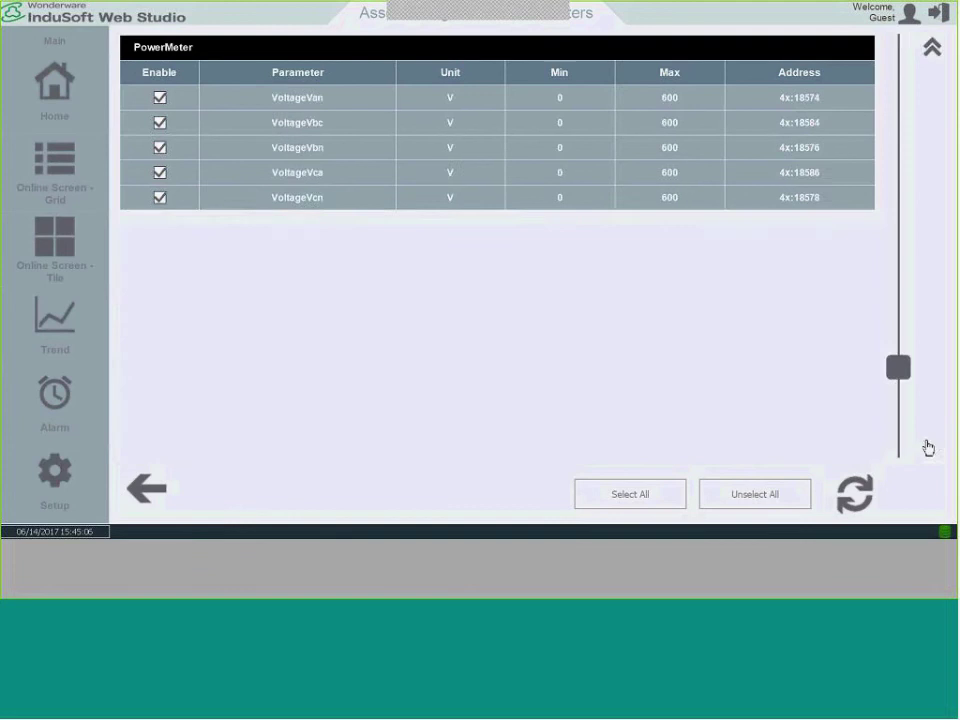
left_click(934, 46)
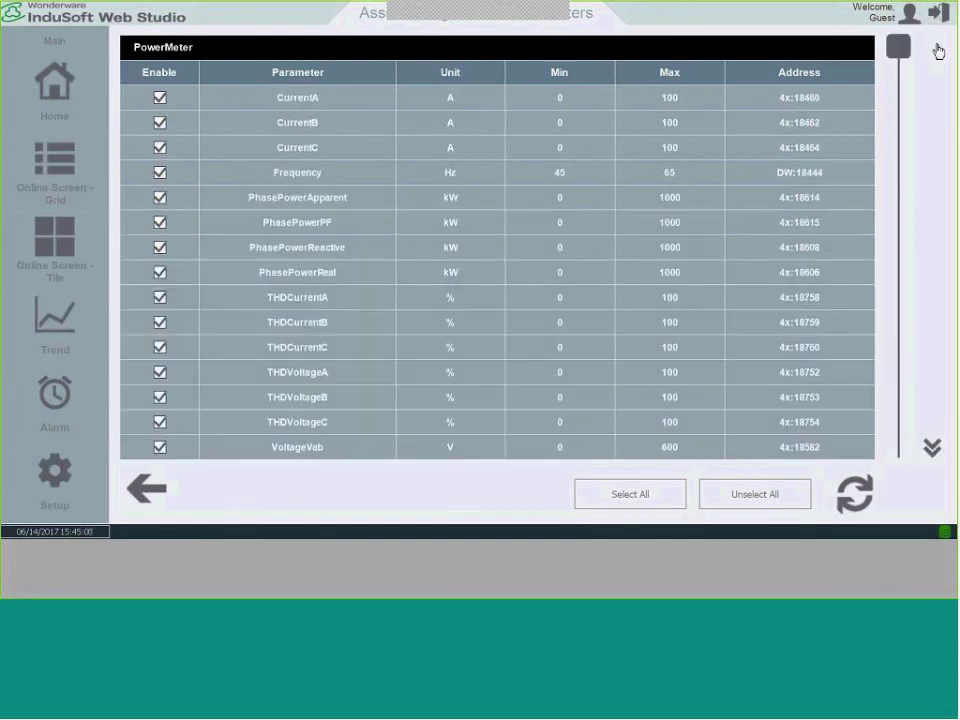
left_click(59, 244)
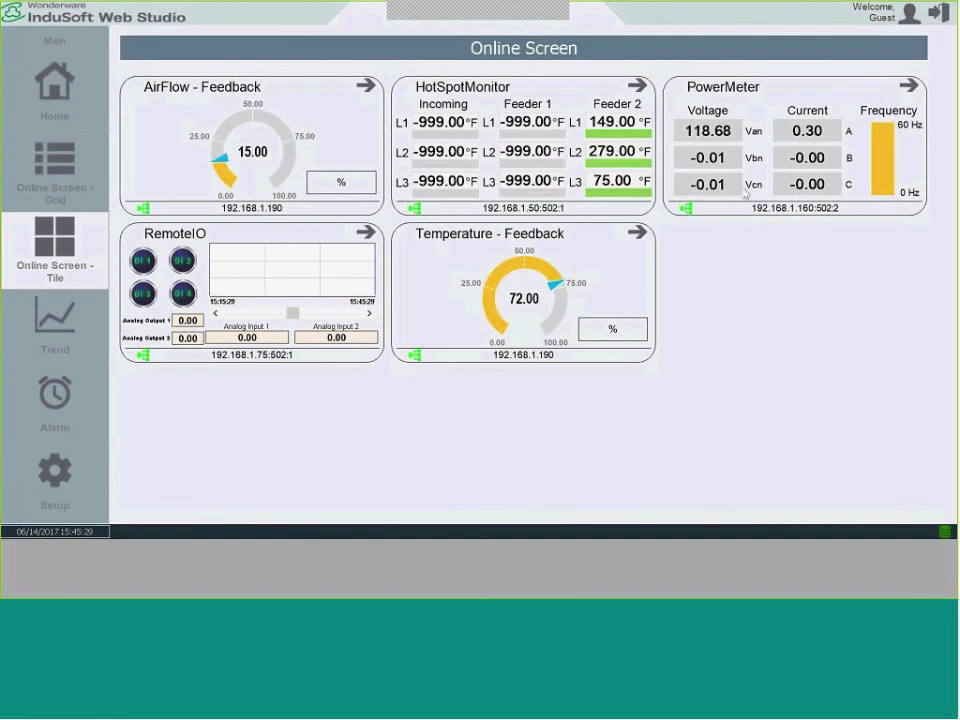
Check RemoteIO's popup and PowerMeter's live voltage, current, THD and 60 Hz, then open Setup.
left_click(365, 231)
left_click(590, 384)
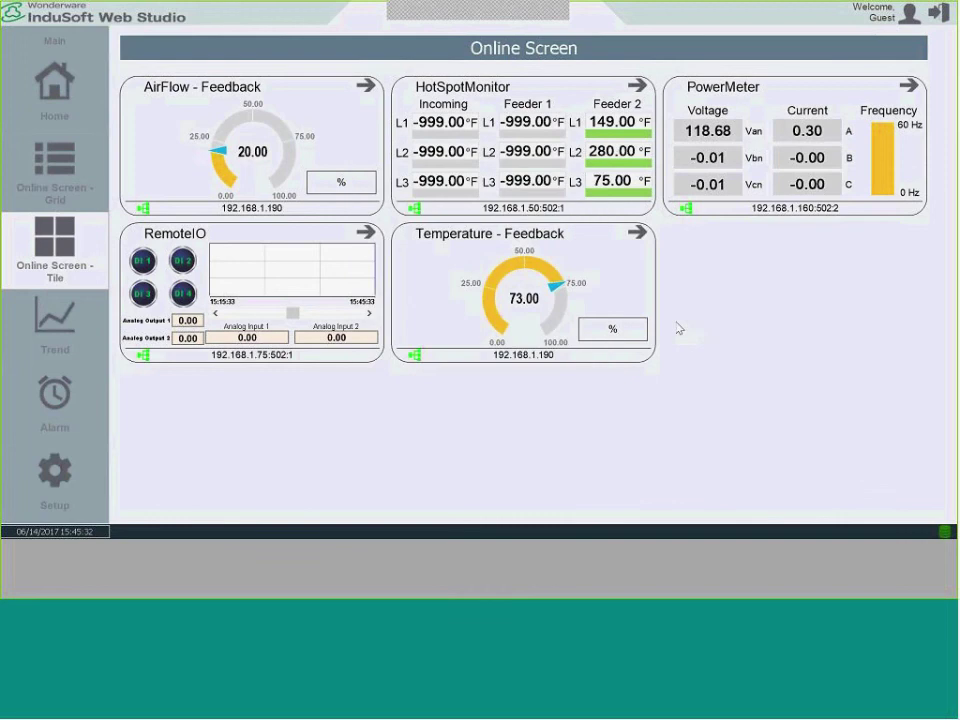
left_click(908, 86)
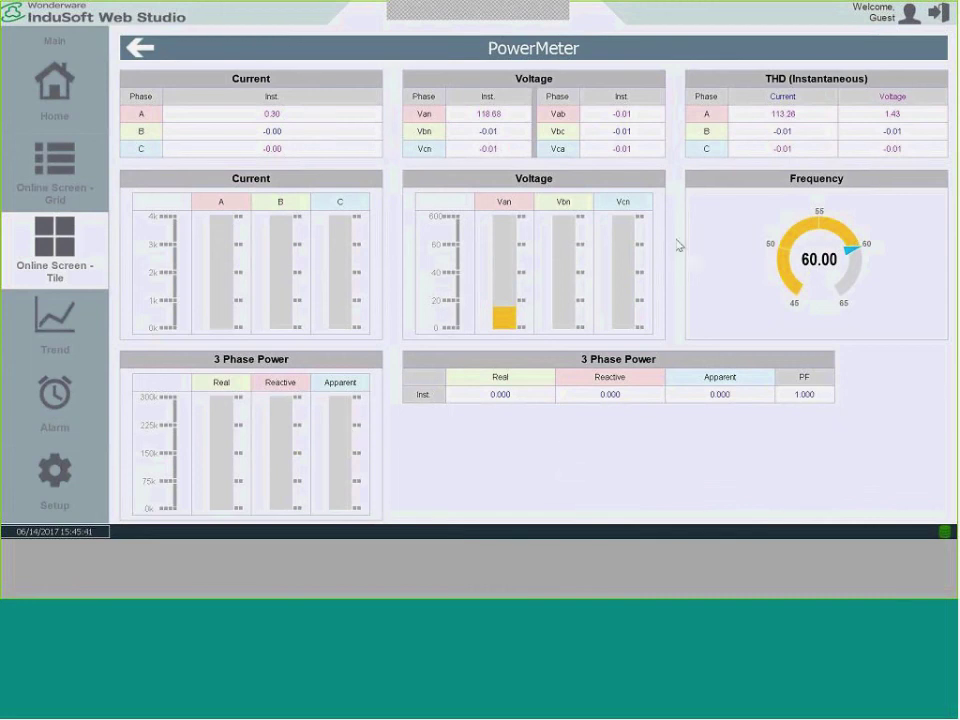
left_click(140, 52)
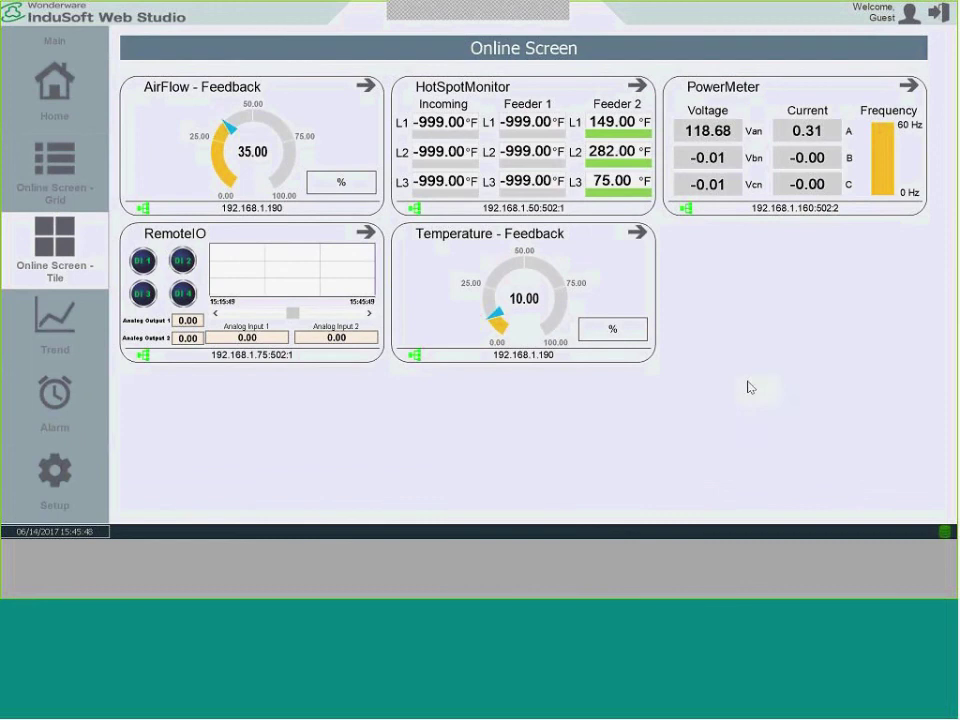
left_click(55, 475)
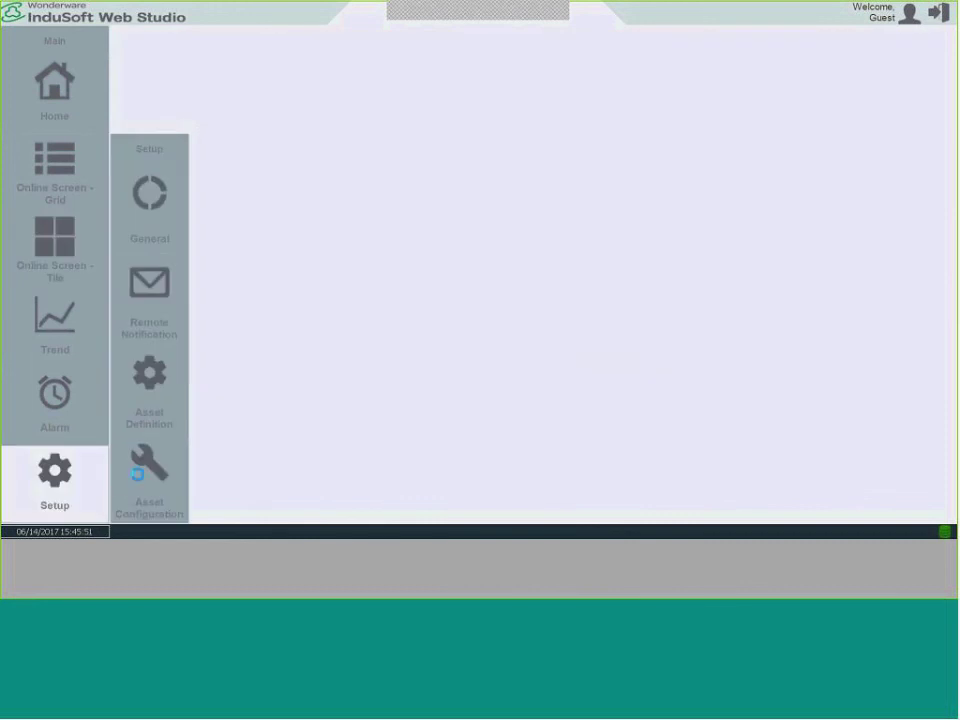
Start a new asset named Counts, copied from cell A7 of the Excel template.
left_click(120, 486)
key("alt+Tab")
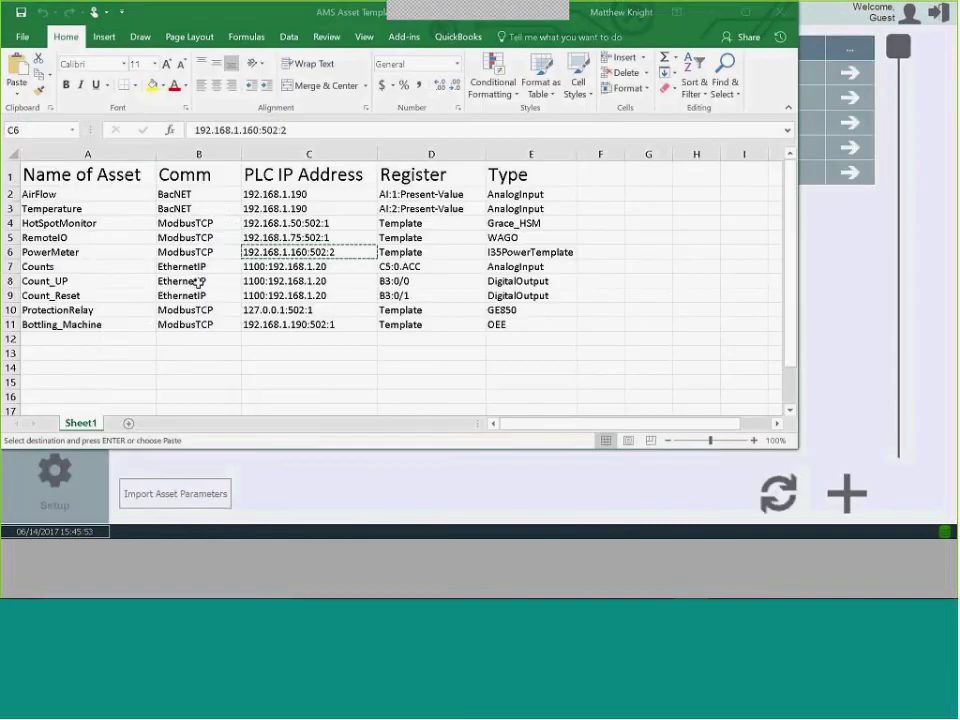
left_click(141, 262)
right_click(83, 263)
left_click(110, 293)
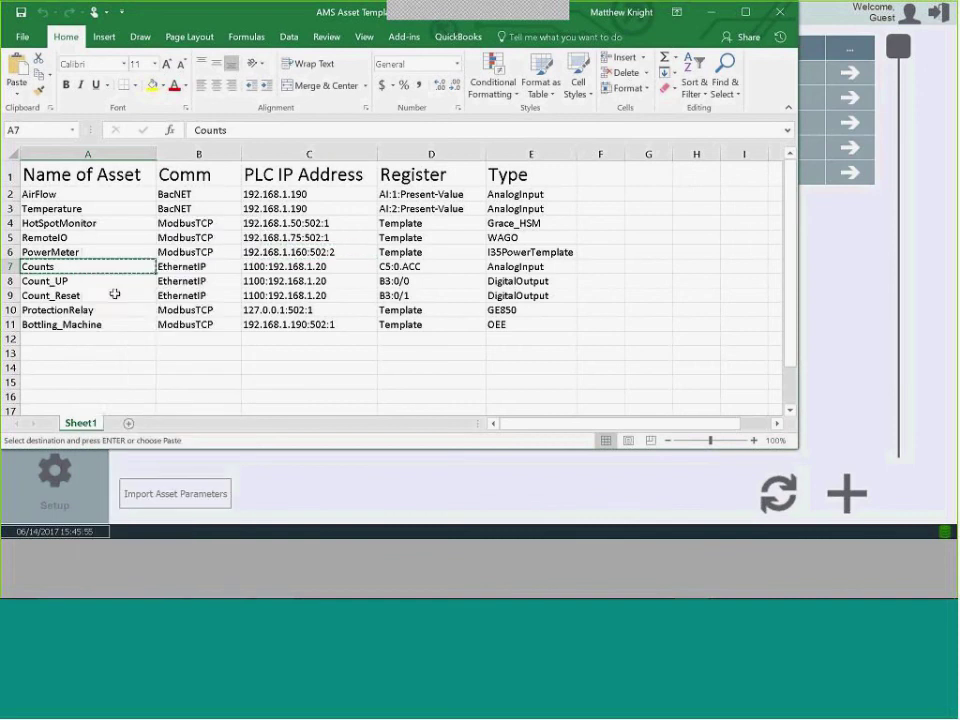
key("alt+Tab")
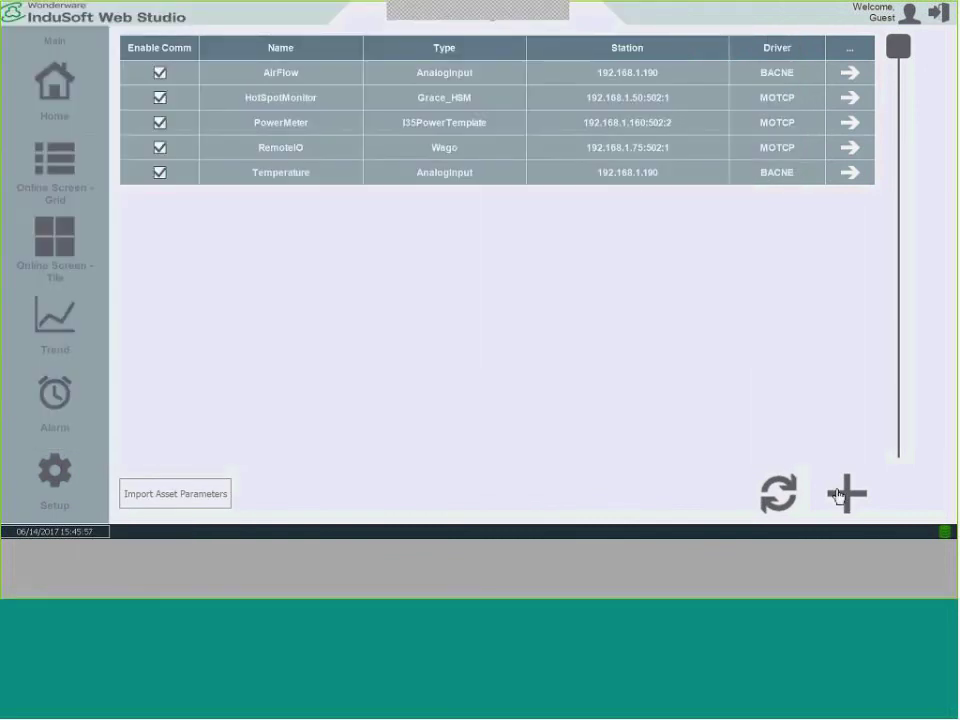
left_click(845, 495)
left_click(440, 186)
key("ctrl+v")
left_click(810, 385)
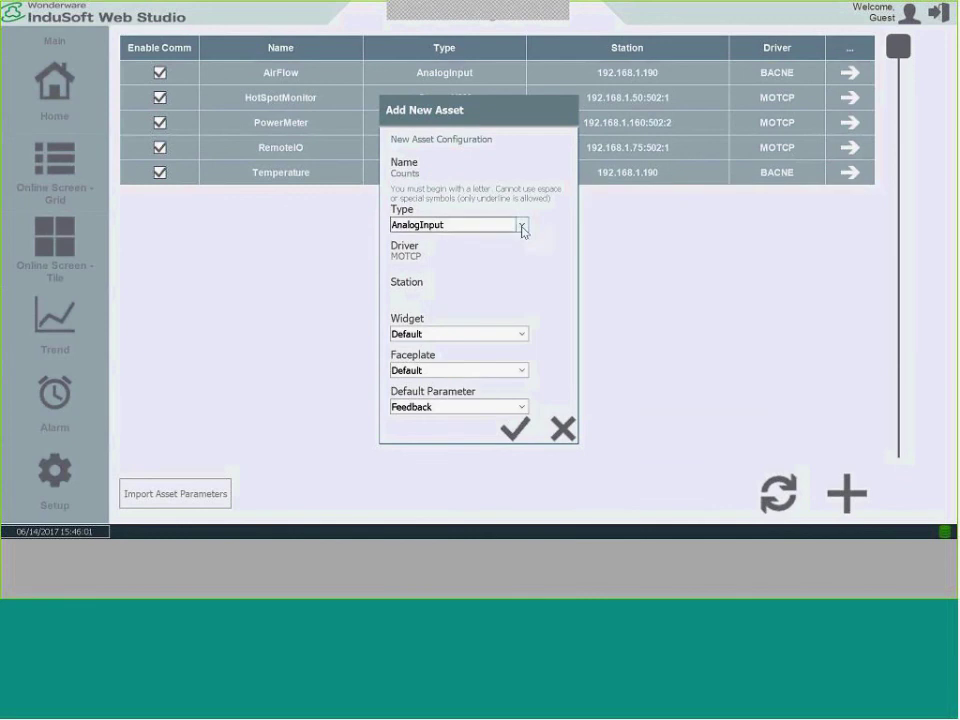
Set the Counts asset's driver to ABCIP.
left_click(411, 255)
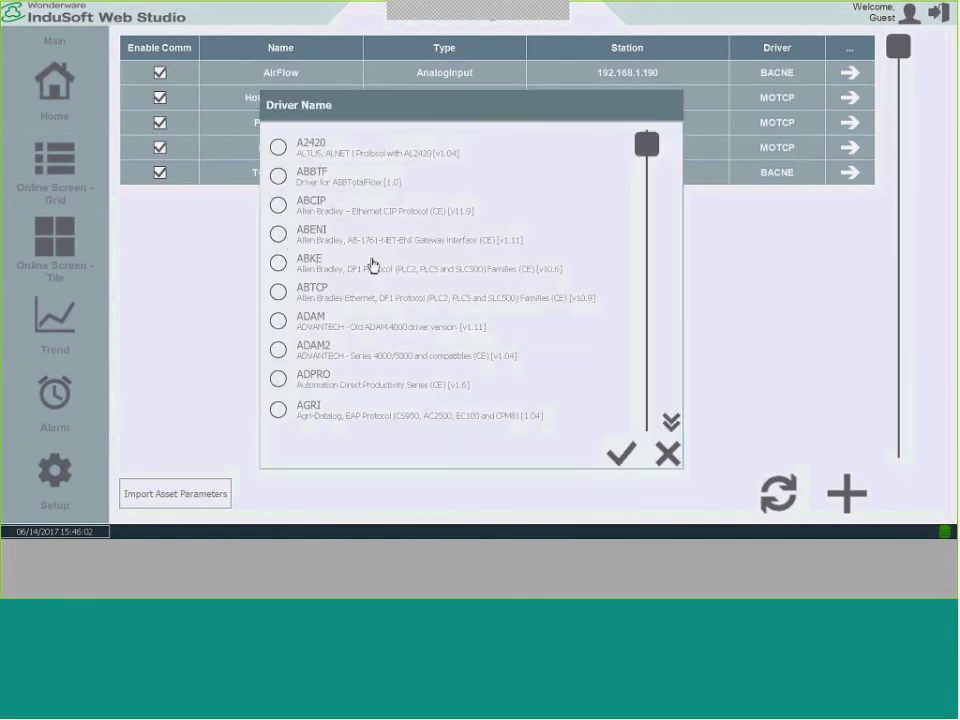
left_click(279, 293)
left_click(279, 206)
left_click(619, 453)
Give Counts station 1100:192.168.1.20 and save the asset.
left_click(433, 305)
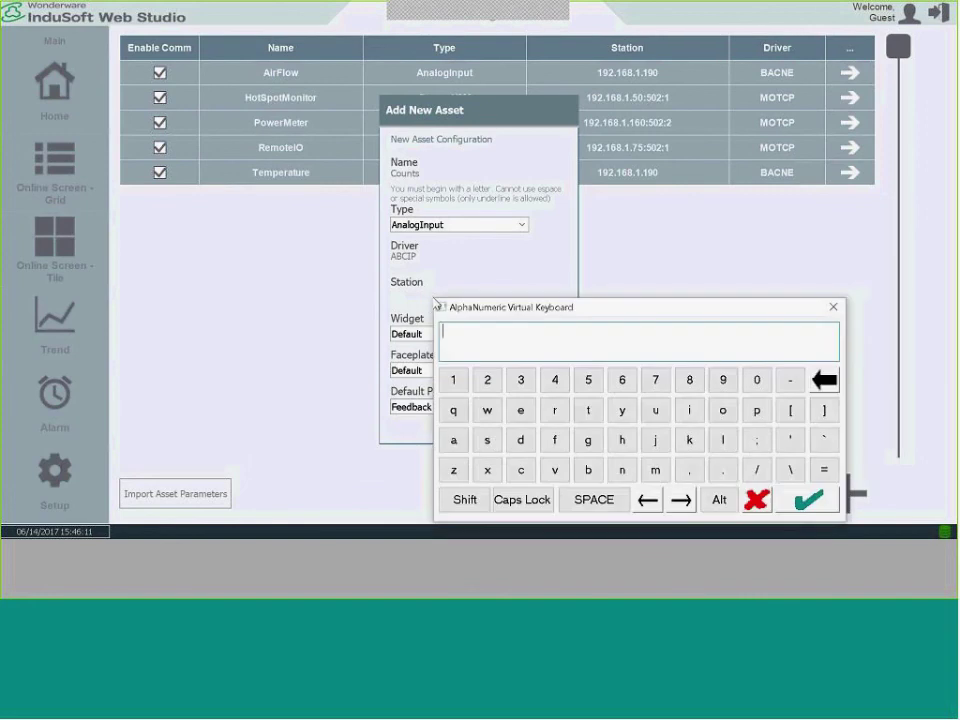
key("alt+Tab")
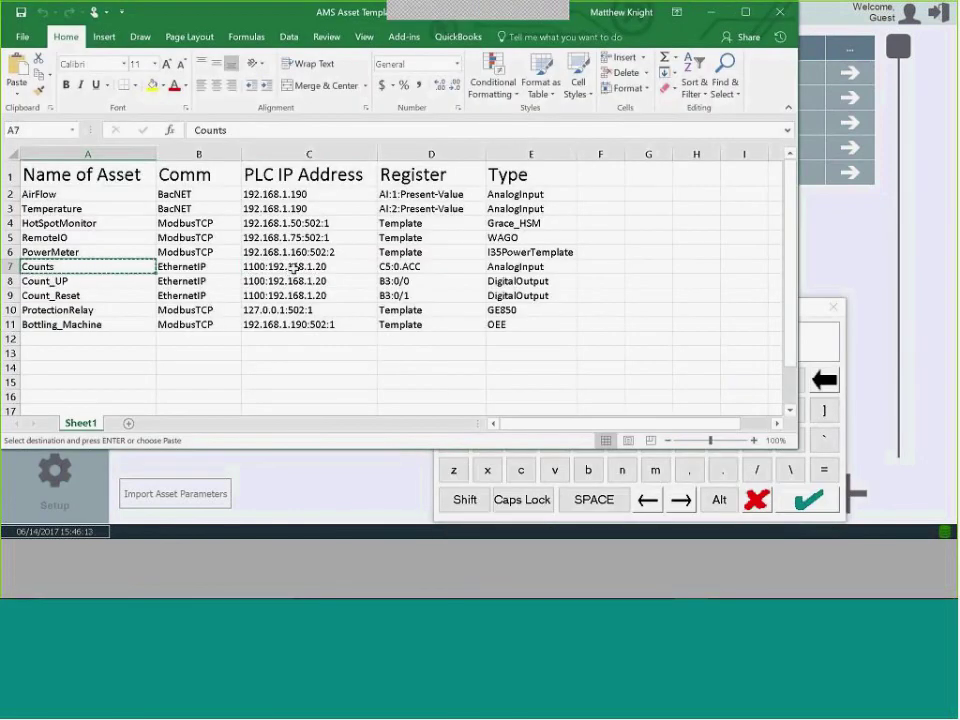
left_click(293, 267)
key("alt+Tab")
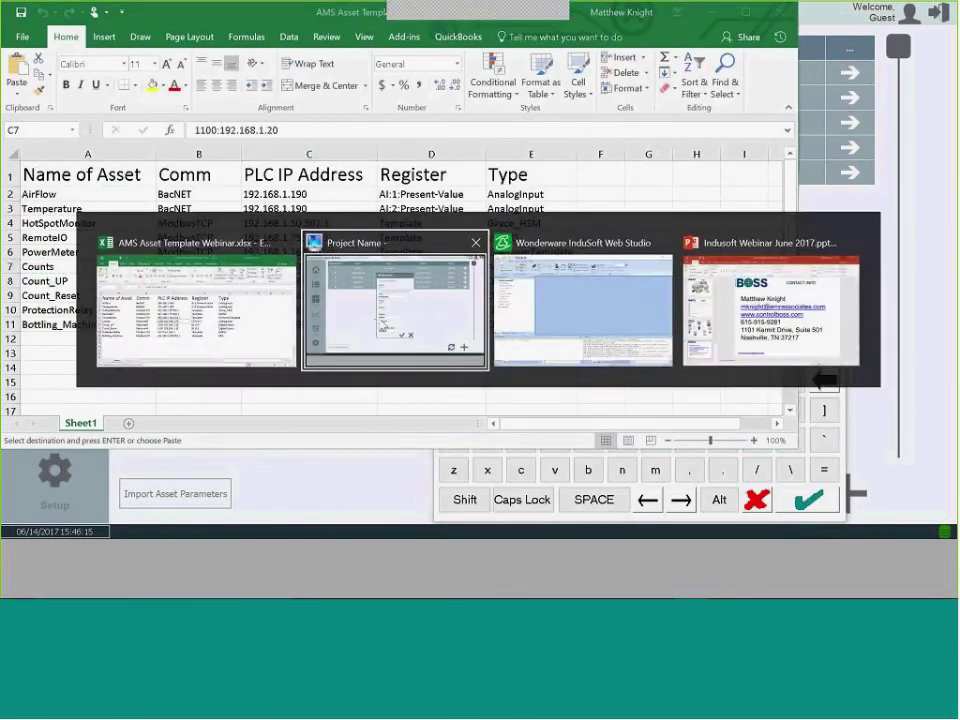
key("ctrl+v")
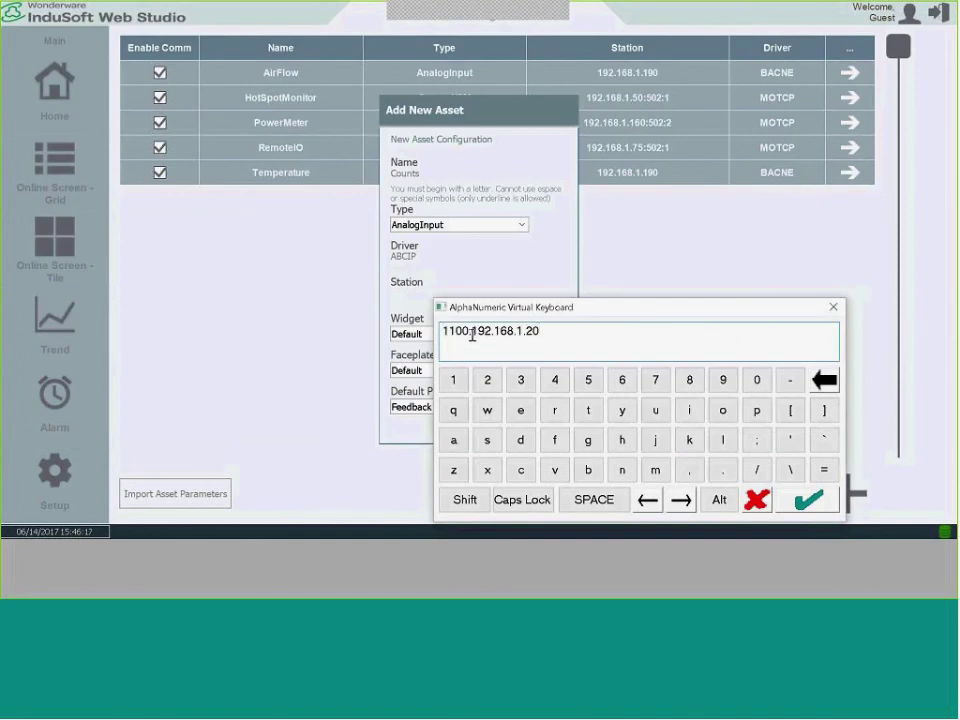
left_click(810, 505)
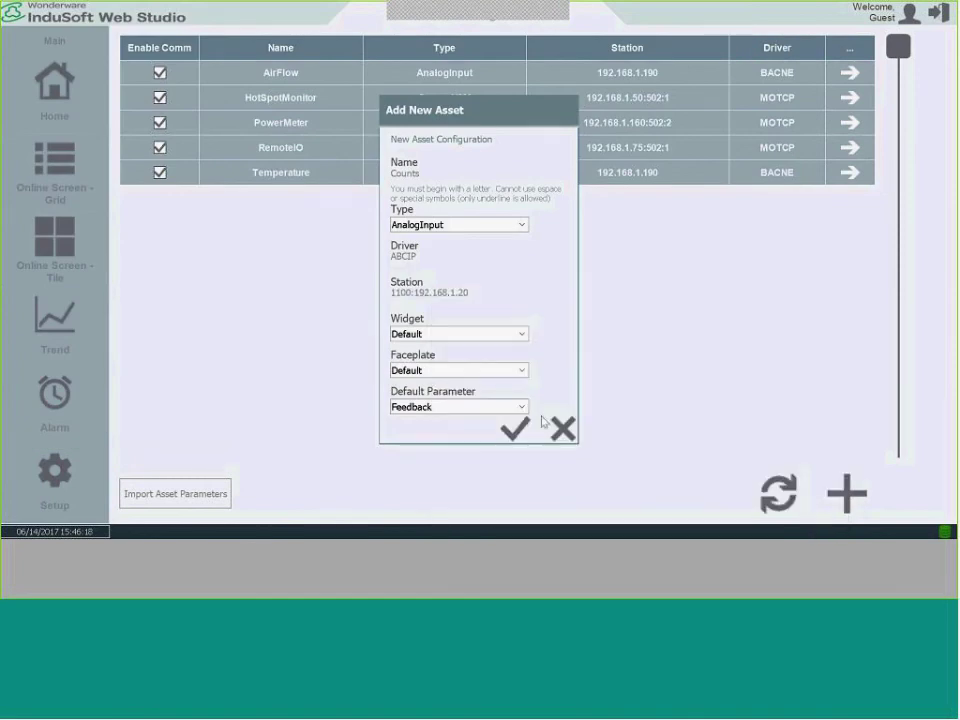
left_click(525, 428)
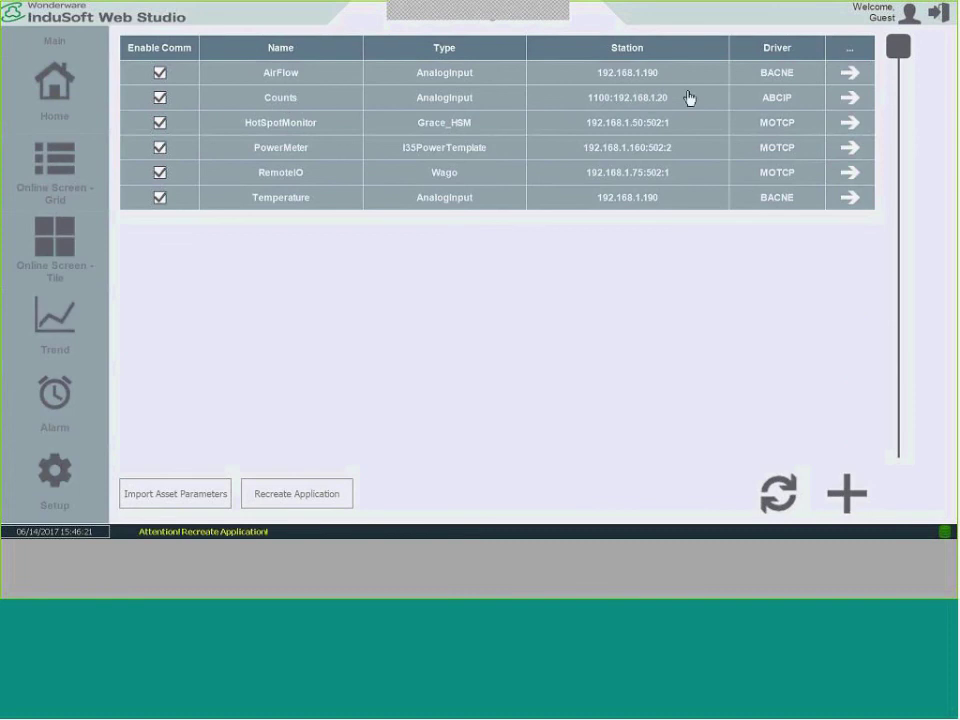
Change the Counts Feedback address to C5:0.ACC and save the parameter.
left_click(849, 97)
left_click(285, 105)
left_click(338, 167)
type("C5")
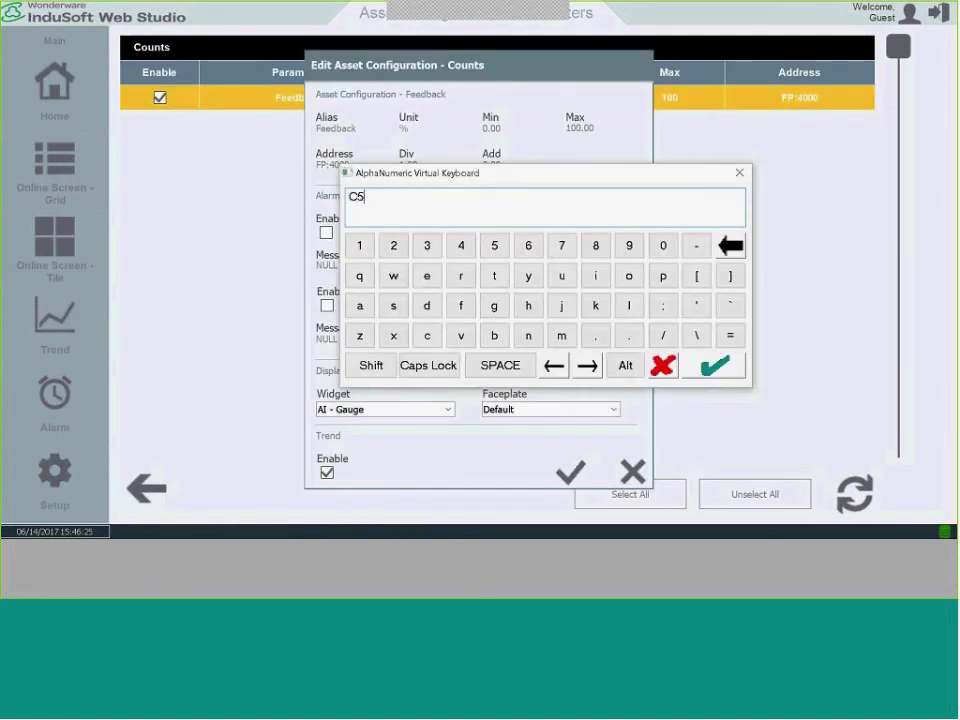
type(":0.ACC")
left_click(714, 366)
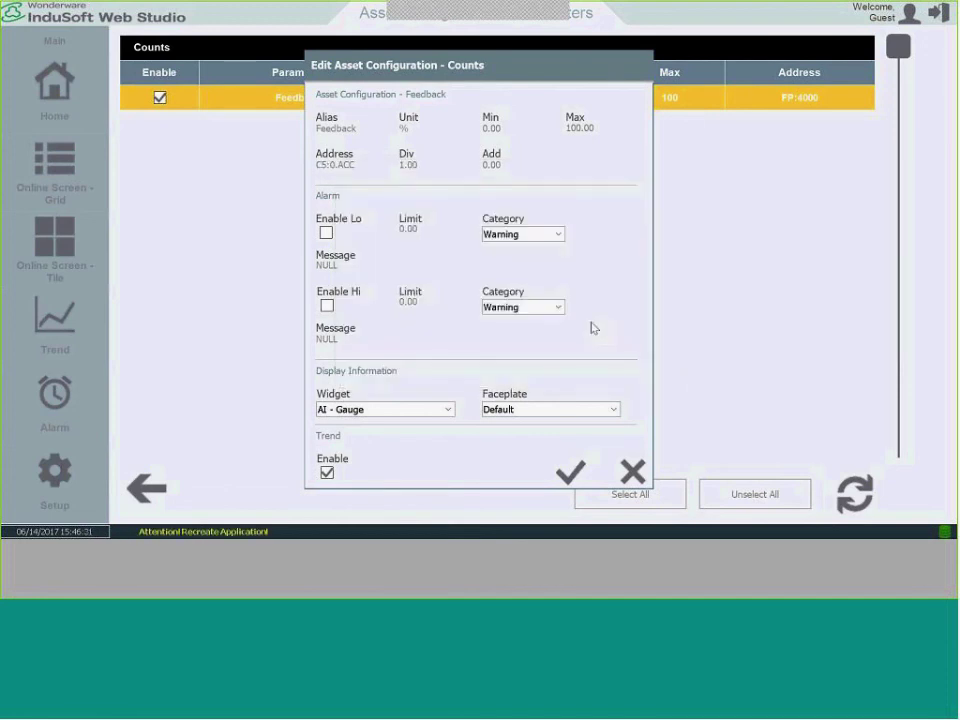
left_click(572, 470)
left_click(492, 364)
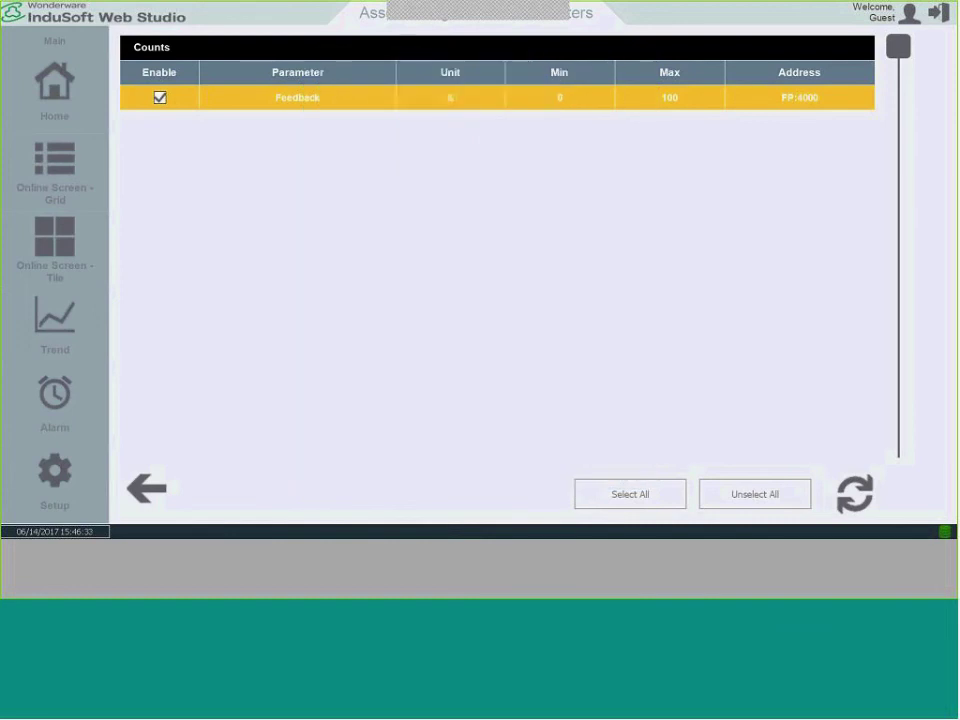
Check the Counts gauge tile online at 19.00, then return to the asset configuration list.
left_click(150, 487)
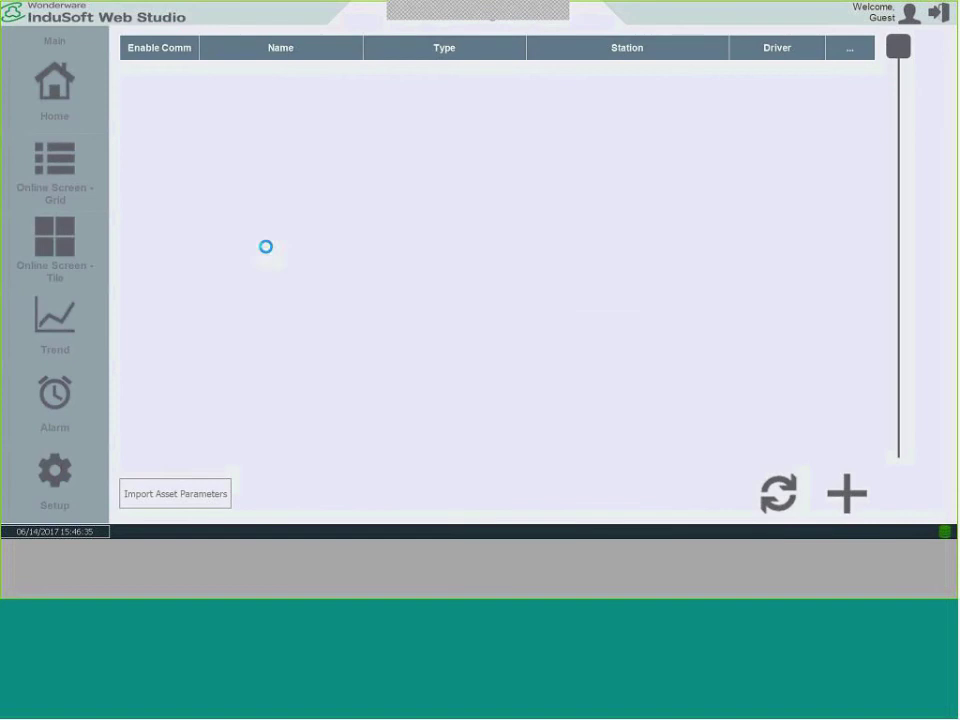
left_click(64, 248)
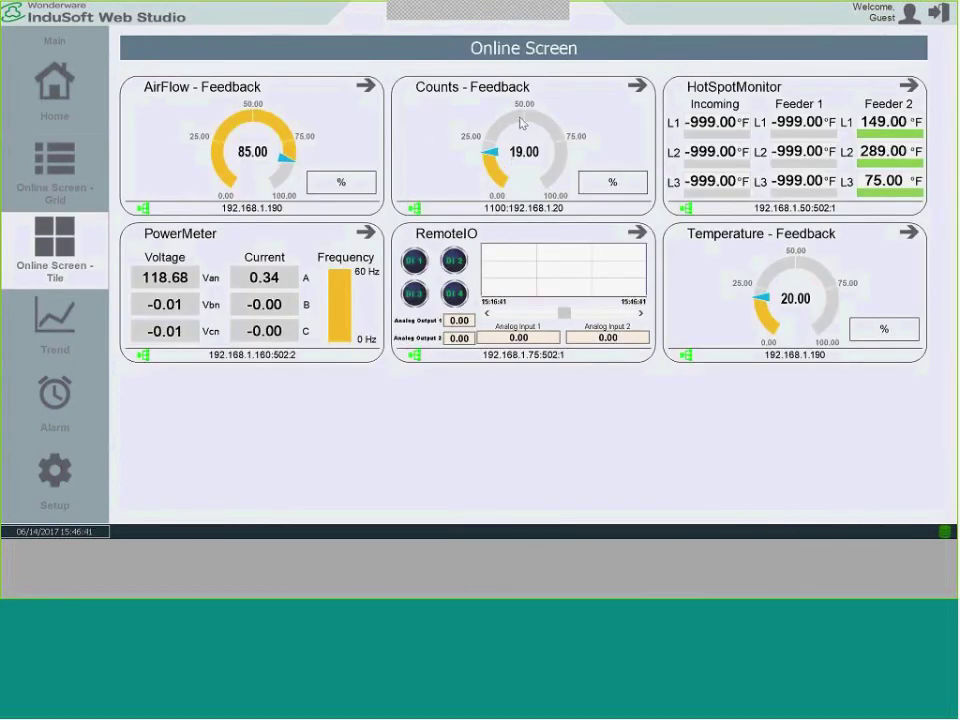
left_click(108, 482)
left_click(116, 481)
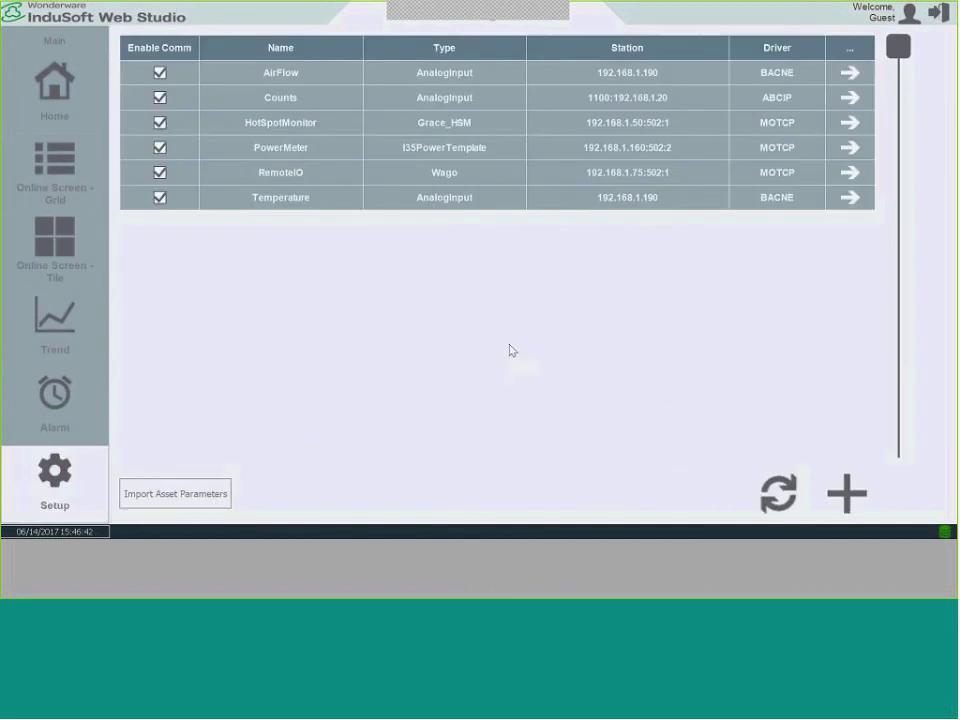
Start a new asset named Count_UP, pasted from cell A8 of the Excel template.
left_click(840, 492)
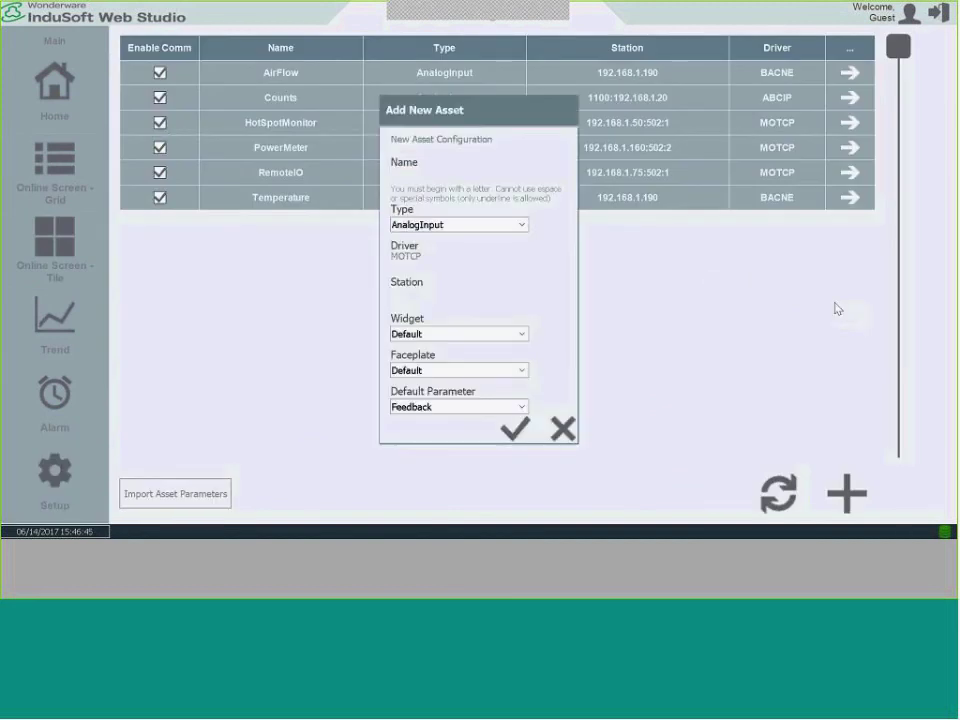
key("alt+Tab")
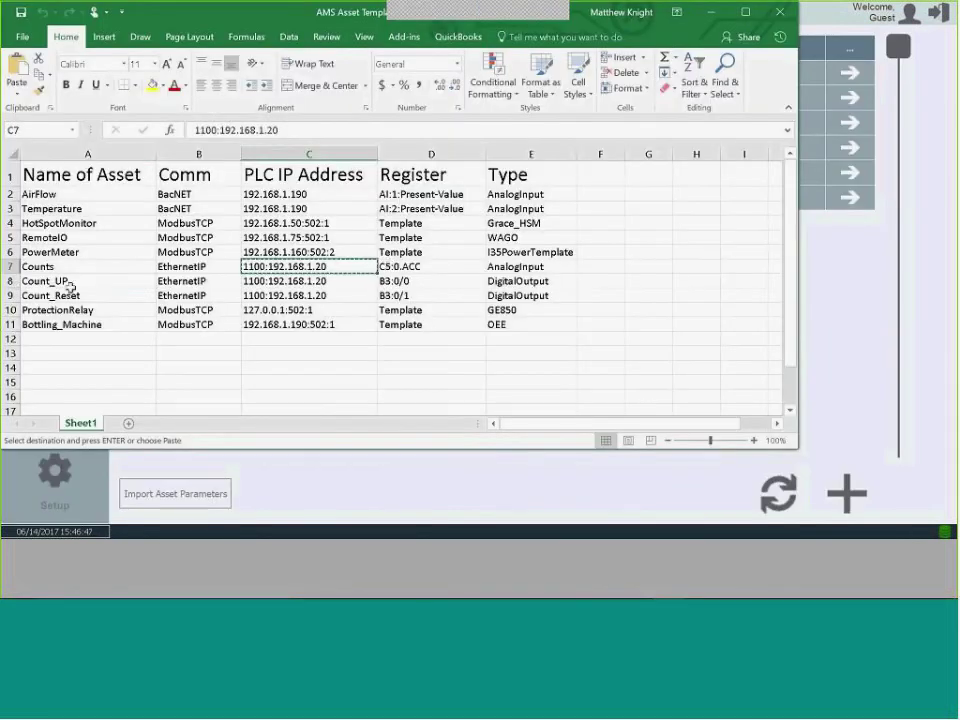
left_click(70, 285)
key("alt+Tab")
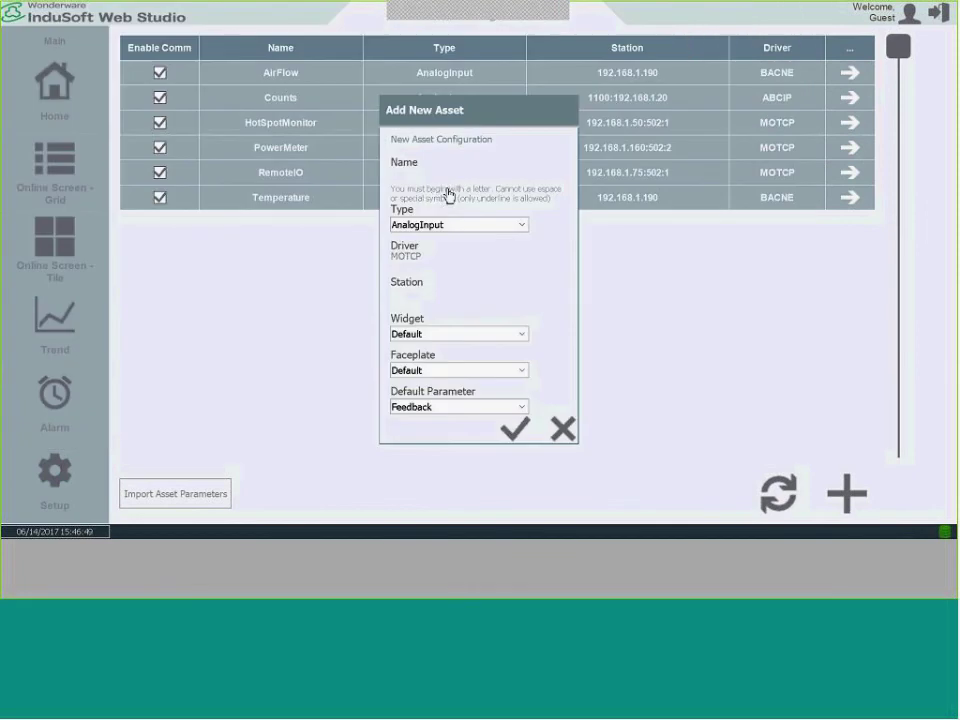
left_click(435, 186)
type("Count_UP")
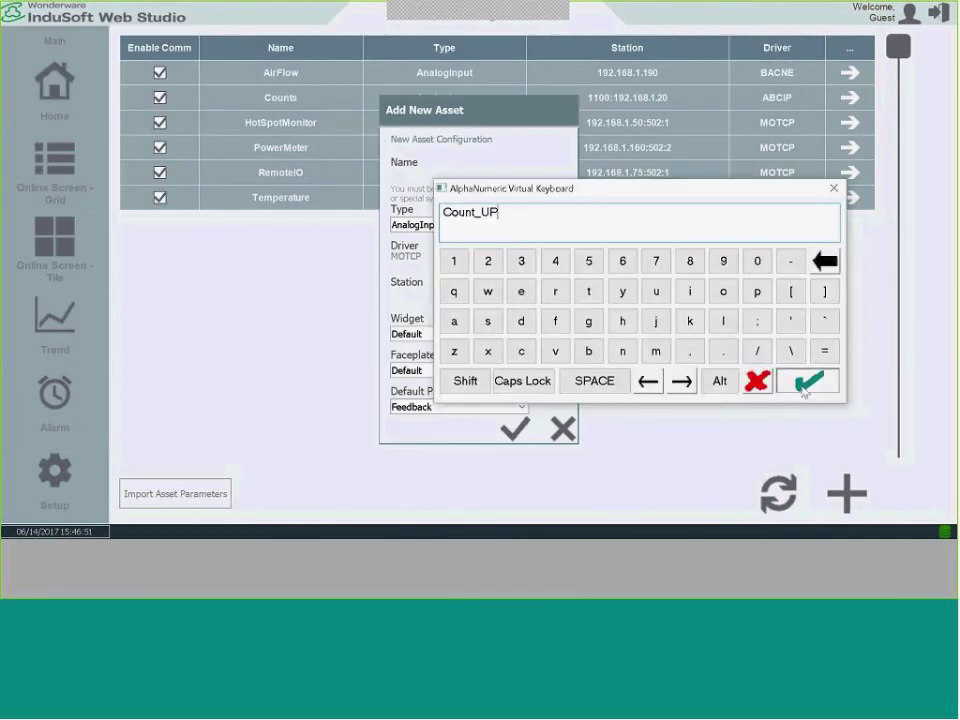
left_click(798, 386)
Set the asset type to DigitalOutput and the driver to ABCIP.
left_click(518, 224)
left_click(450, 277)
left_click(446, 262)
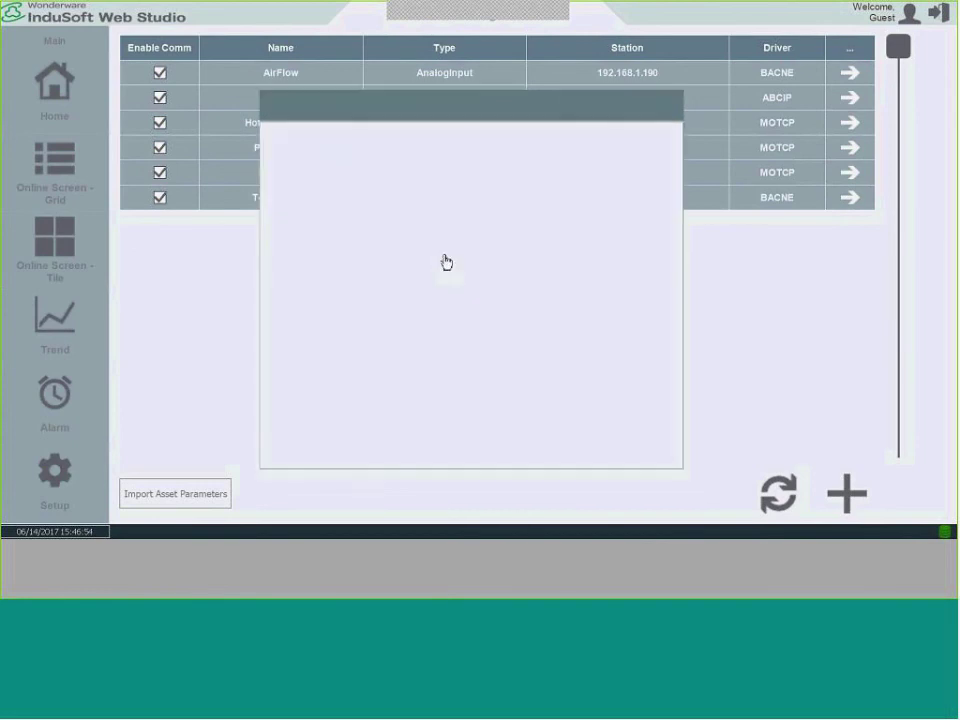
left_click(278, 204)
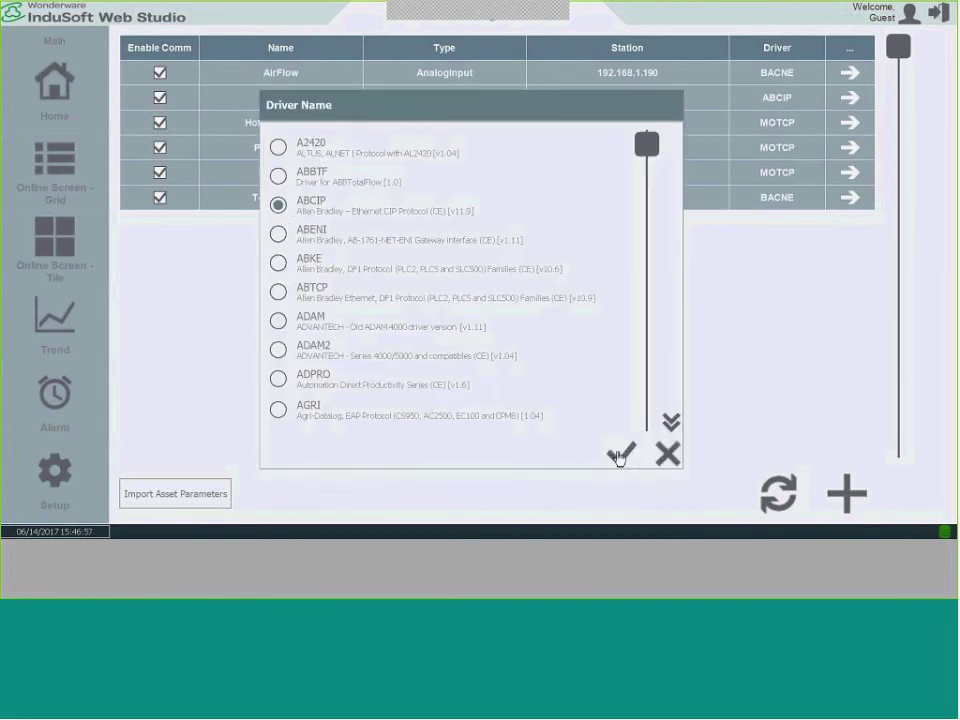
left_click(620, 455)
Paste station 1100:192.168.1.20 from cell C8 and save the Count_UP asset.
left_click(453, 304)
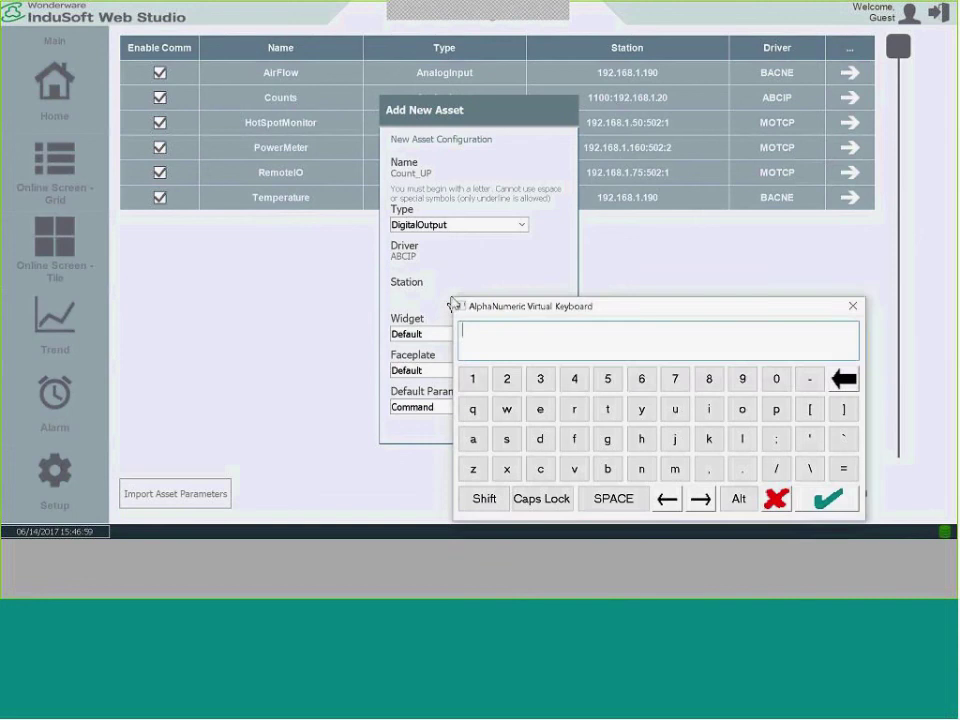
key("alt+Tab")
left_click(317, 281)
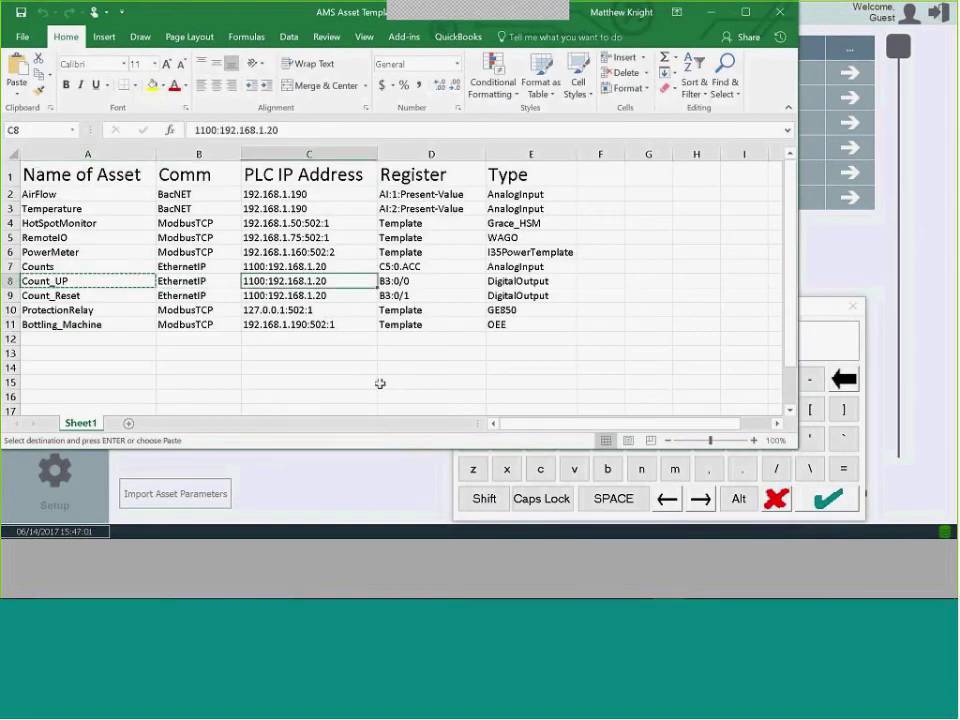
key("alt+Tab")
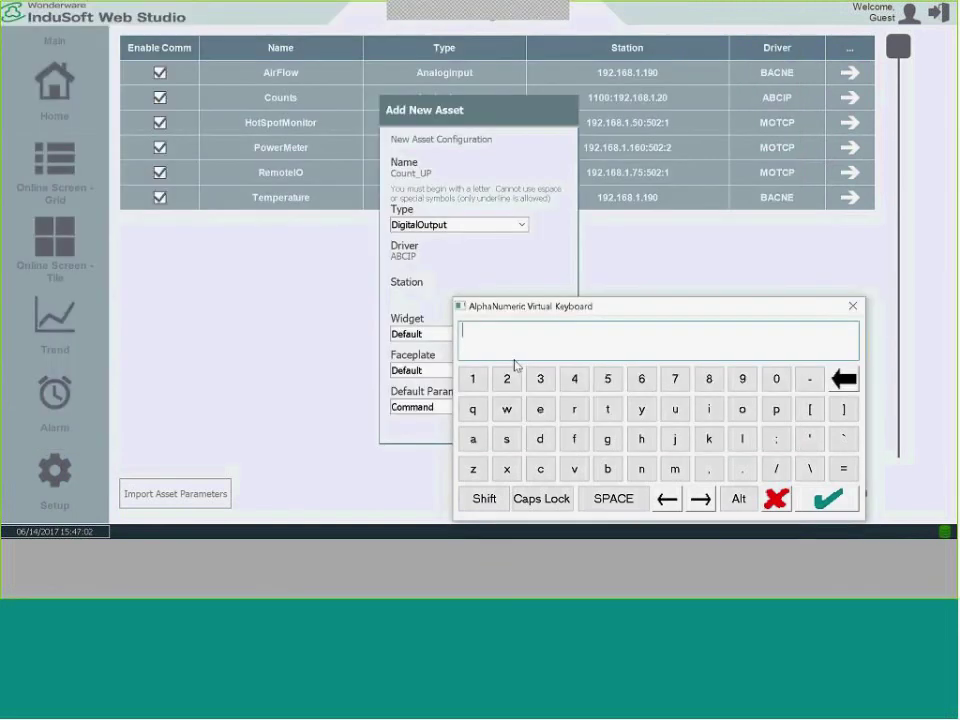
type("1100:192.168.1.20")
left_click(828, 498)
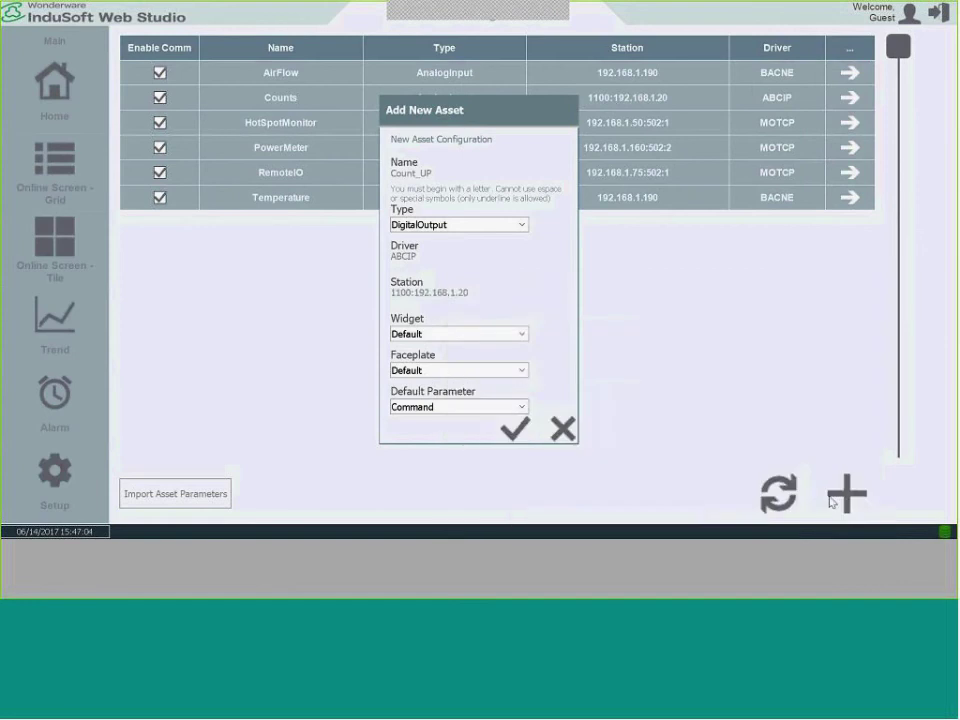
left_click(516, 427)
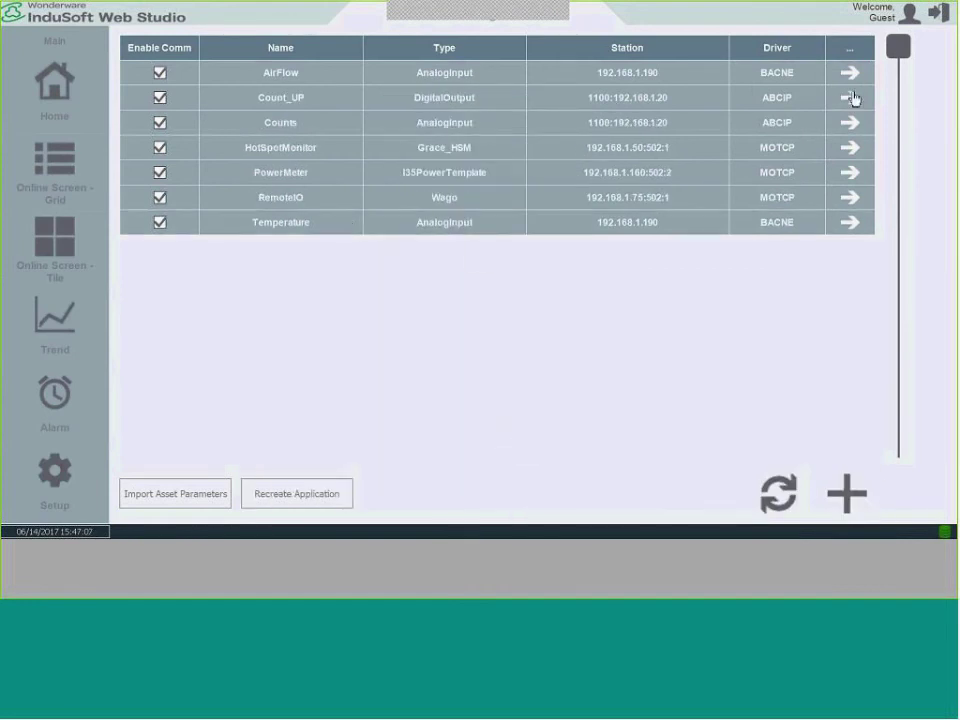
left_click(847, 98)
Set Count_UP's Command address to B3:0/0, copied from Excel cell D8, and save.
left_click(317, 98)
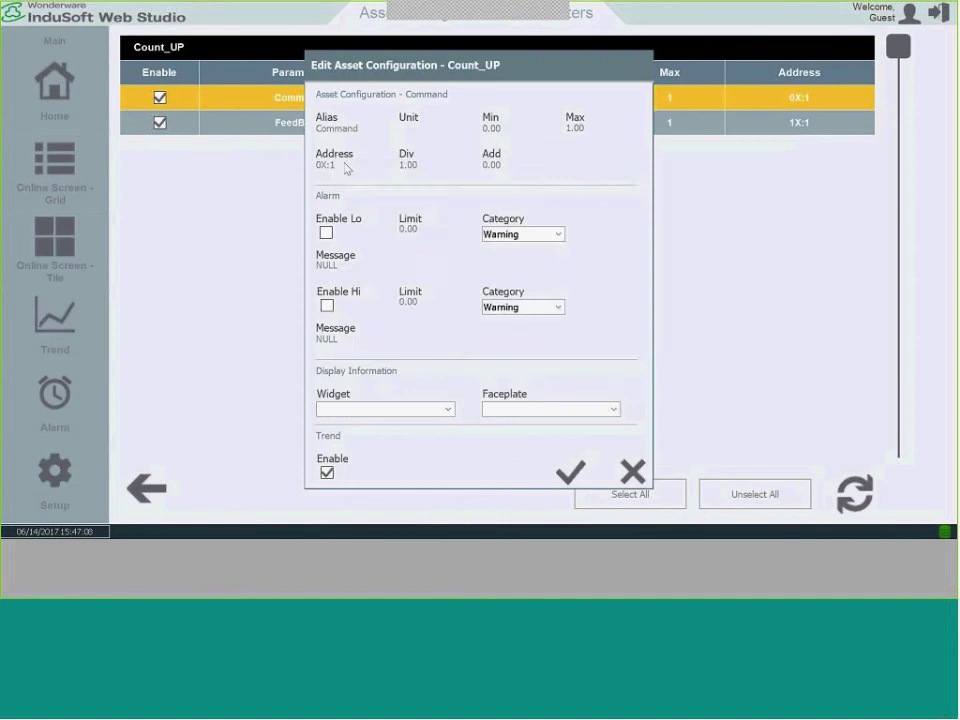
left_click(345, 166)
key("alt+Tab")
left_click(438, 280)
key("ctrl+c")
key("alt+Tab")
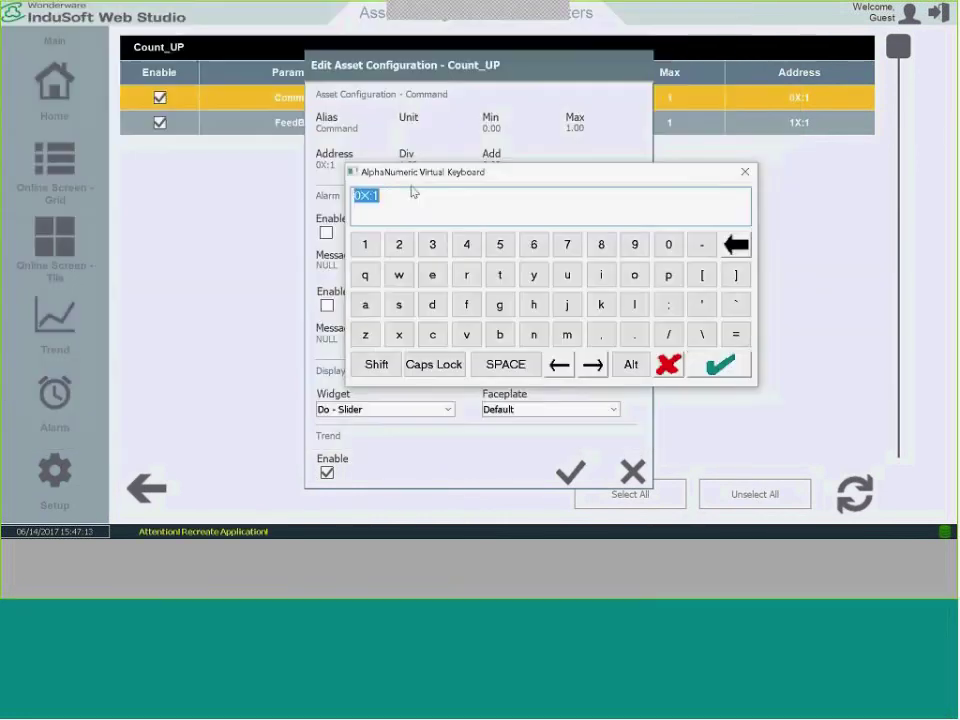
key("ctrl+v")
left_click(715, 364)
left_click(570, 470)
left_click(484, 360)
Set the FeedBack address to B3:0/0 as well, save, and recreate the application.
left_click(326, 124)
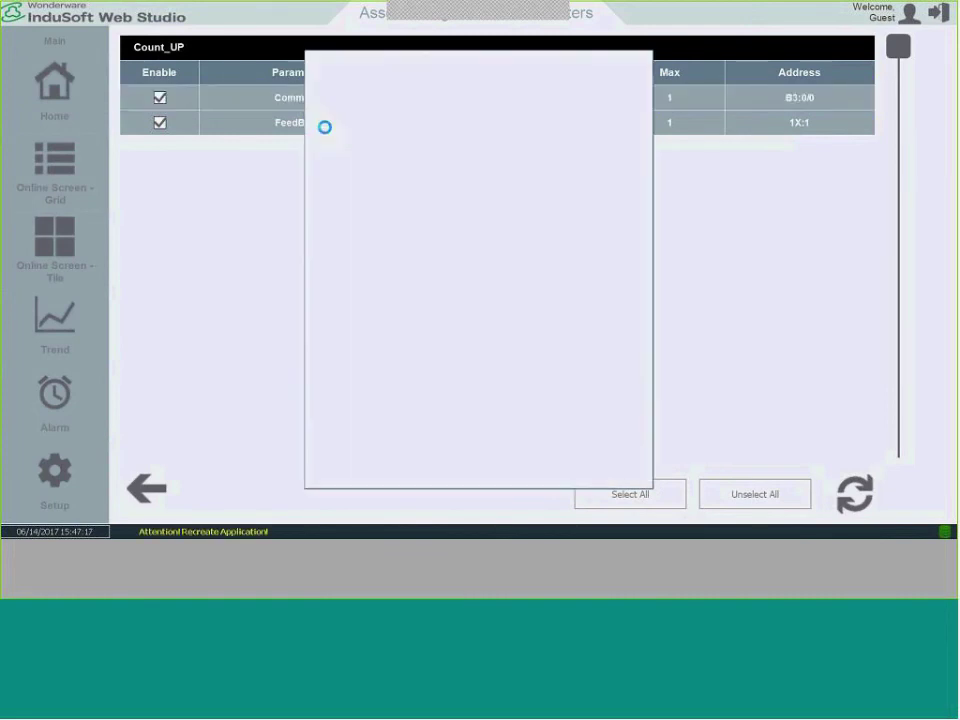
left_click(338, 168)
key("ctrl+v")
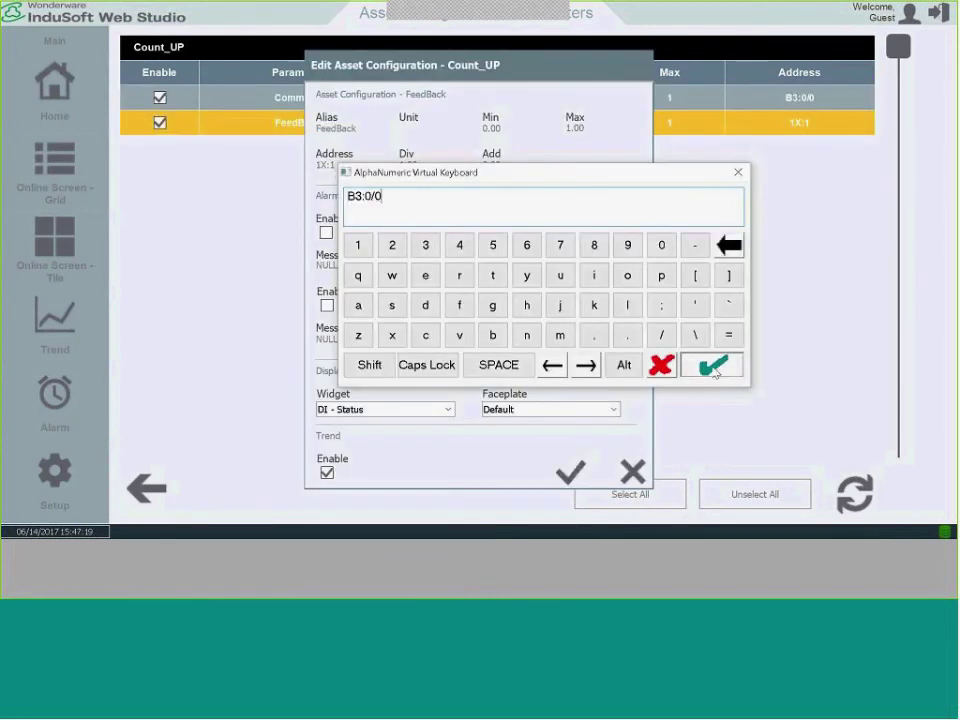
left_click(708, 367)
left_click(572, 473)
left_click(498, 362)
left_click(188, 484)
left_click(330, 493)
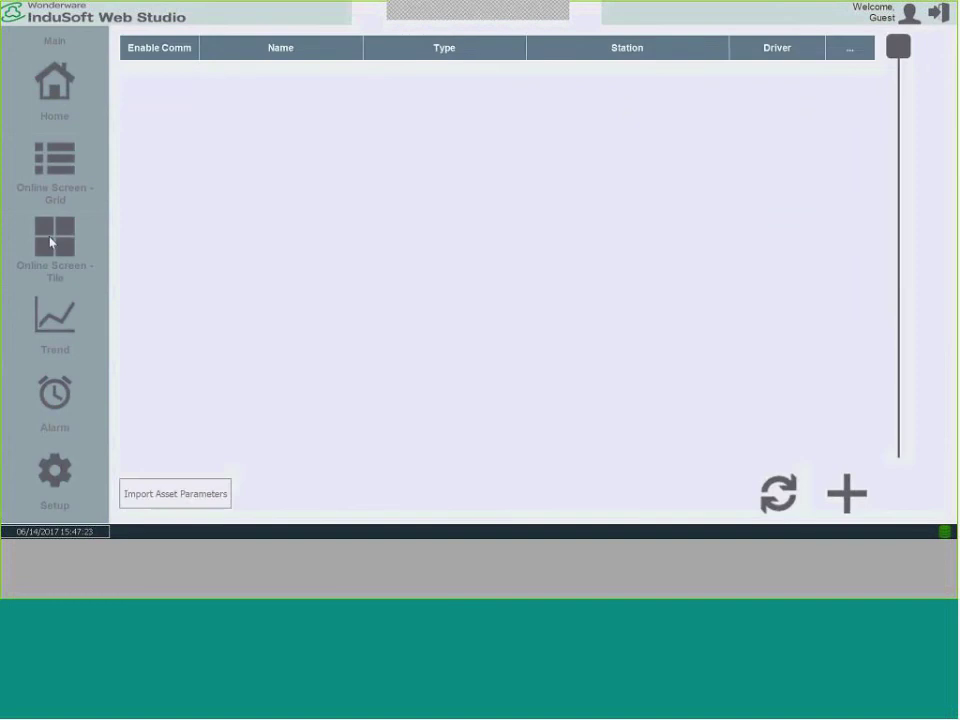
On the tile view, toggle Count_UP on four times so the Counts gauge climbs from 19 to 23.00.
left_click(50, 240)
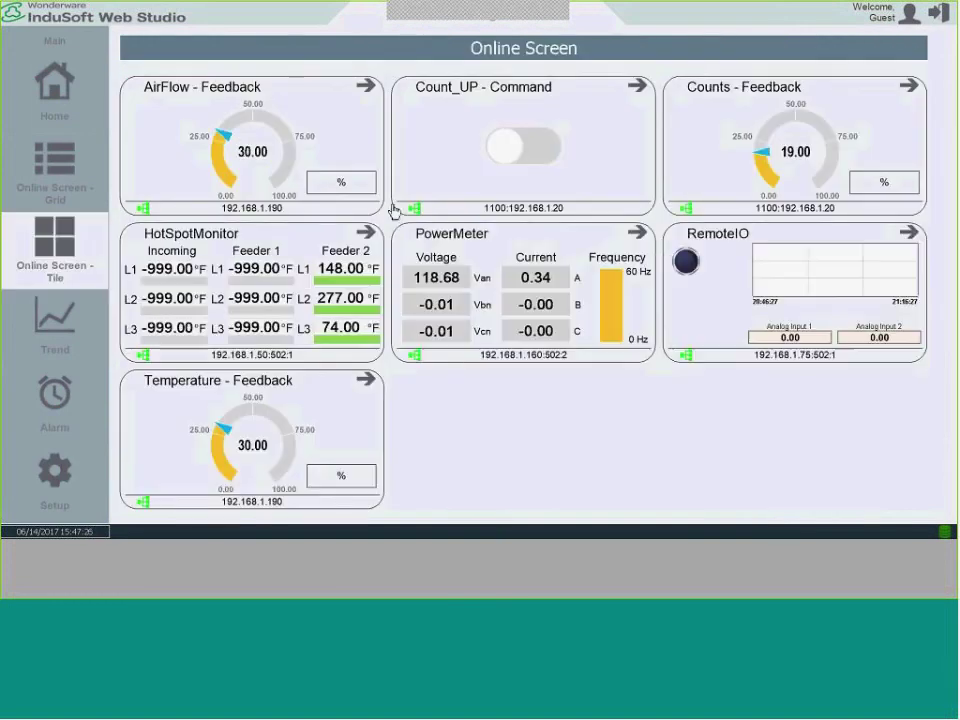
left_click(506, 151)
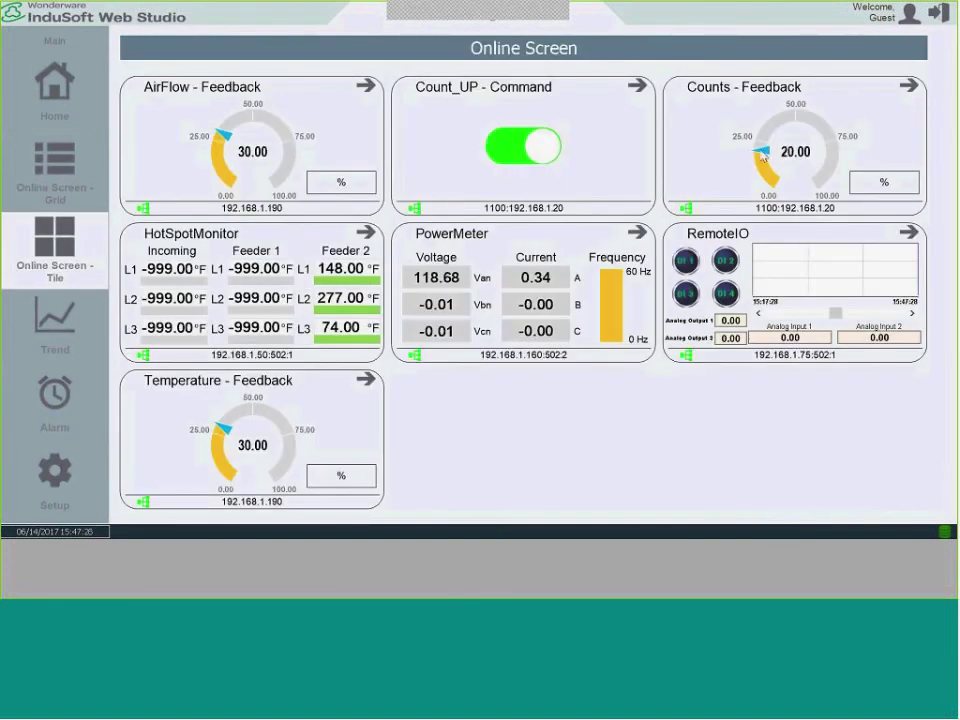
left_click(510, 158)
left_click(530, 150)
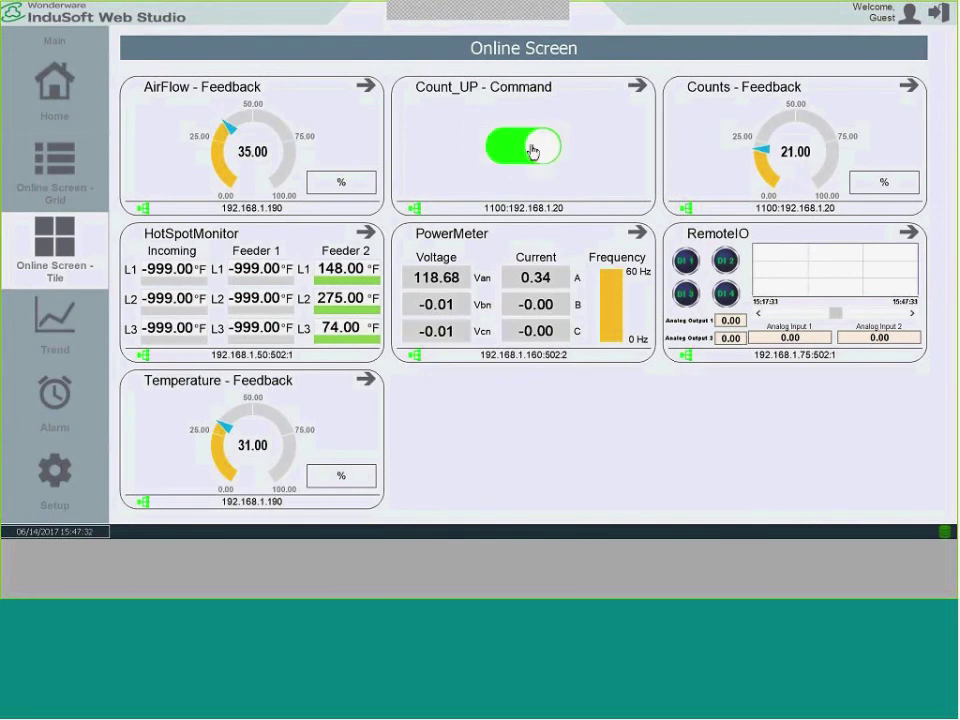
left_click(533, 152)
left_click(48, 494)
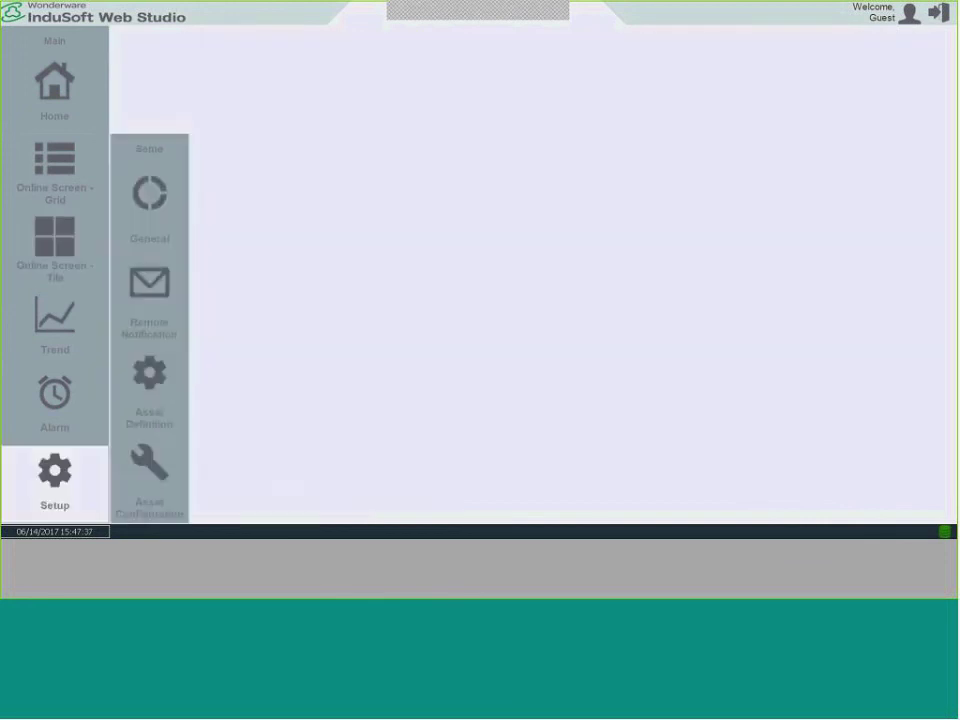
Start a new asset named Bottling_Machine, copied from cell A11 of the Excel template.
left_click(124, 493)
key("alt+Tab")
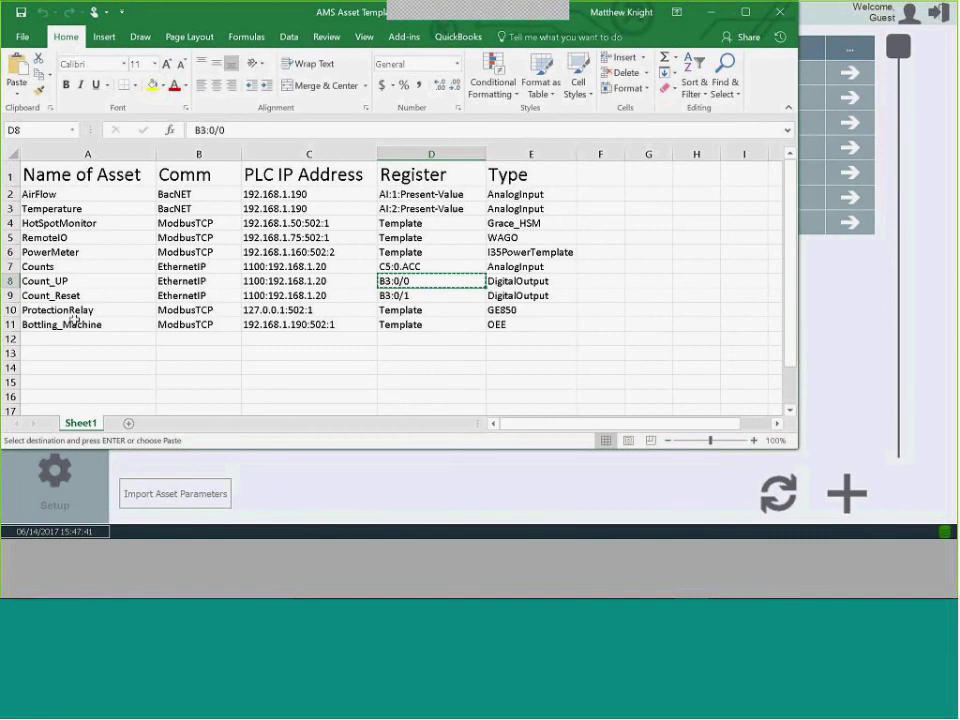
left_click(74, 322)
right_click(80, 324)
left_click(105, 44)
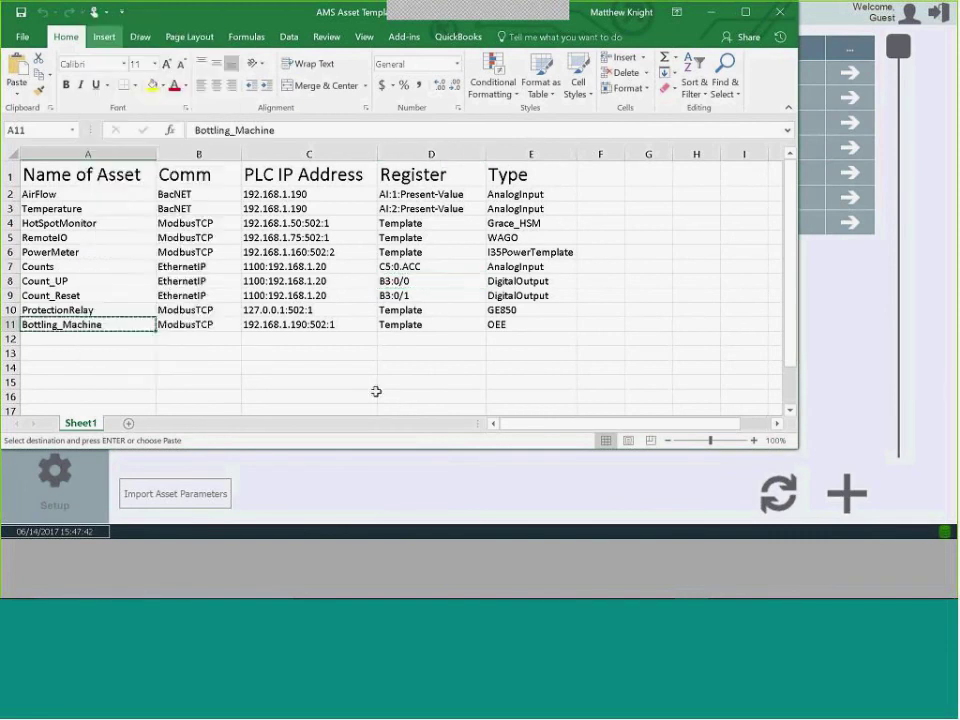
key("alt+Tab")
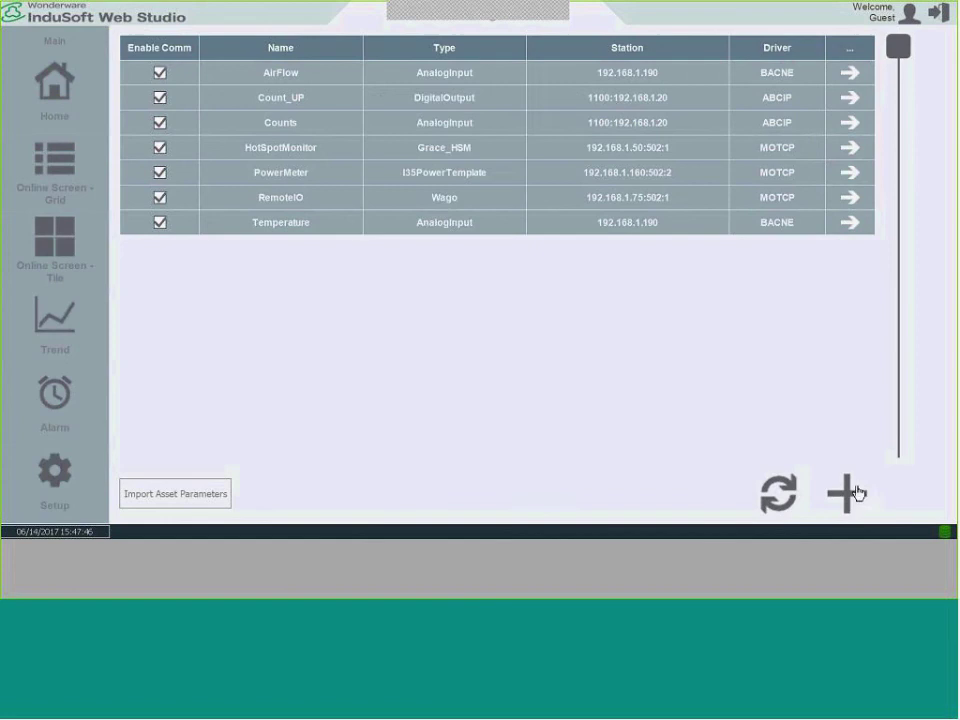
left_click(855, 492)
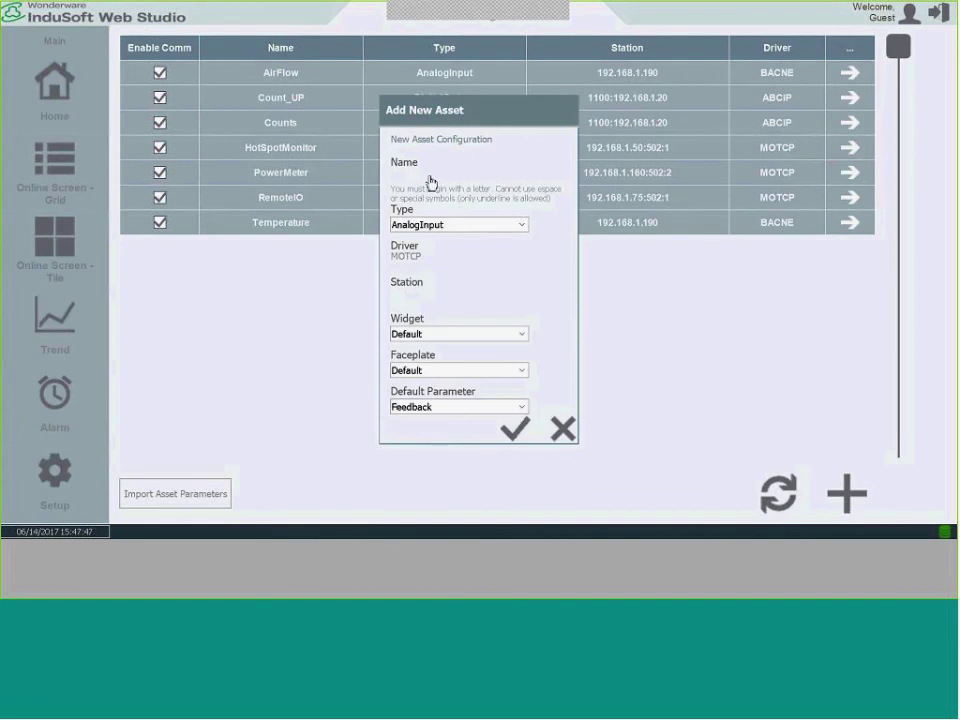
left_click(432, 183)
key("ctrl+v")
left_click(803, 375)
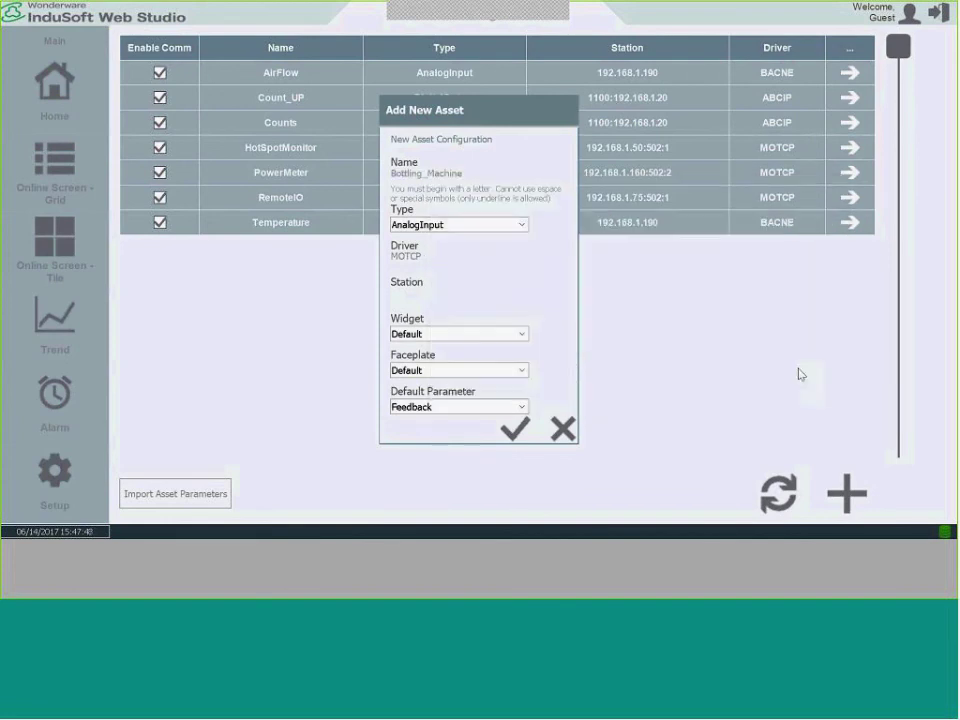
Make it an OEE asset at station 192.168.1.190:502:1, save, recreate the application, and check its parameters.
left_click(513, 226)
scroll(505, 260, "down", 3)
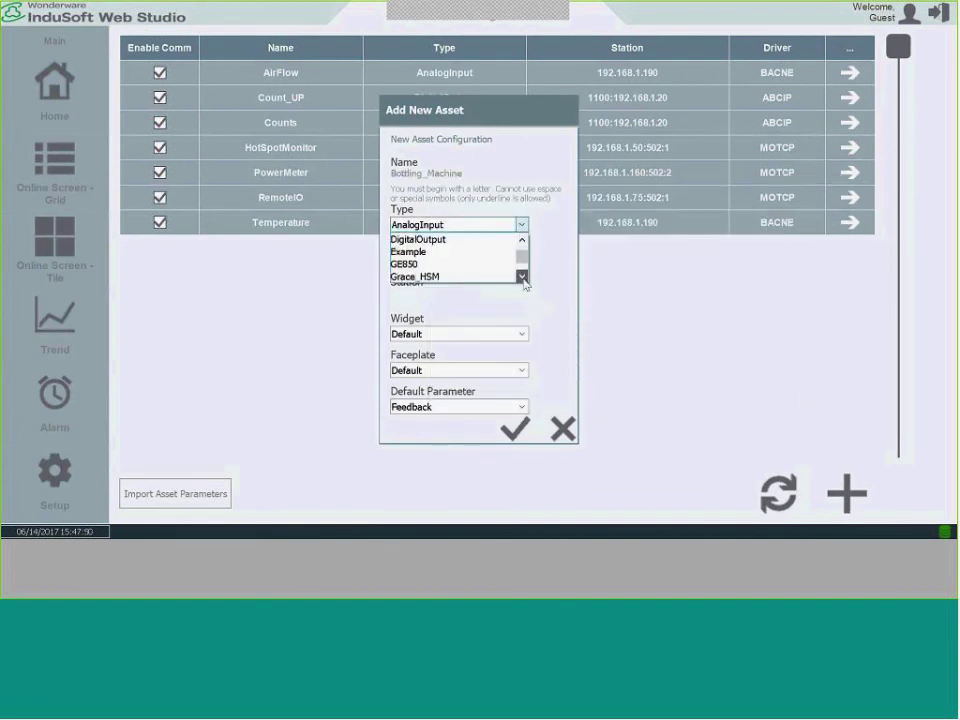
left_click(425, 264)
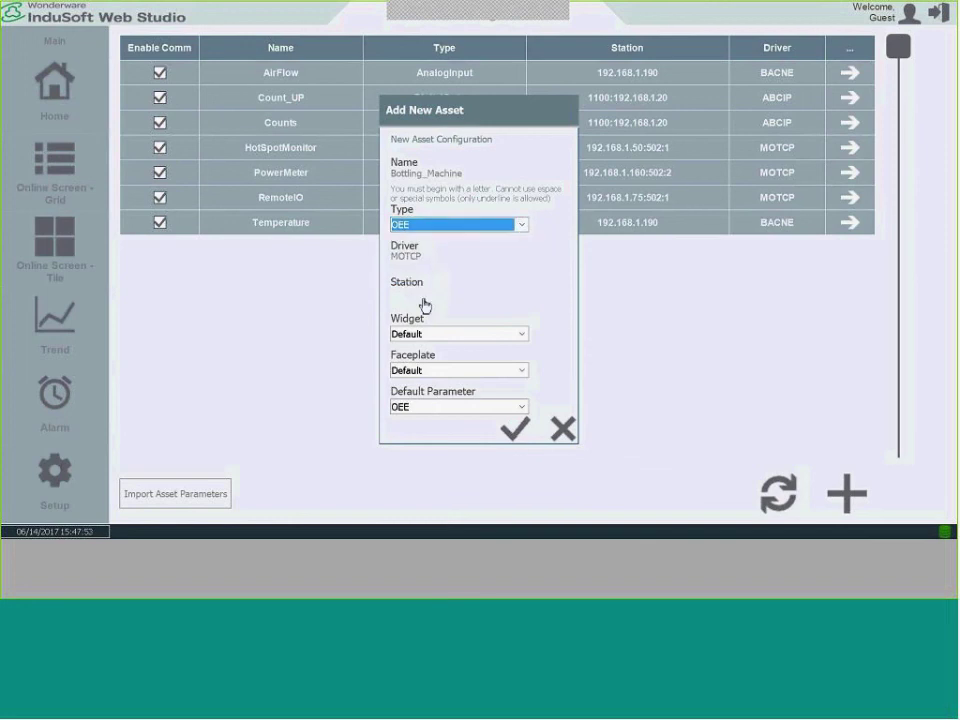
left_click(418, 303)
key("alt+Tab")
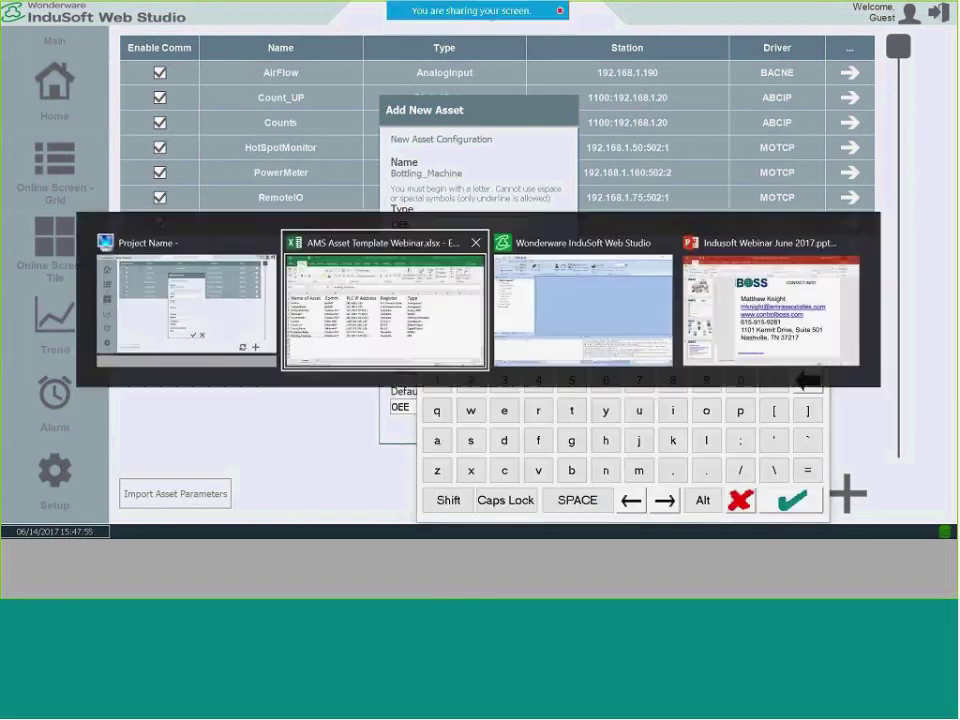
left_click(328, 324)
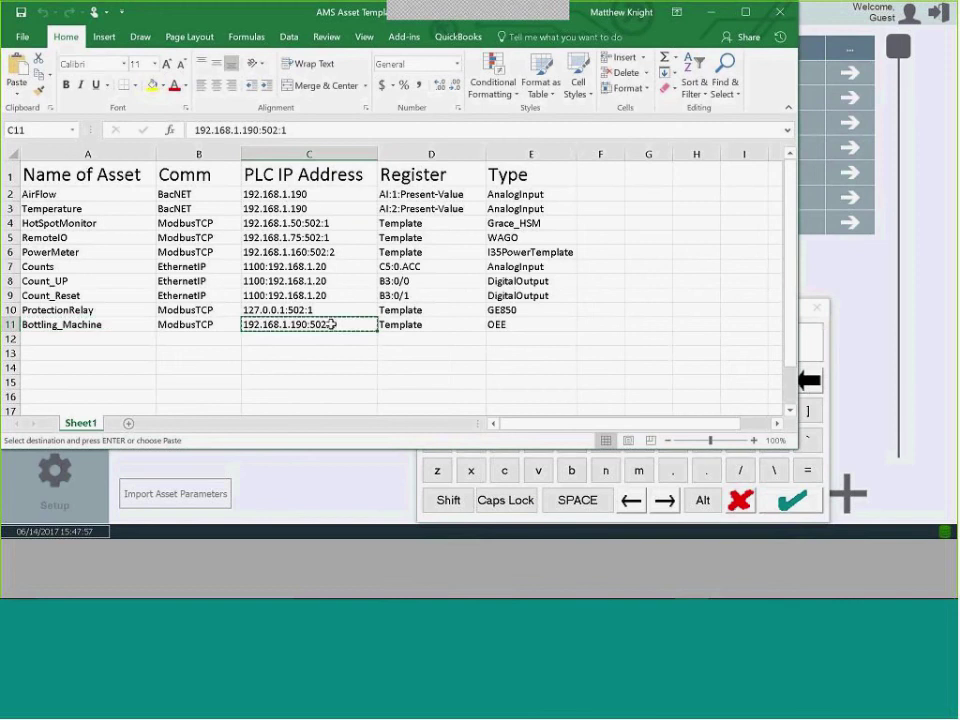
key("alt+Tab")
key("ctrl+v")
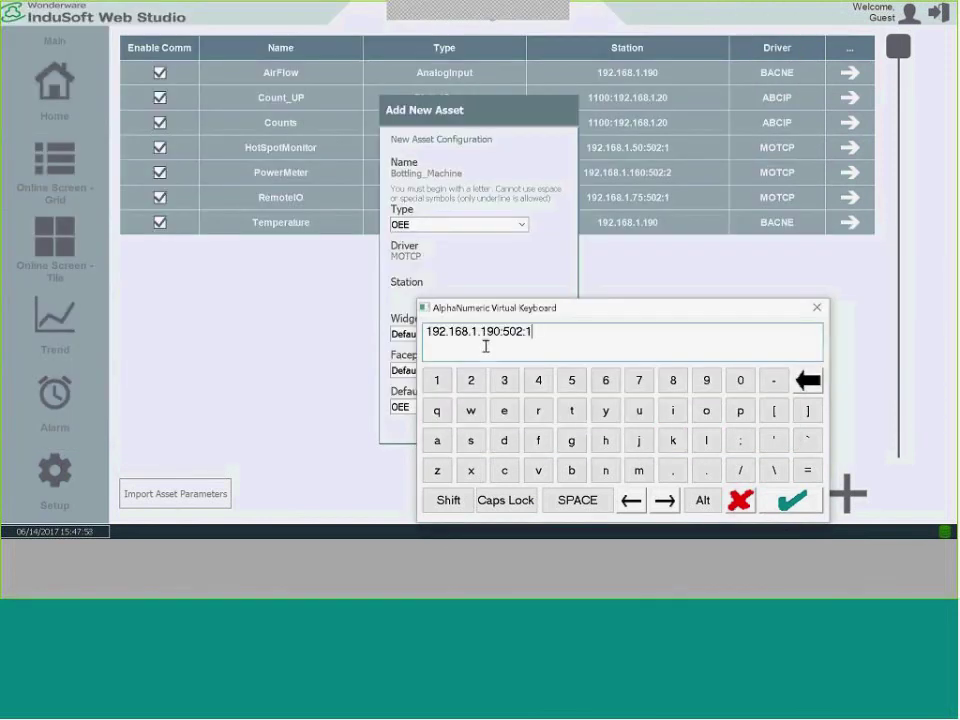
key("Return")
left_click(515, 430)
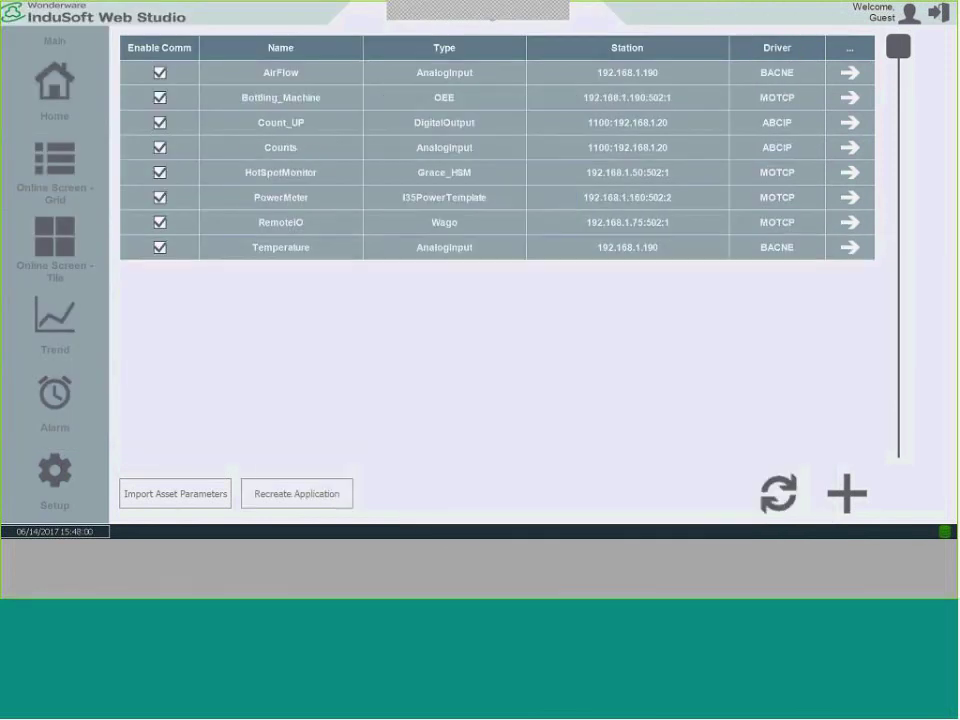
left_click(321, 504)
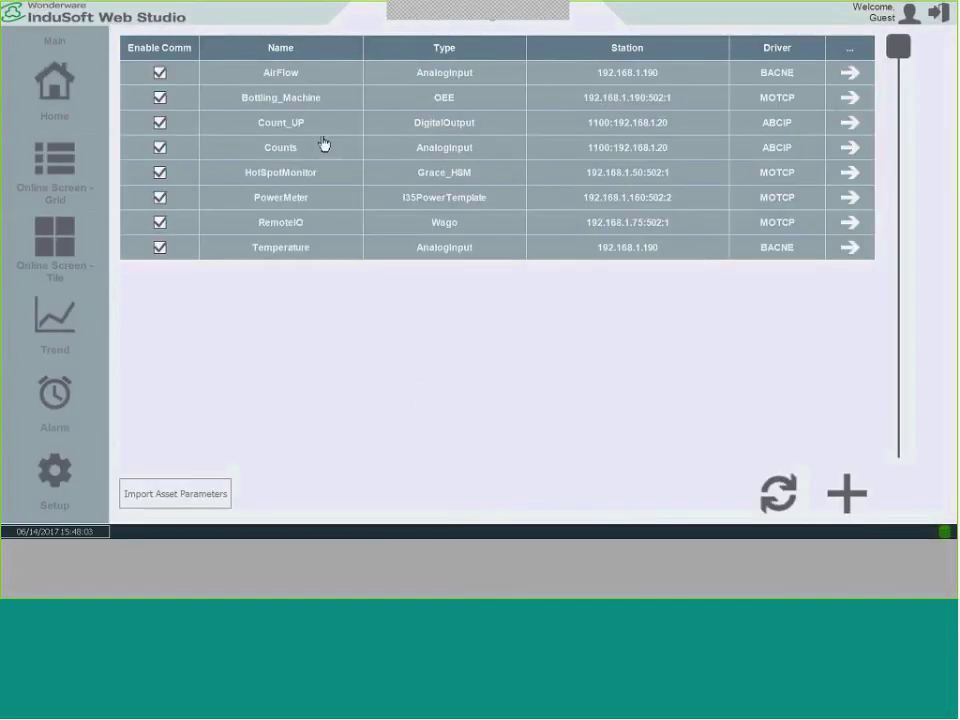
left_click(836, 99)
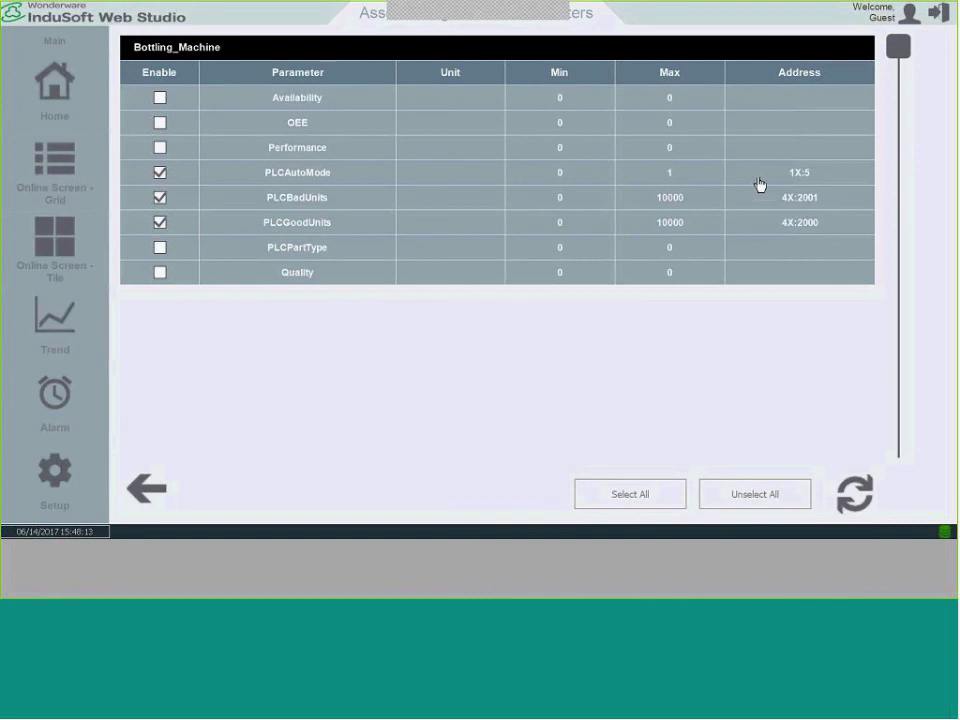
left_click(60, 256)
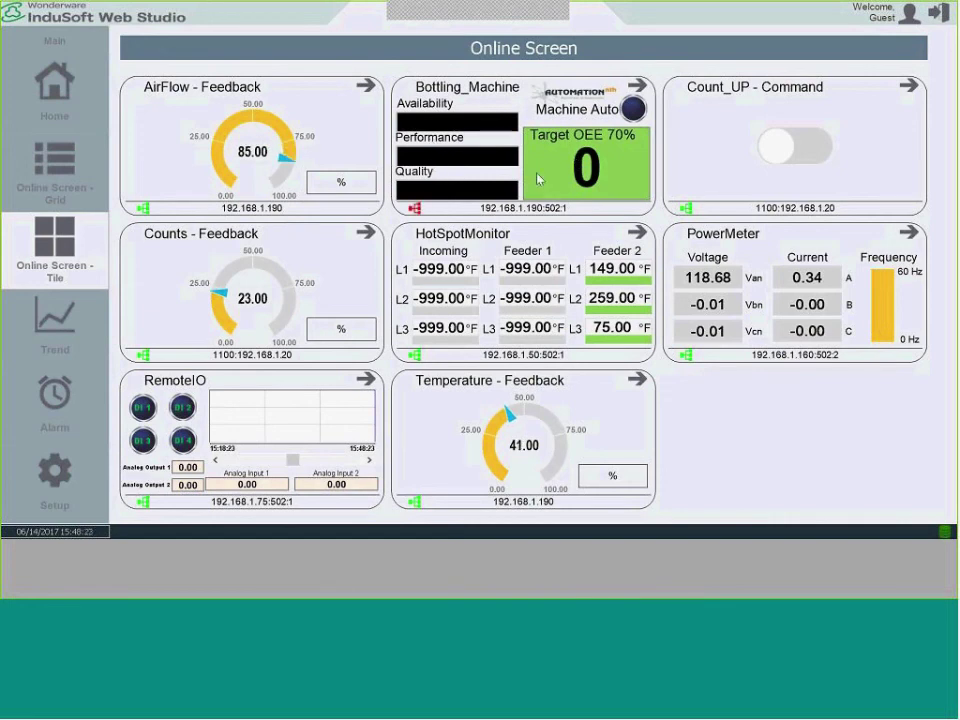
Review the Bottling_Machine OEE detail screen, then select ProtectionRelay in Excel cell A10.
left_click(645, 95)
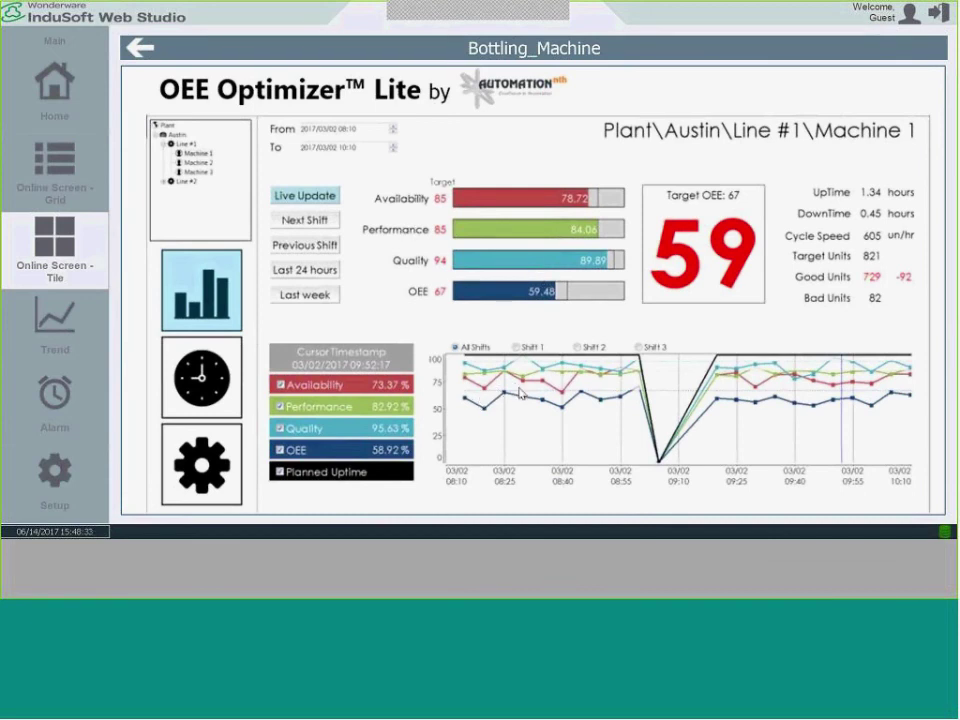
left_click(139, 48)
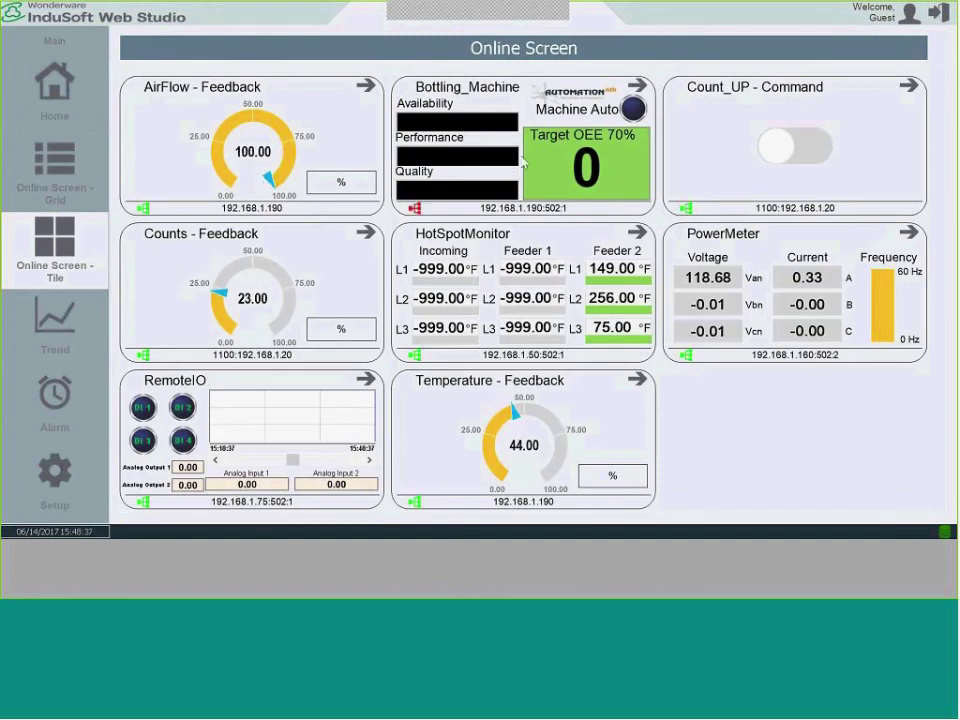
key("alt+Tab")
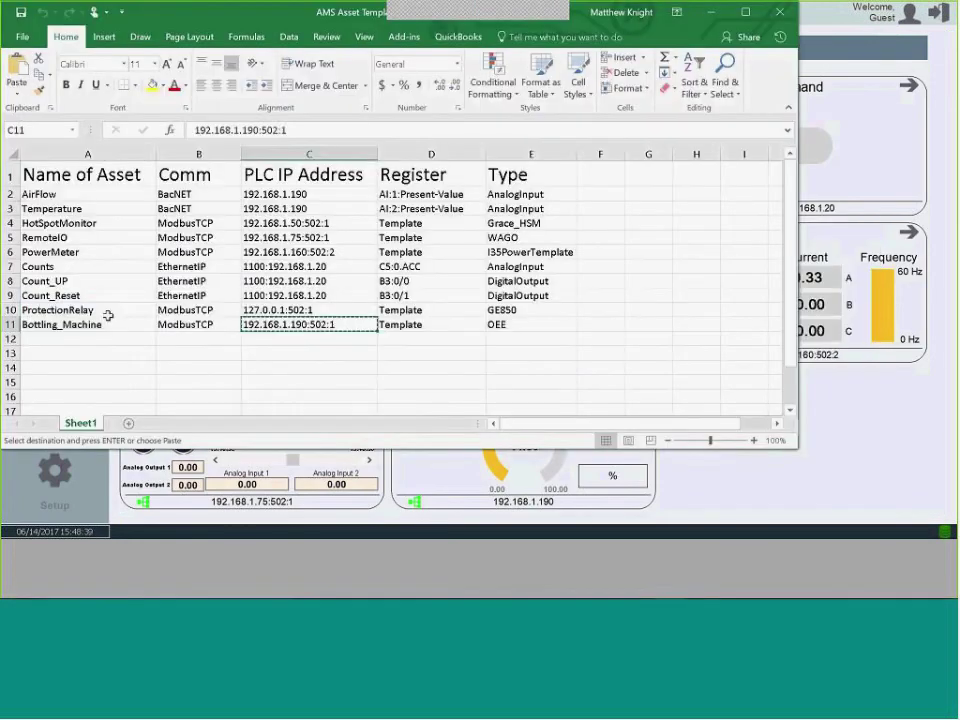
left_click(108, 316)
Copy ProtectionRelay from cell A10 and start a new asset with that name.
right_click(107, 310)
left_click(139, 306)
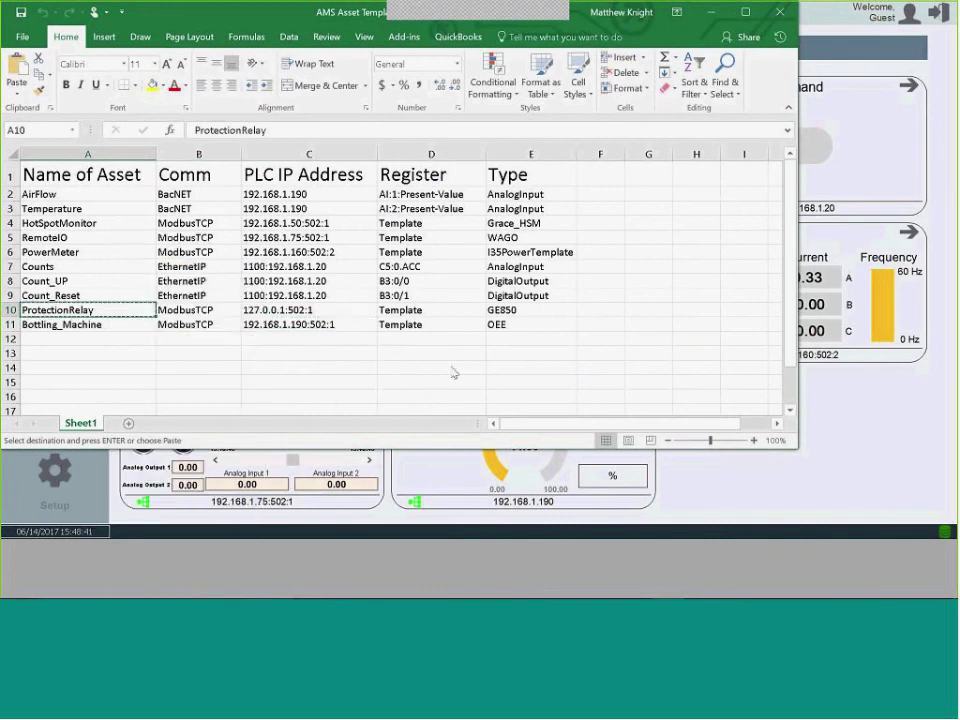
key("alt+Tab")
left_click(78, 482)
left_click(149, 470)
left_click(846, 493)
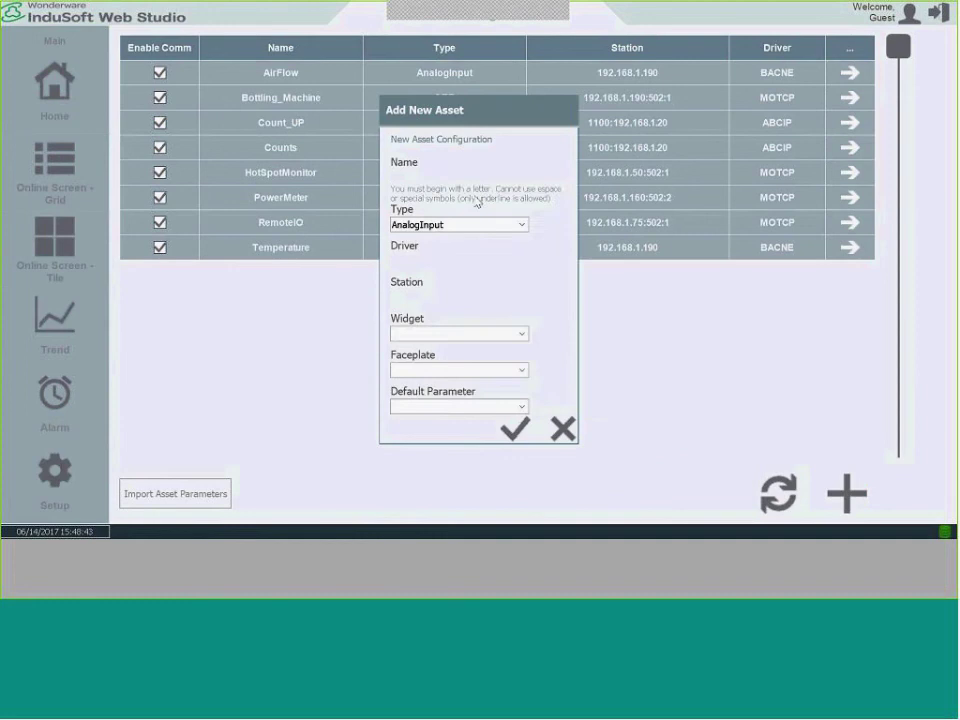
left_click(431, 182)
key("ctrl+v")
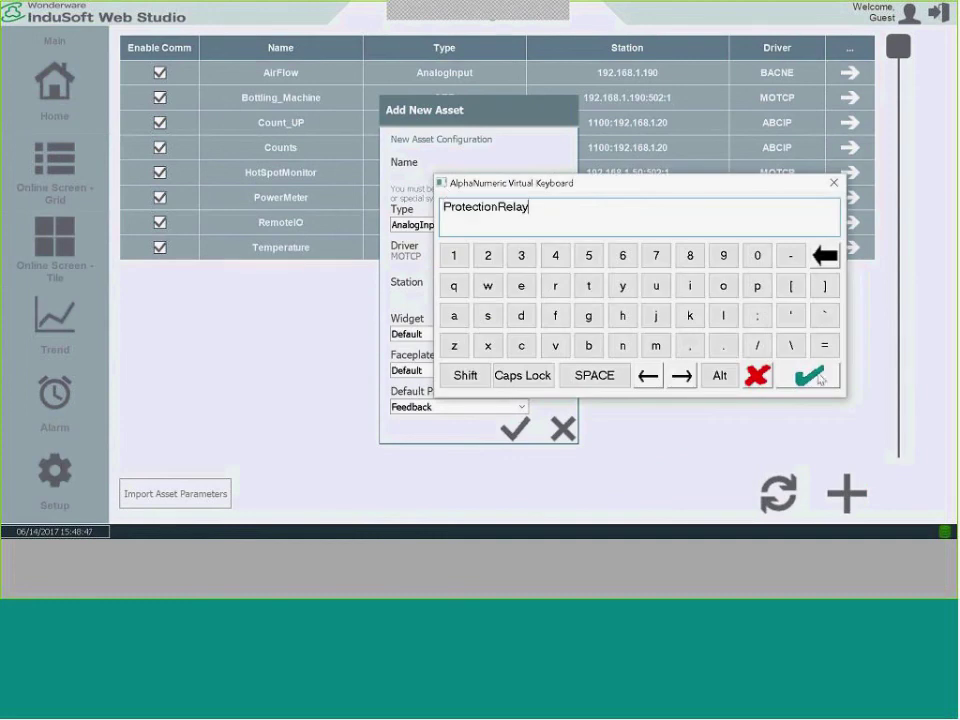
left_click(808, 375)
Choose GE850 as the asset type.
left_click(521, 224)
left_click_drag(522, 242, 522, 270)
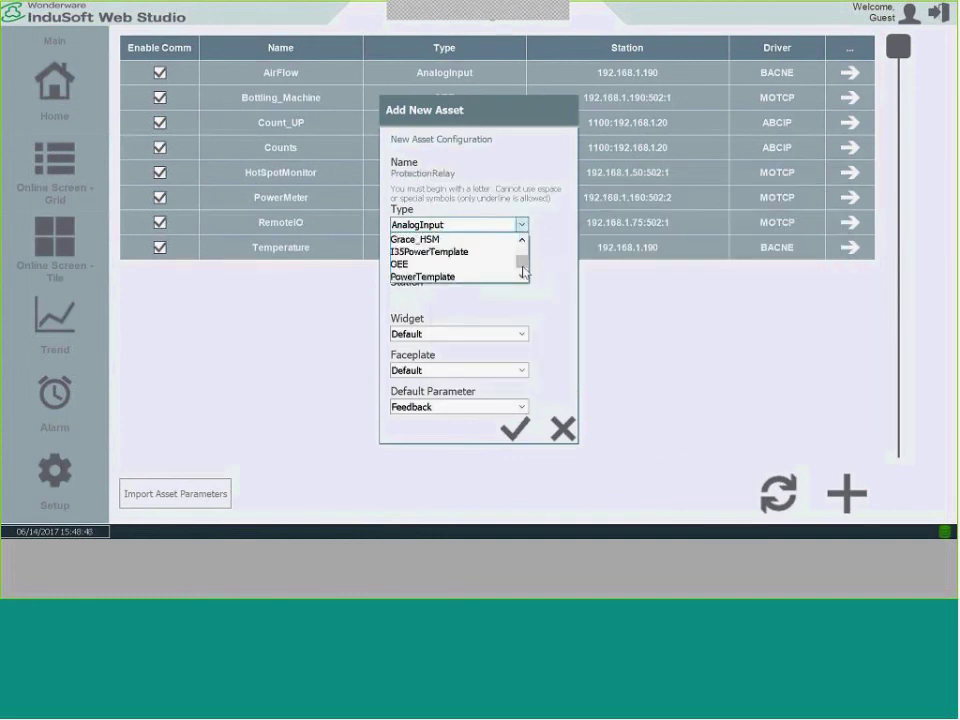
scroll(522, 265, "up", 1)
left_click(428, 240)
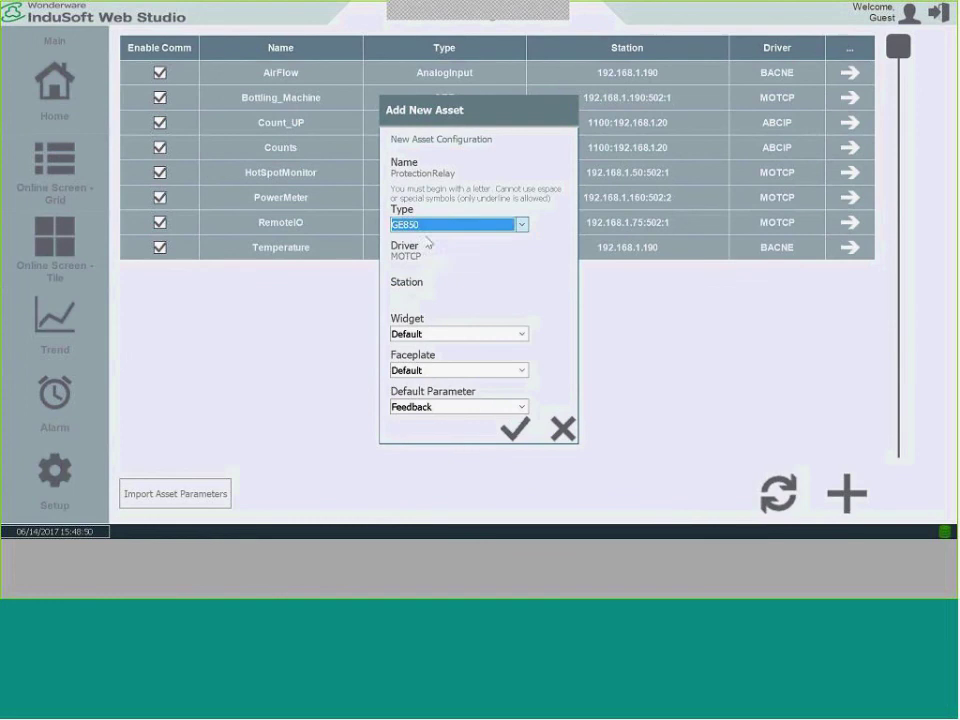
Enter station 127.0.0.1:502:1, save the ProtectionRelay asset, and recreate the application.
left_click(422, 300)
type("127.")
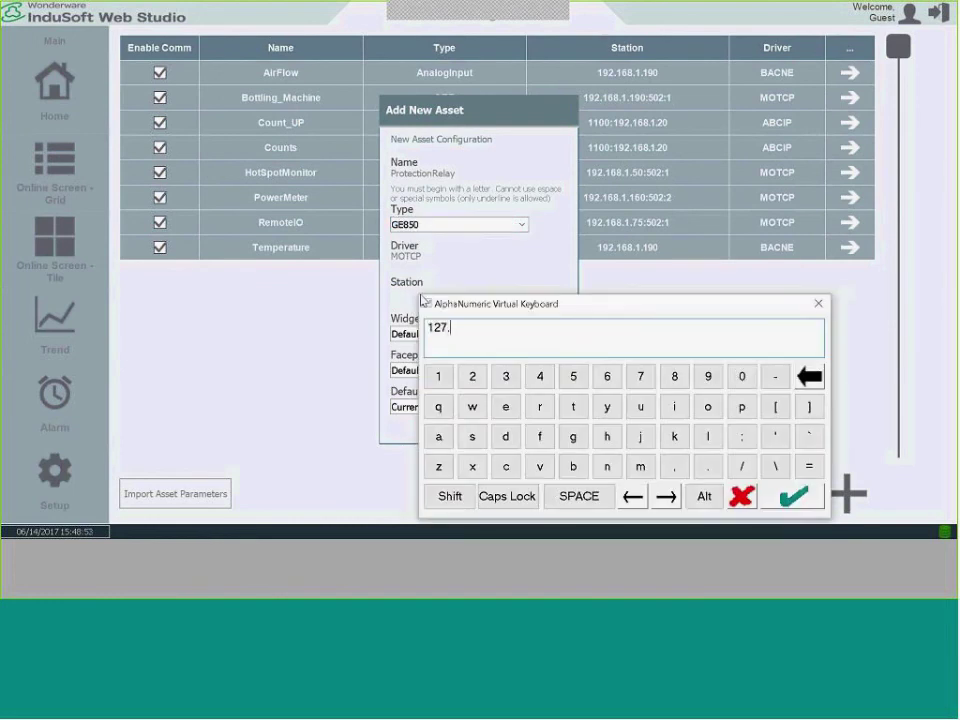
type("0.0.1")
key("Return")
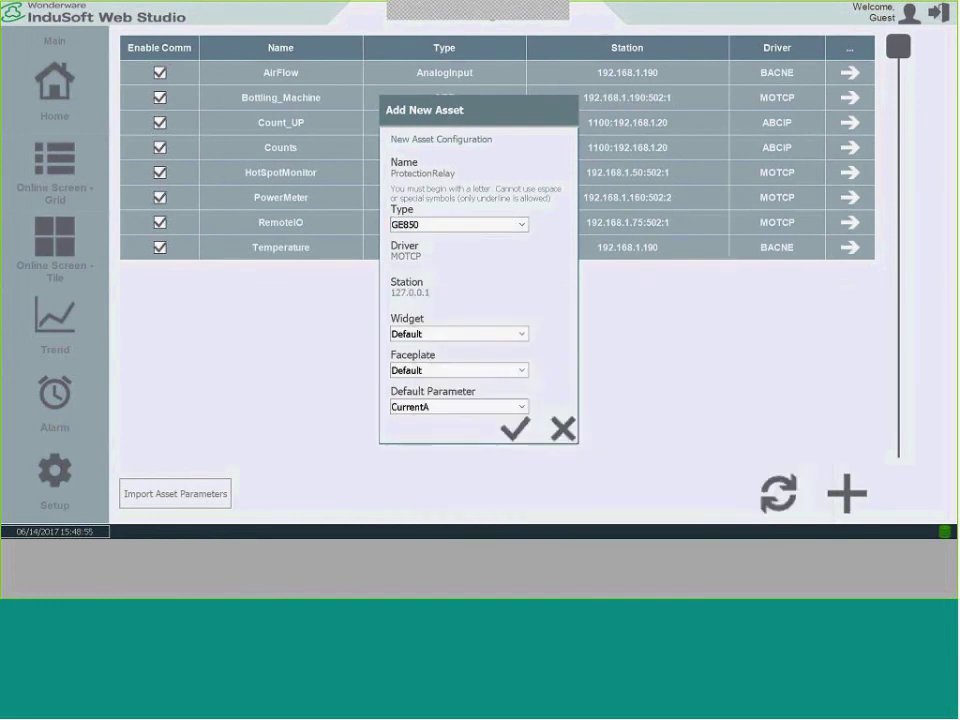
left_click(435, 300)
left_click(545, 337)
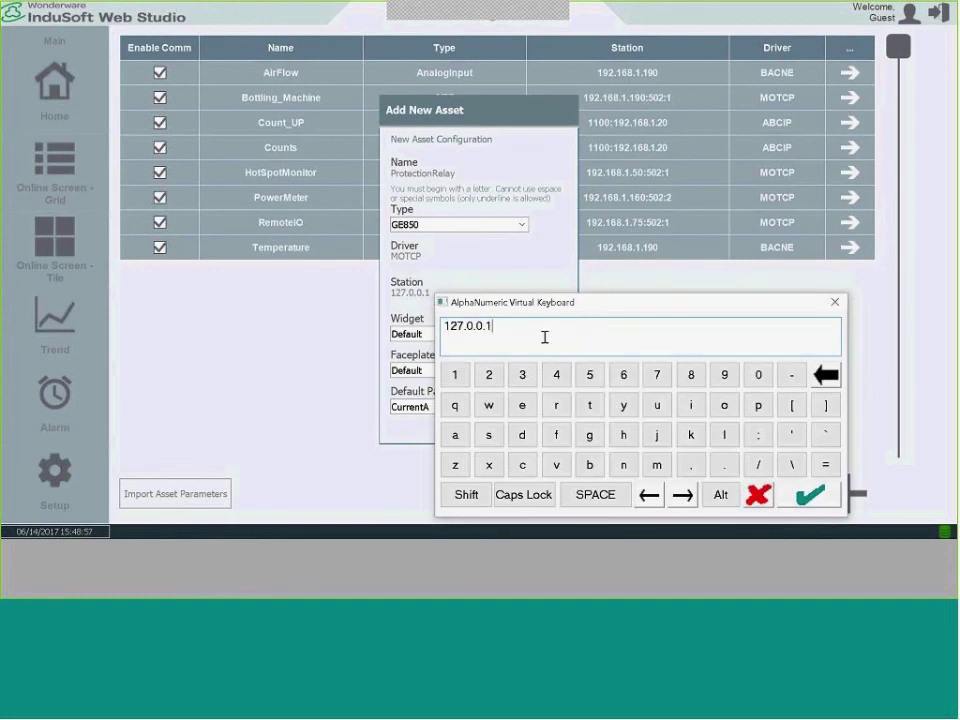
type(":502:1")
left_click(808, 493)
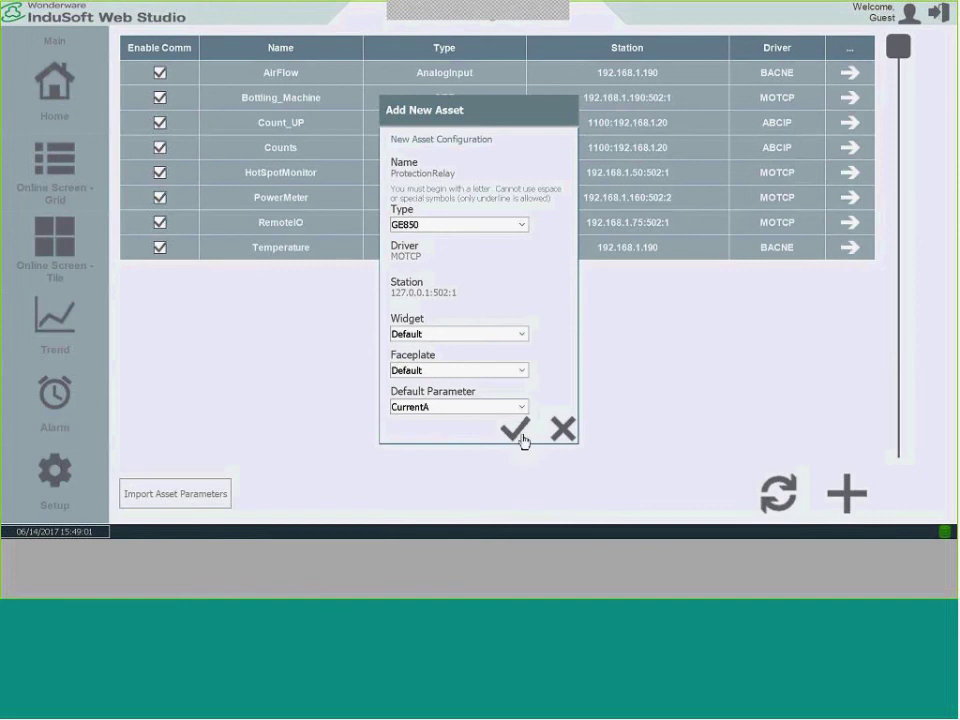
left_click(521, 438)
left_click(310, 498)
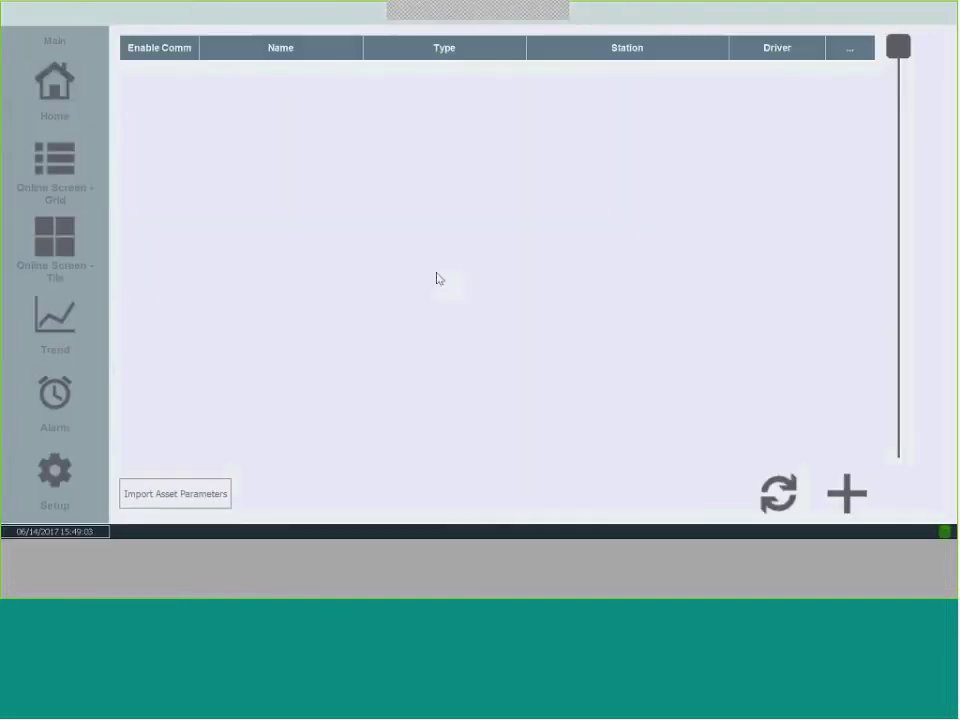
left_click(80, 248)
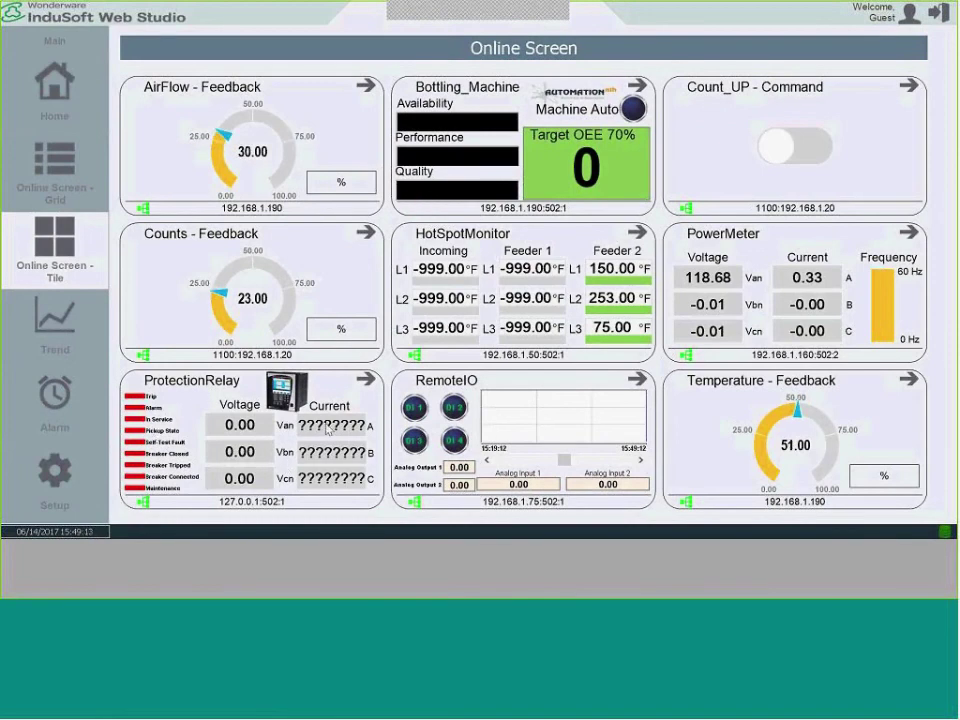
View the ProtectionRelay detail screen, then return to the tile overview.
left_click(367, 382)
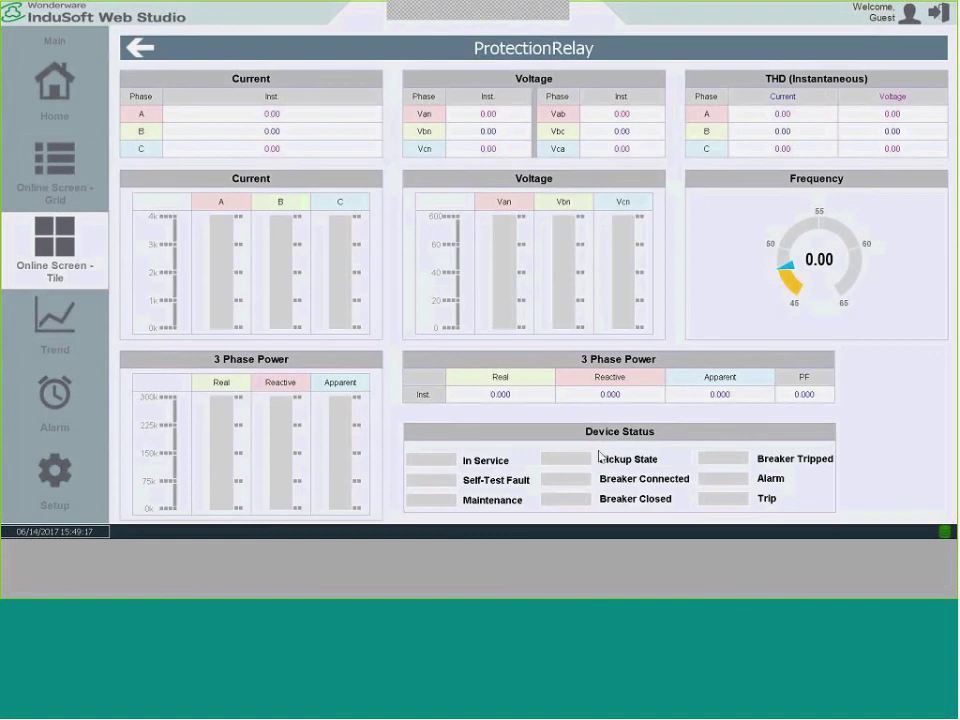
left_click(50, 243)
Add trend pens for HotSpotMonitor CH1_Temp and PowerMeter CurrentA.
left_click(55, 320)
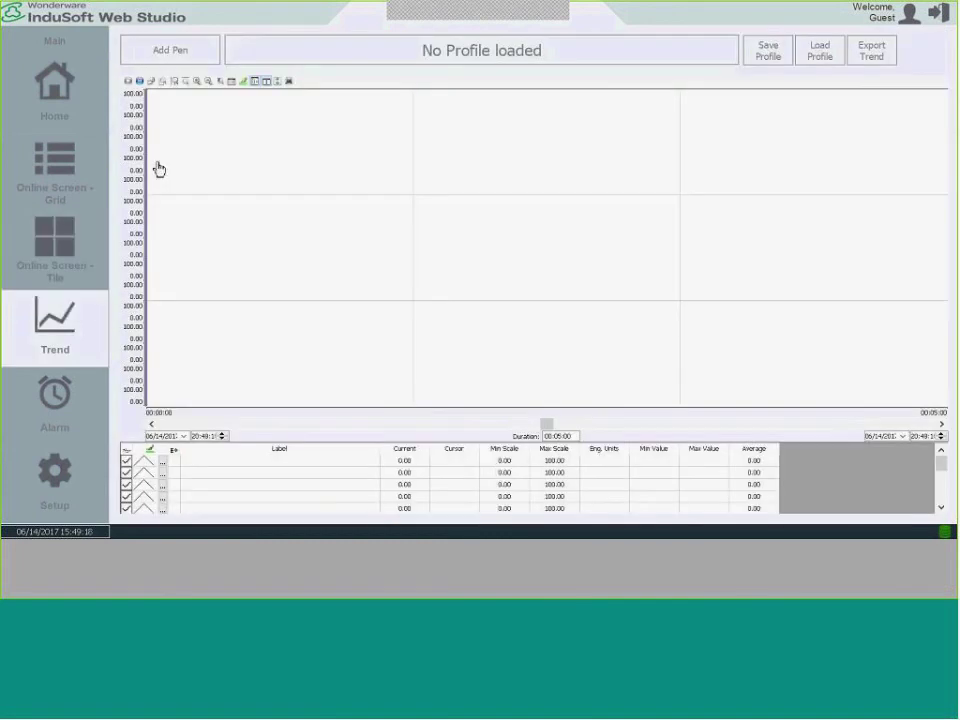
left_click(178, 56)
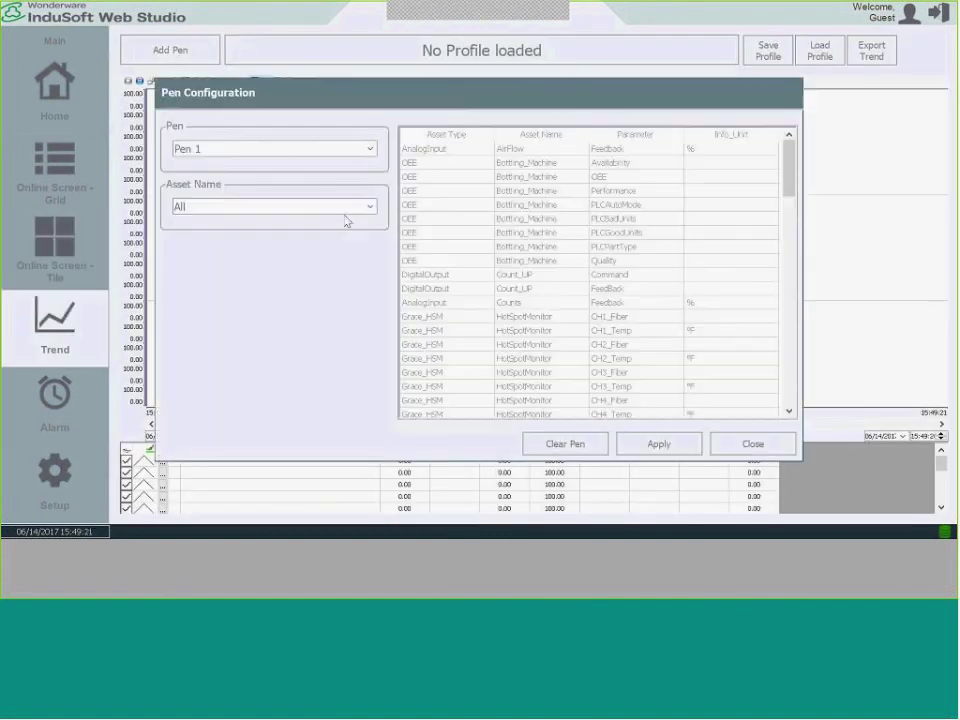
left_click(366, 208)
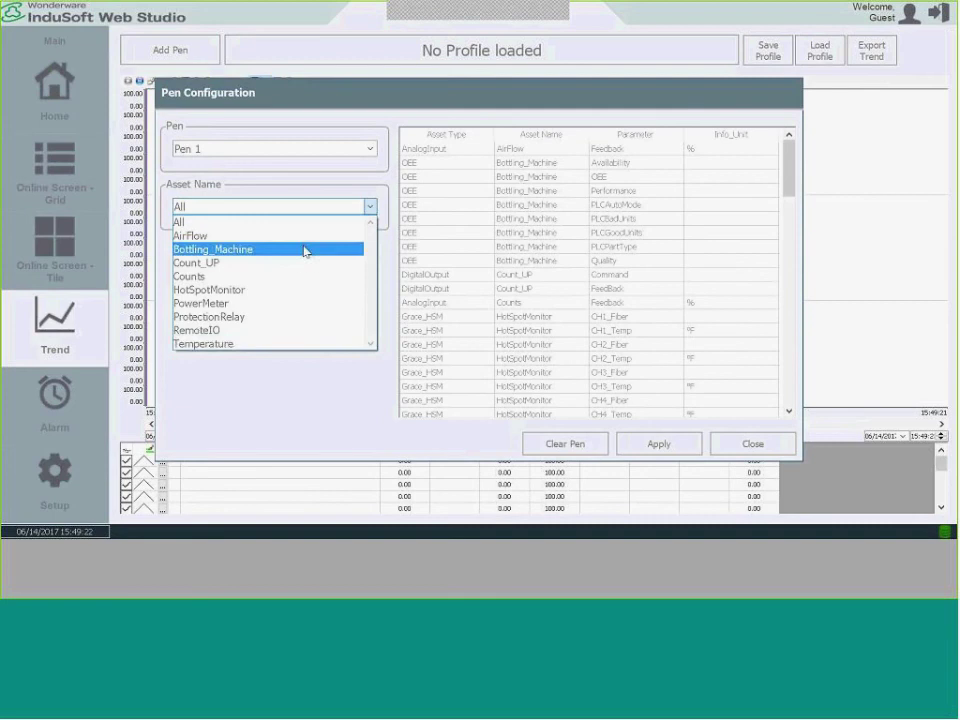
left_click(267, 291)
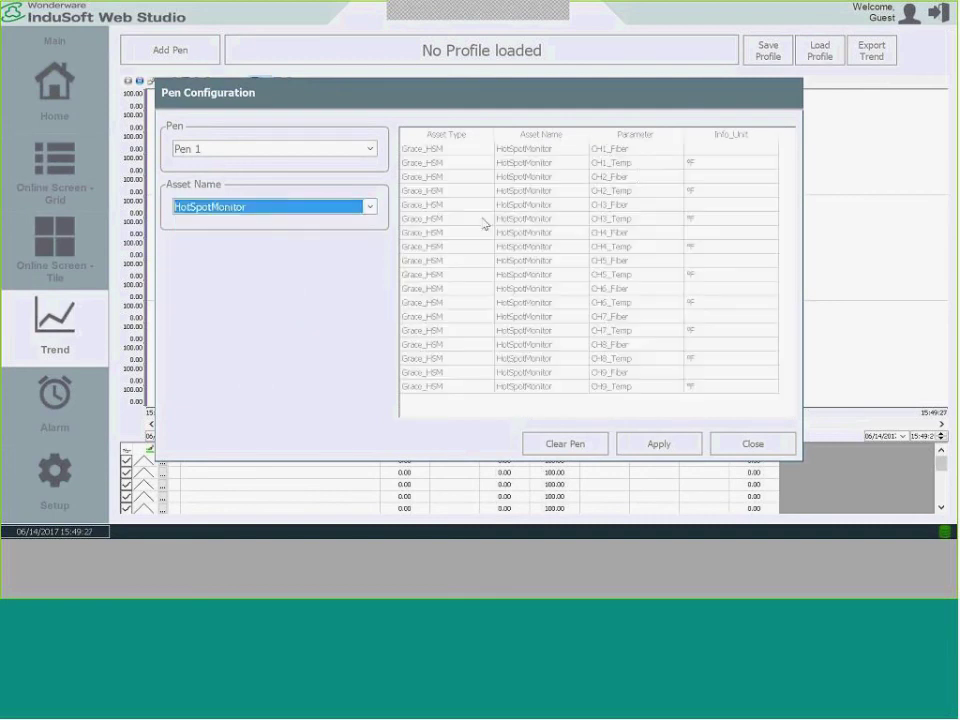
left_click(637, 171)
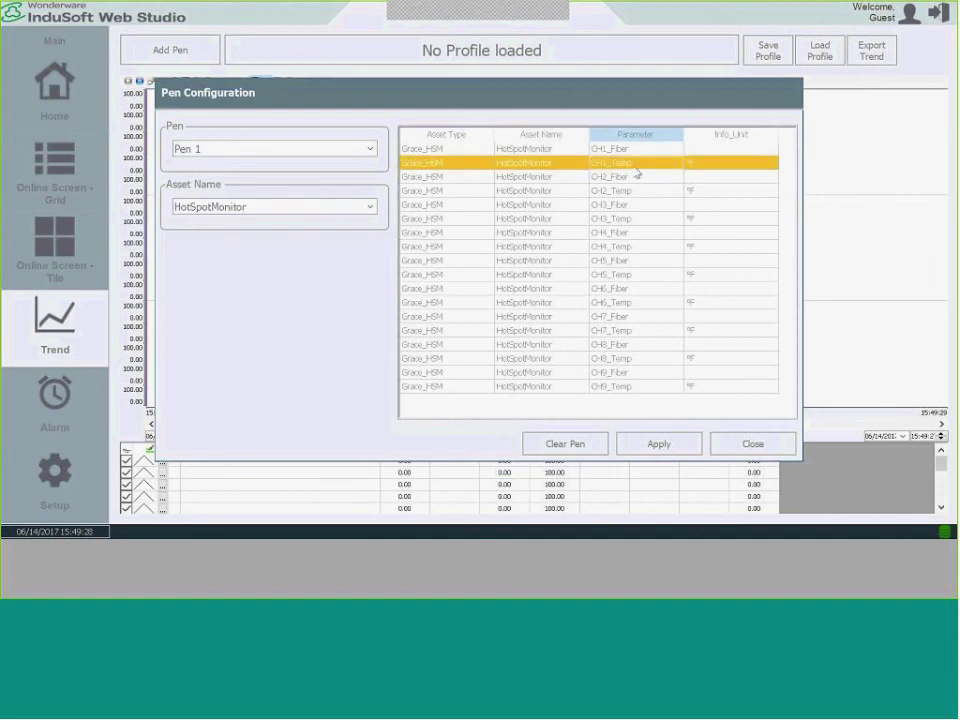
left_click(657, 452)
left_click(369, 208)
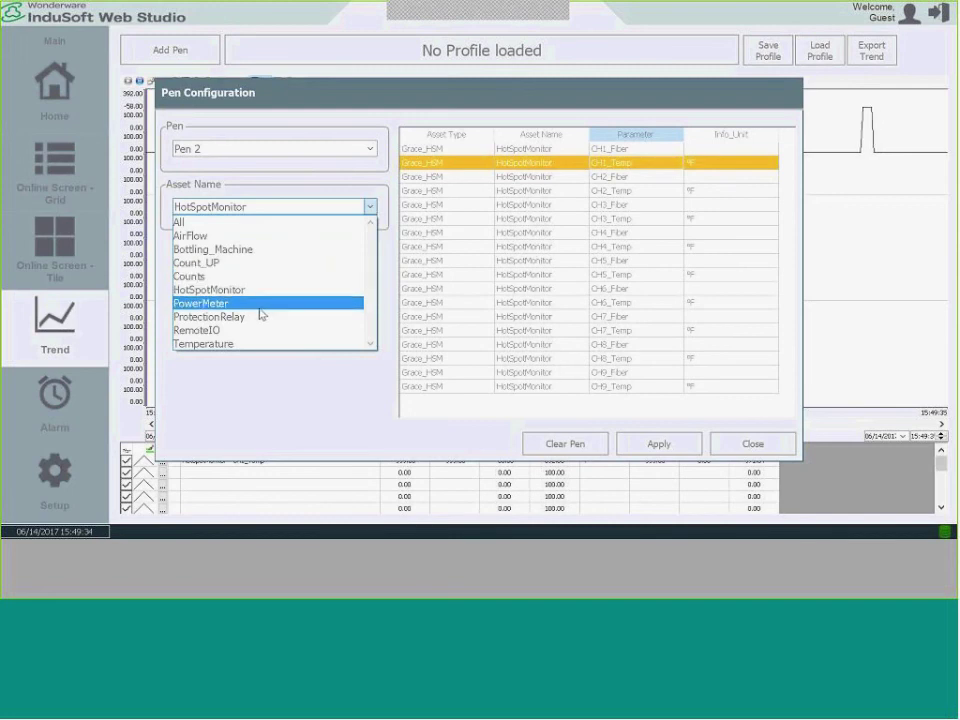
left_click(263, 310)
left_click(629, 150)
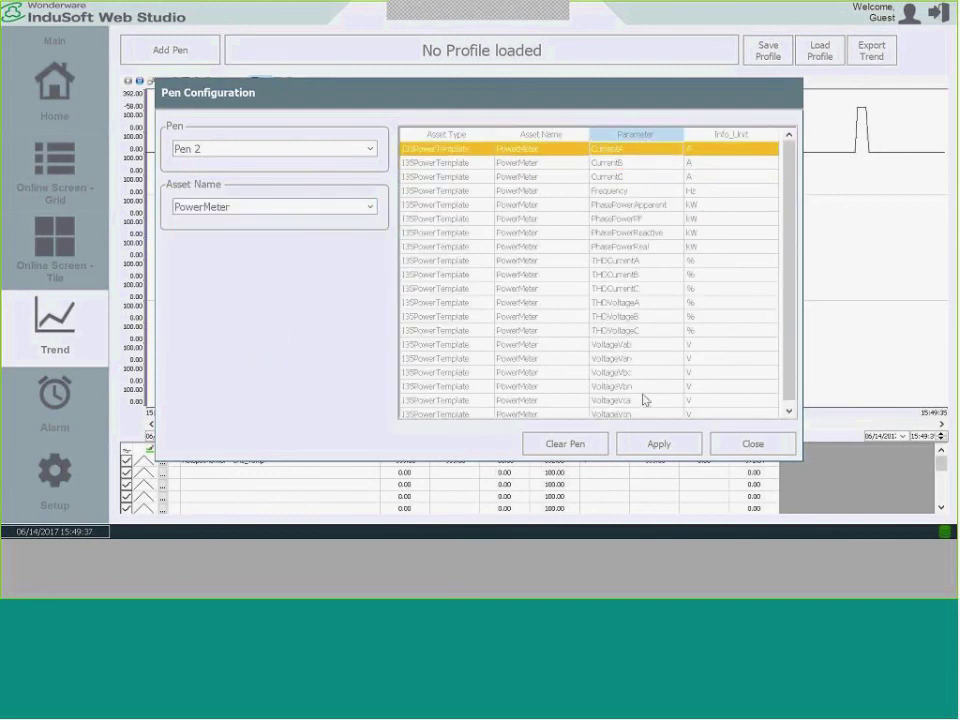
left_click(632, 443)
left_click(773, 446)
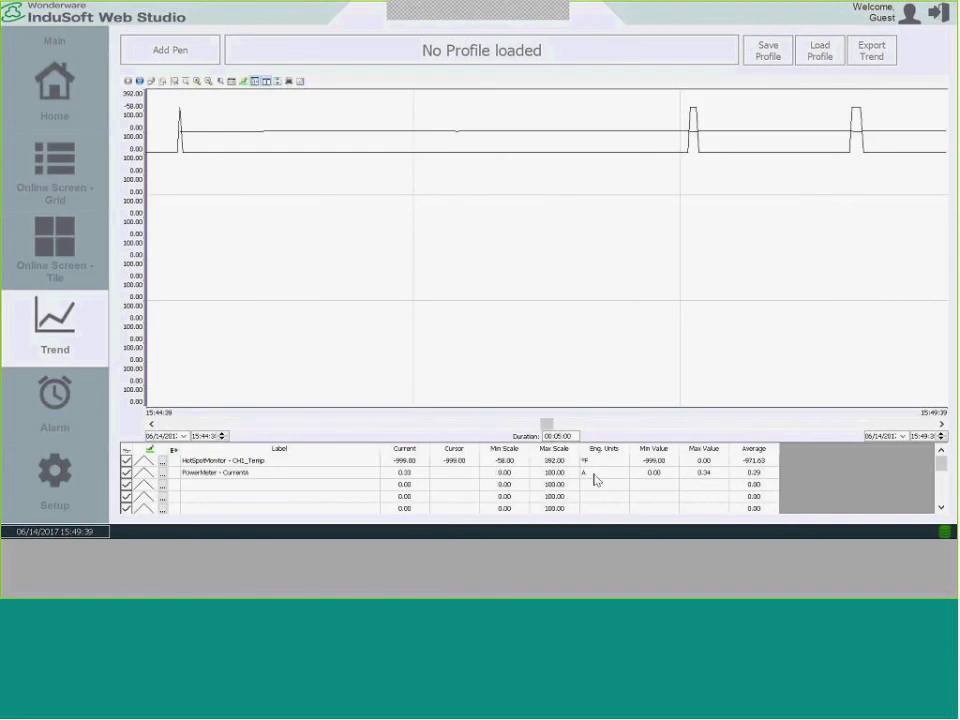
Save the chart as profile TempVSCurrent and confirm it appears in the saved profiles list.
left_click(876, 146)
left_click(776, 62)
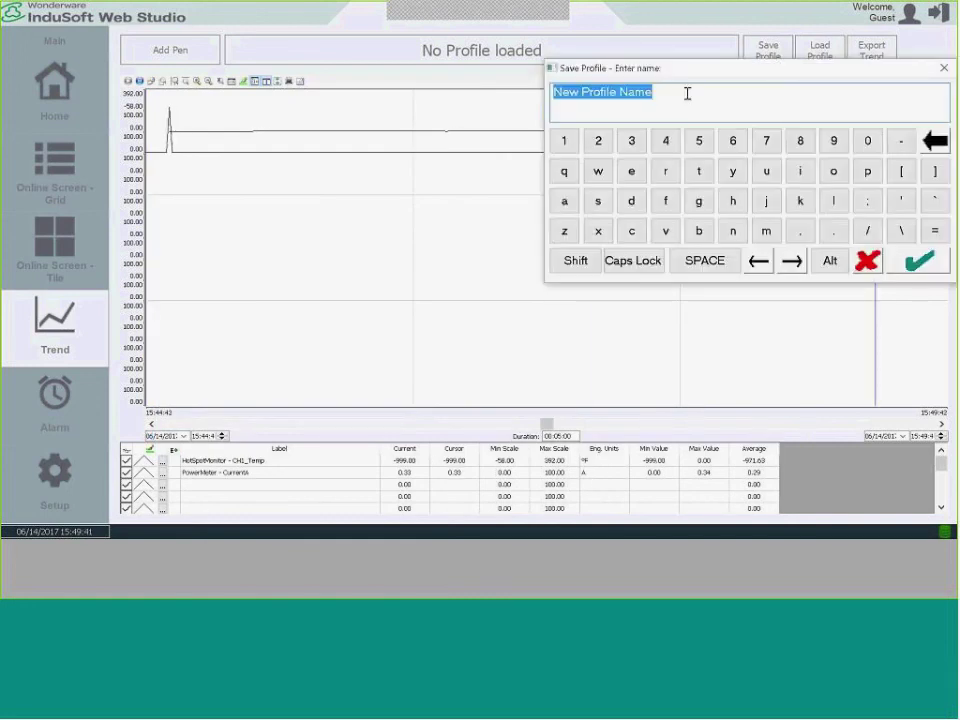
type("TempV")
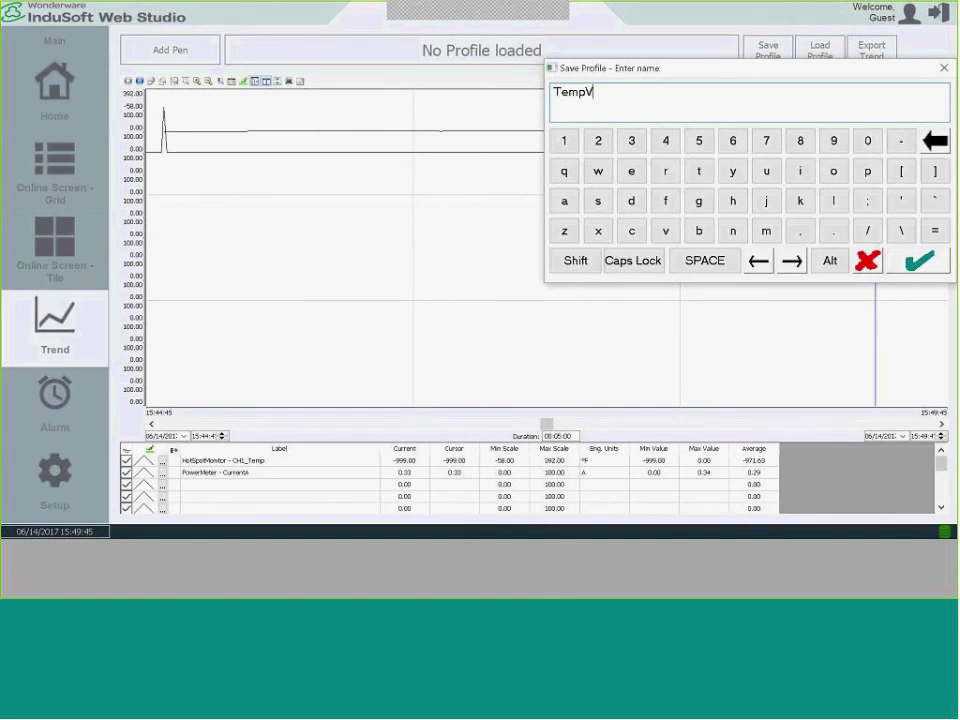
type("SCurrent")
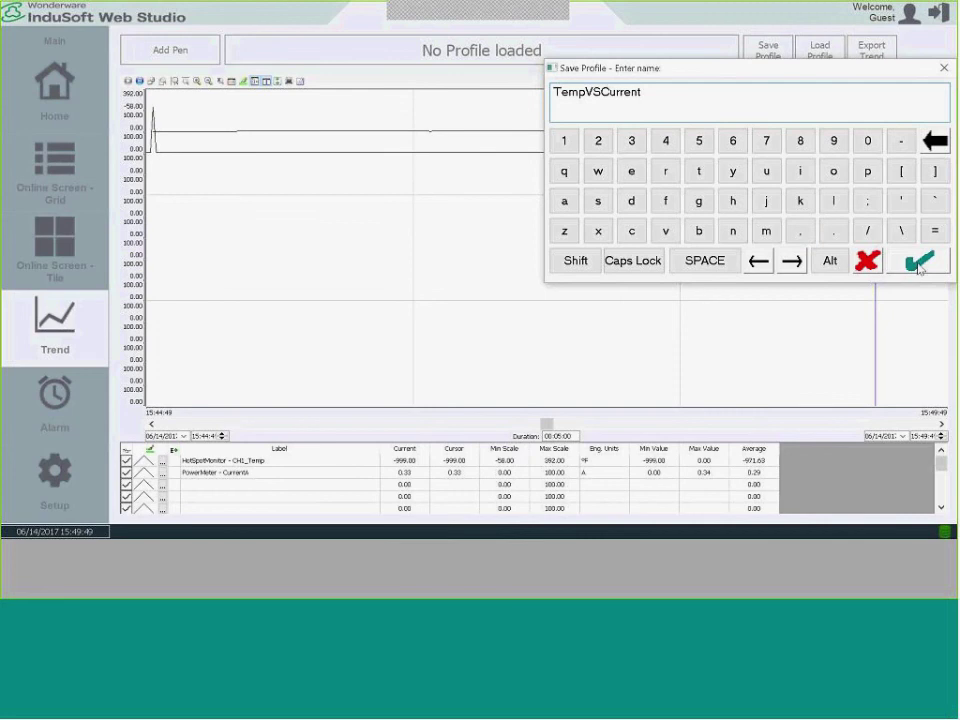
left_click(920, 262)
left_click(816, 54)
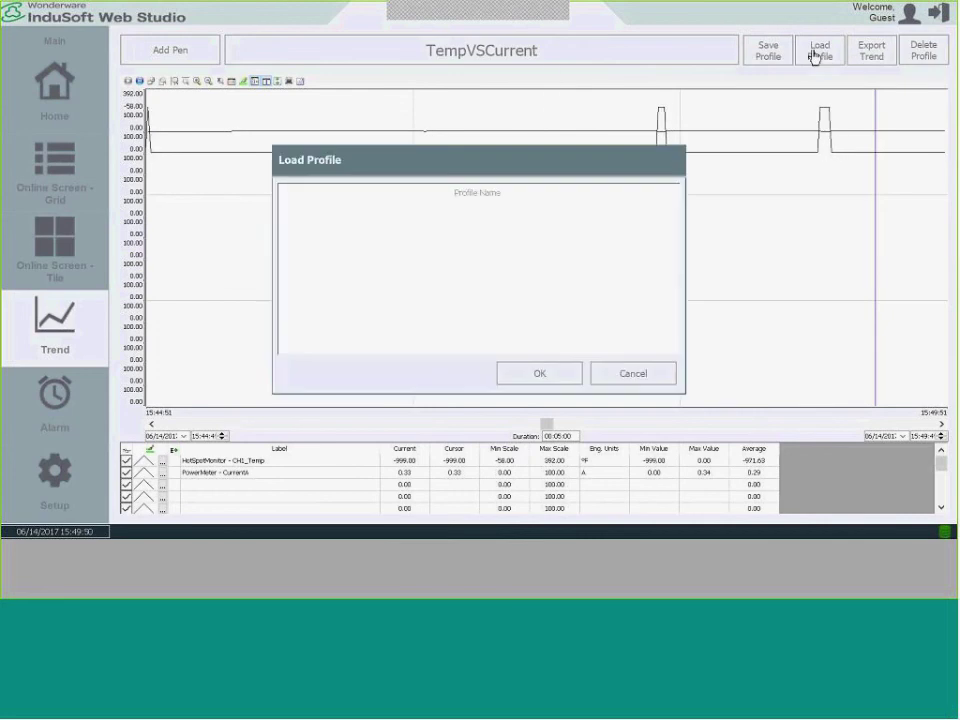
left_click(491, 205)
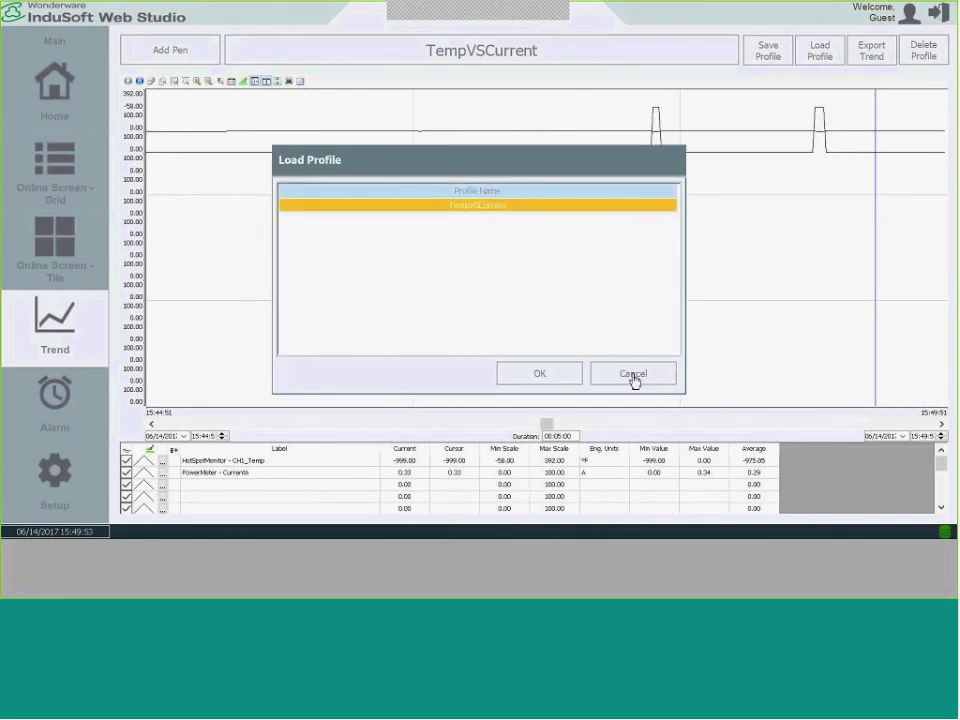
left_click(633, 373)
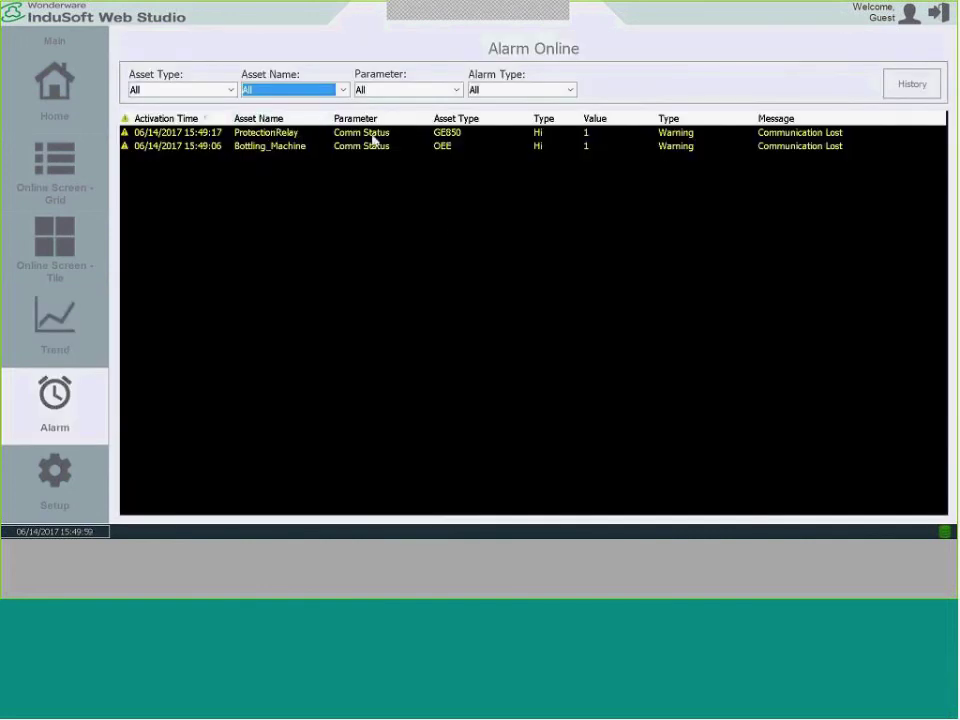
Glance at alarm history, then filter live alarms to the I35PowerTemplate asset type.
left_click(920, 92)
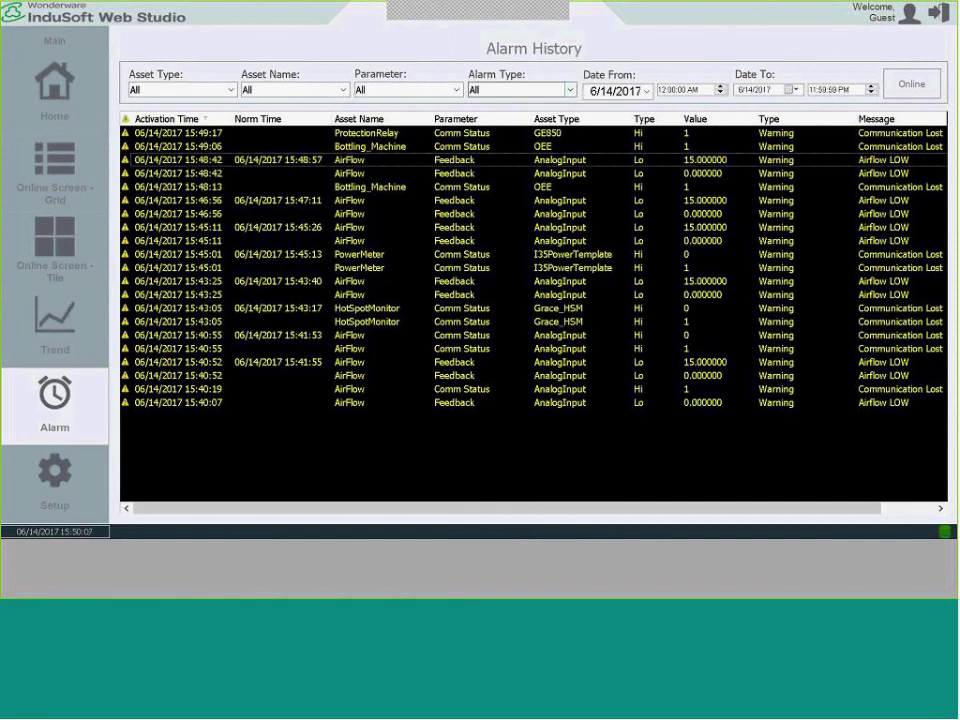
left_click(911, 84)
left_click(231, 89)
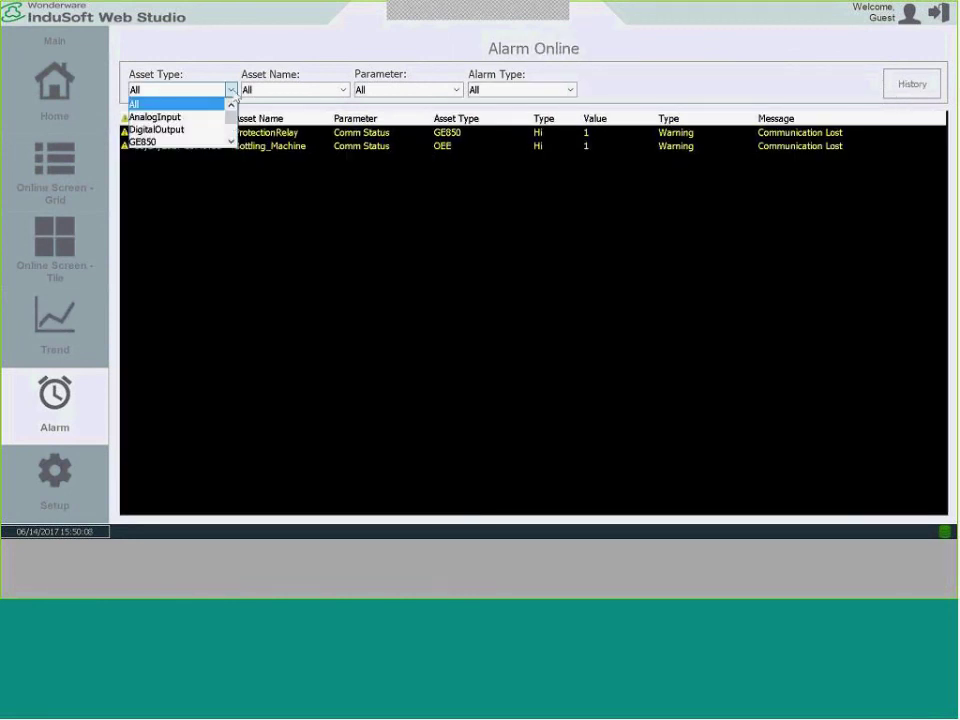
left_click_drag(229, 116, 231, 130)
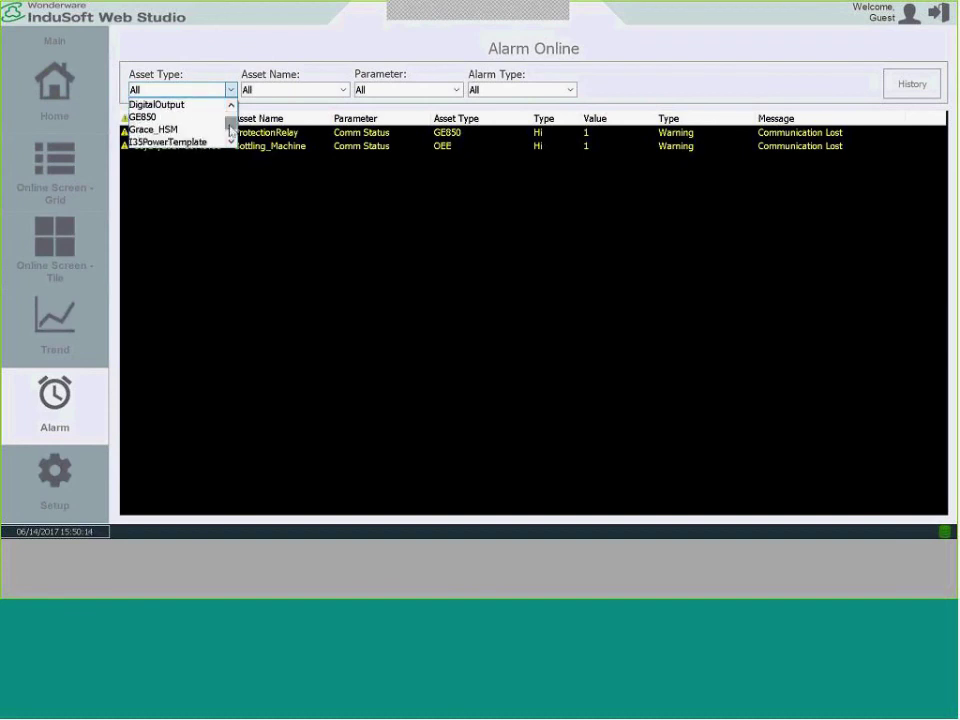
left_click(193, 146)
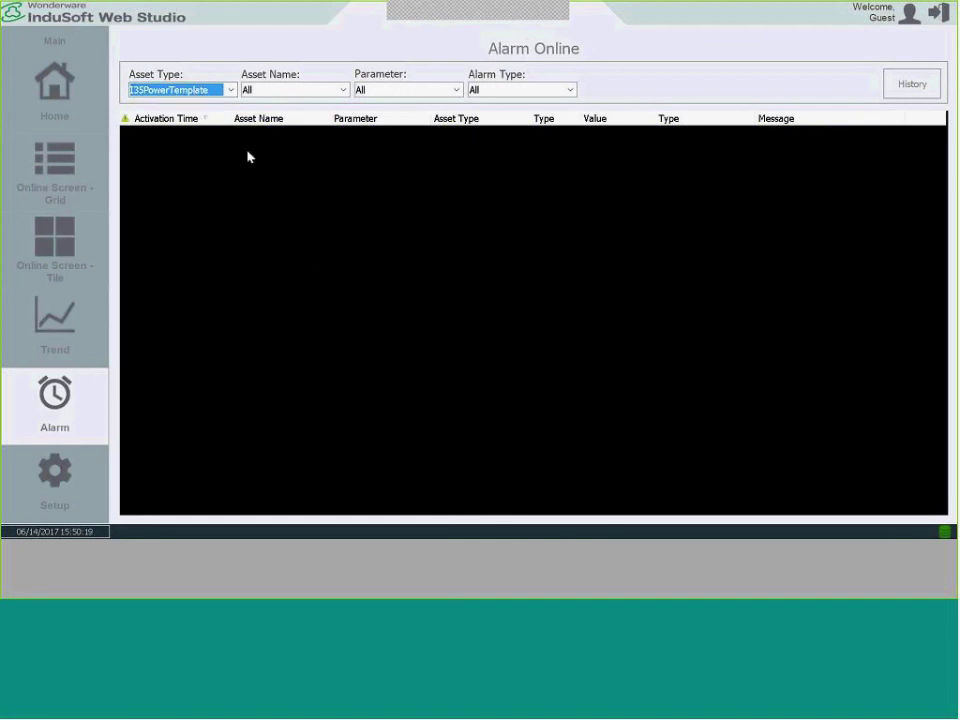
Filter alarms by Grace_HSM, then reset the asset type filter to All.
left_click(230, 89)
left_click(222, 104)
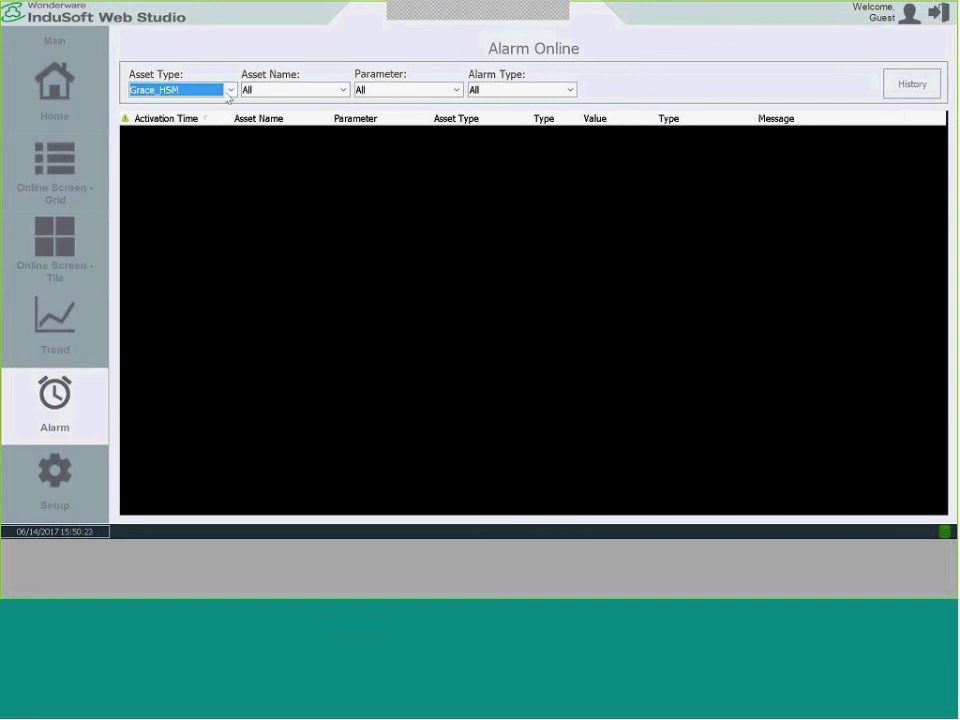
left_click(230, 89)
left_click(230, 104)
left_click(230, 104)
left_click(208, 104)
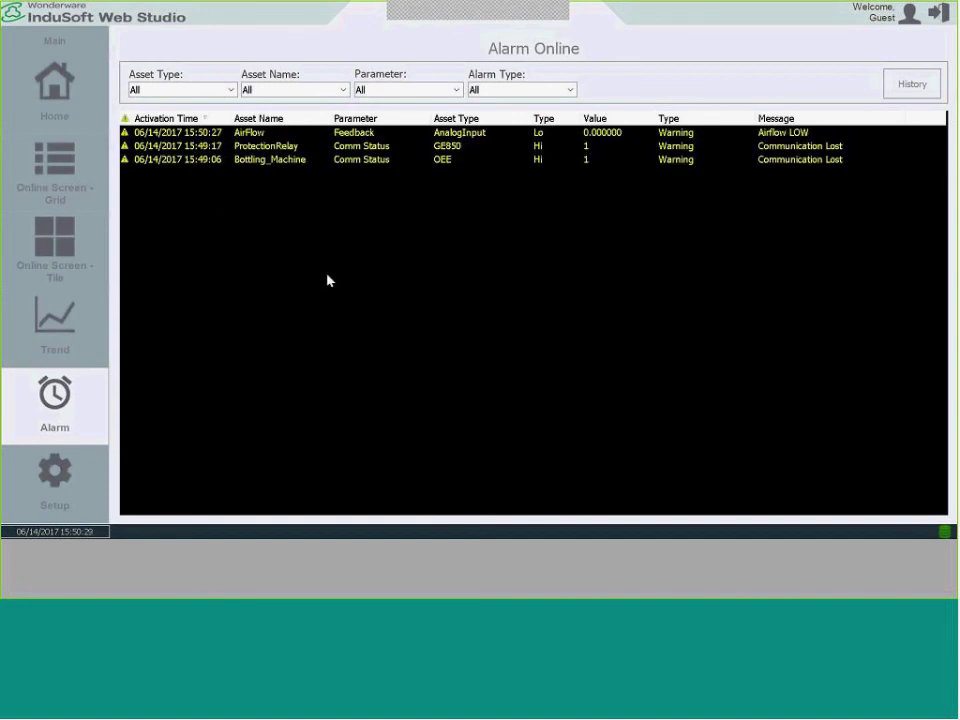
key("alt+Tab")
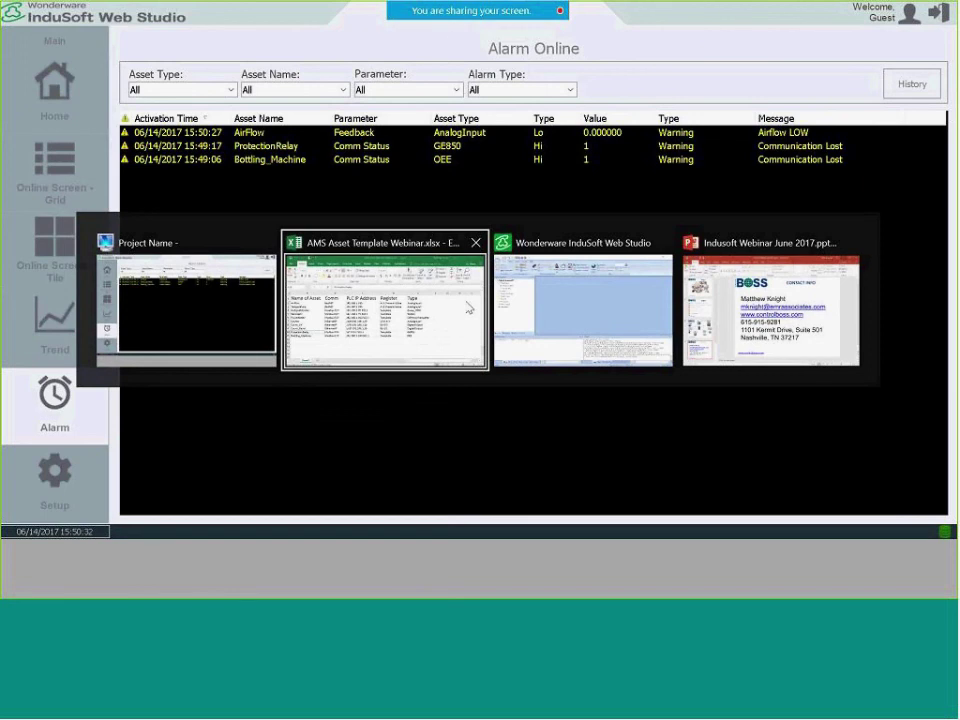
Review the Excel asset template of names, comms, IP addresses and types, then close Excel.
left_click(433, 311)
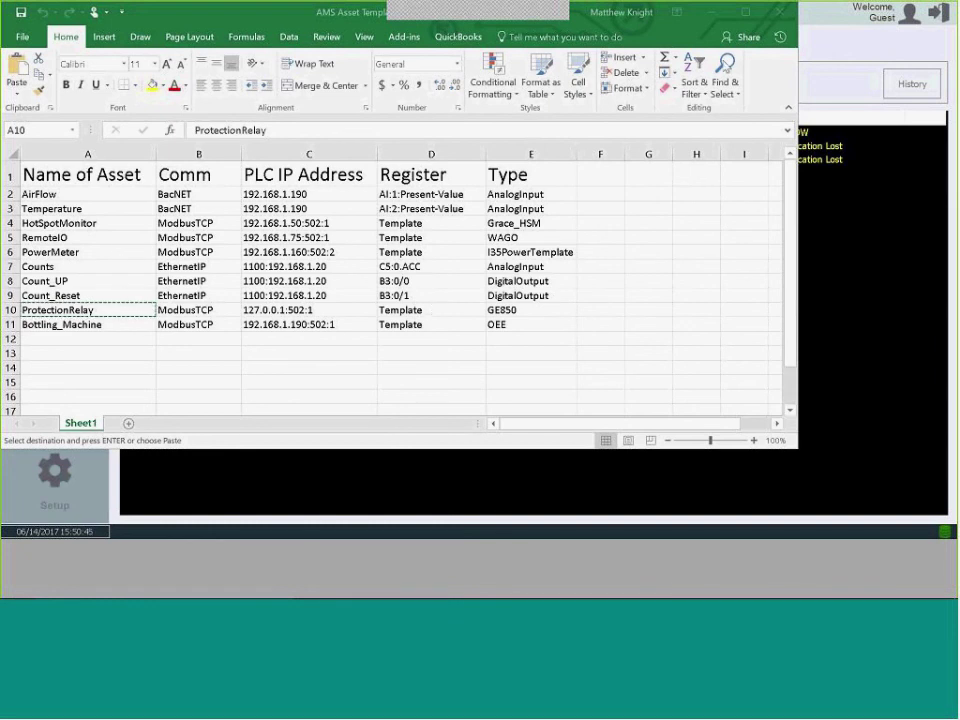
left_click(783, 14)
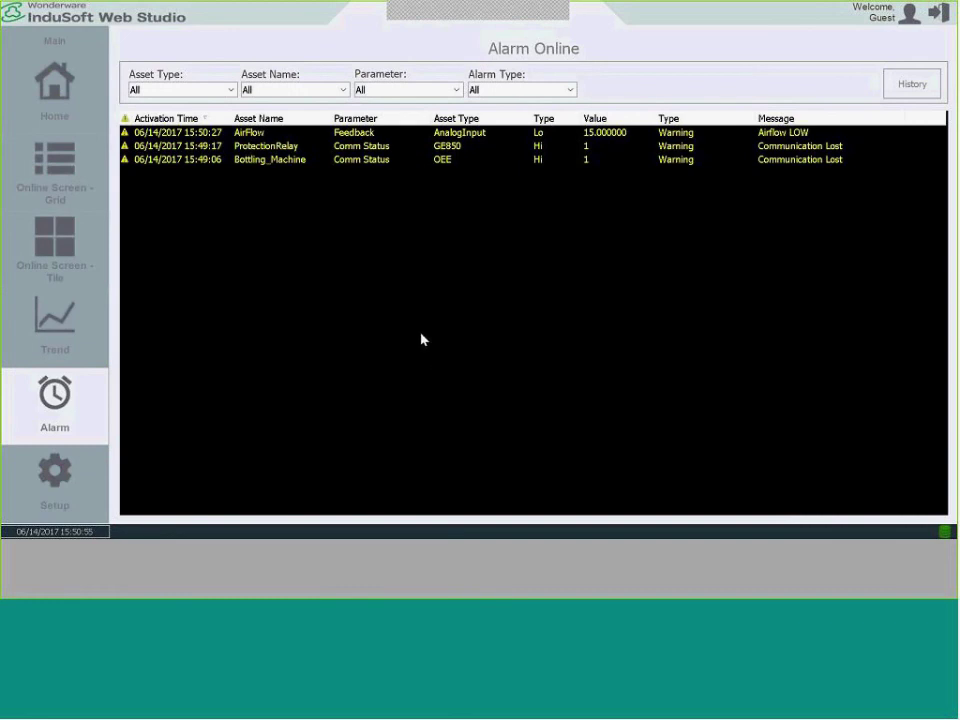
Browse the project's Graphics screens list, then connect SSMS to the local SQLEXPRESS server.
key("alt+Tab")
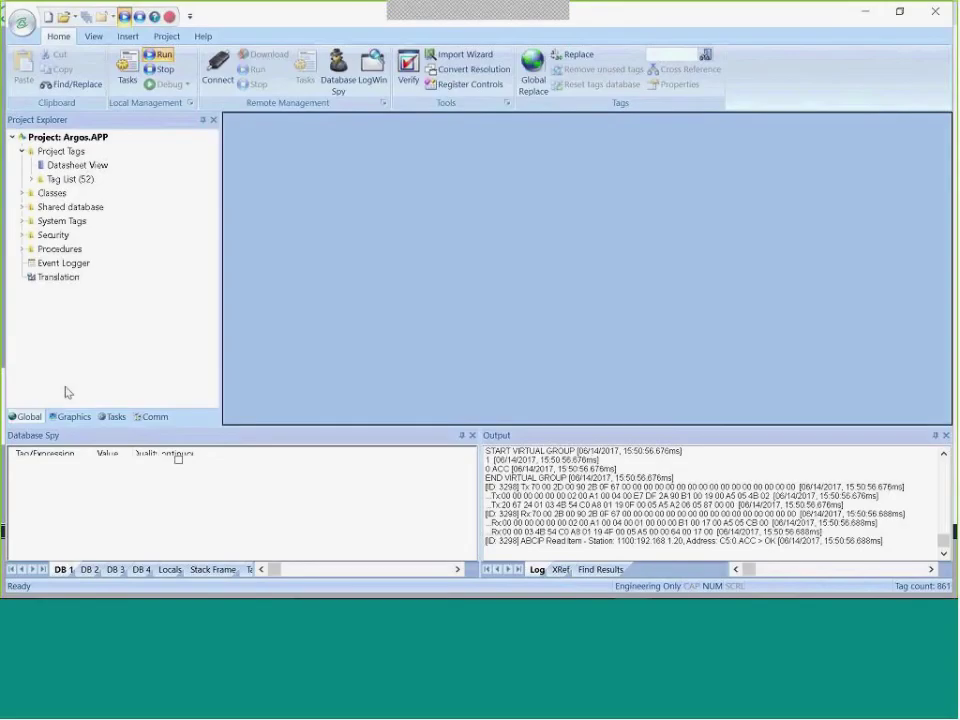
left_click(70, 416)
left_click(25, 152)
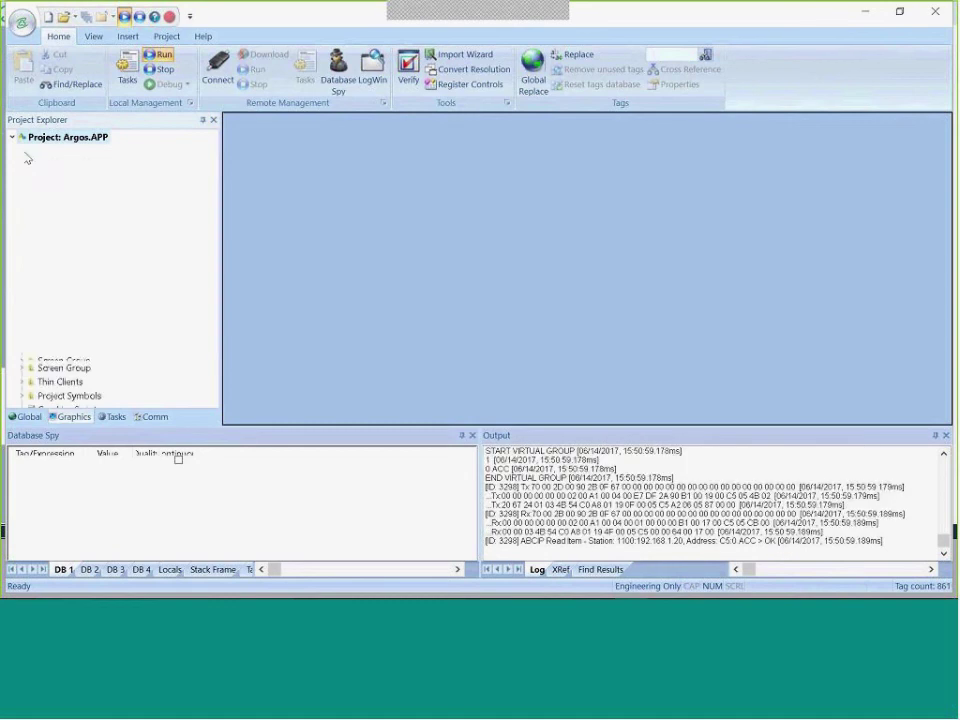
left_click_drag(210, 182, 212, 335)
scroll(168, 335, "down", 4)
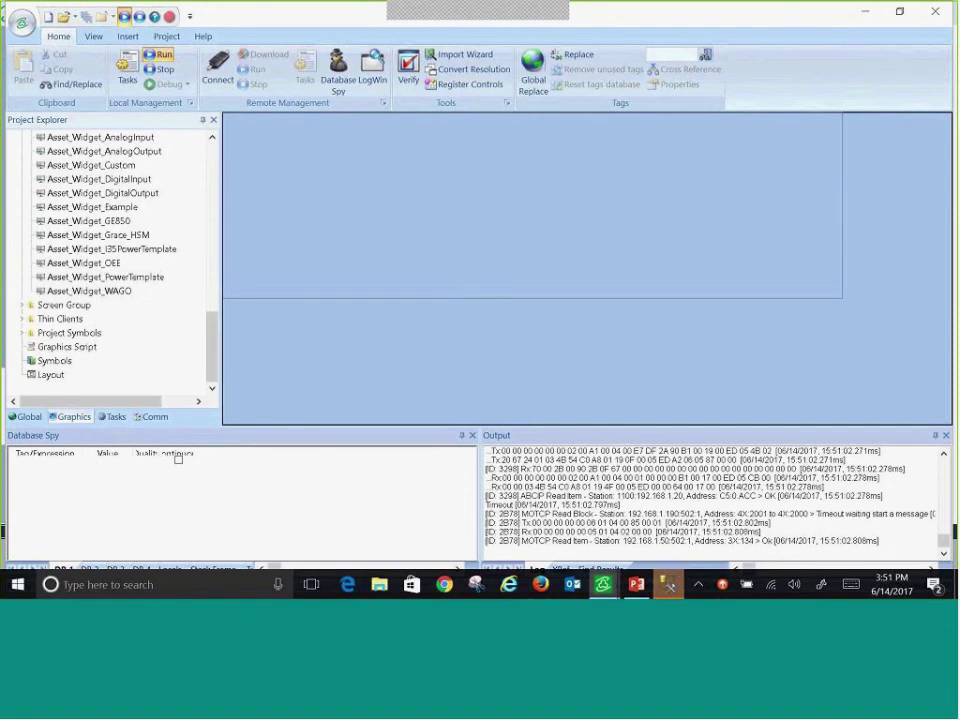
left_click(669, 586)
left_click(440, 326)
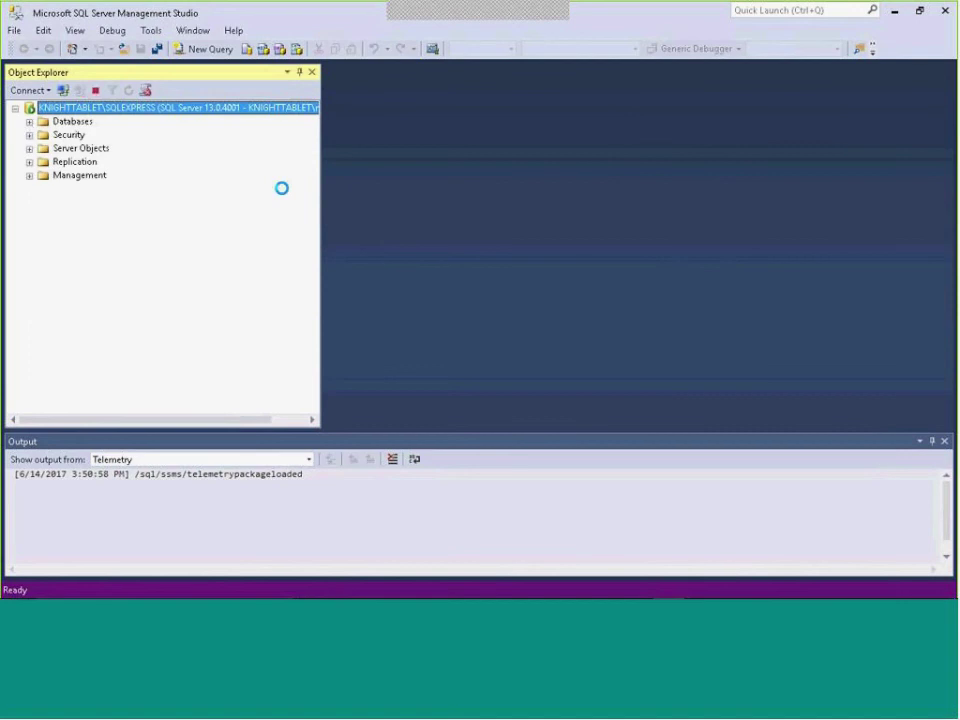
Expand Databases > DEMO_DB_2 > Tables in Object Explorer.
left_click(29, 121)
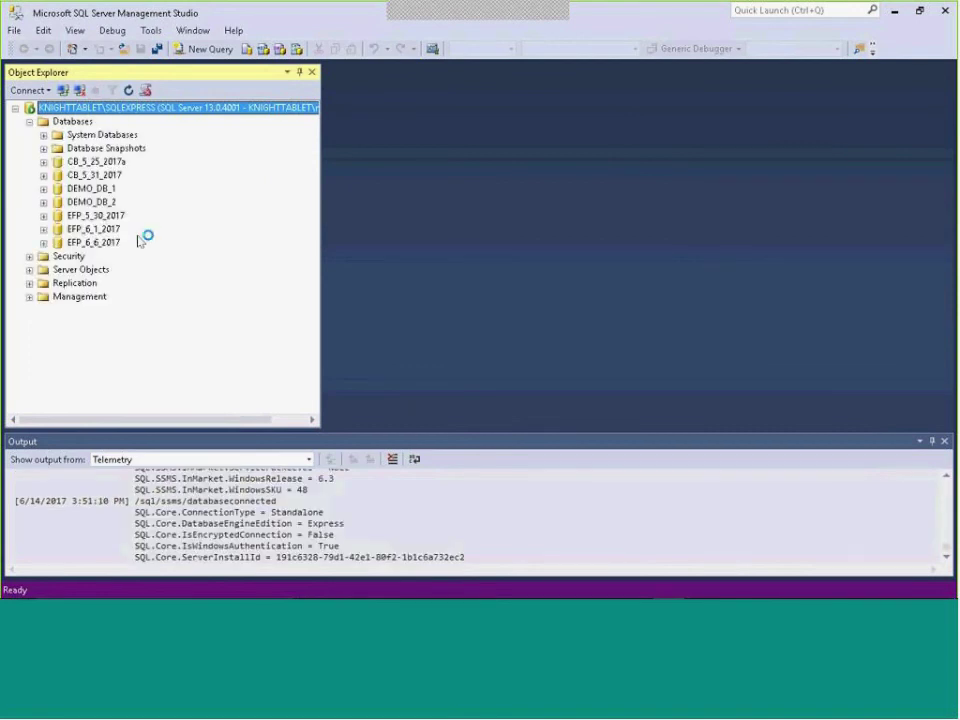
left_click(43, 202)
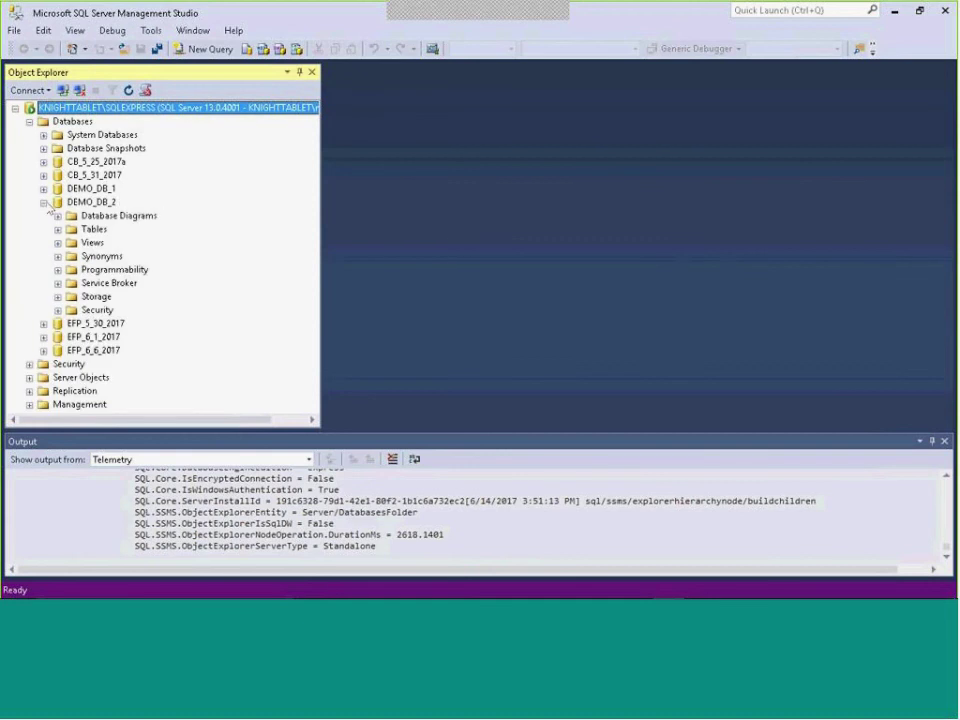
left_click(58, 230)
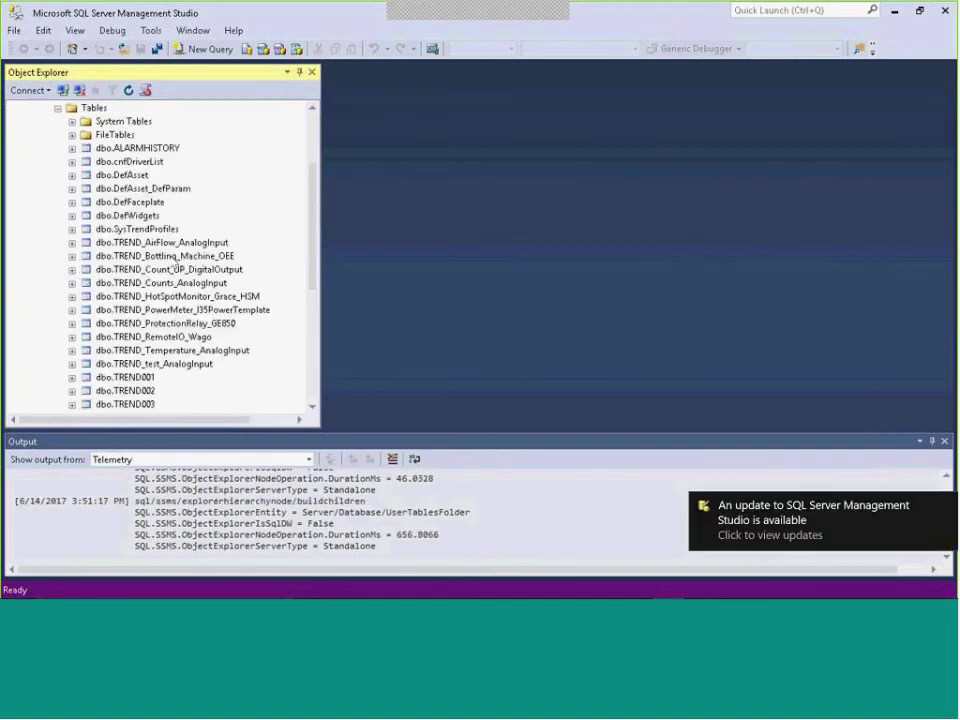
left_click(174, 257)
scroll(180, 265, "down", 2)
Step through the asset trend tables up to TREND_HotSpotMonitor_Grace_HSM and bring up its context menu.
left_click(201, 283)
left_click(205, 269)
left_click(207, 256)
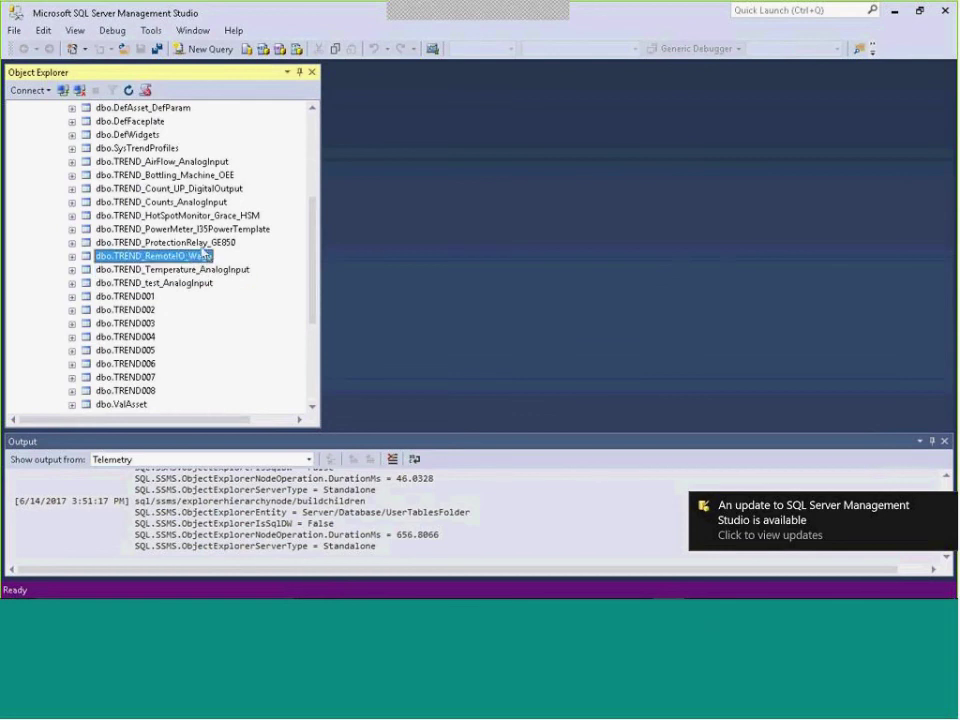
left_click(200, 242)
left_click(195, 229)
left_click(190, 215)
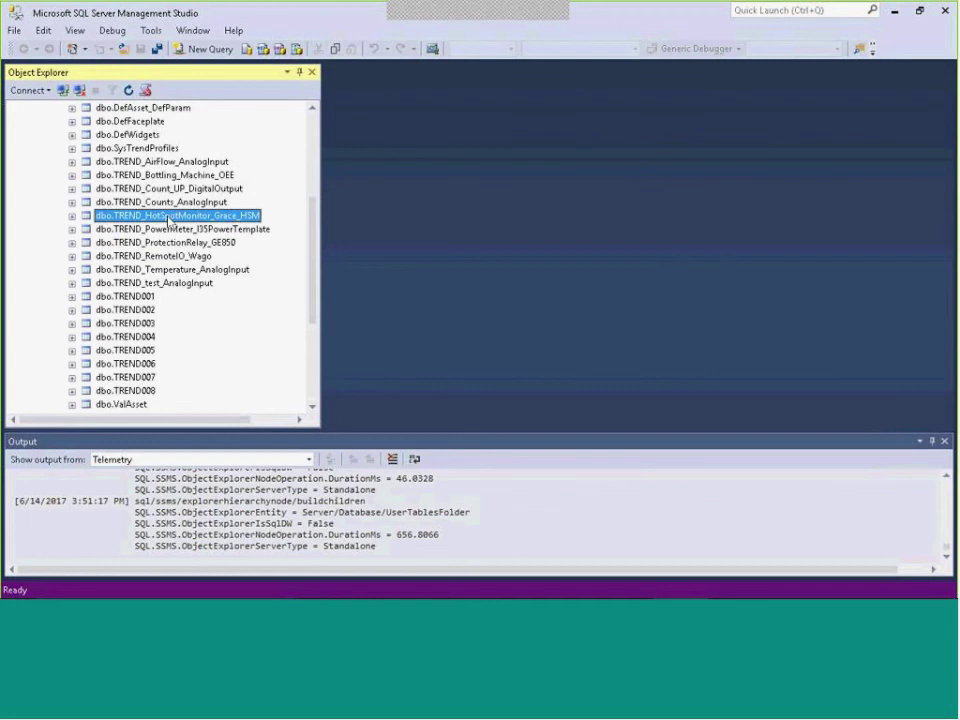
right_click(153, 221)
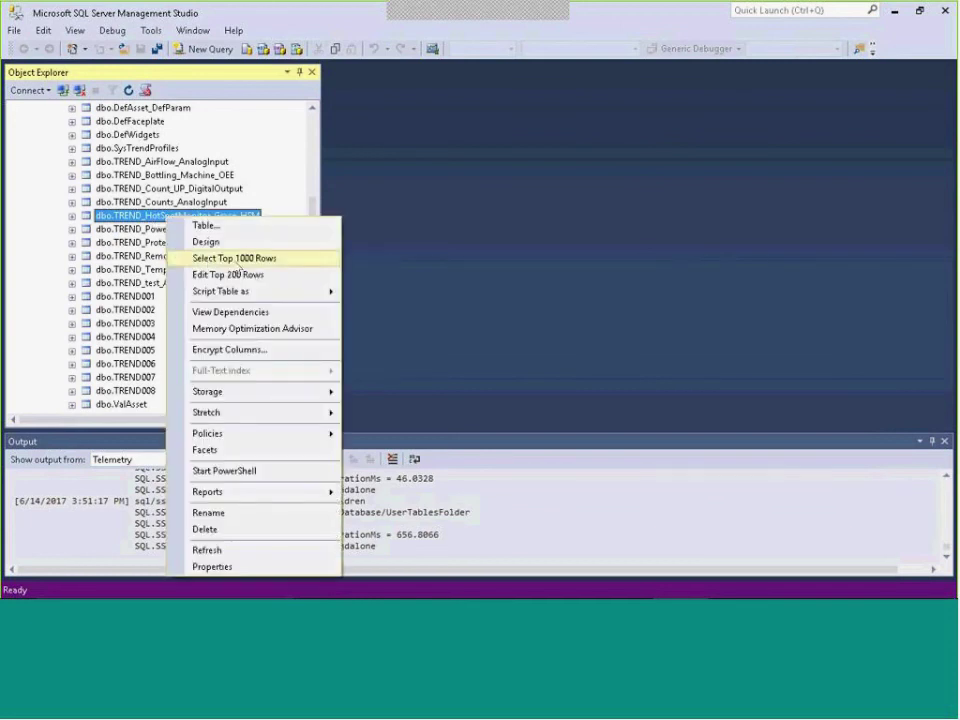
Select the top 1000 rows of the HotSpotMonitor trend table and scroll through the 501 returned rows.
left_click(238, 260)
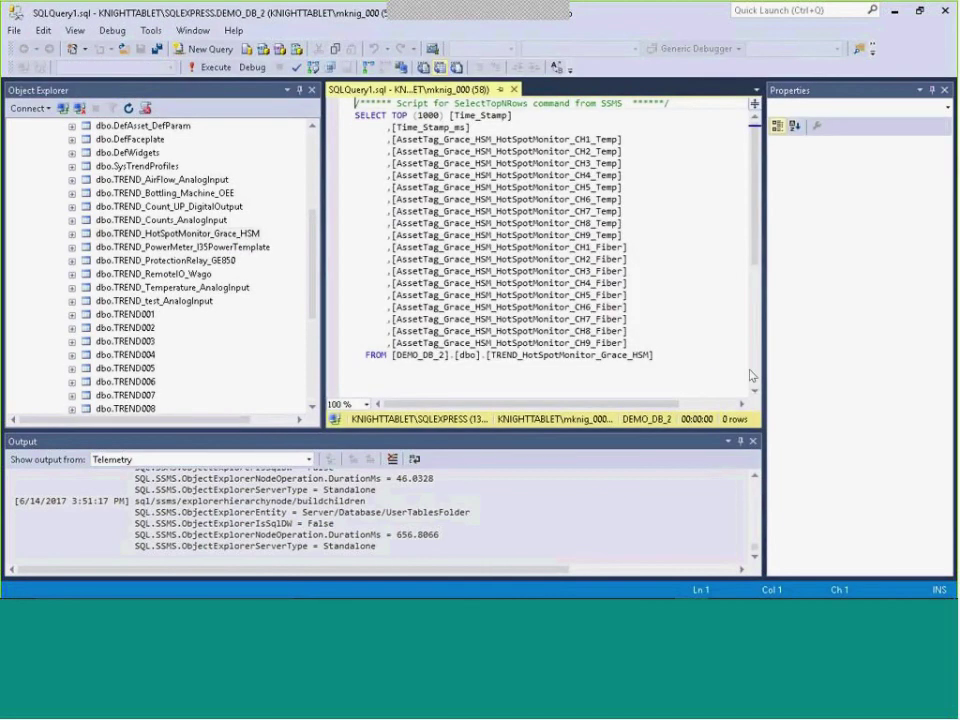
scroll(662, 400, "down", 2)
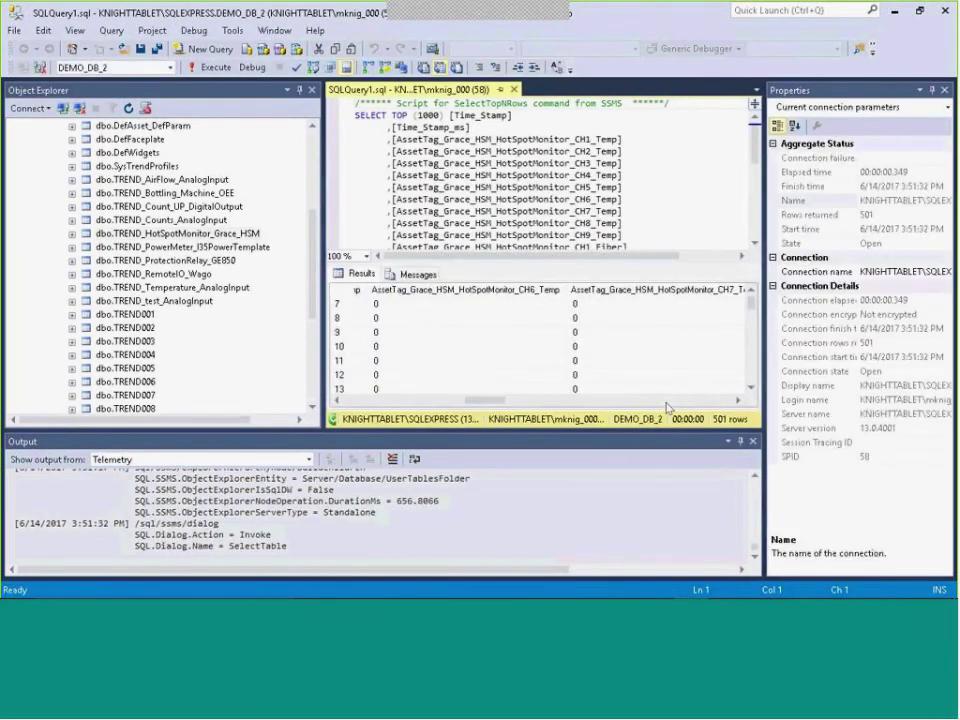
scroll(668, 405, "left", 5)
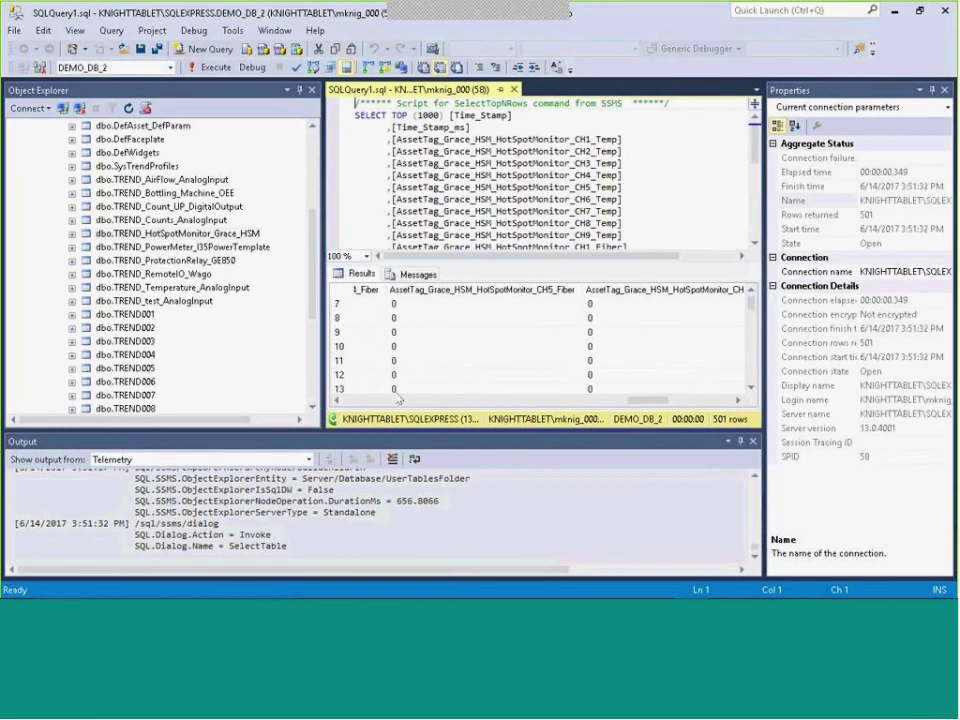
scroll(381, 403, "left", 6)
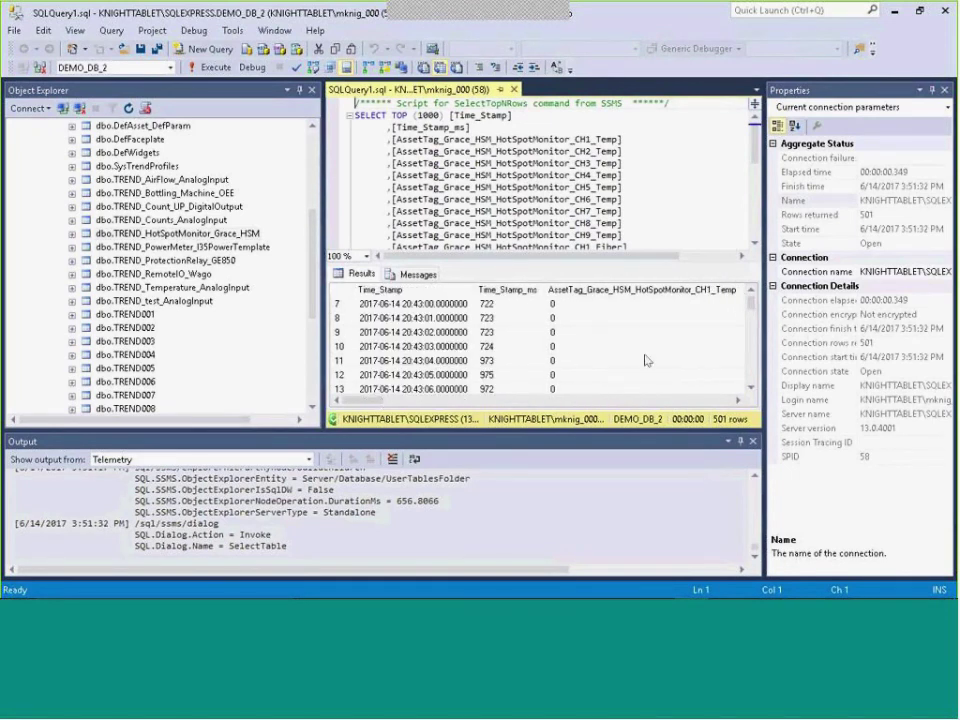
scroll(702, 400, "down", 14)
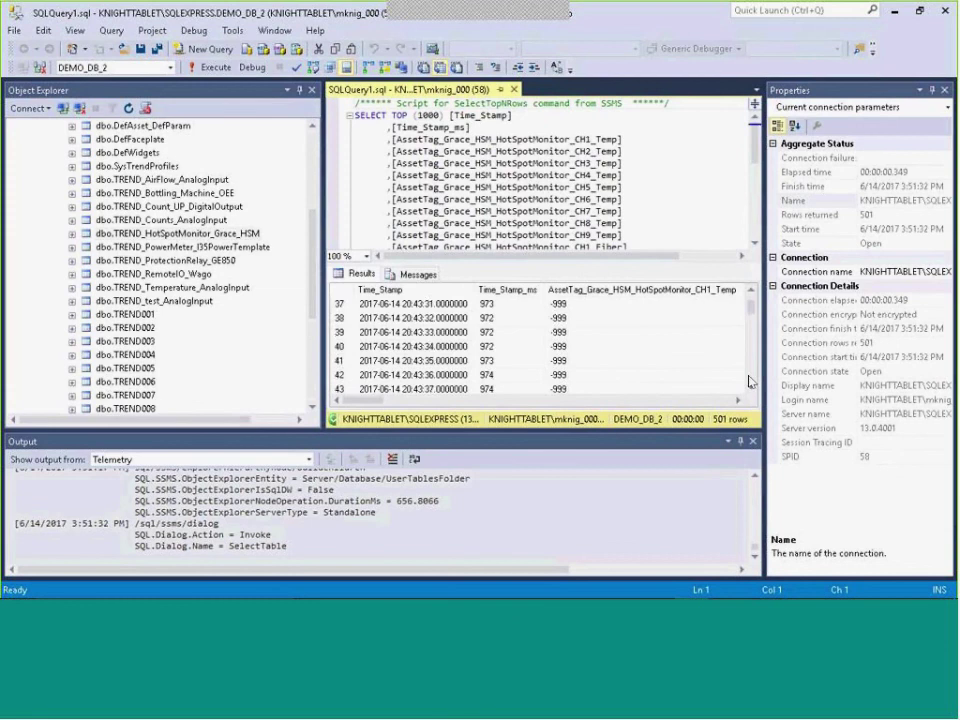
scroll(702, 400, "right", 8)
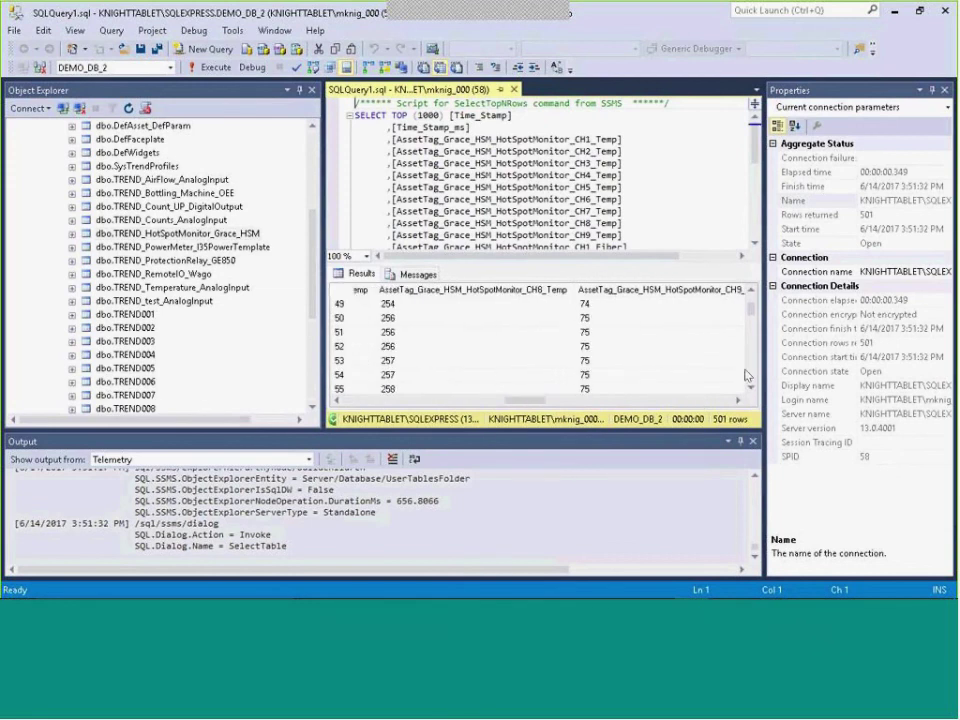
scroll(750, 374, "down", 18)
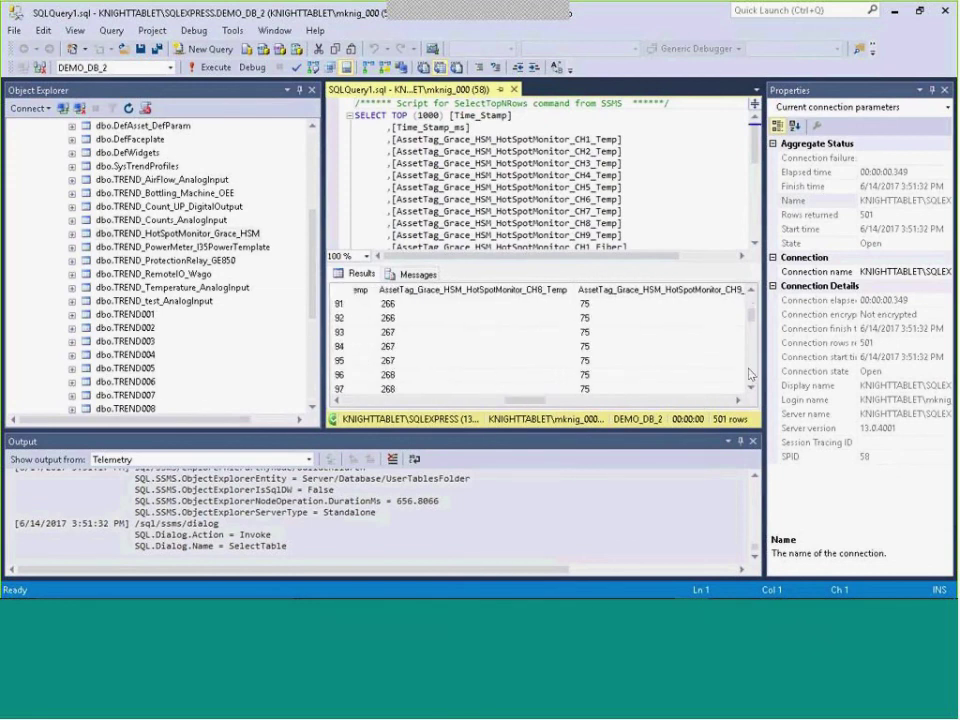
scroll(750, 374, "down", 14)
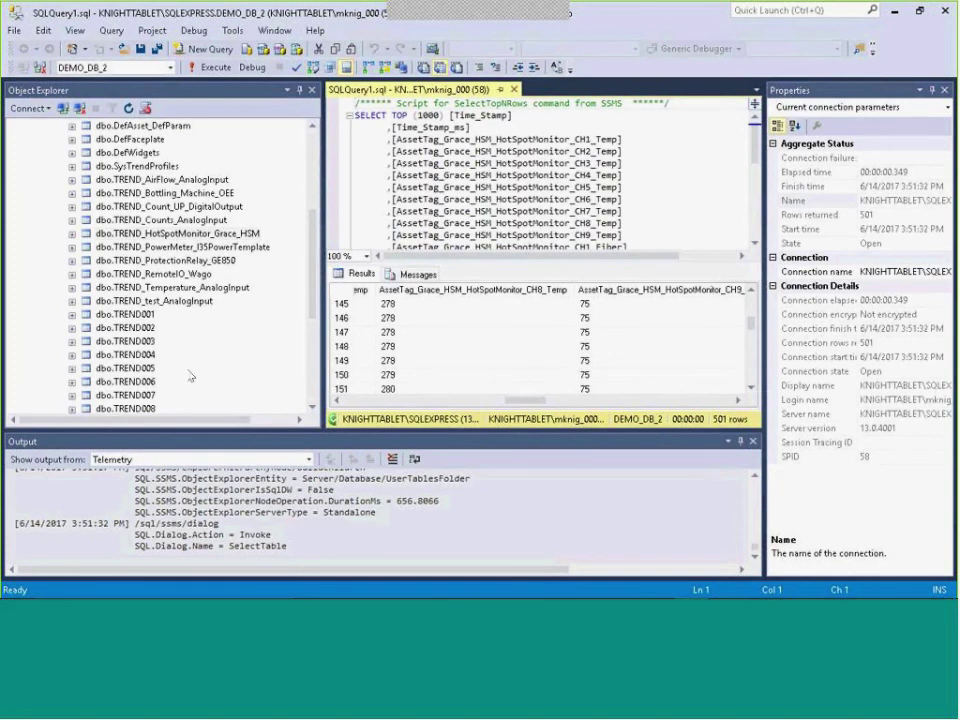
Move through the table list to ALARMHISTORY, then close SQL Server Management Studio.
left_click(213, 274)
key("Up")
key("Up")
key("Up")
key("Up")
key("Up")
key("Up")
key("Up")
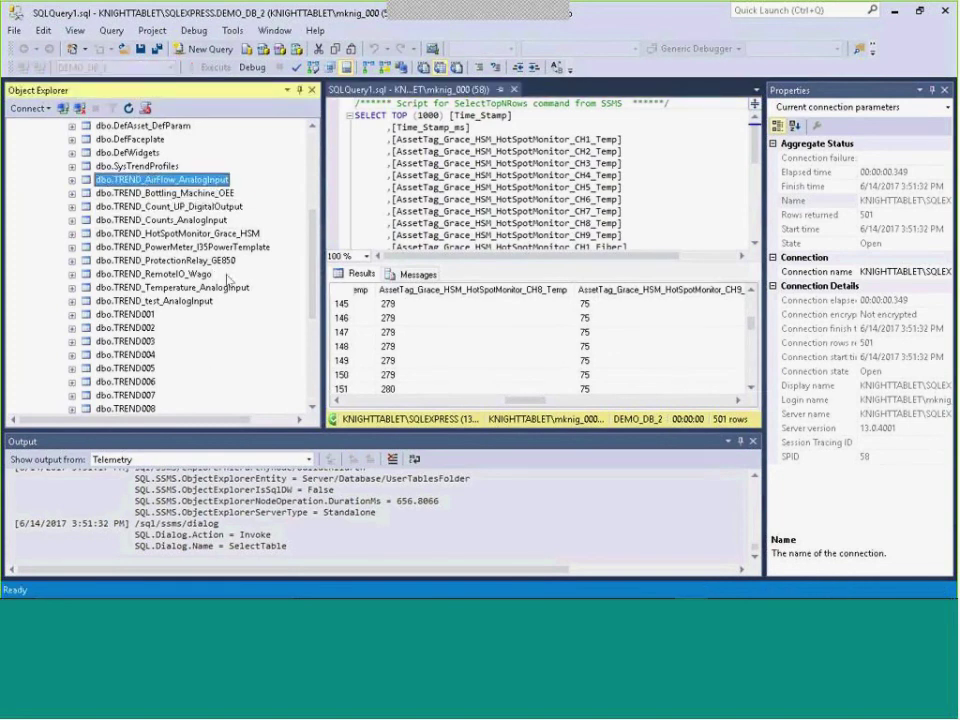
scroll(228, 281, "up", 3)
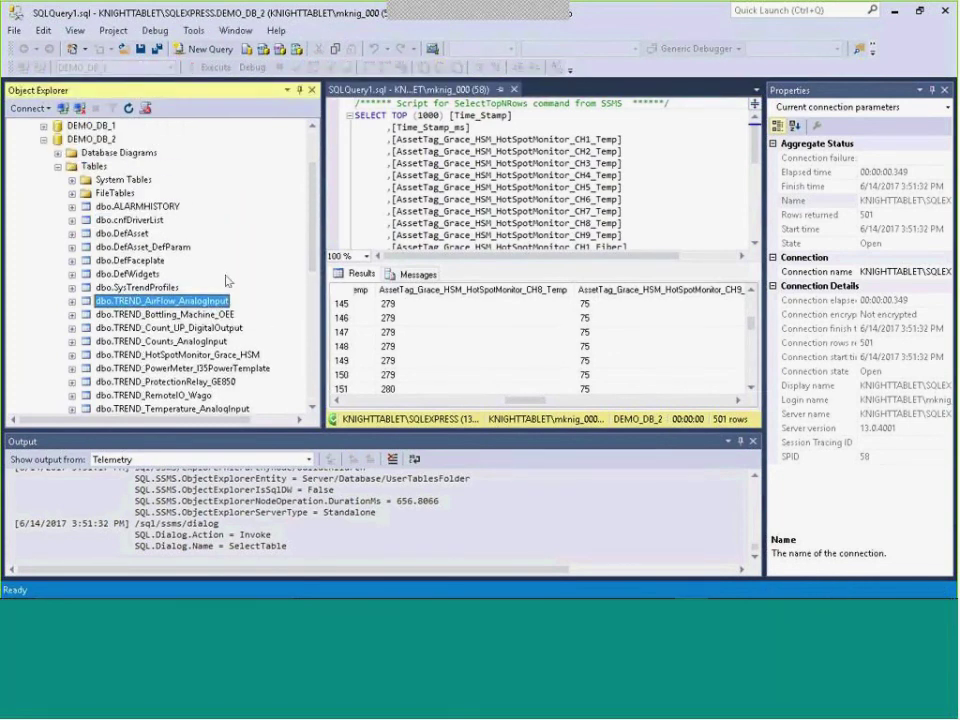
scroll(228, 281, "down", 1)
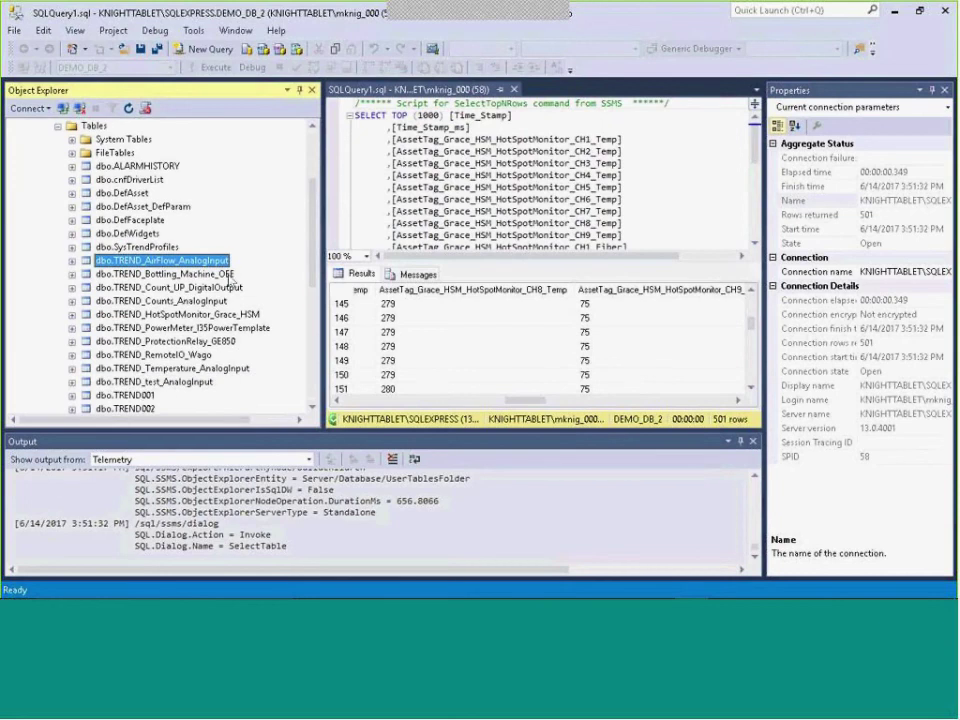
left_click(133, 166)
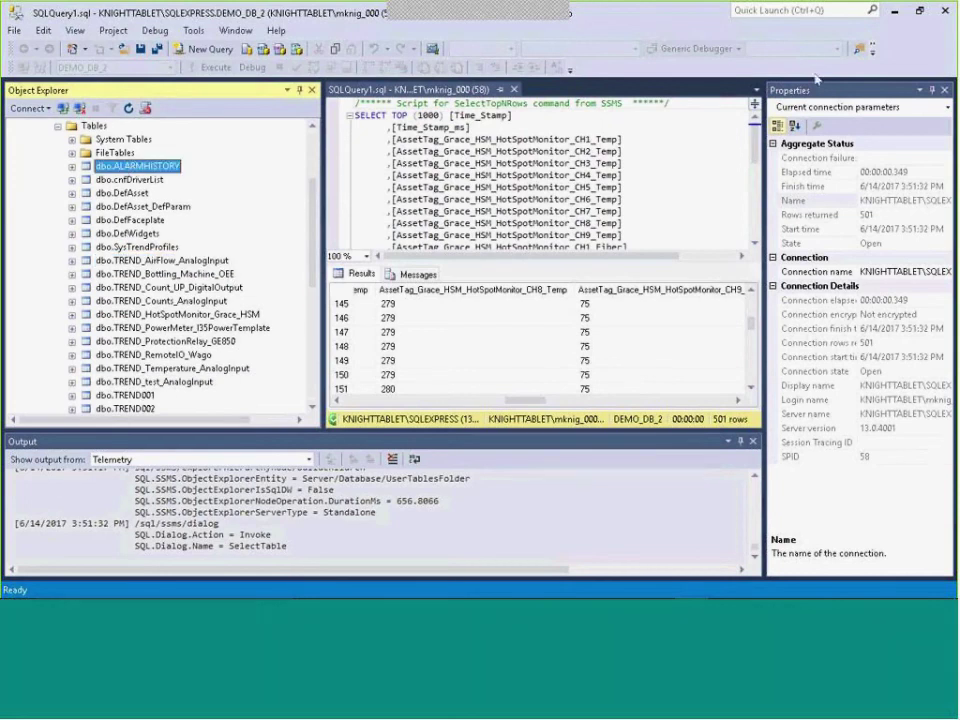
left_click(945, 12)
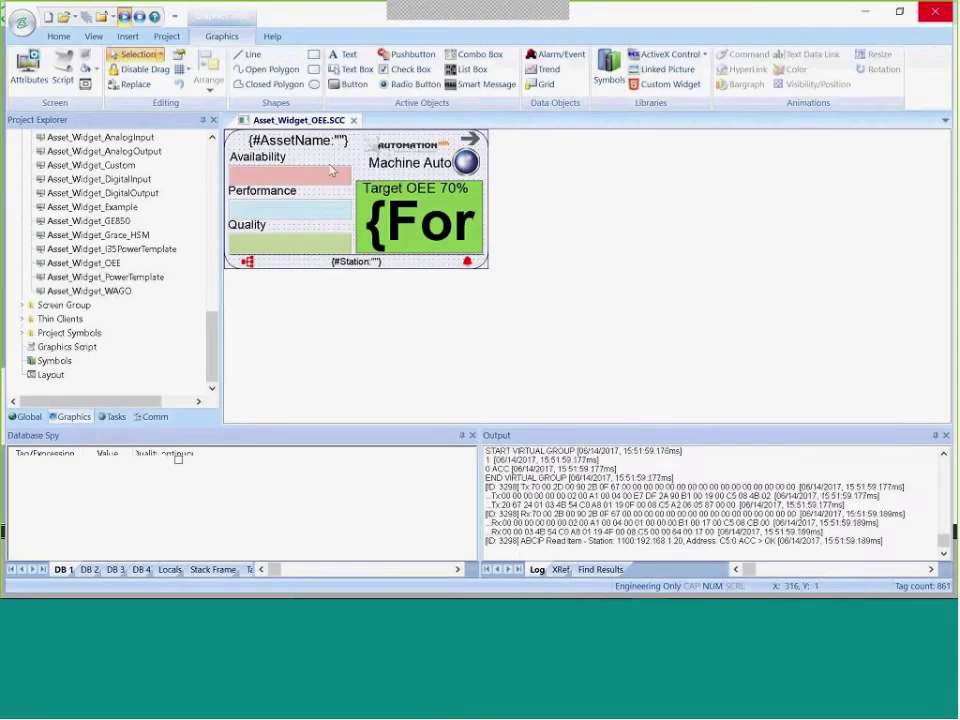
Place the OEE widget's Availability label beside Machine Auto, then return to the runtime alarm screen.
left_click(265, 166)
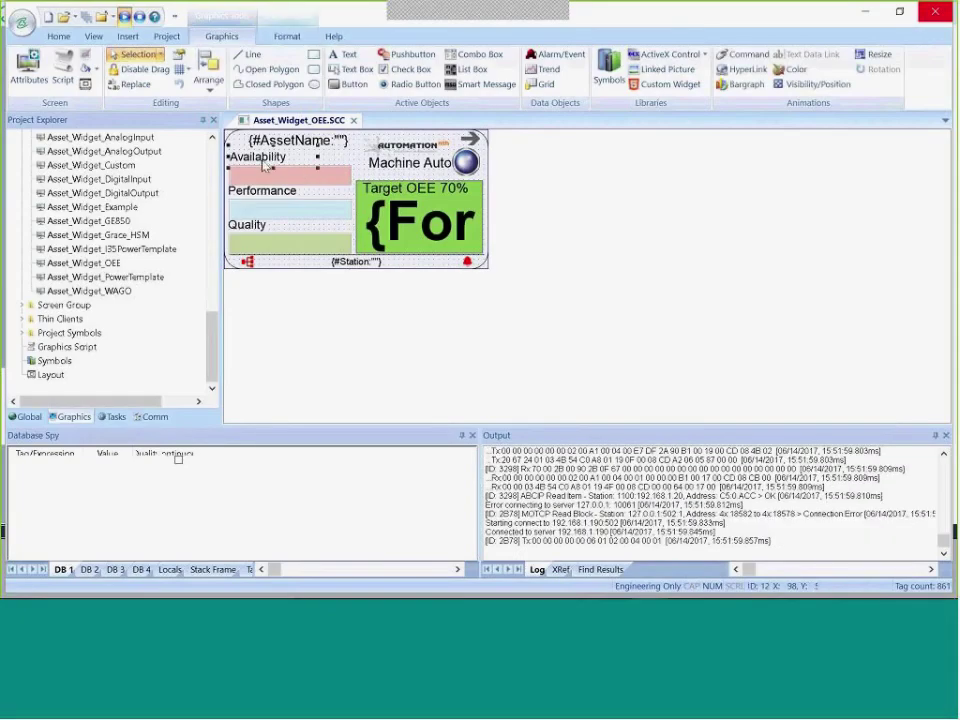
left_click_drag(348, 170, 341, 166)
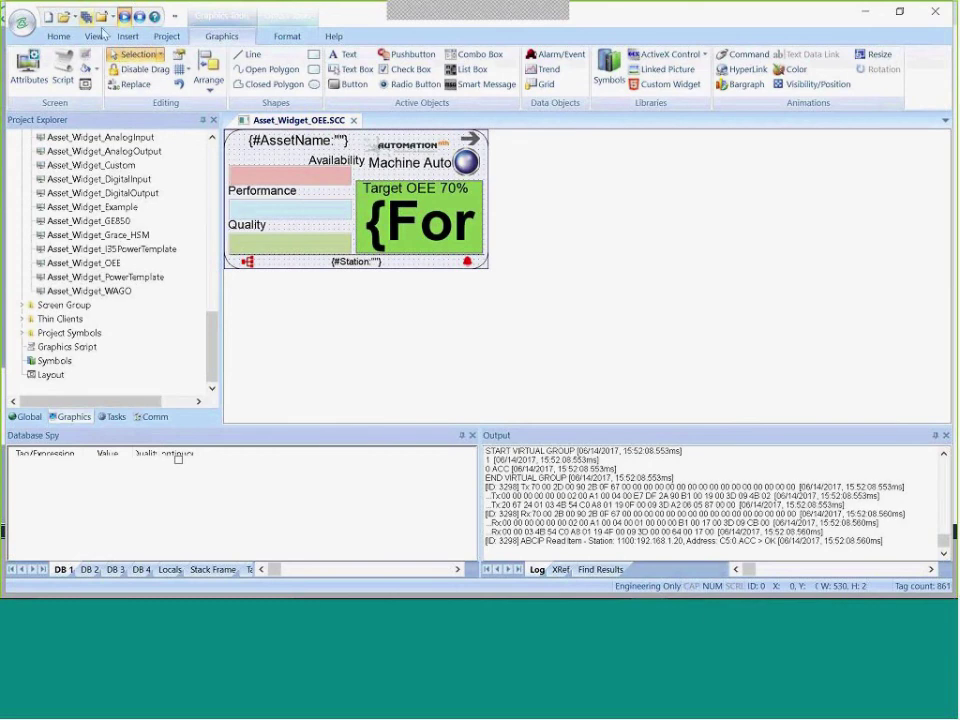
key("alt+Tab")
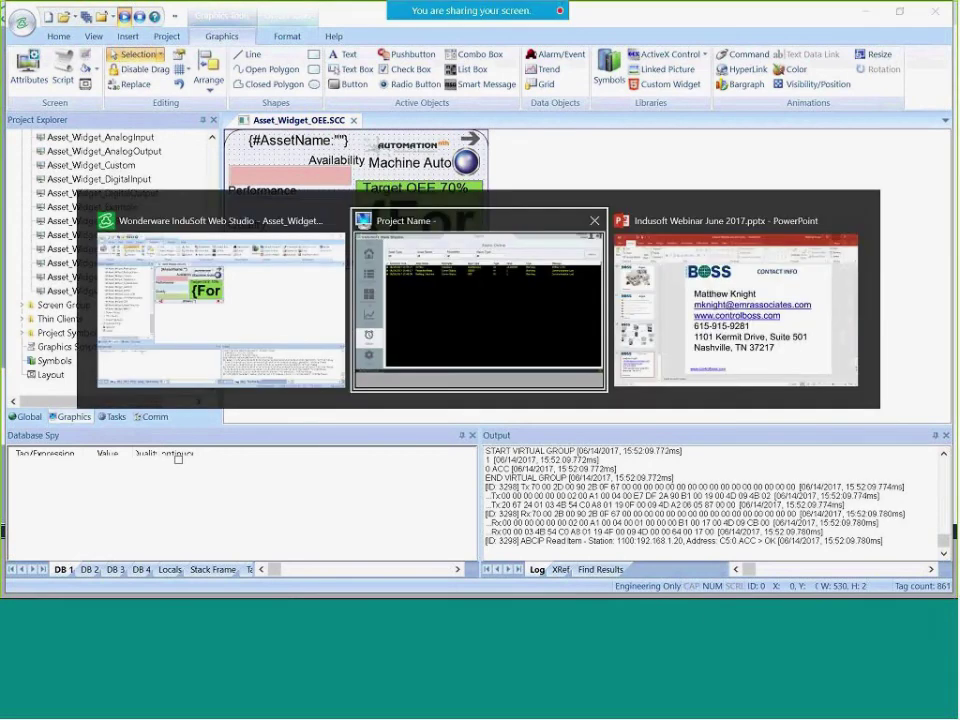
left_click(486, 343)
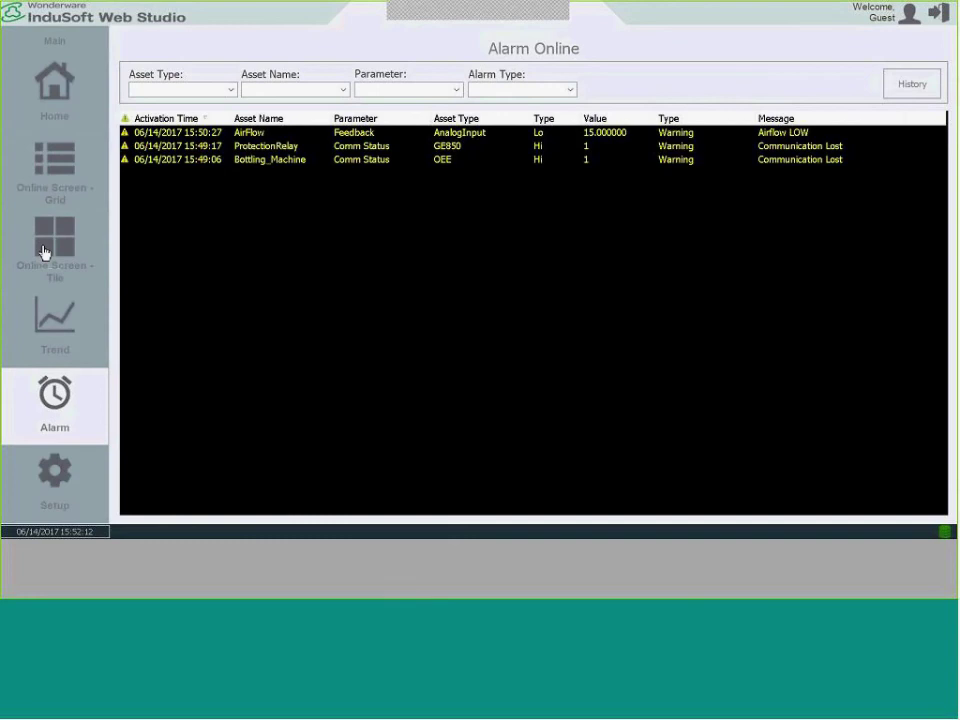
Review the Online Screen tile view, then switch to the grid showing all nine assets.
left_click(45, 252)
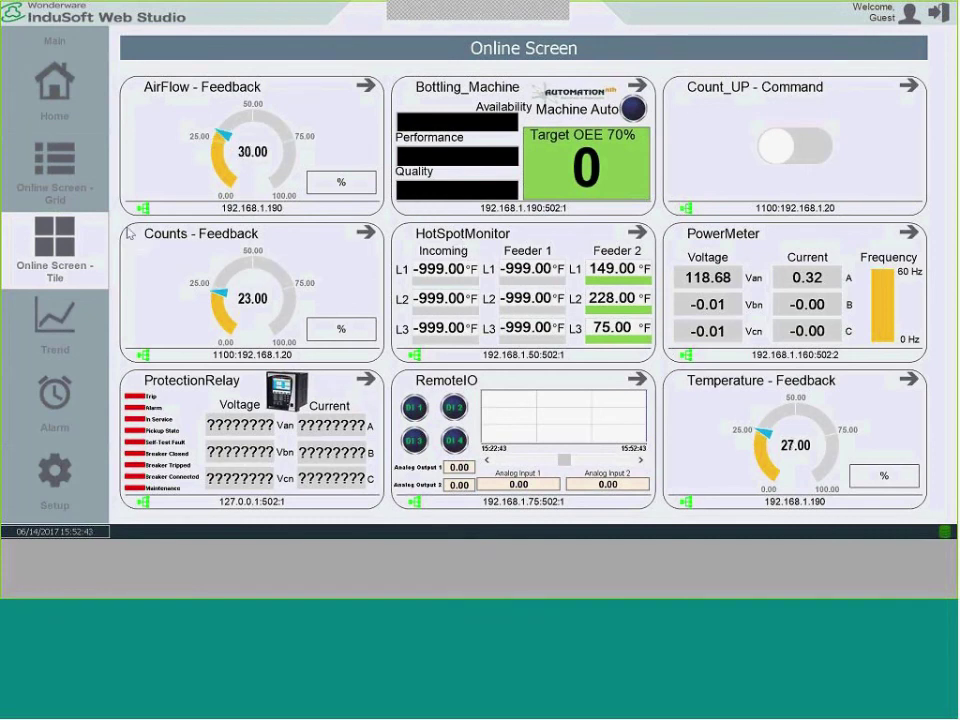
left_click(72, 166)
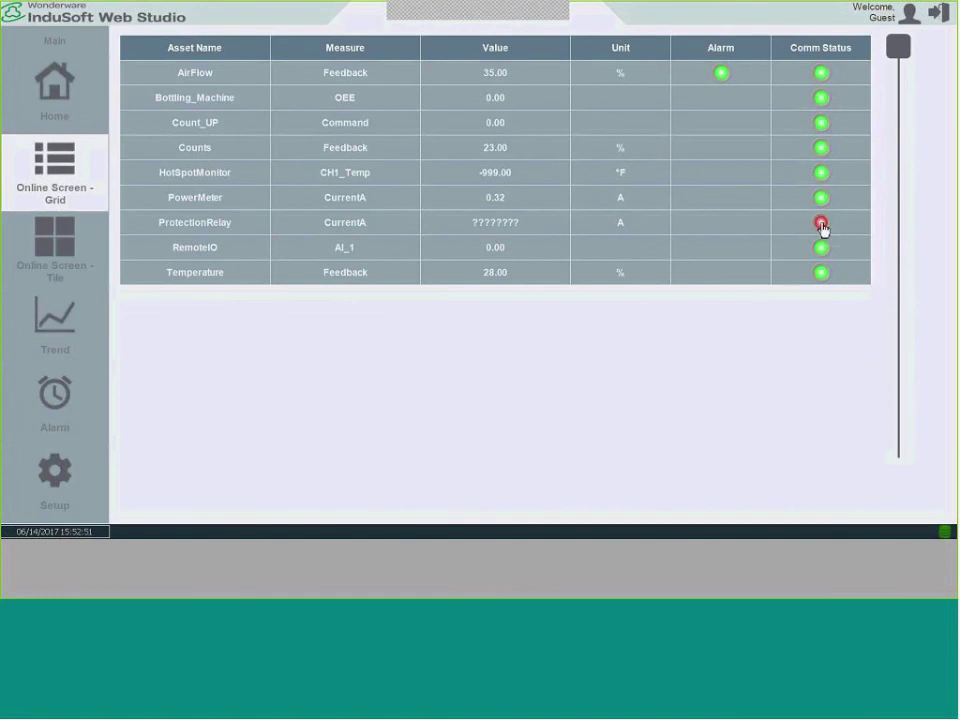
View the Bottling_Machine, then HotSpotMonitor channel details, and go back to the tile view.
left_click(346, 104)
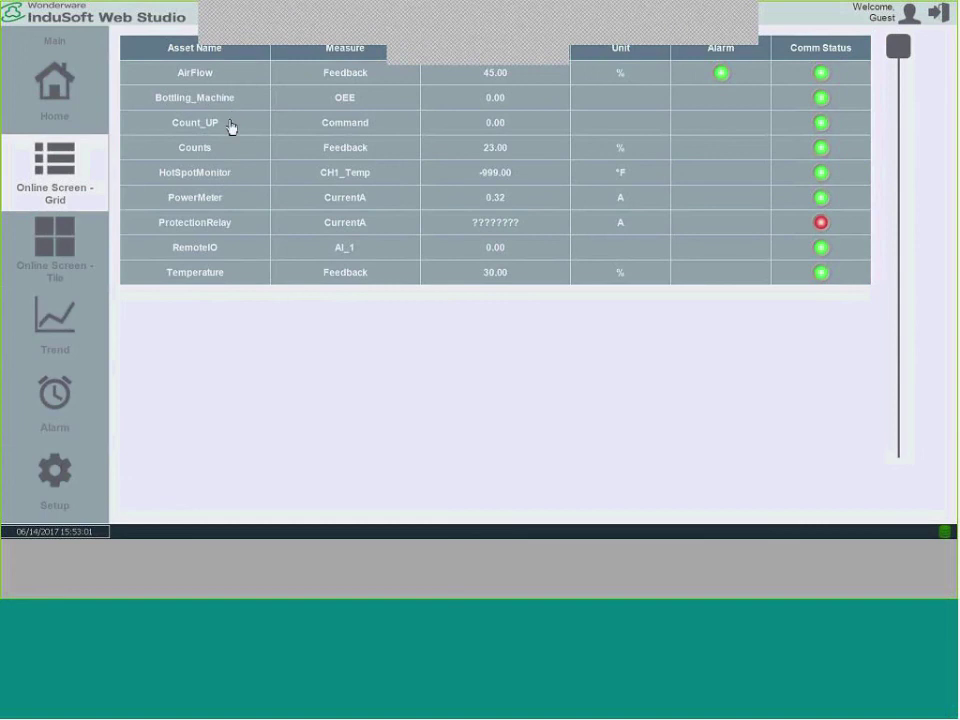
left_click(227, 178)
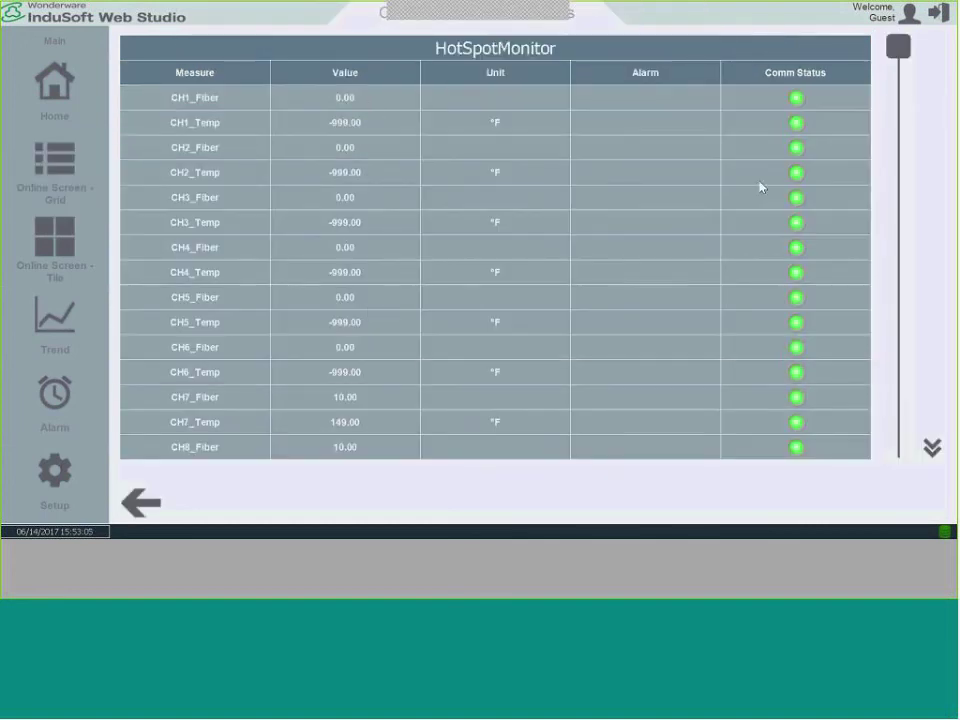
left_click(146, 509)
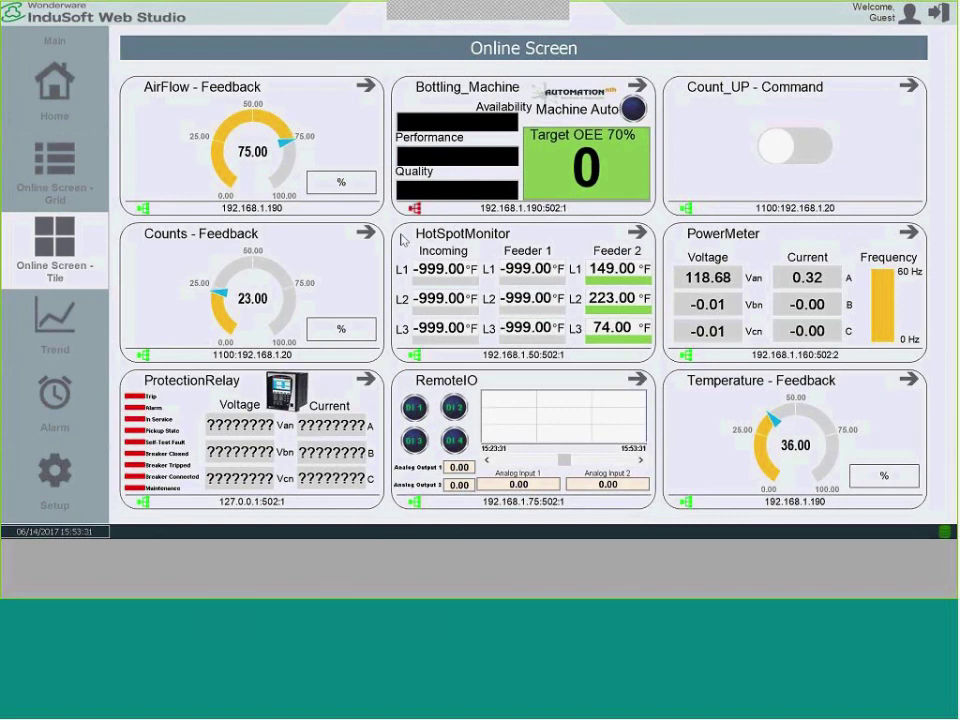
key("alt+Tab")
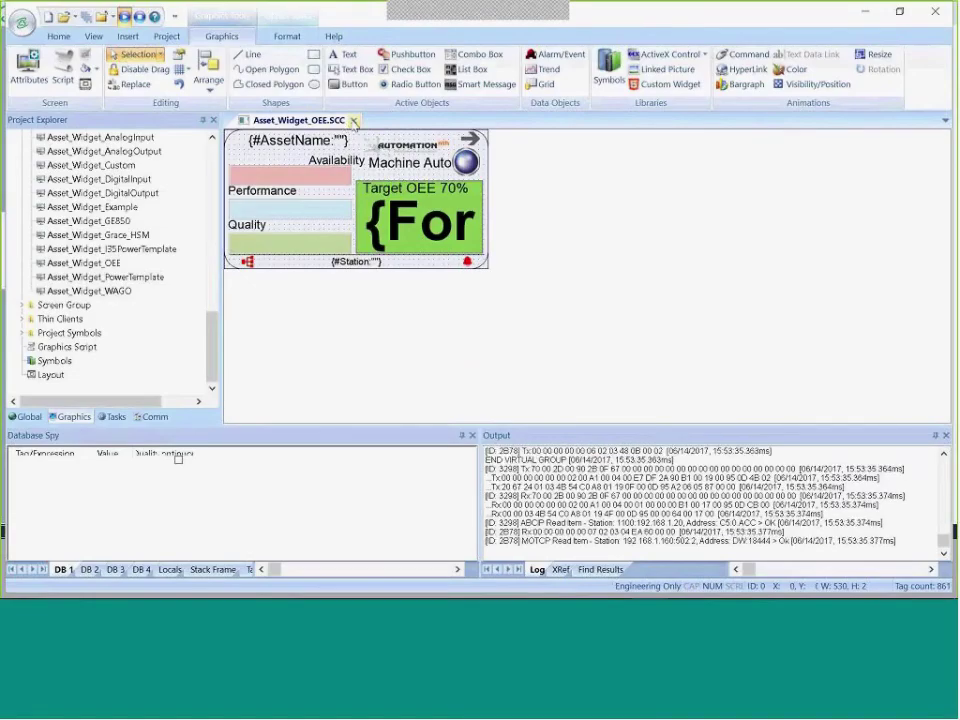
key("alt+Tab")
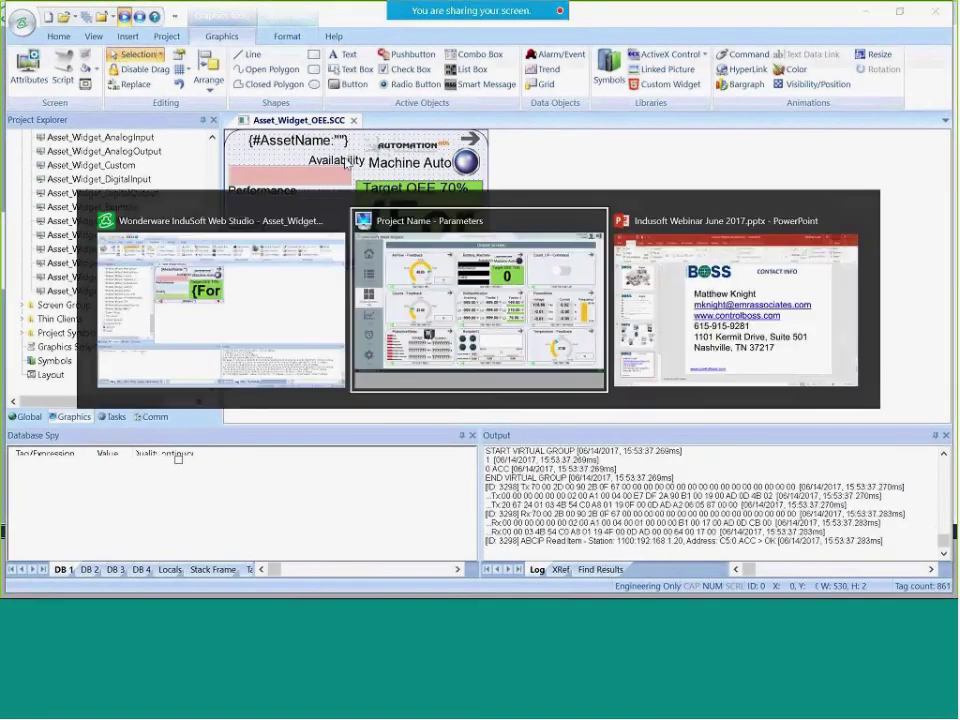
key("alt+Tab")
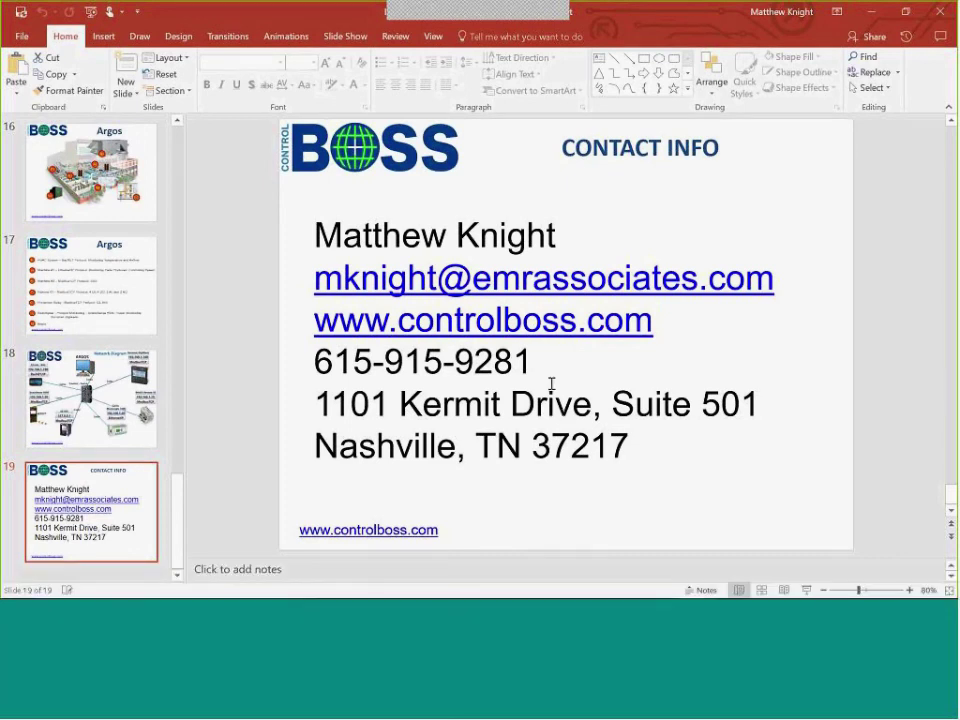
left_click(550, 333, "ctrl")
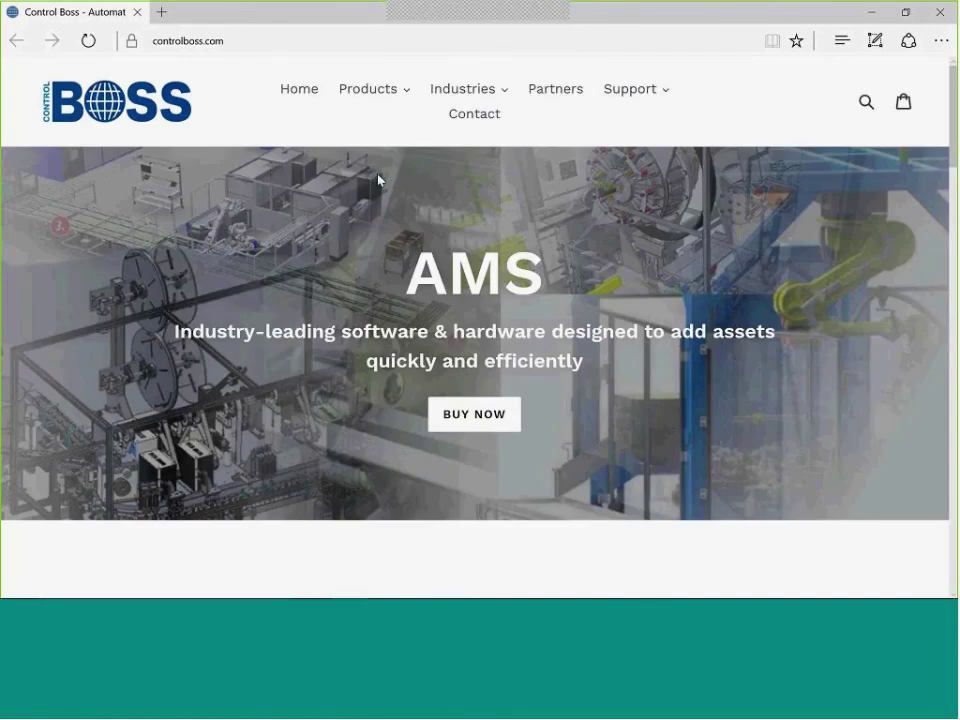
Browse the controlboss.com Support > Documentation page, then go to Support > Demo Videos.
left_click(628, 100)
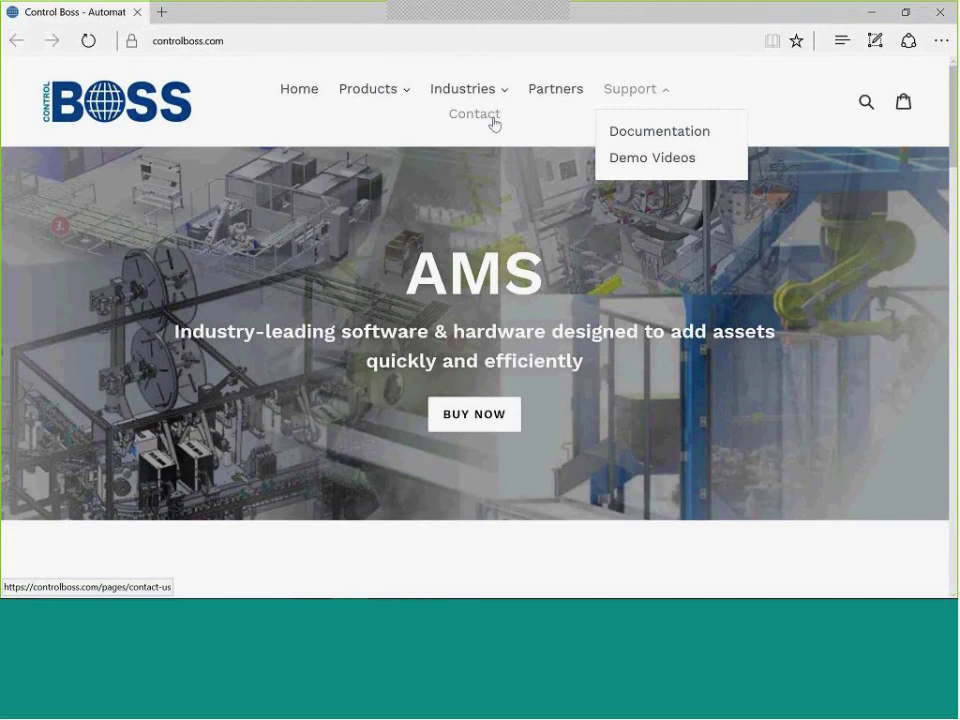
left_click(645, 134)
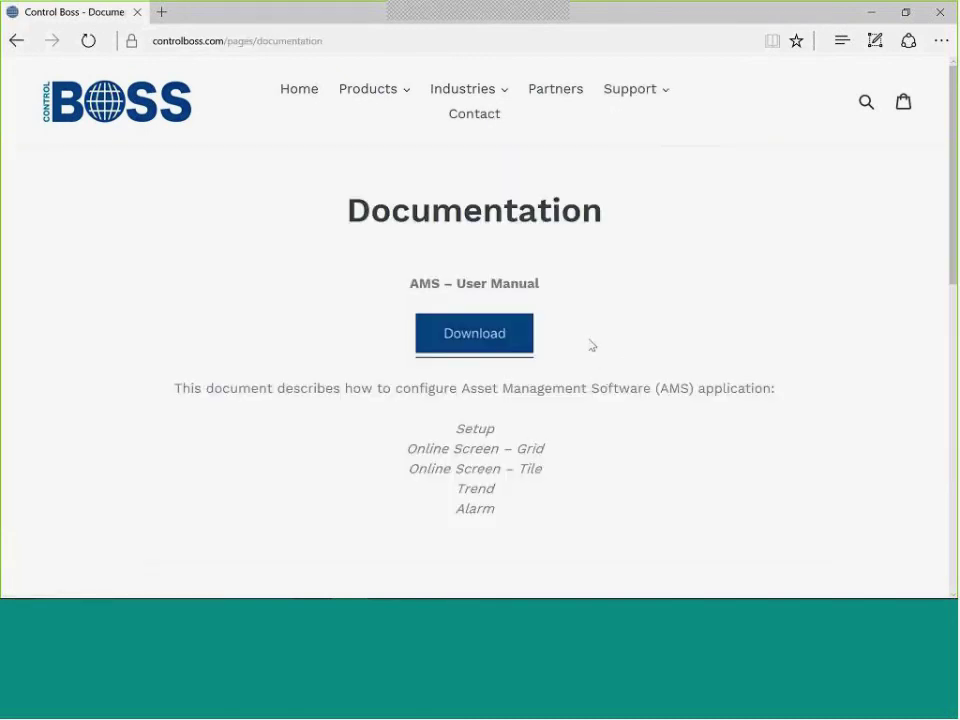
scroll(591, 345, "down", 6)
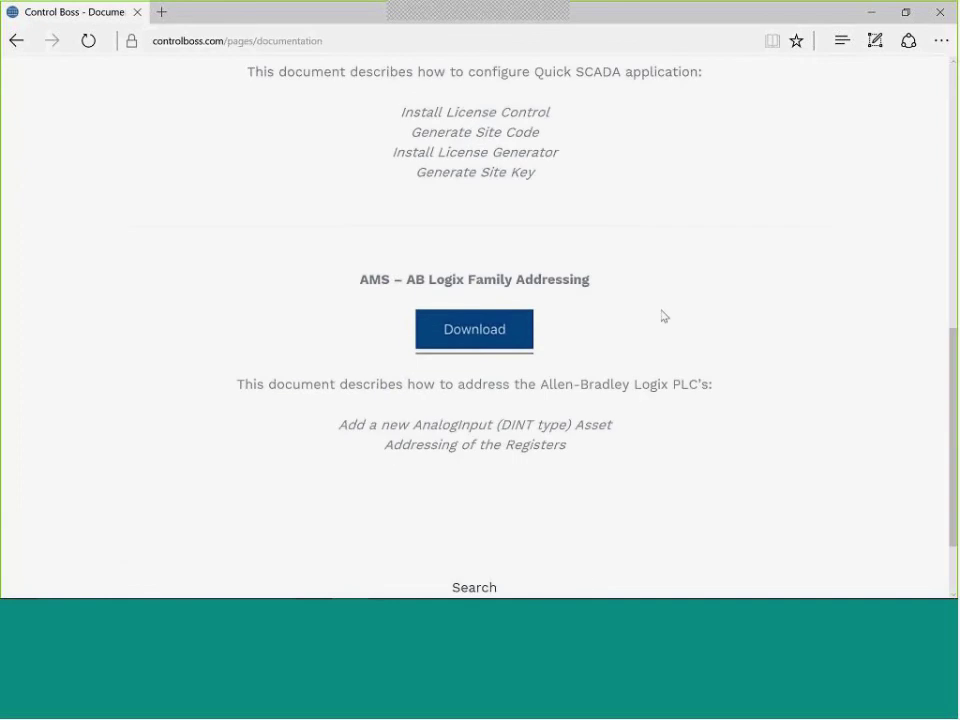
scroll(664, 319, "down", 2)
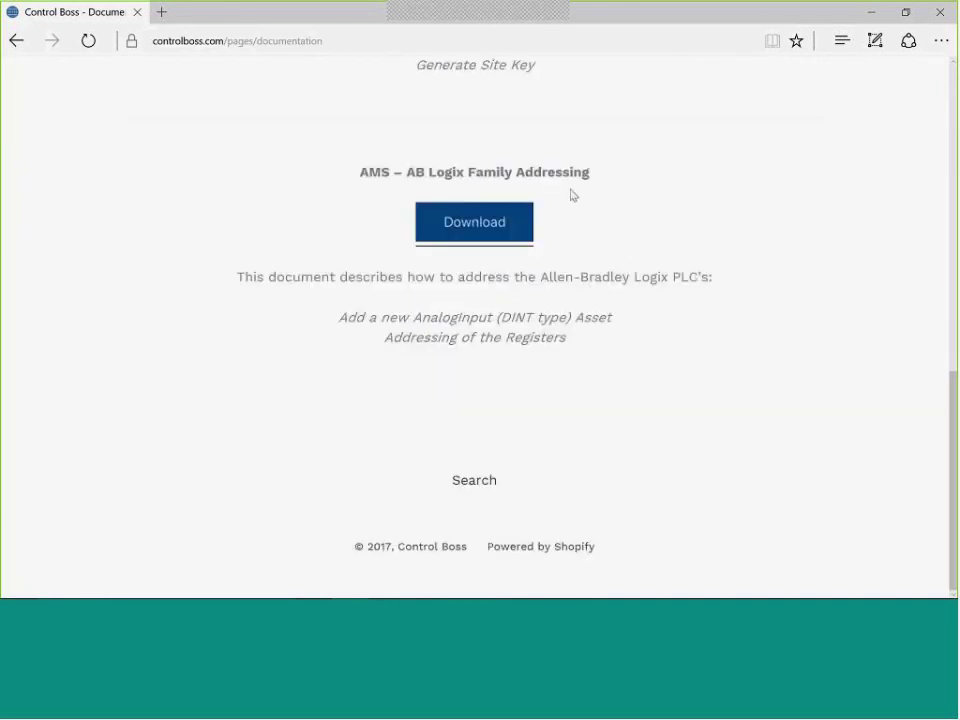
scroll(636, 349, "up", 1)
key("Home")
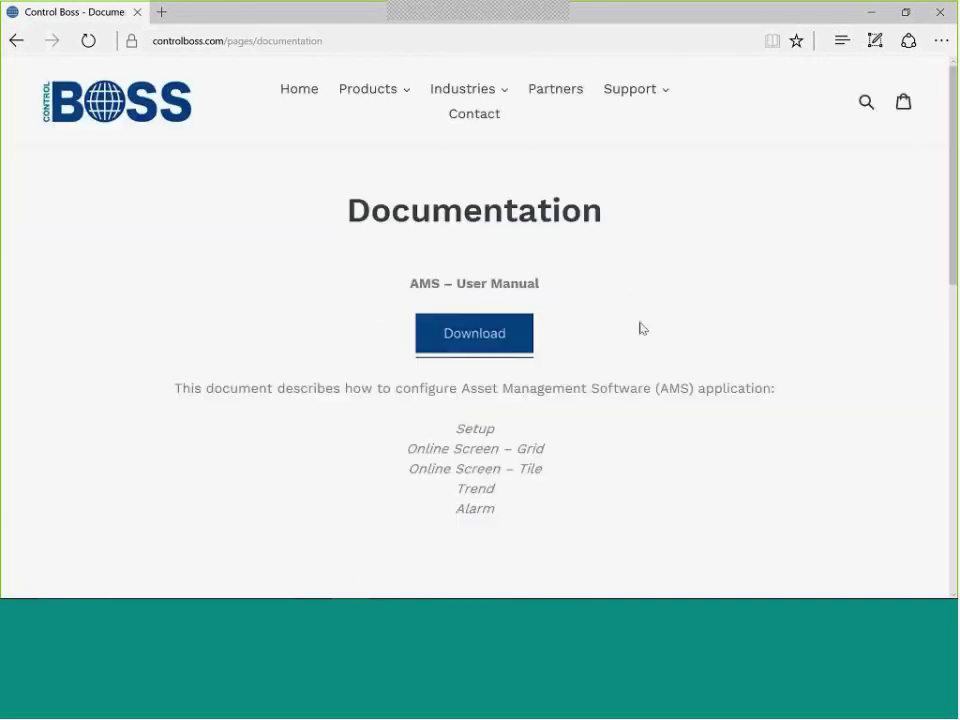
mouse_move(645, 97)
left_click(662, 157)
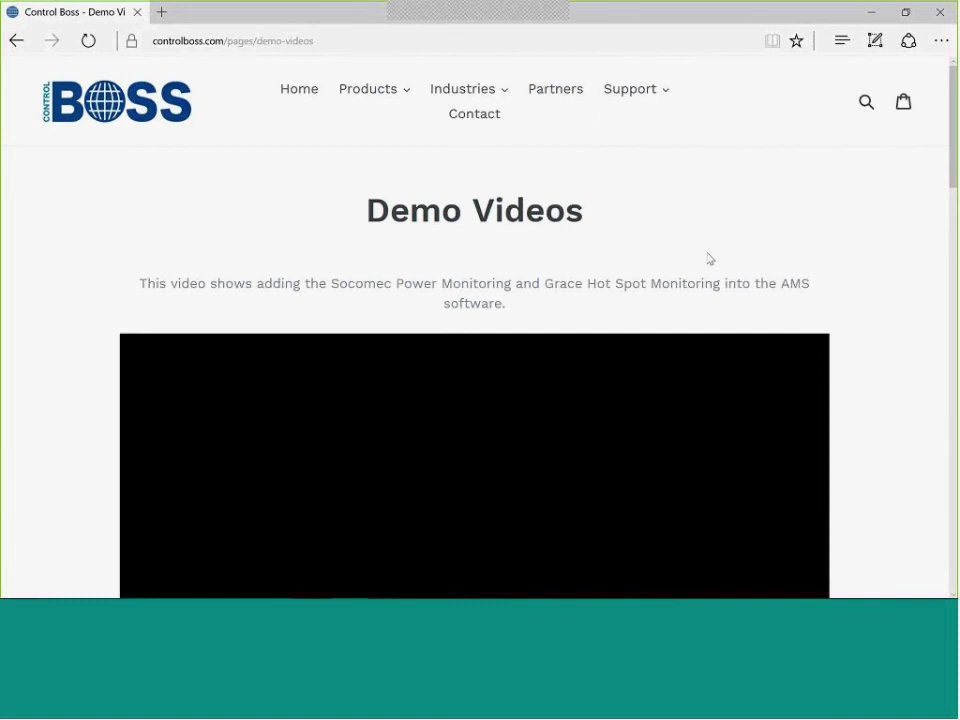
Scroll through the demo videos, return to the site's home page, and minimize Edge.
scroll(856, 262, "down", 2)
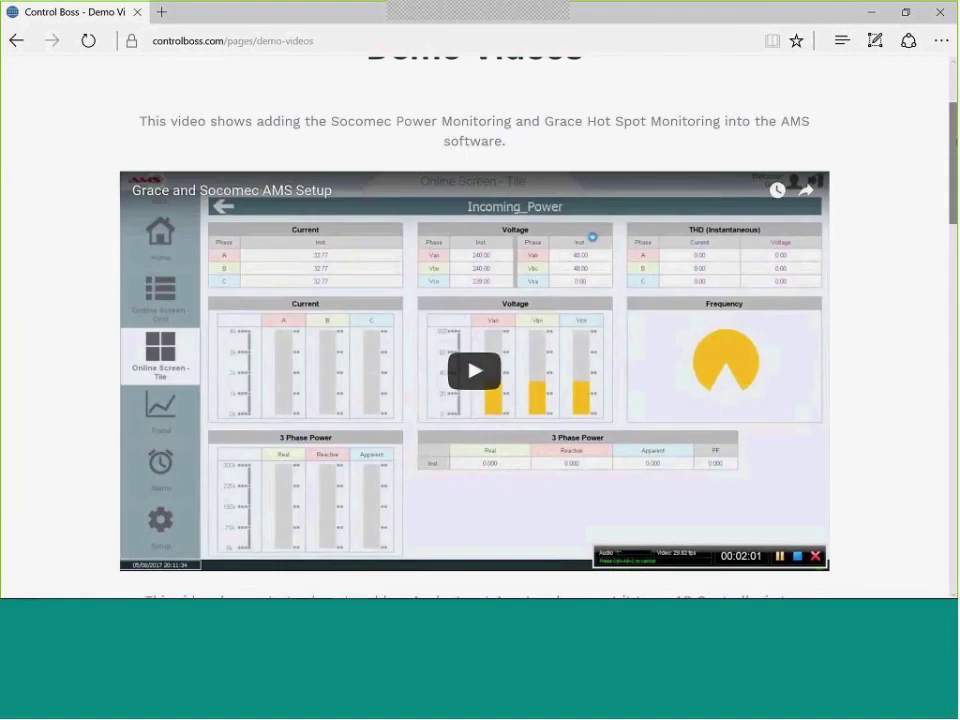
scroll(947, 321, "down", 8)
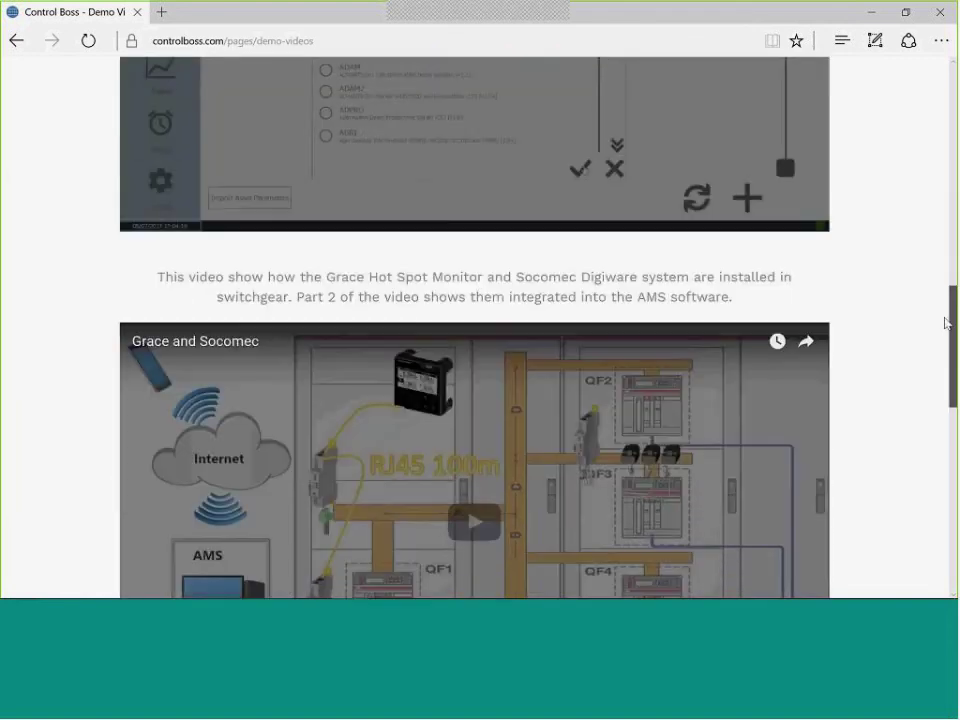
scroll(940, 395, "down", 7)
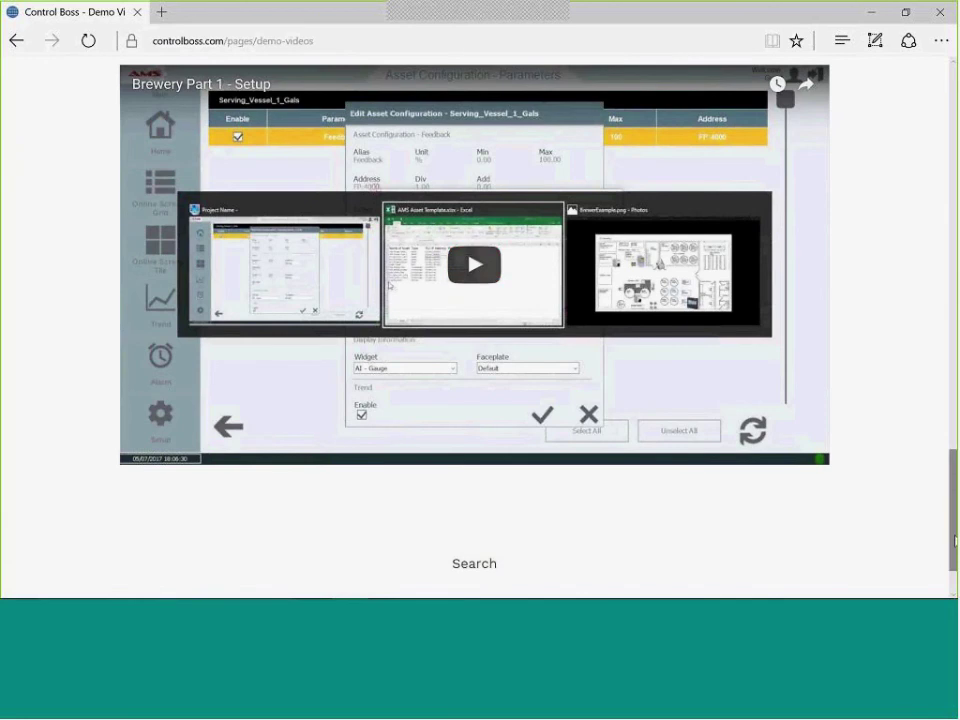
scroll(429, 208, "up", 15)
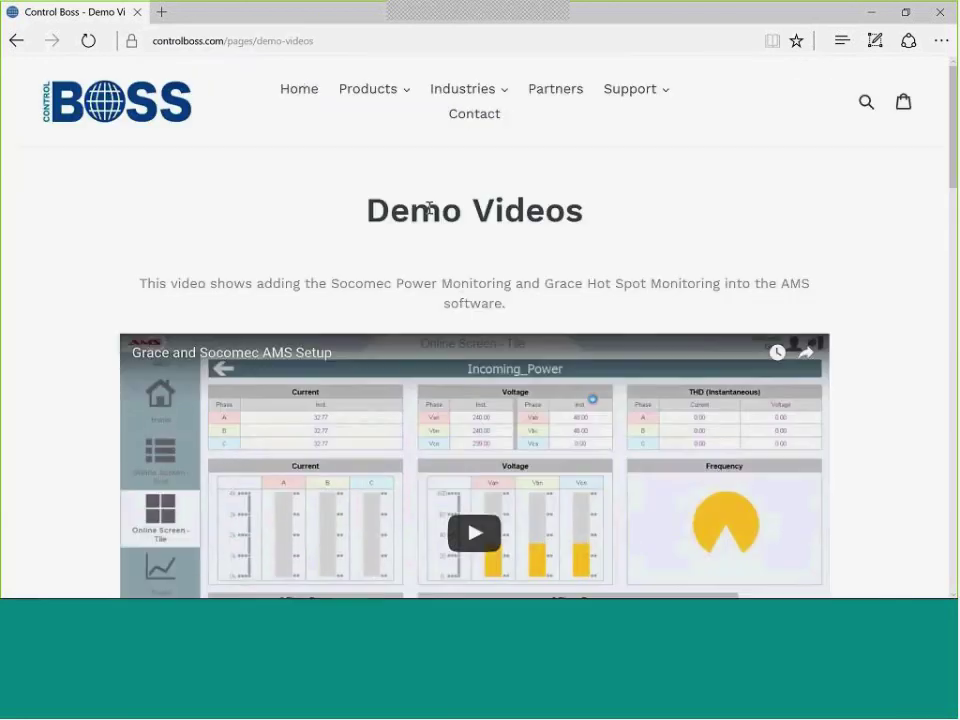
left_click(294, 103)
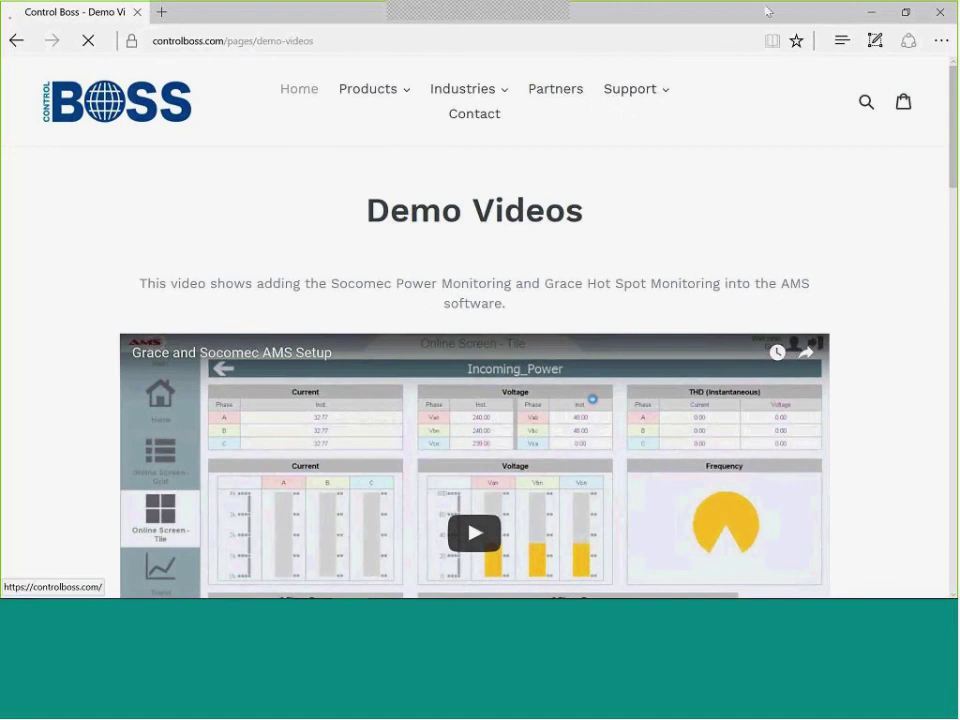
left_click(872, 13)
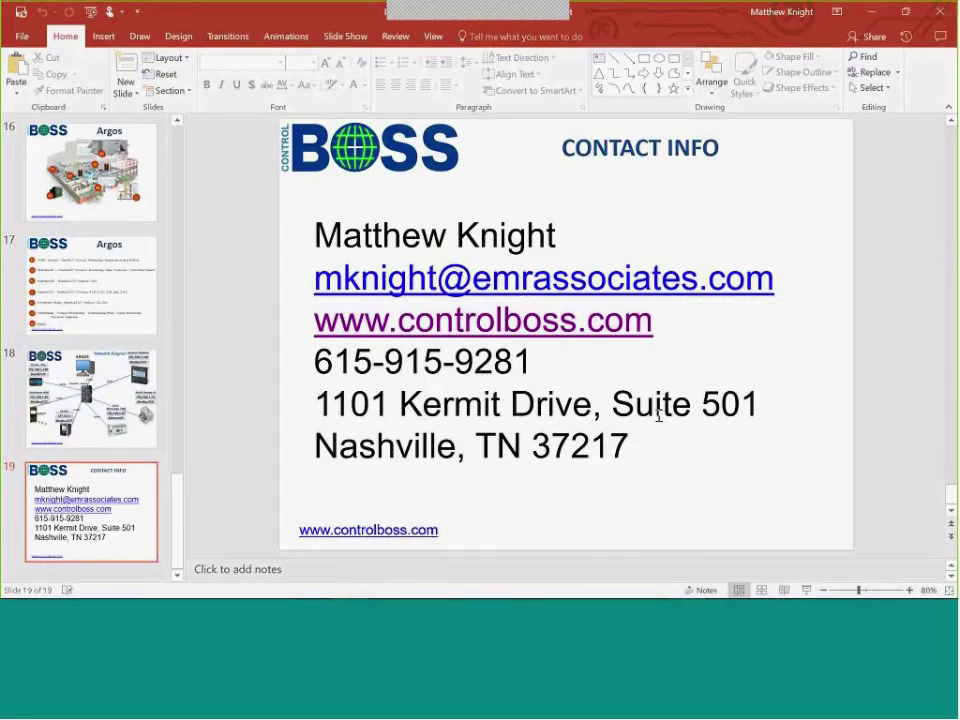